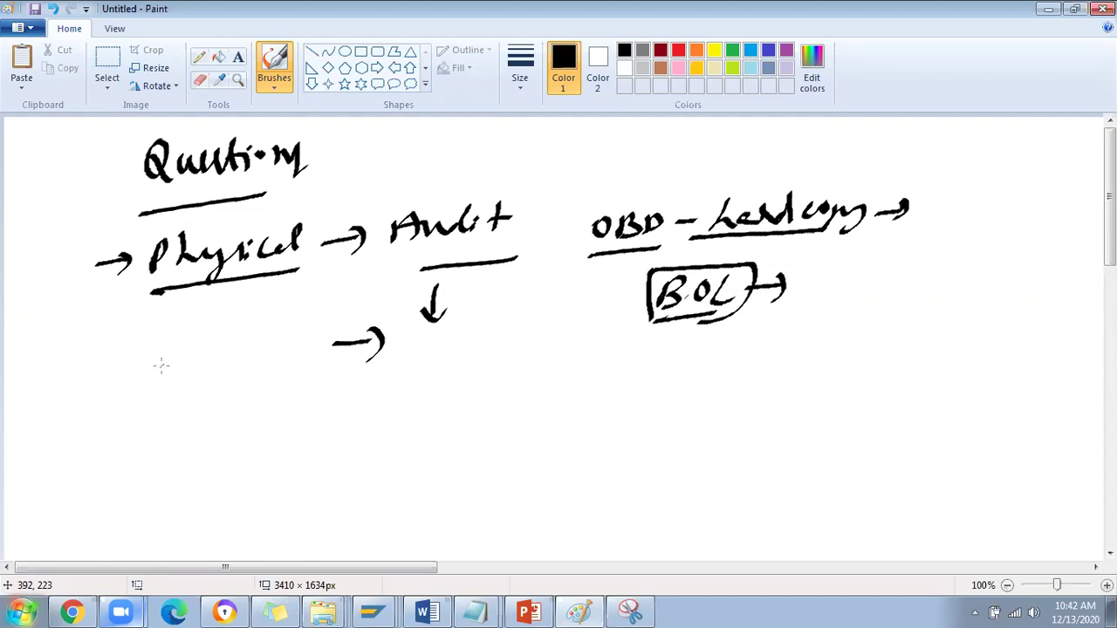
Handwrite "Performa" below "Physical" and underline it.
mouse_move(164, 341)
left_mouse_down()
mouse_move(171, 358)
mouse_move(295, 338)
left_mouse_up()
left_click_drag(173, 390, 286, 363)
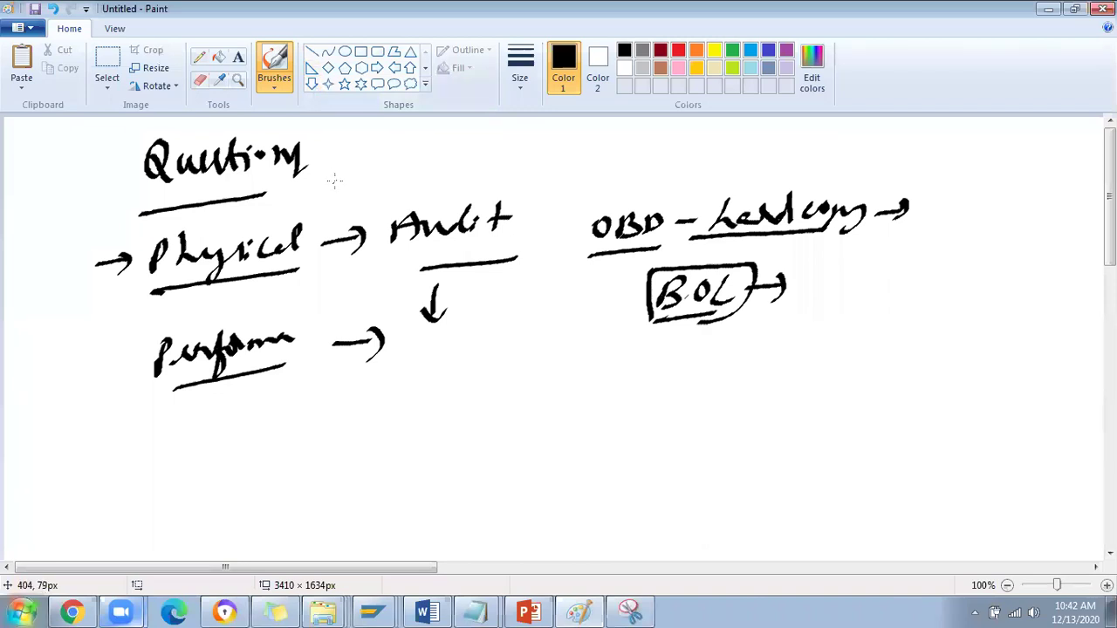
Start a new blank picture without saving the current one and handwrite an underlined "Q&A" heading.
left_click(25, 28)
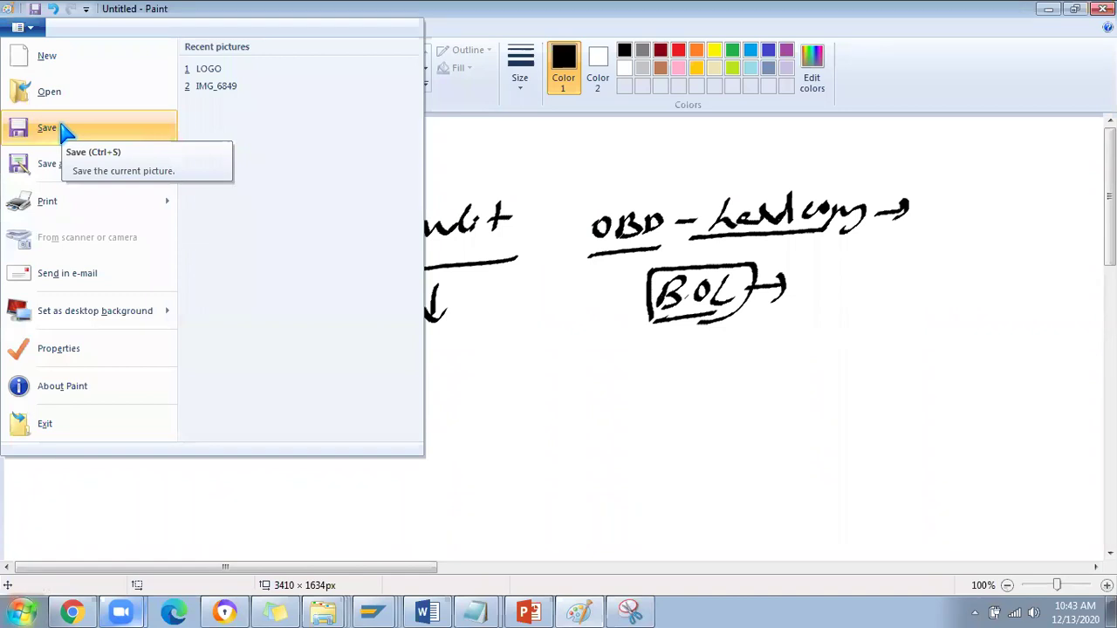
mouse_move(61, 175)
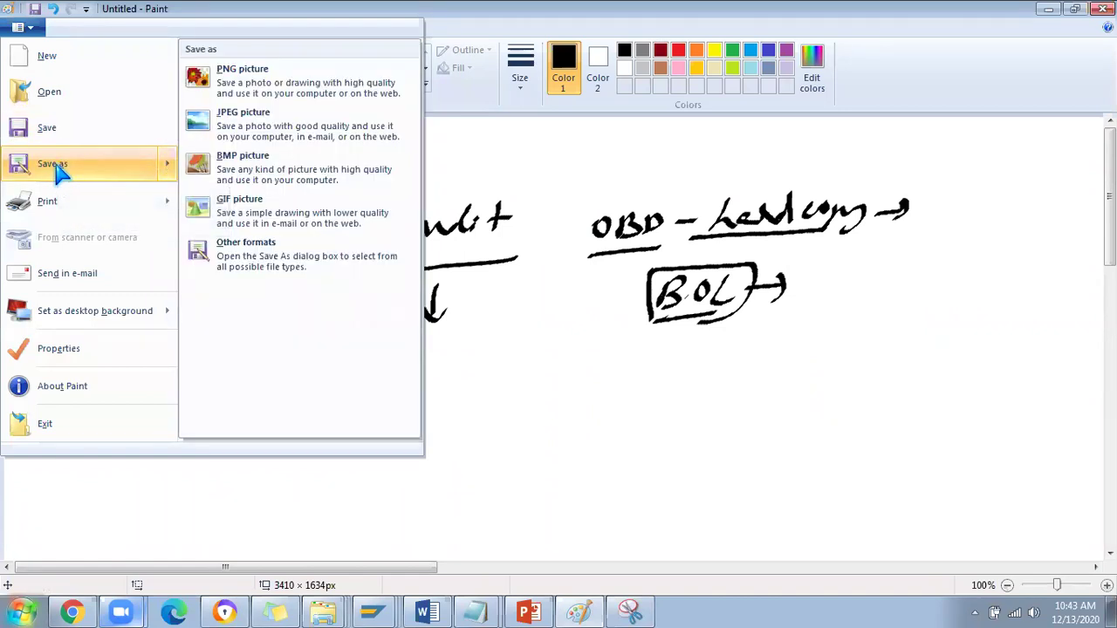
left_click(46, 56)
left_click(578, 308)
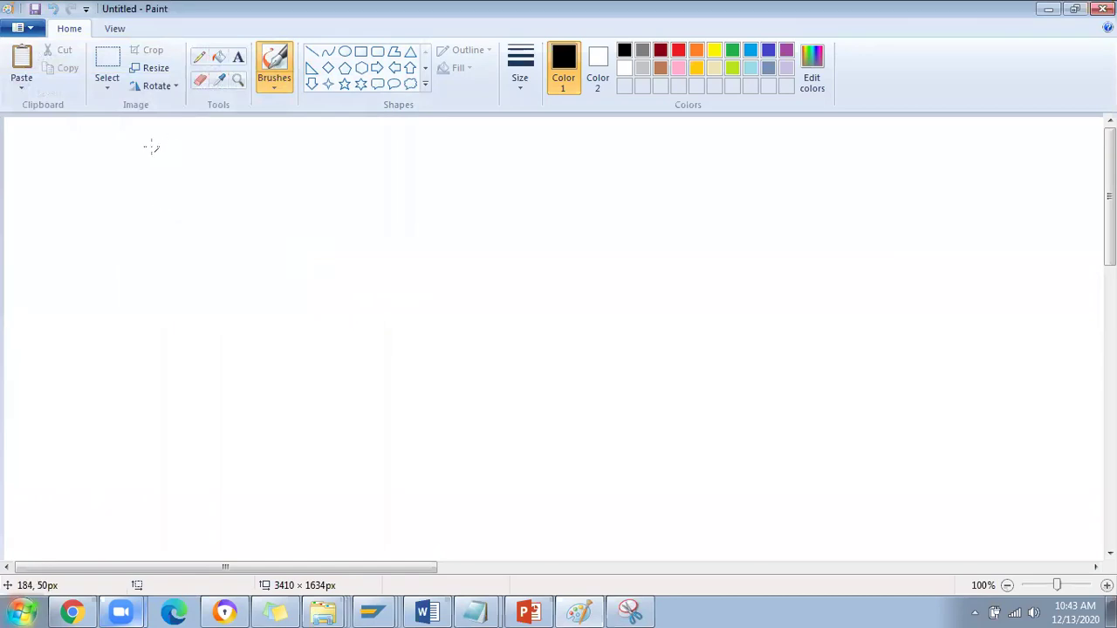
left_click_drag(111, 156, 209, 168)
left_click_drag(84, 220, 193, 206)
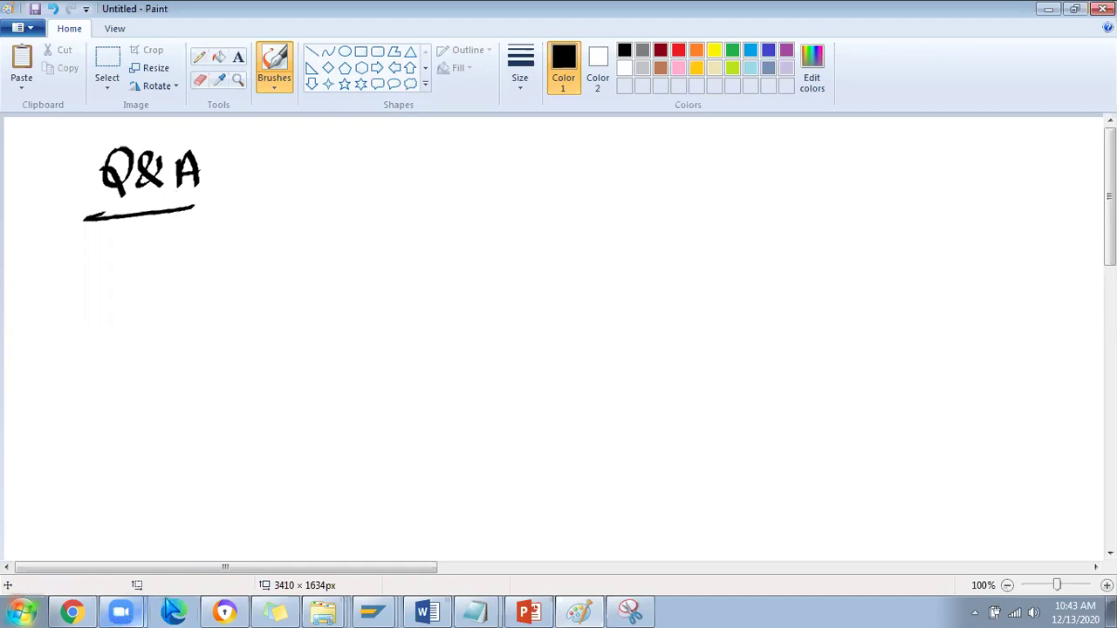
Switch to the SAP logon window and log on to client 800 by entering the account password.
left_click(371, 610)
left_click(336, 390)
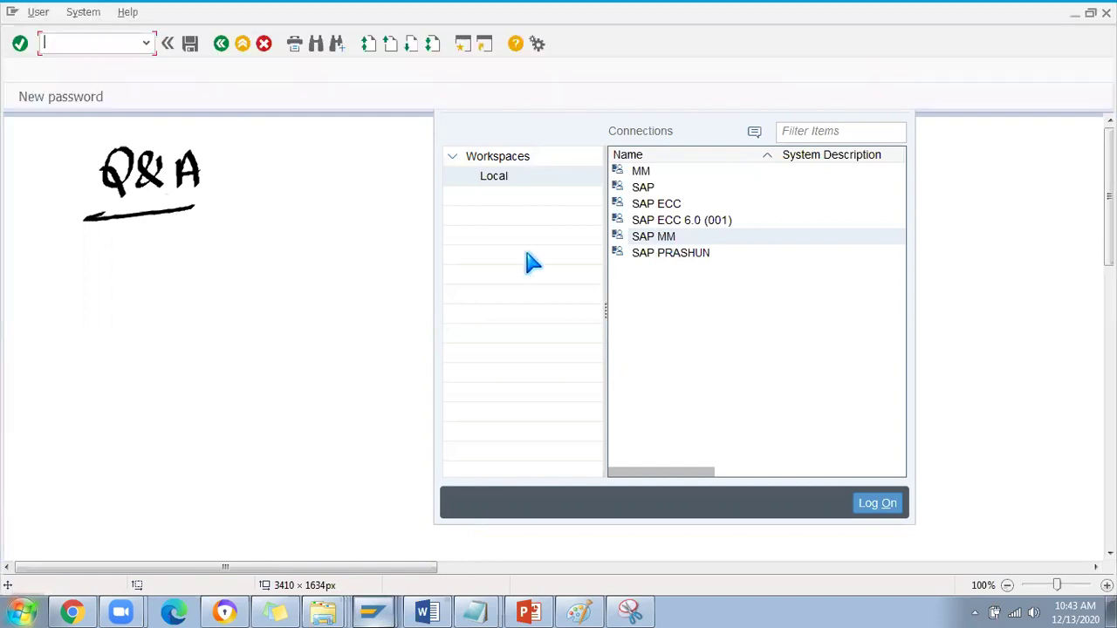
left_click(173, 164)
left_click(169, 179)
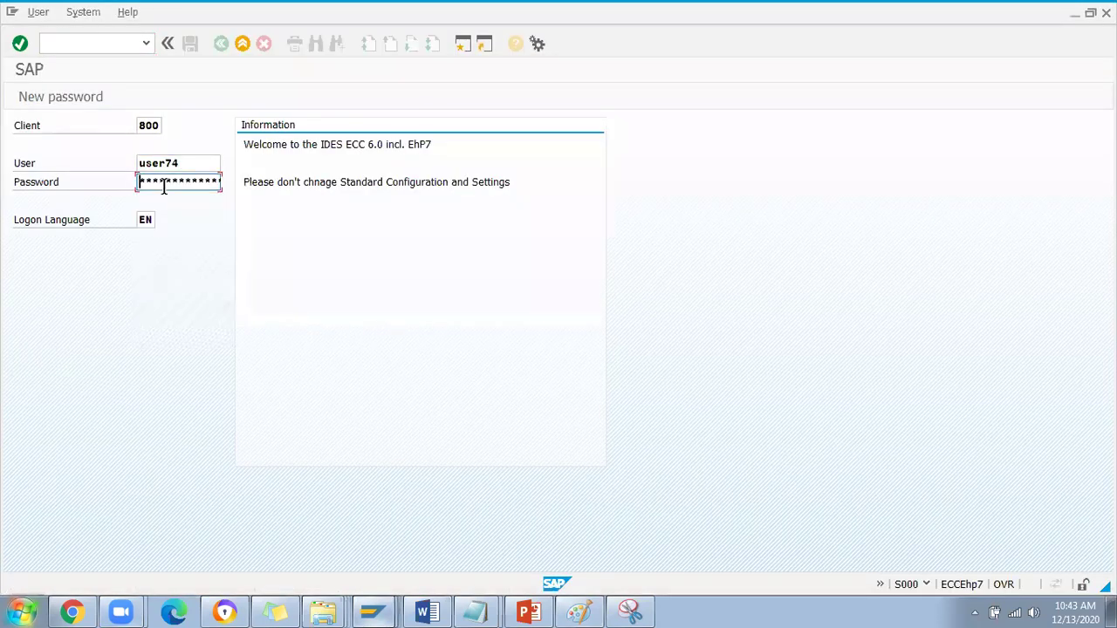
type("****")
key("Left")
key("Right")
key("Right")
key("Right")
key("Right")
key("Right")
key("Right")
key("Right")
key("Left")
key("Left")
key("Right")
key("Right")
key("Right")
key("Right")
key("Right")
key("Right")
key("Right")
key("Right")
key("Right")
key("Return")
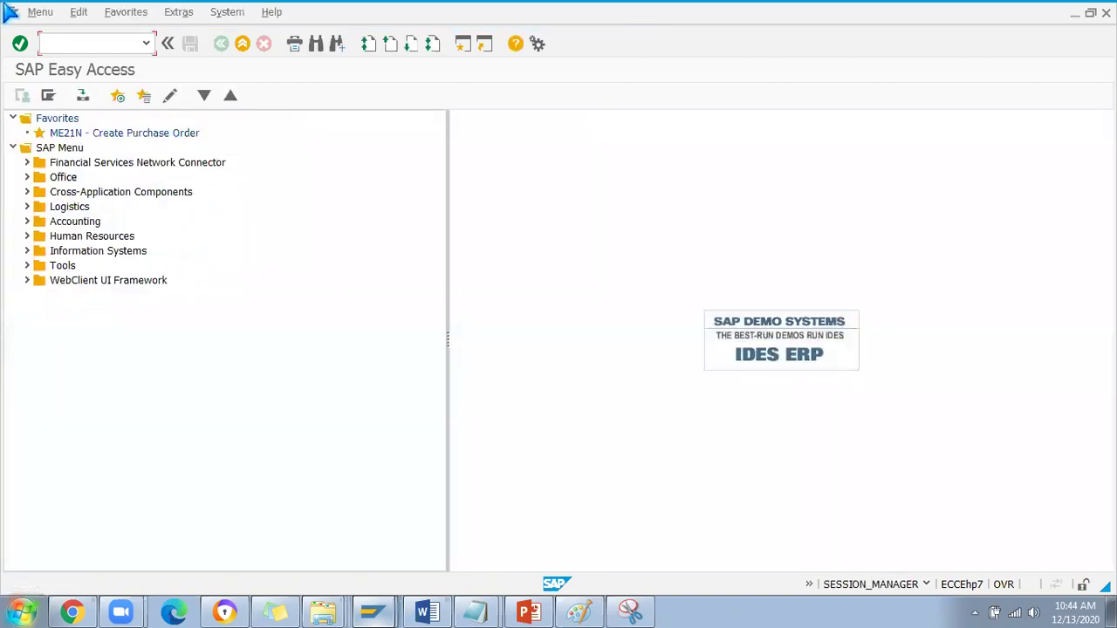
Open transaction MB51 and set the movement type to 641 in the material document selection.
type("Mb51")
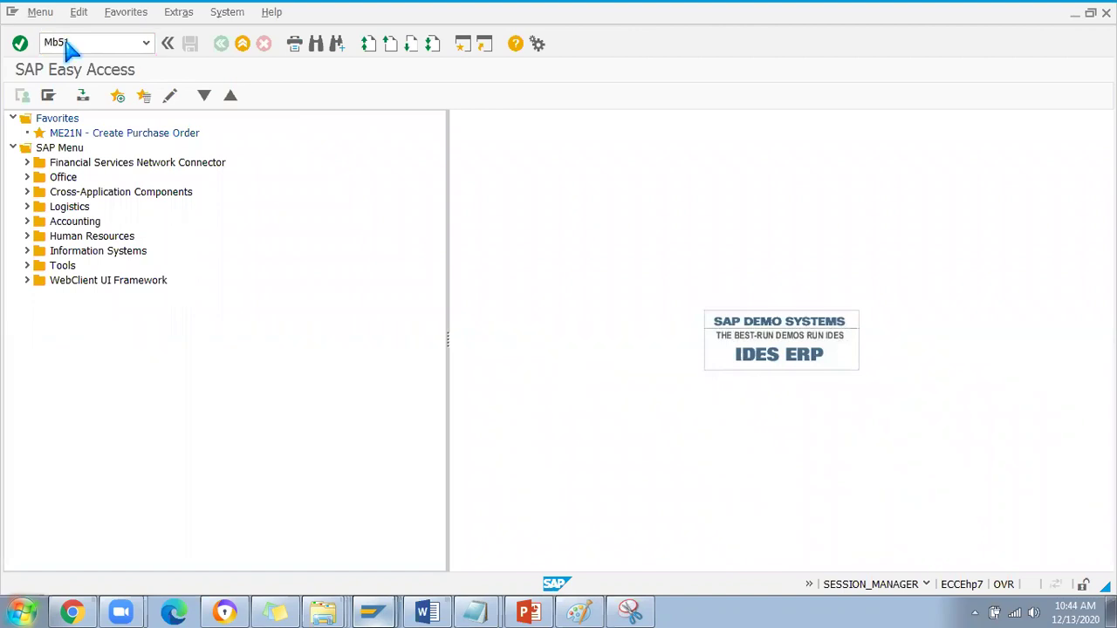
key("Return")
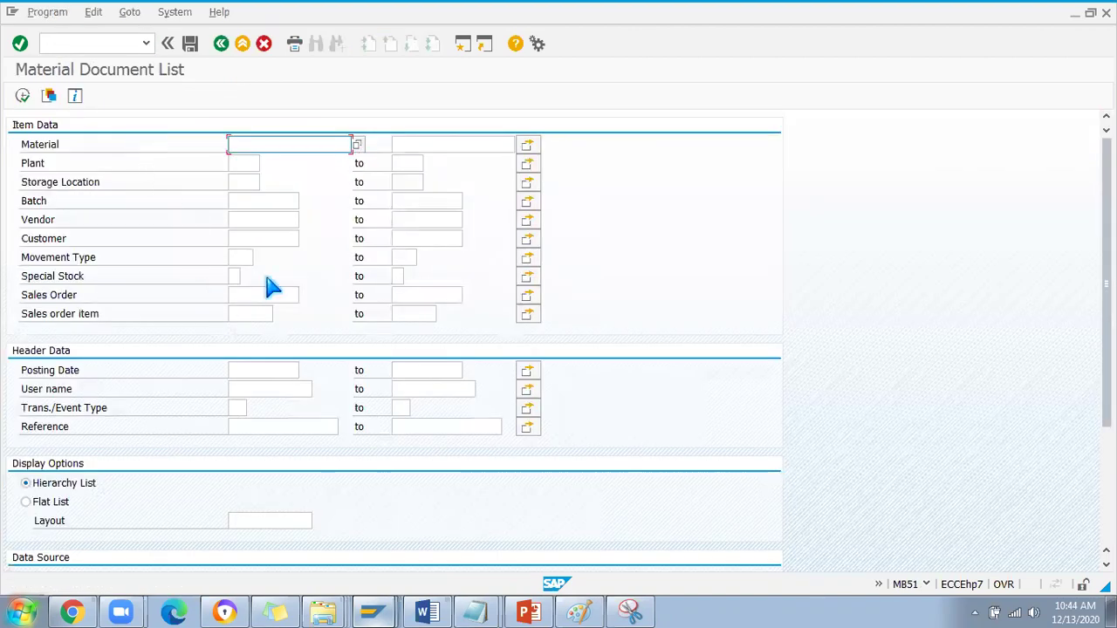
left_click(241, 255)
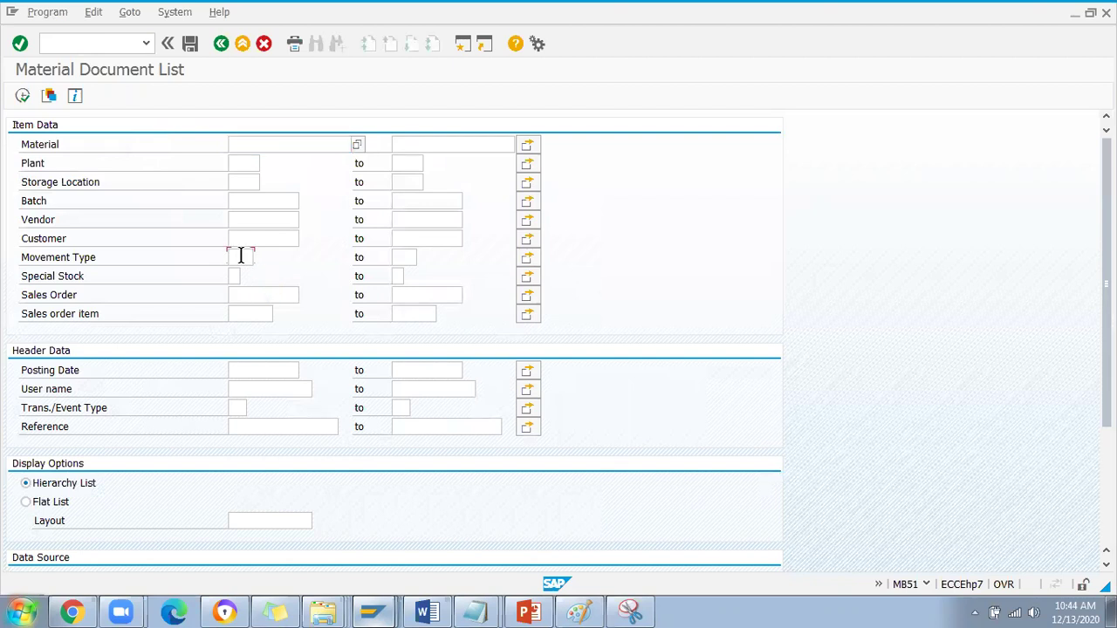
type("641")
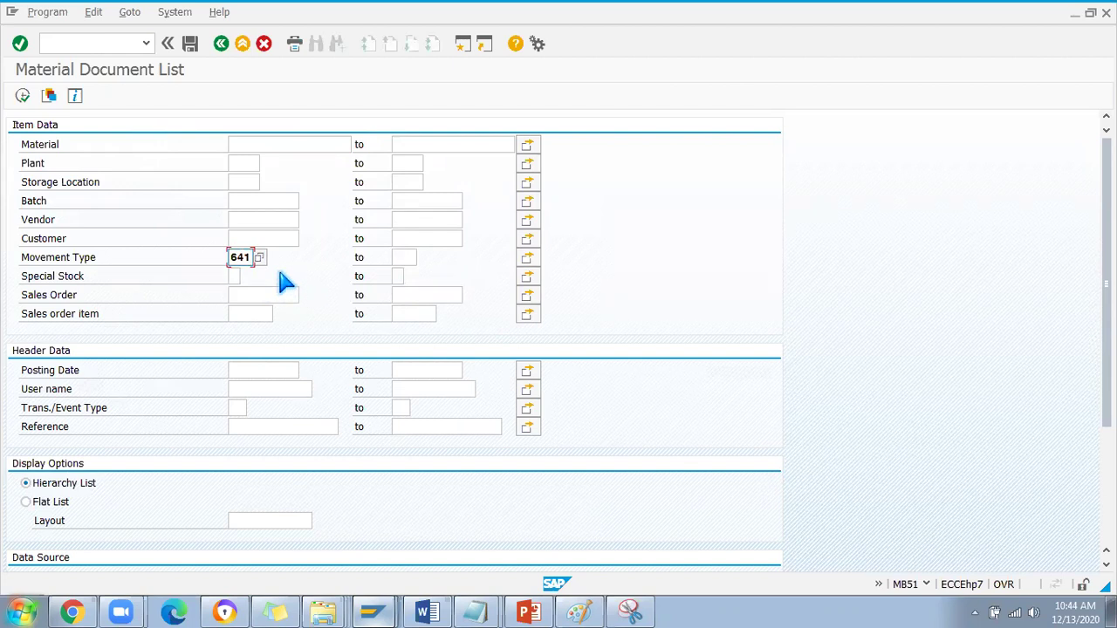
Set the posting date range from 09.12.2020 to 13.12.2020 and run the material document list.
left_click(249, 166)
left_click(280, 374)
left_click(306, 371)
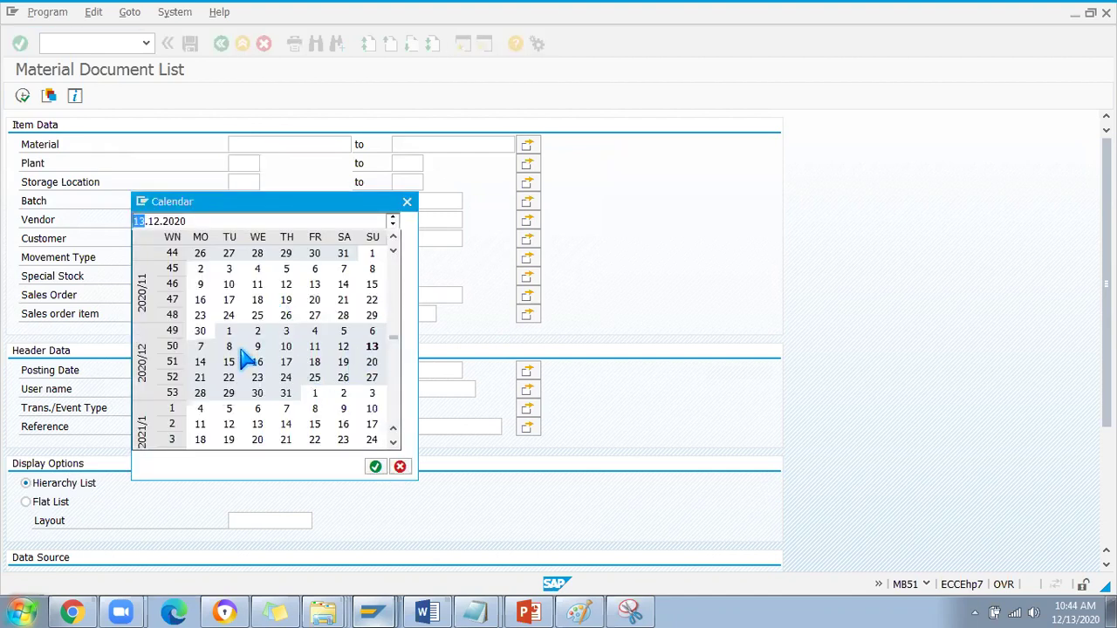
double_click(257, 346)
left_click(461, 376)
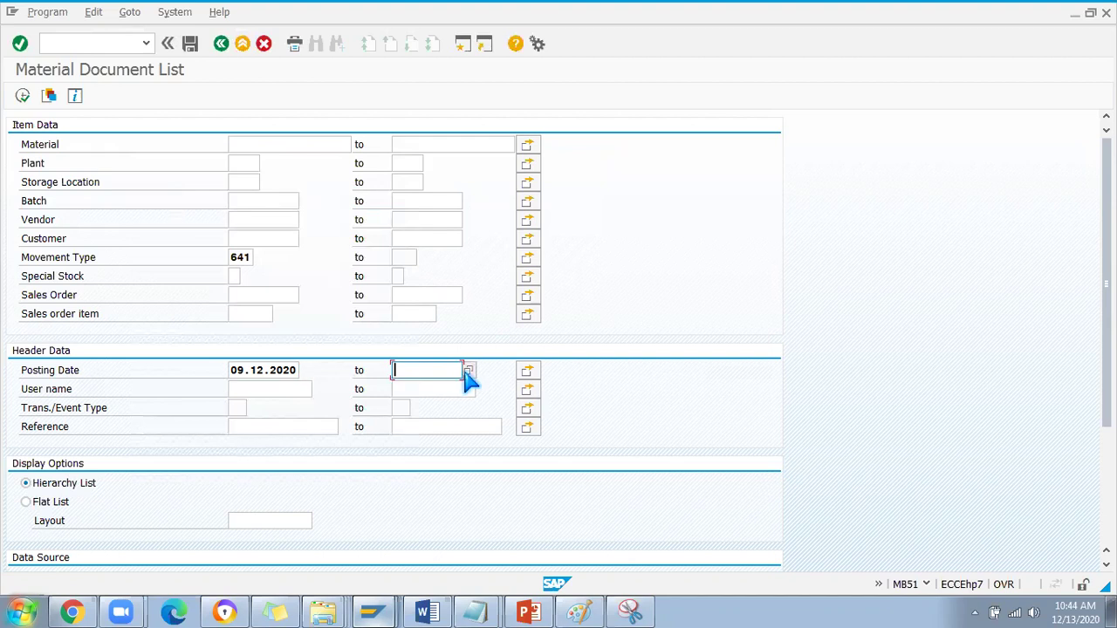
left_click(464, 372)
double_click(372, 348)
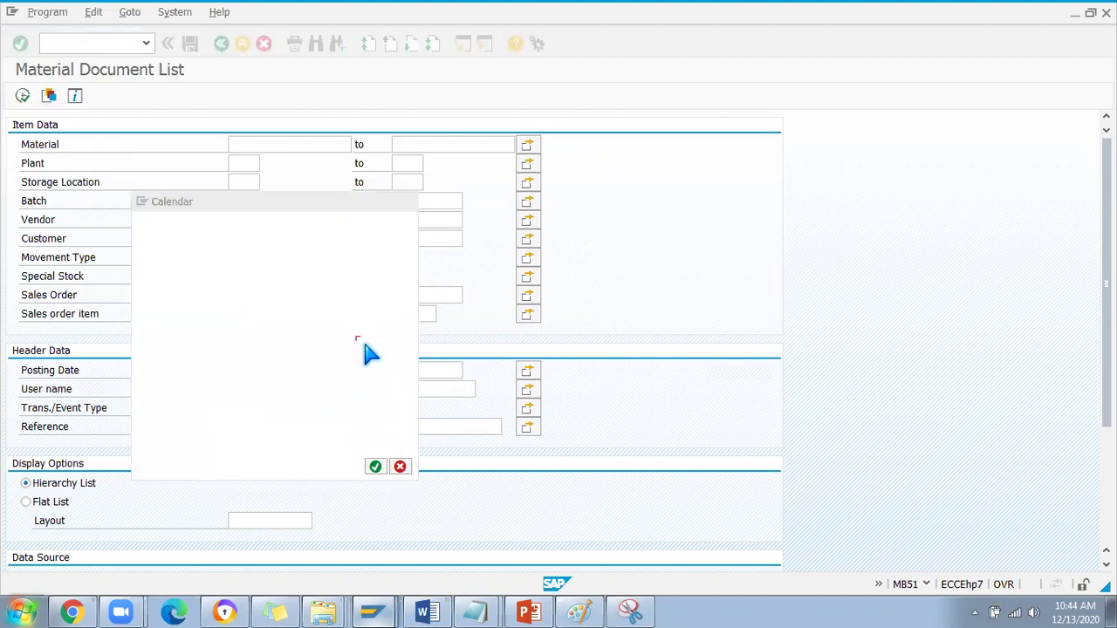
left_click(23, 96)
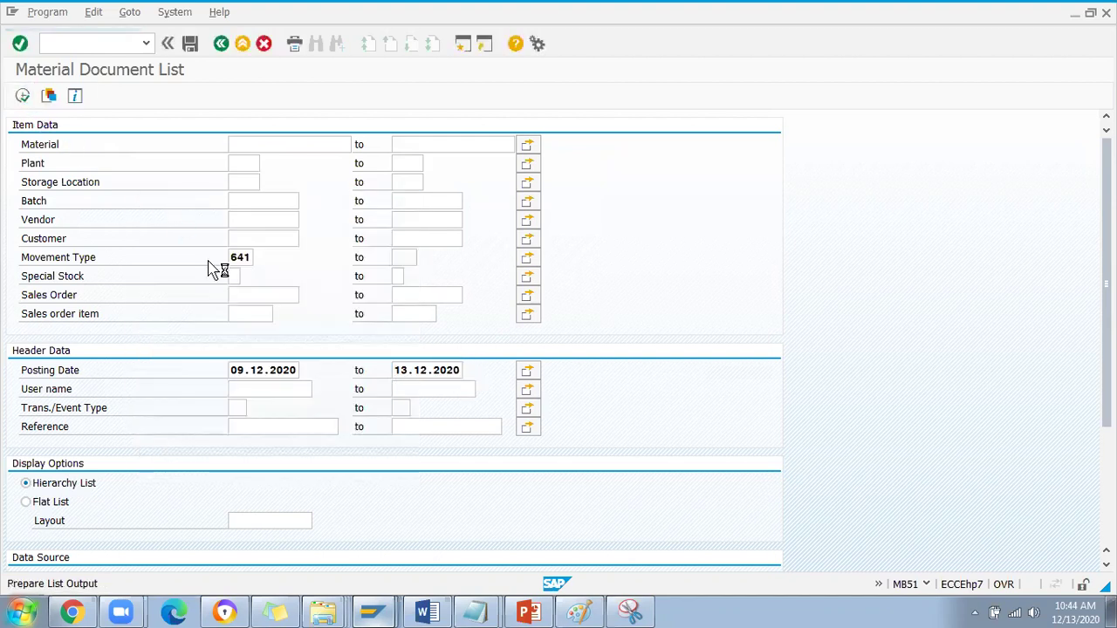
Return to the selection criteria, set the posting start date to 01.12.2020 and rerun the list.
left_click(222, 43)
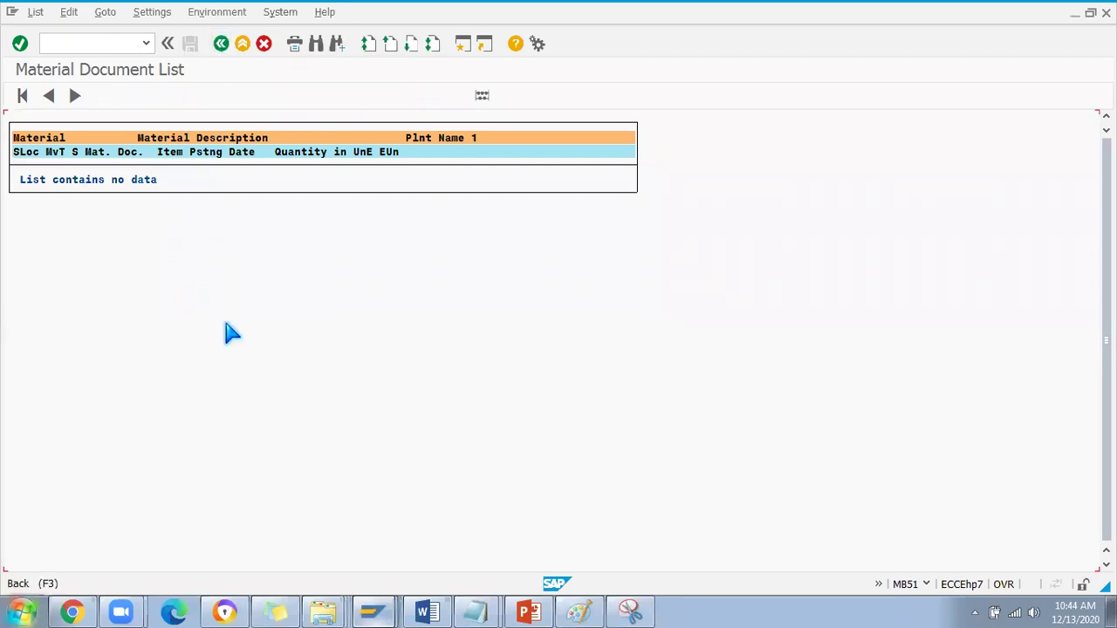
left_click(301, 375)
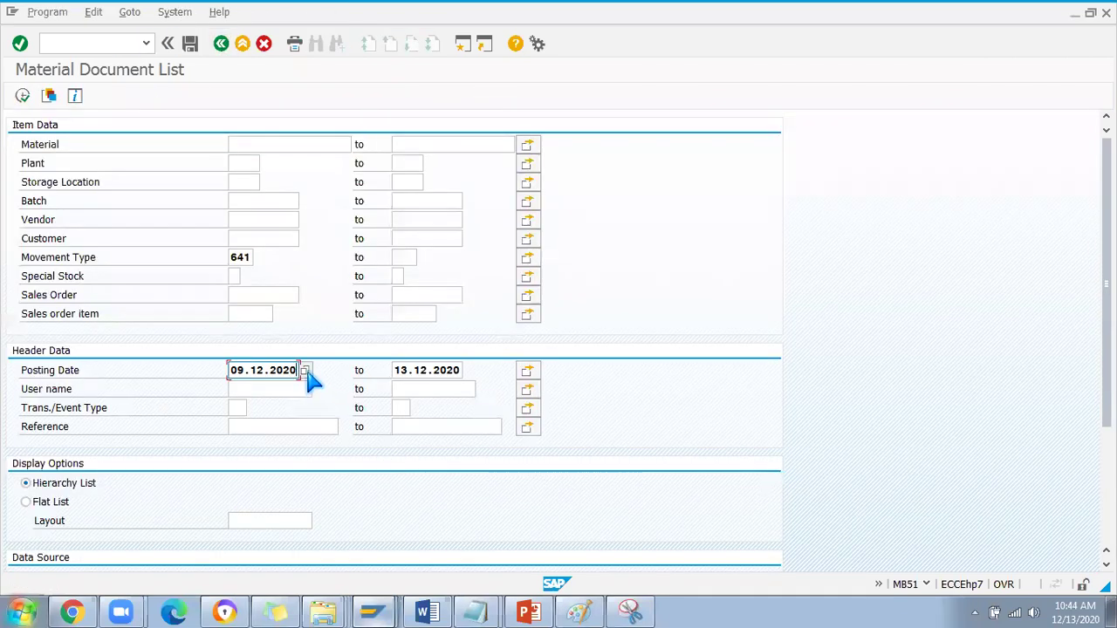
key("F4")
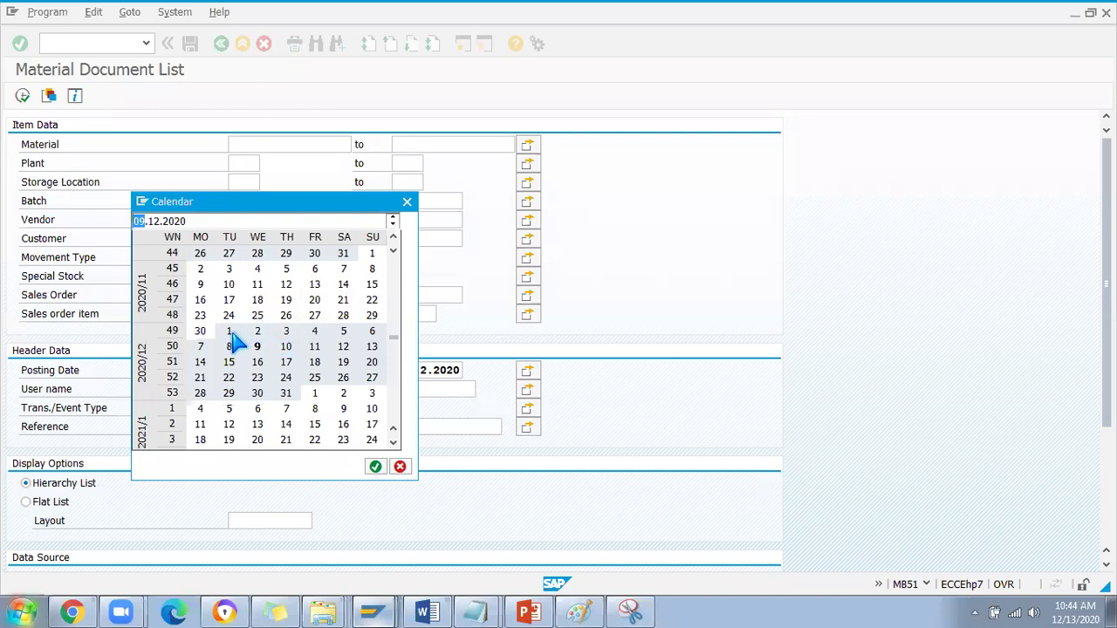
double_click(228, 336)
left_click(21, 95)
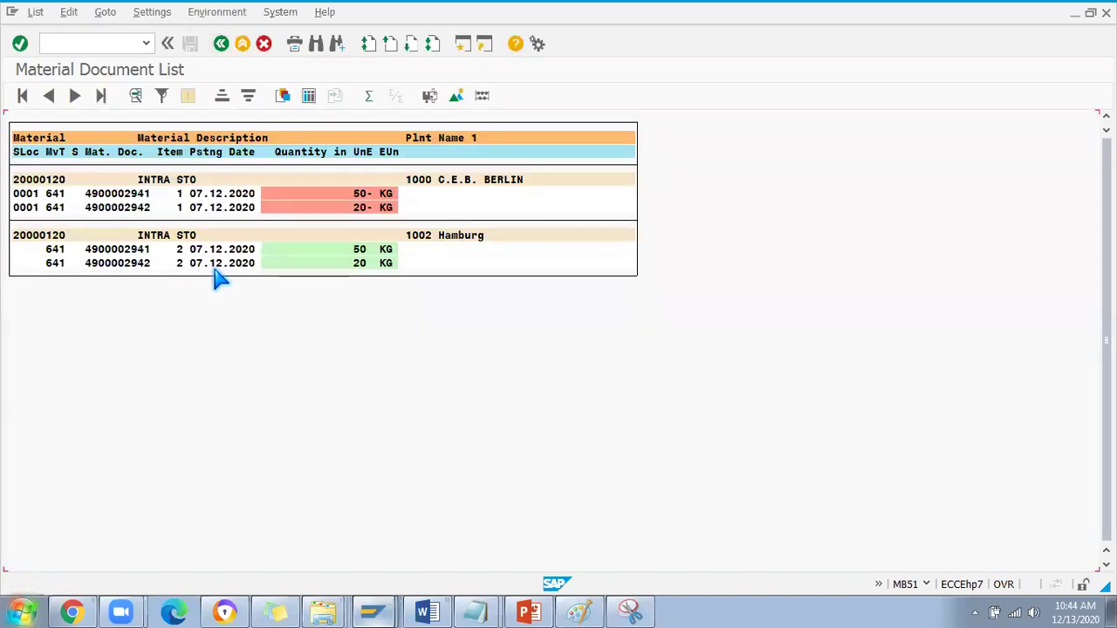
double_click(117, 262)
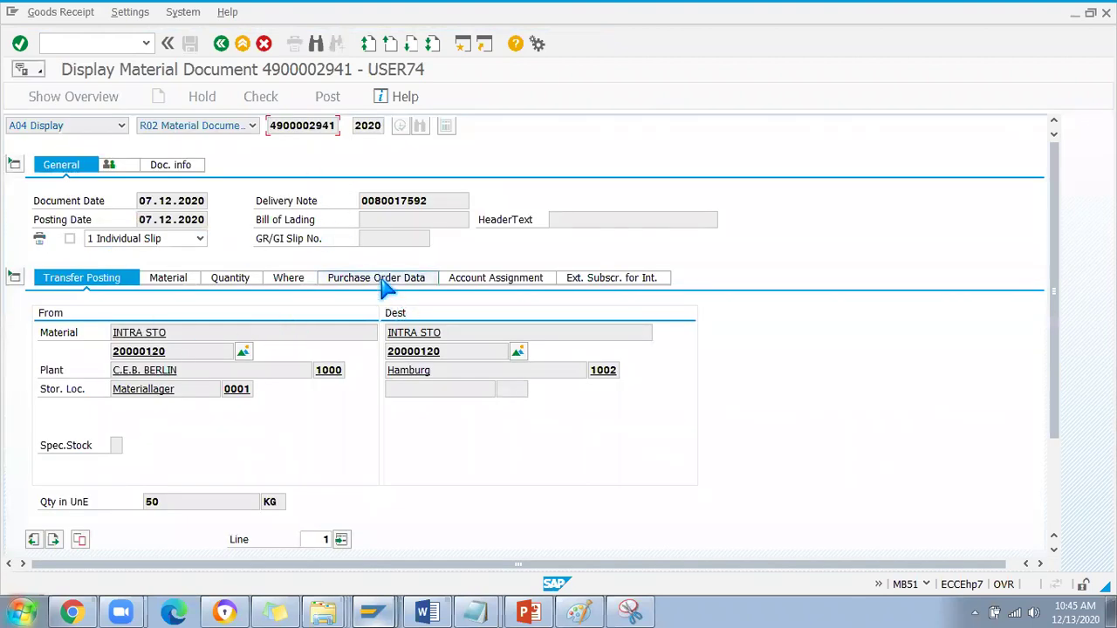
left_click(387, 283)
left_click(183, 314)
double_click(183, 316)
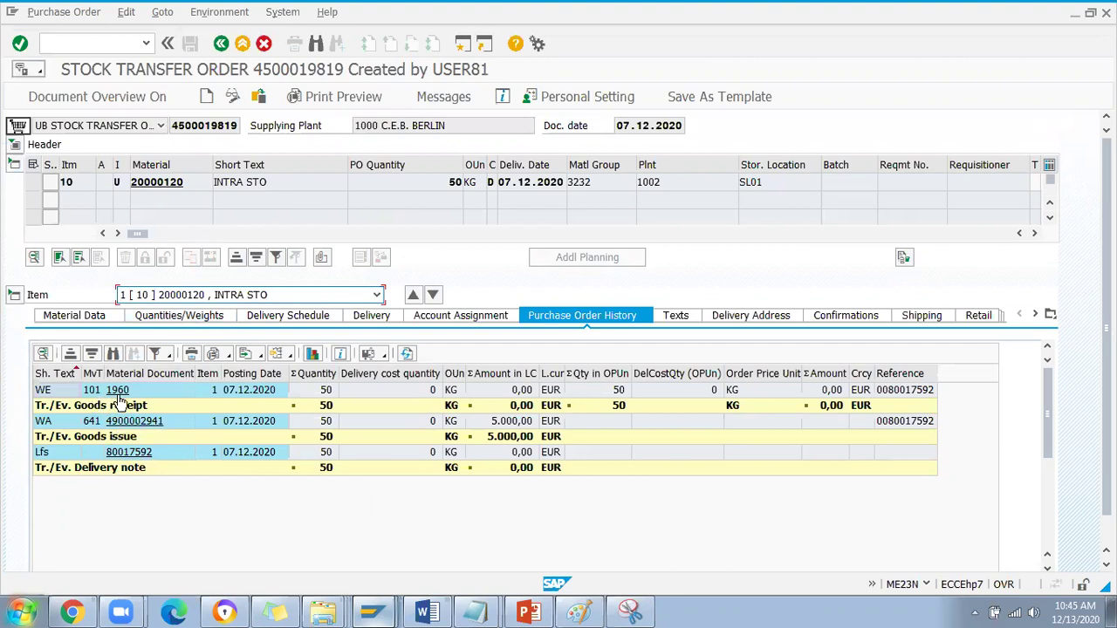
Open the outbound delivery from the purchase order history and examine its picking data, widening the plant and storage location columns.
left_click(134, 454)
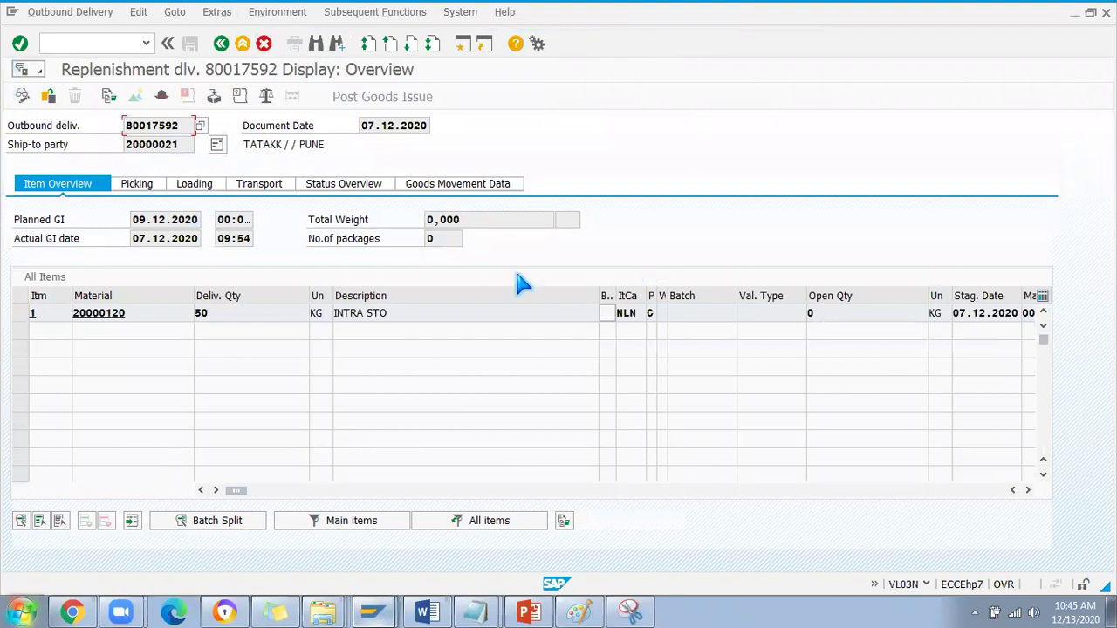
left_click(132, 187)
left_click(87, 186)
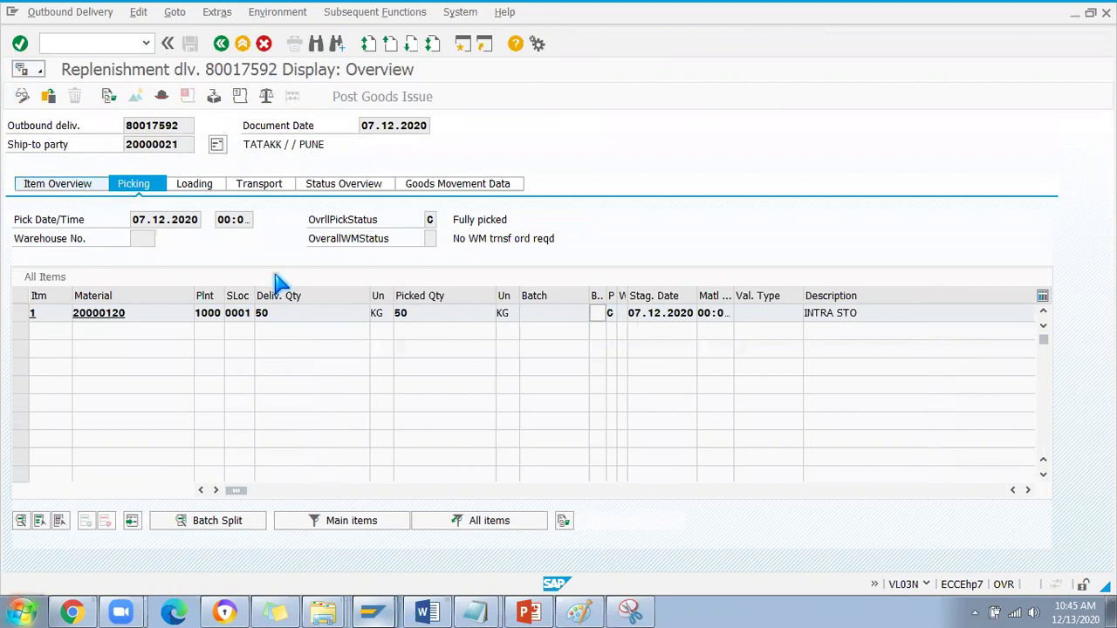
left_click(138, 187)
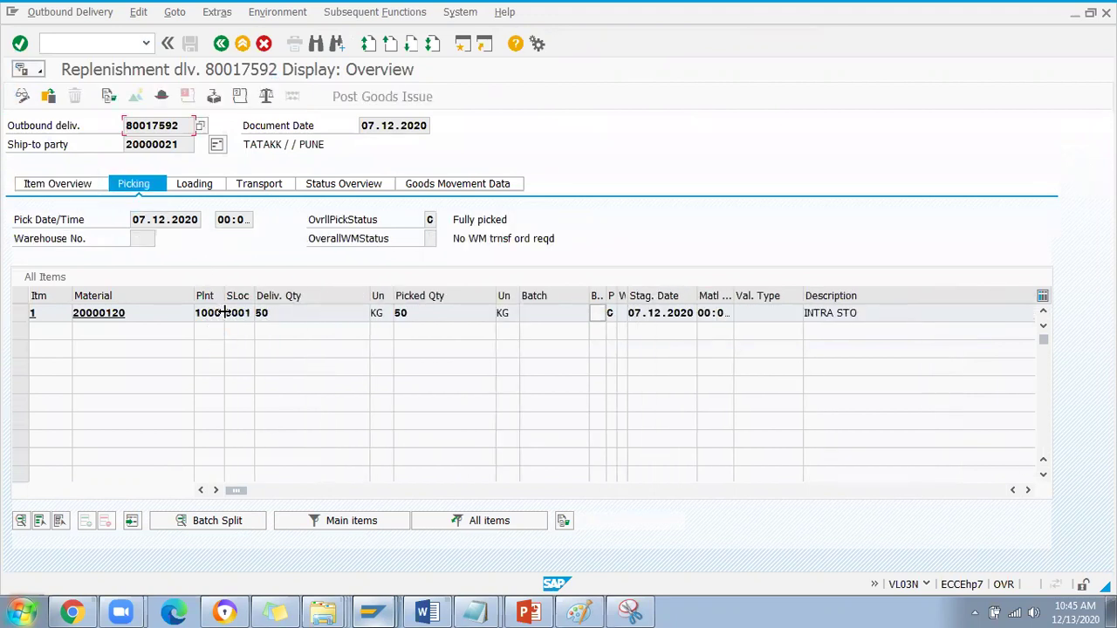
left_click_drag(223, 297, 256, 296)
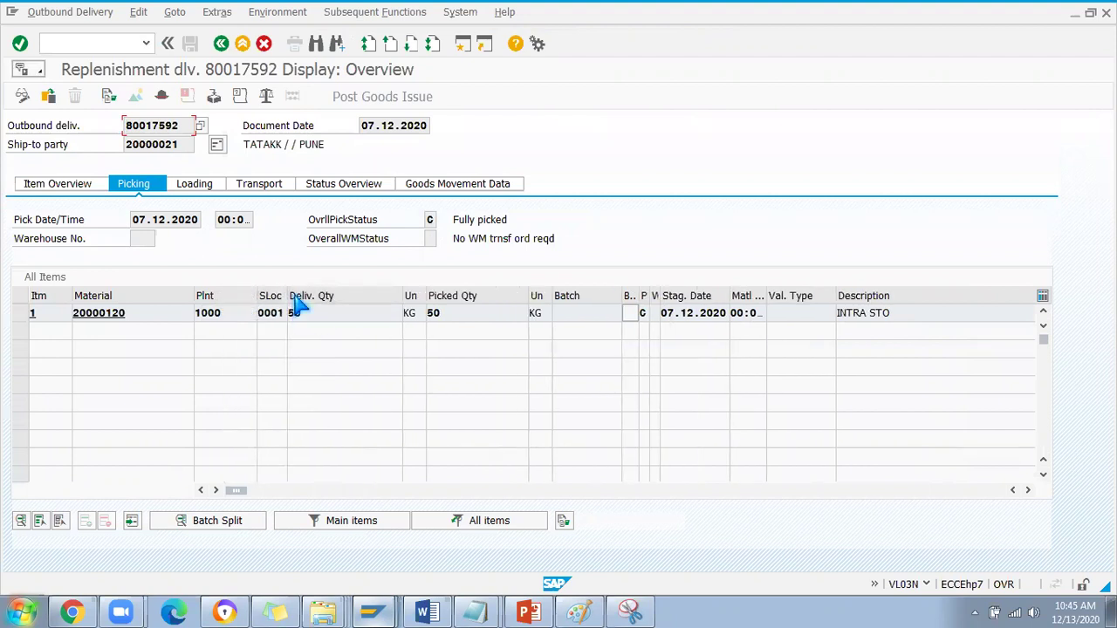
double_click(288, 312)
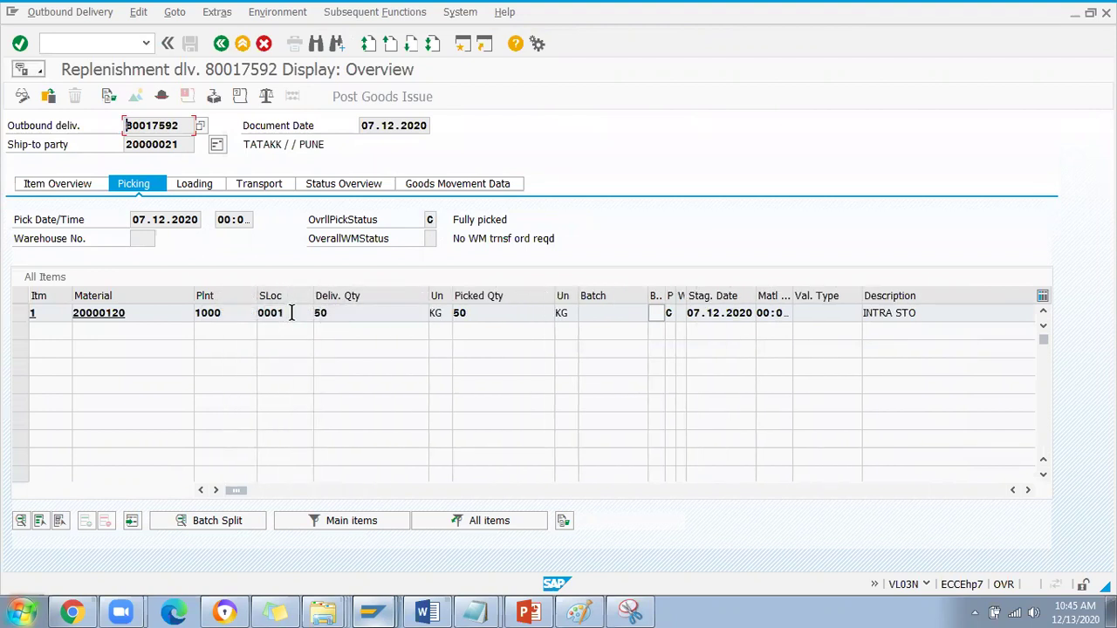
left_click(336, 314)
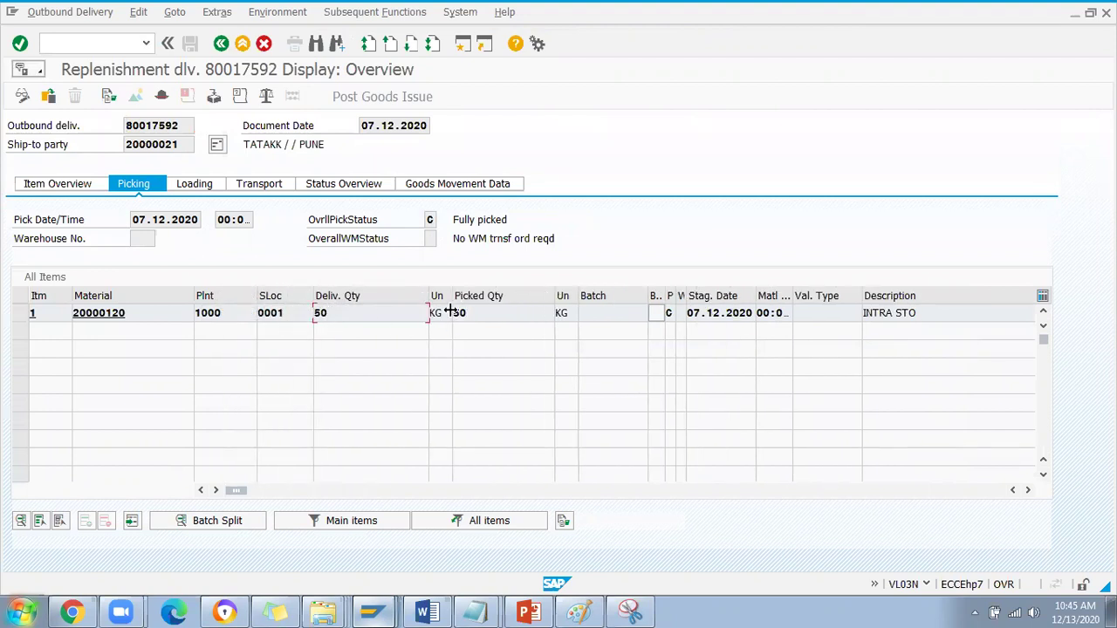
Examine the delivery's goods movement data across all item columns, widening the movement type and item category columns.
left_click(457, 188)
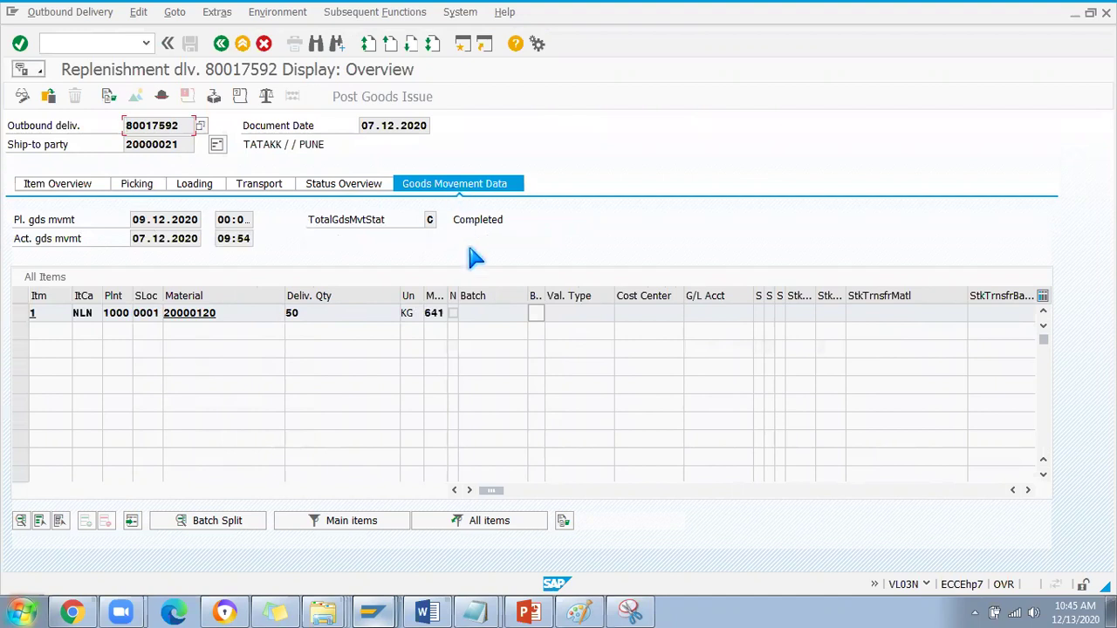
left_click_drag(447, 295, 533, 288)
left_click(452, 313)
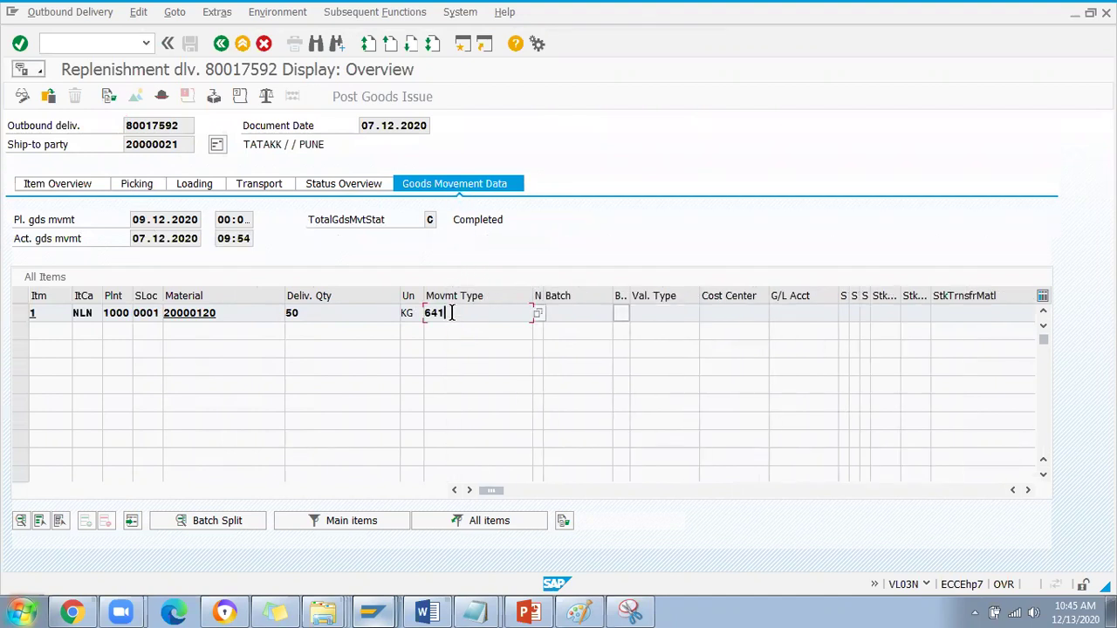
left_click_drag(106, 299, 129, 305)
left_click(98, 312)
left_click(1026, 489)
left_click(1026, 489)
left_click(1026, 490)
left_click(1027, 489)
left_click(1026, 490)
left_click(1027, 490)
left_click(1027, 489)
left_click(1027, 490)
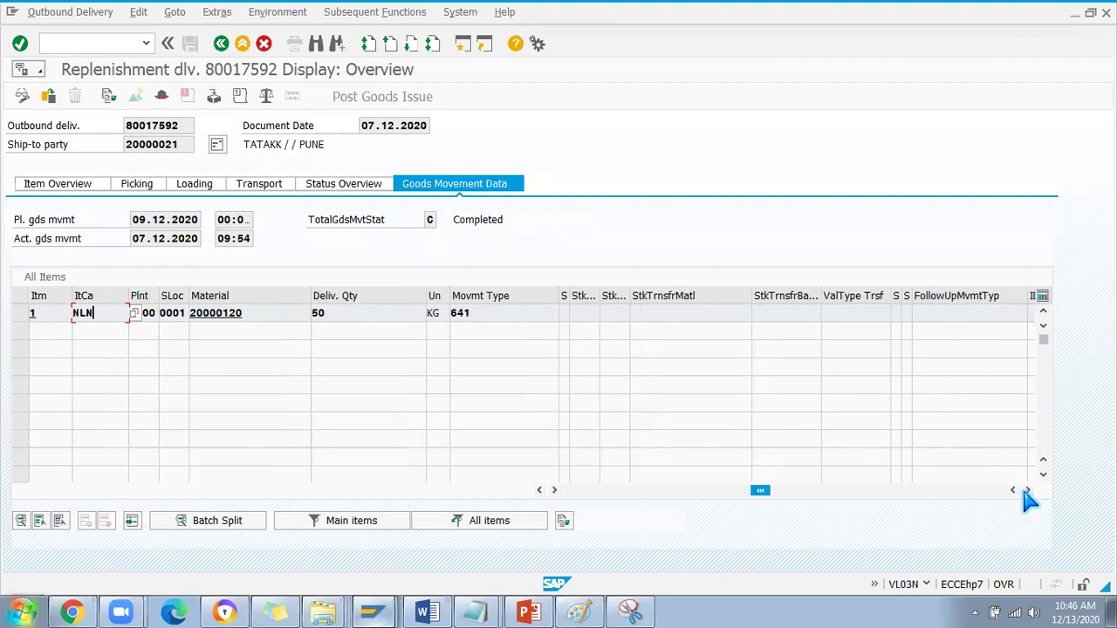
left_click(1027, 490)
left_click(1027, 490)
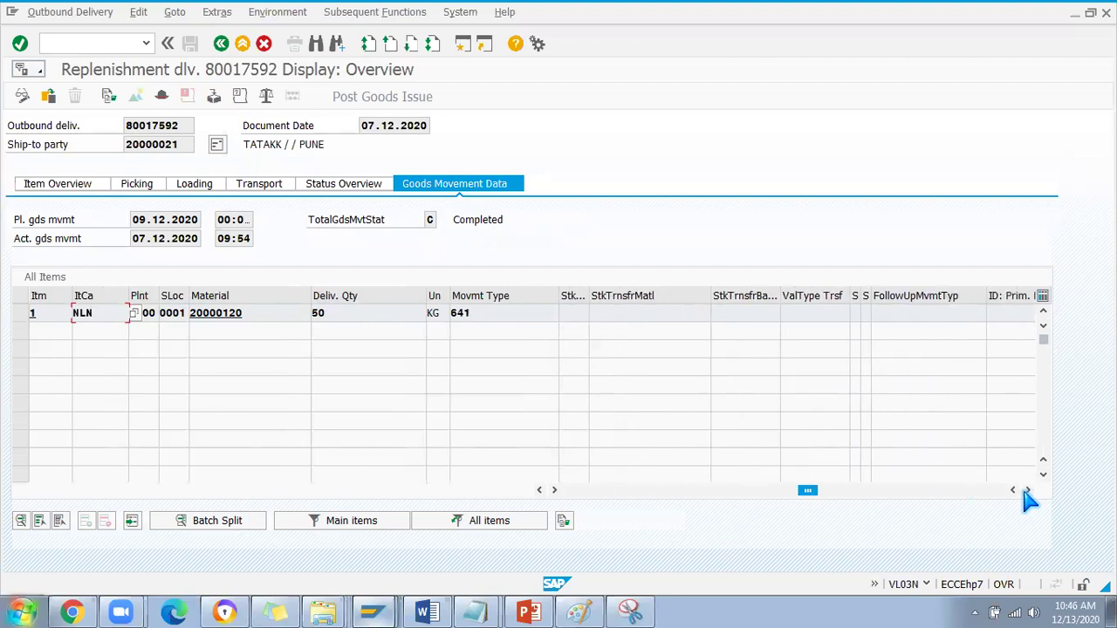
left_click_drag(807, 490, 572, 491)
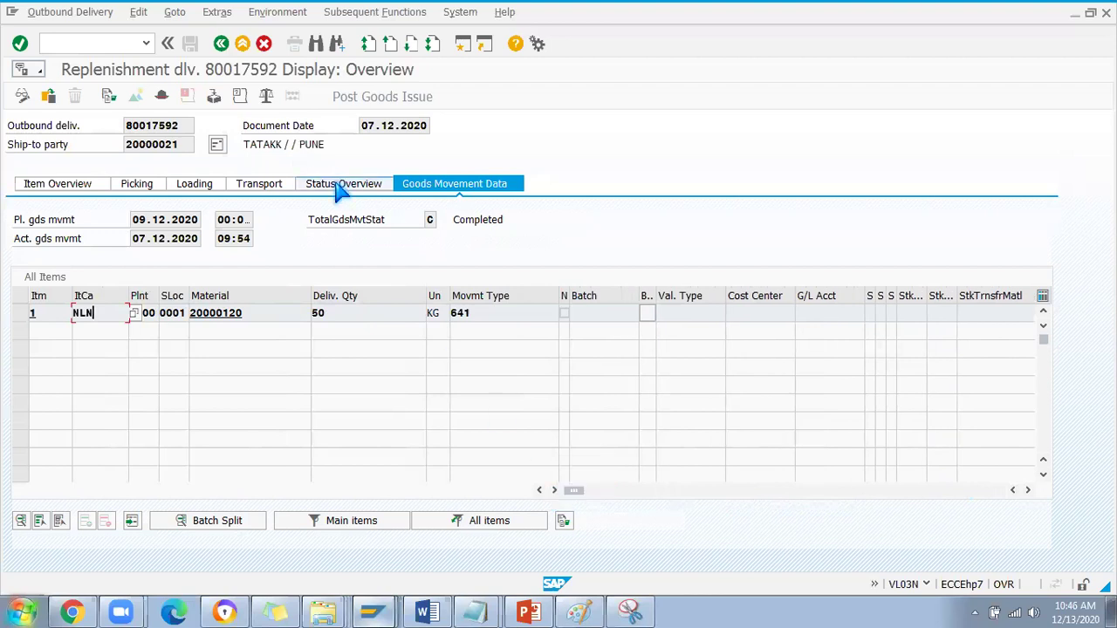
Show the delivery's status overview and widen the overall picking status column to its full heading.
left_click(343, 185)
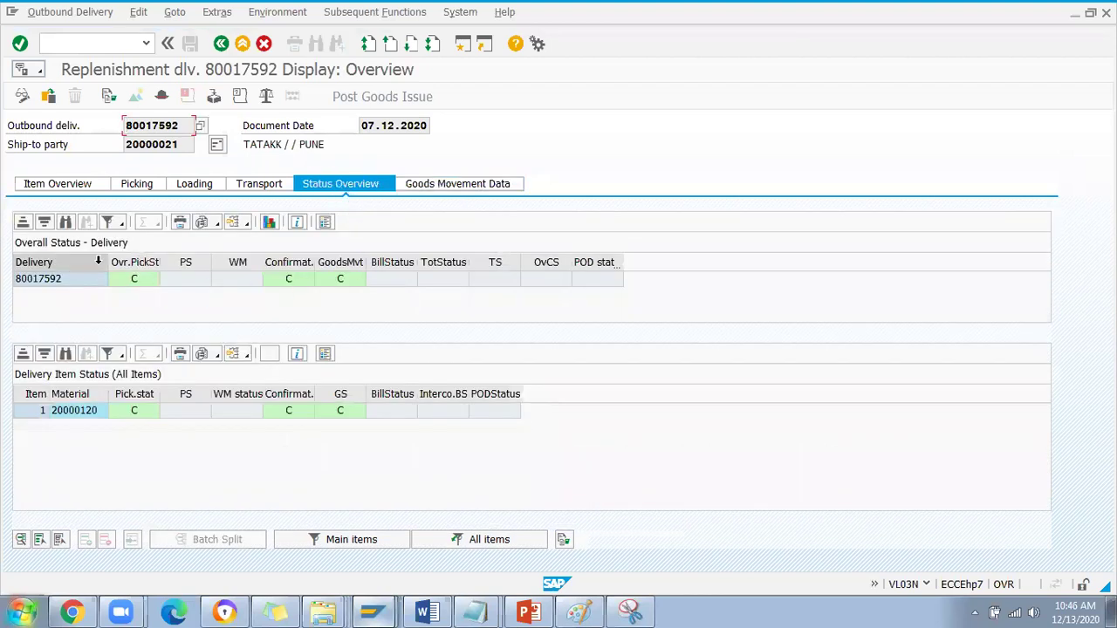
double_click(165, 258)
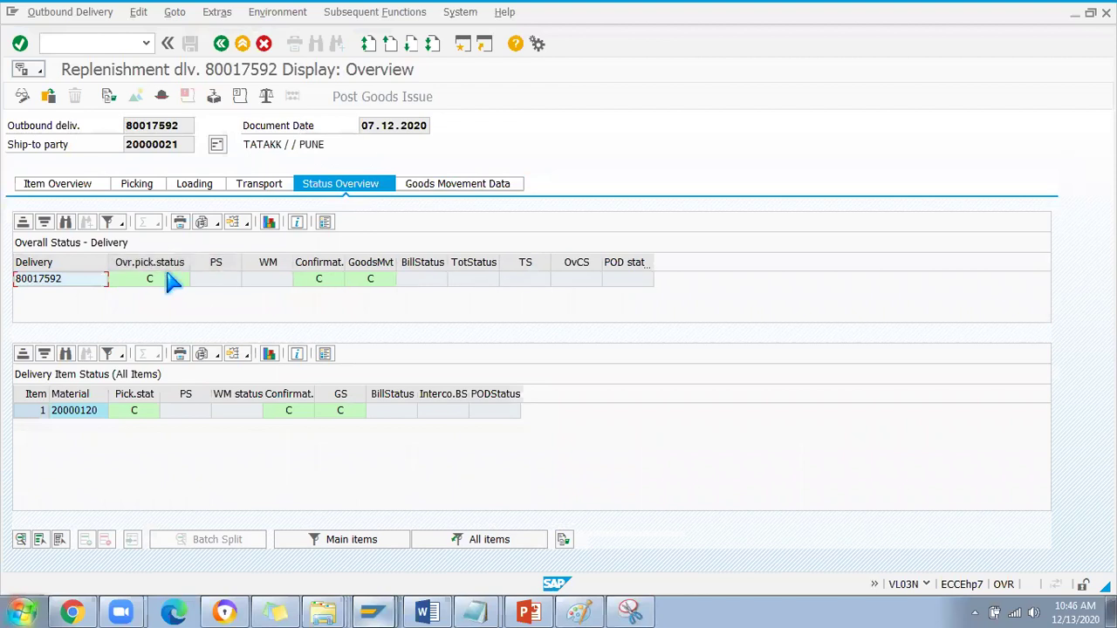
Look up the possible values for the delivery's overall picking status and pick confirmation status, closing each value list without choosing an entry.
left_click(177, 281)
key("F4")
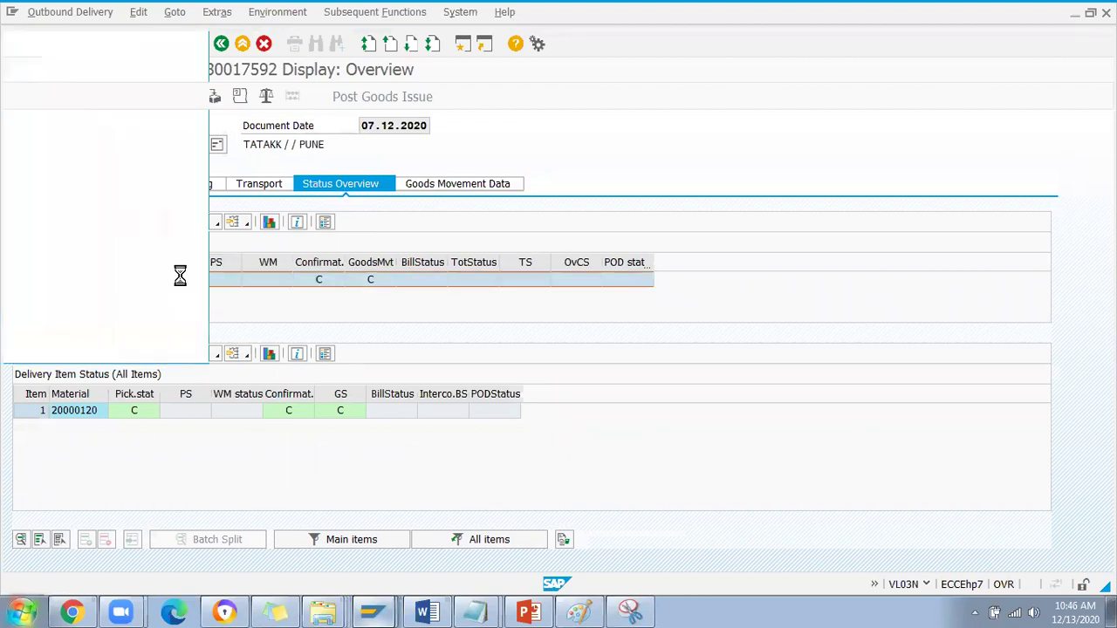
left_click(259, 11)
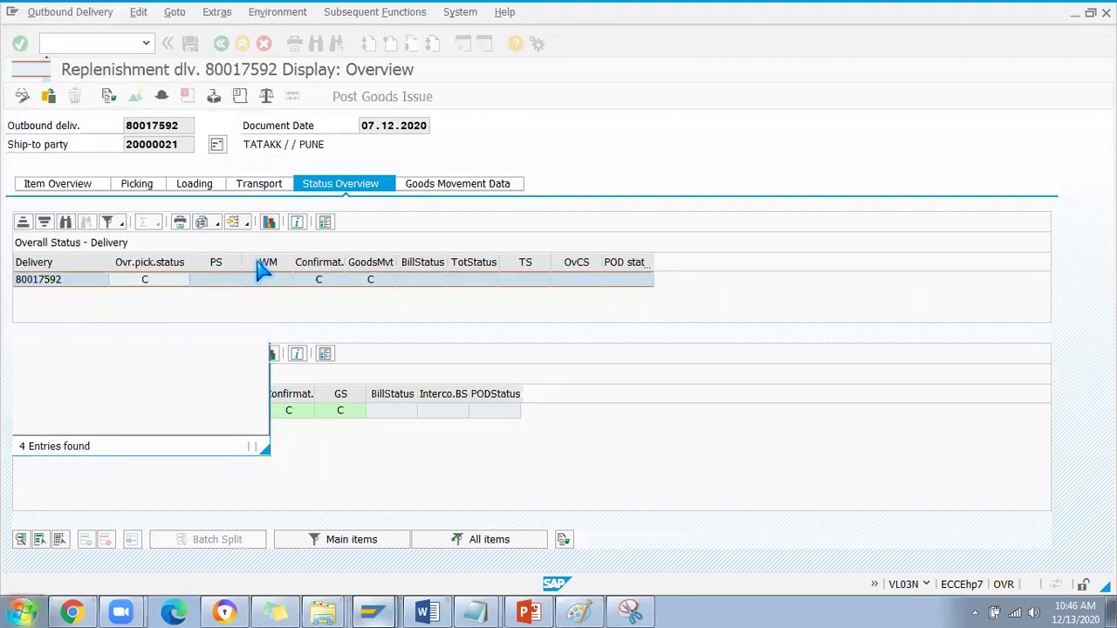
left_click(319, 283)
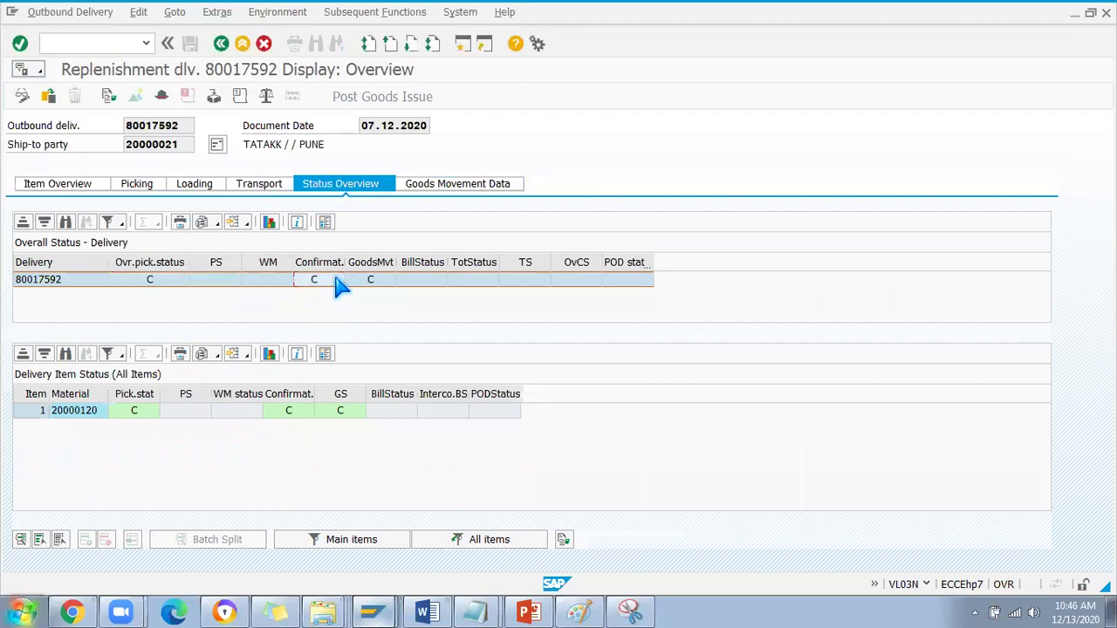
key("F4")
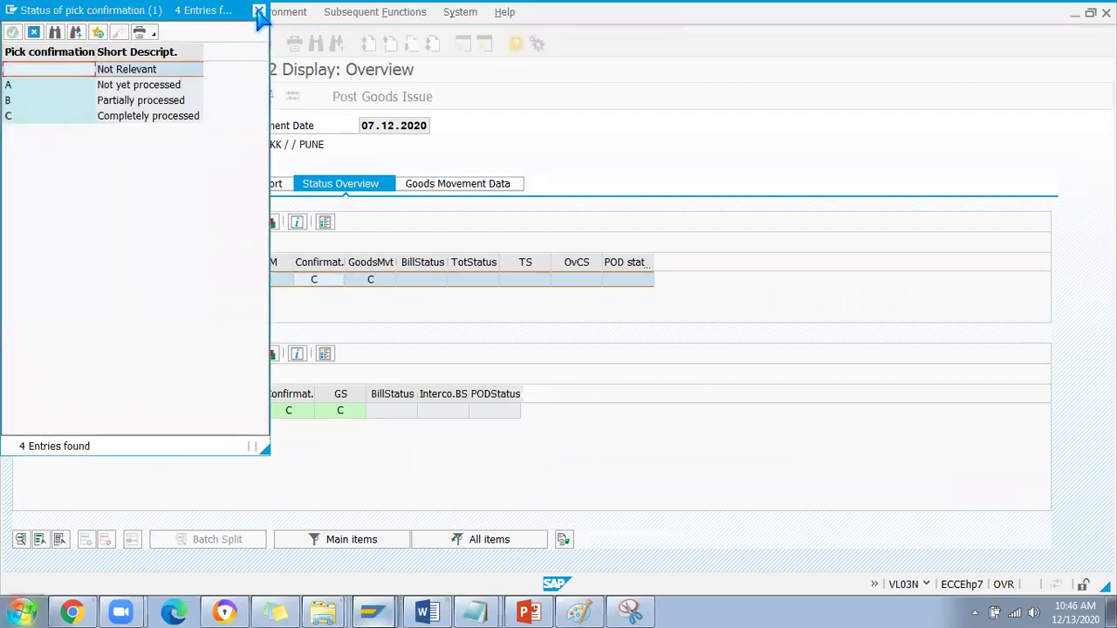
left_click(259, 12)
Review the goods movement status values for not yet, partially and completely processed, and close the list without choosing one.
left_click(389, 281)
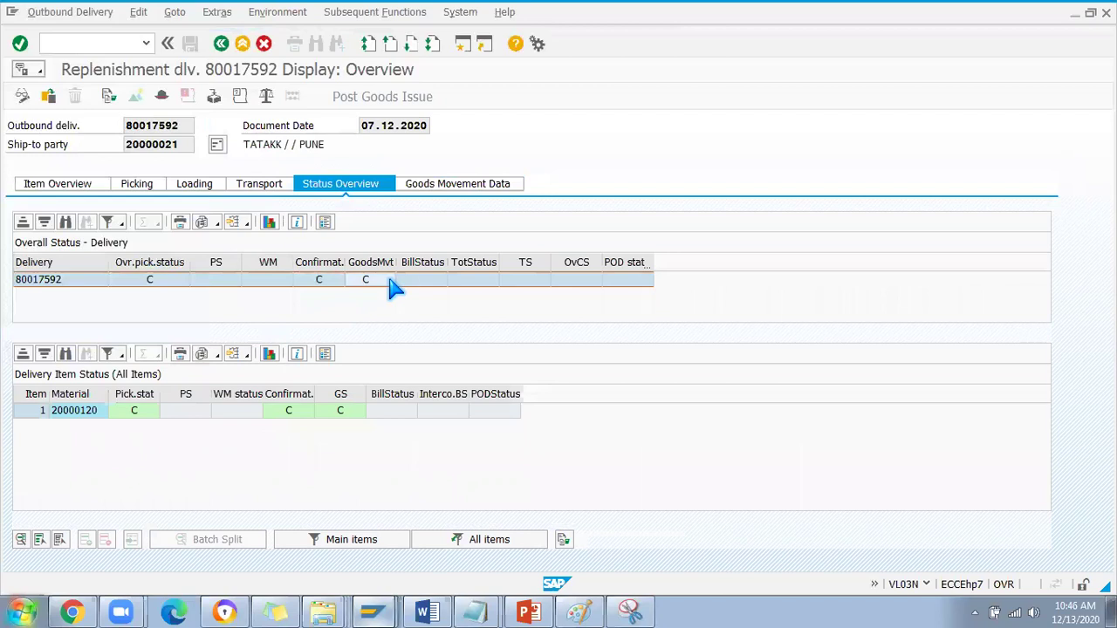
key("F4")
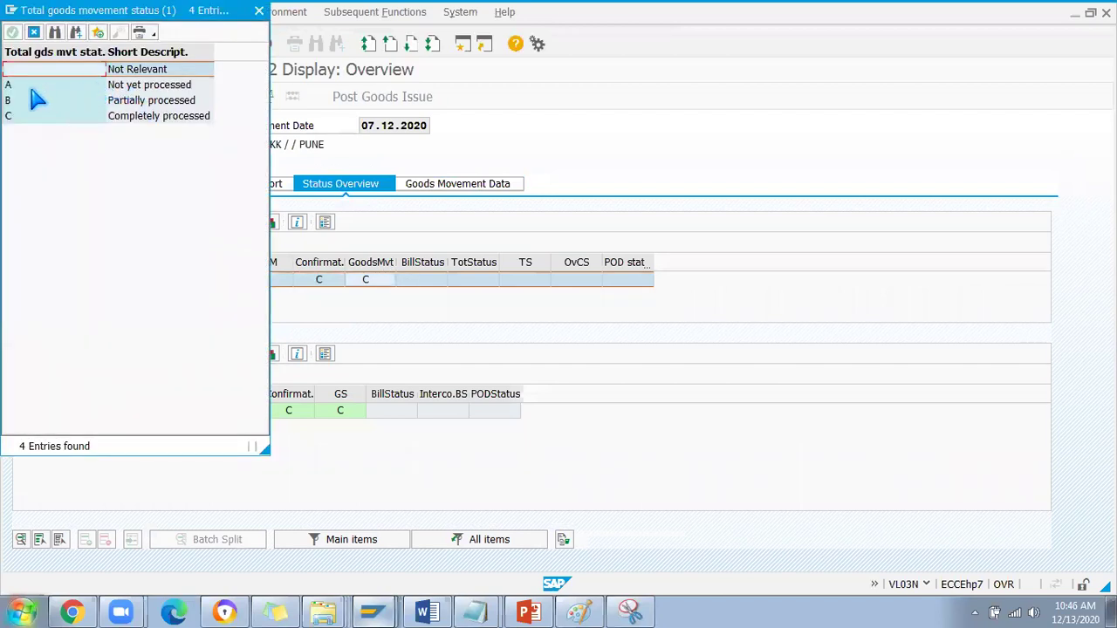
left_click(114, 87)
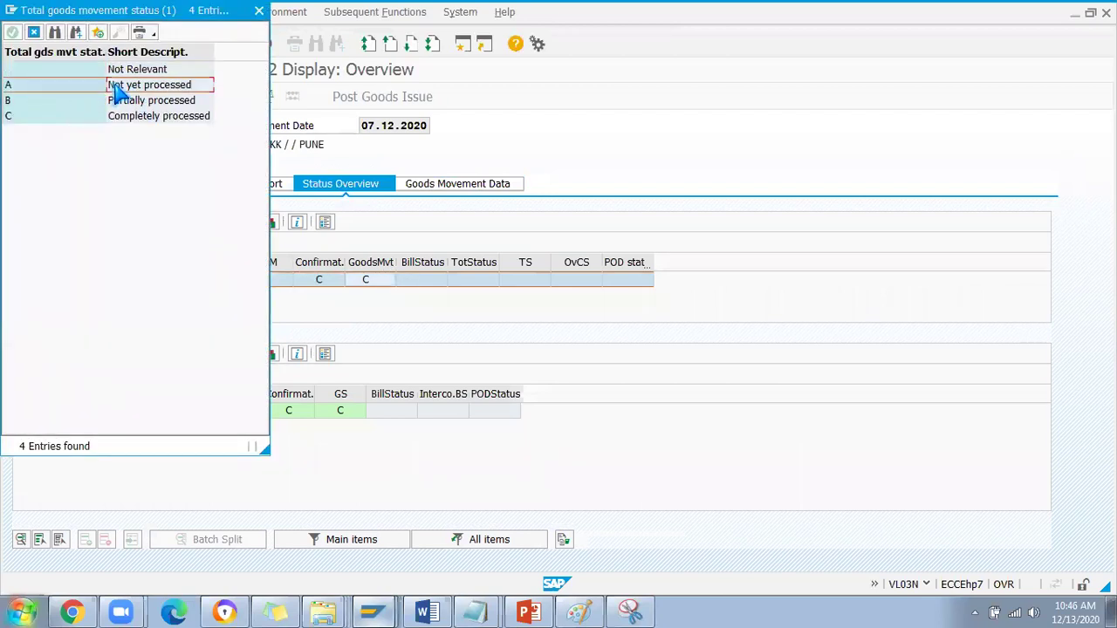
left_click(126, 101)
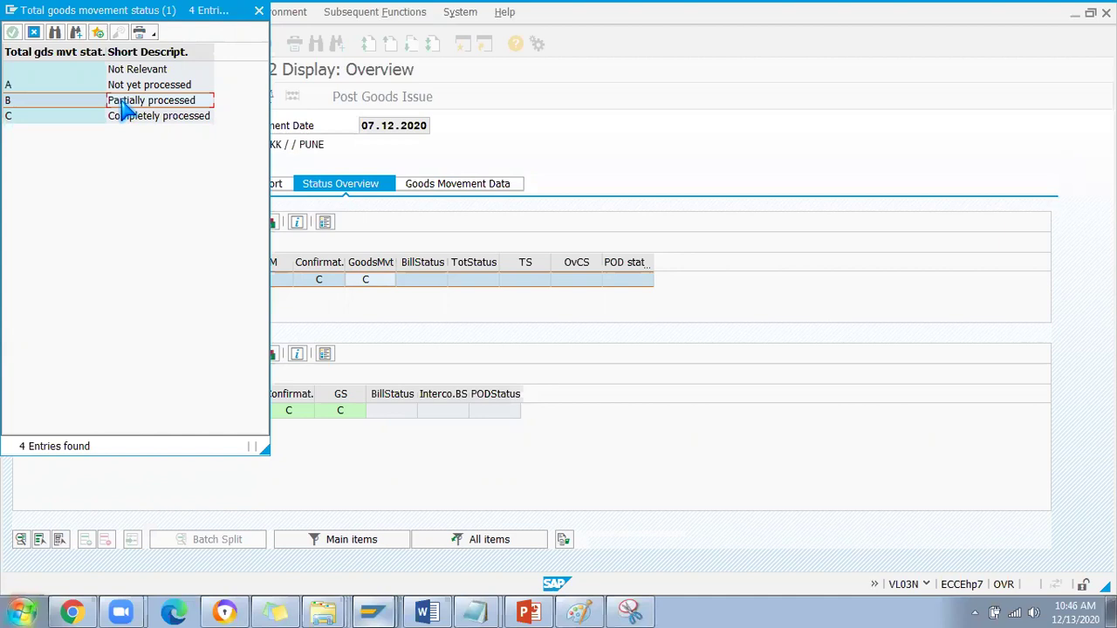
left_click(136, 117)
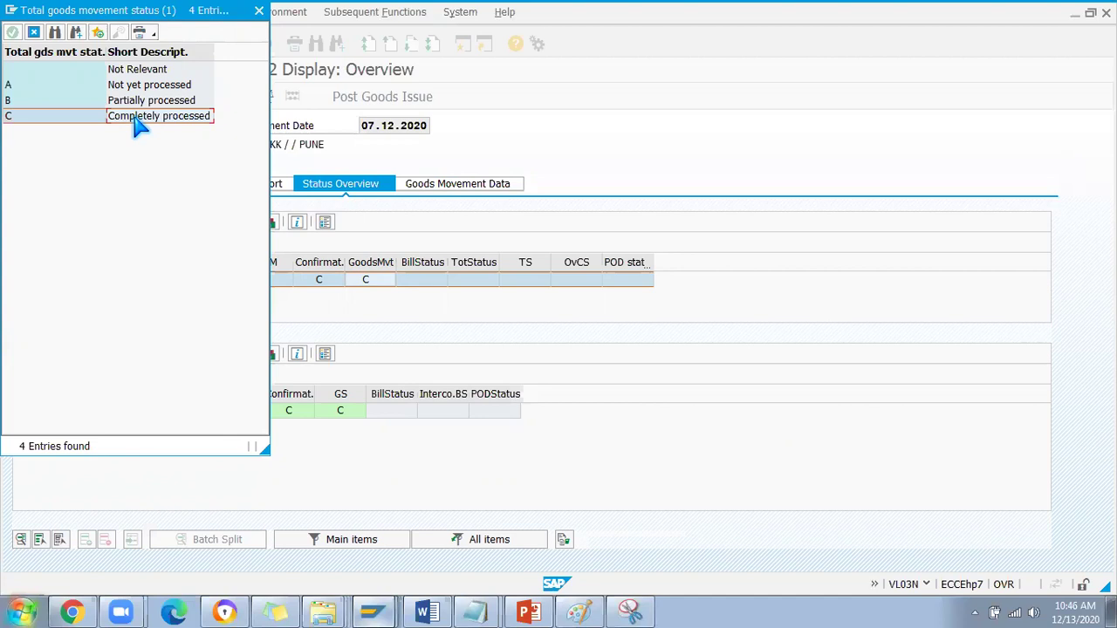
left_click(258, 12)
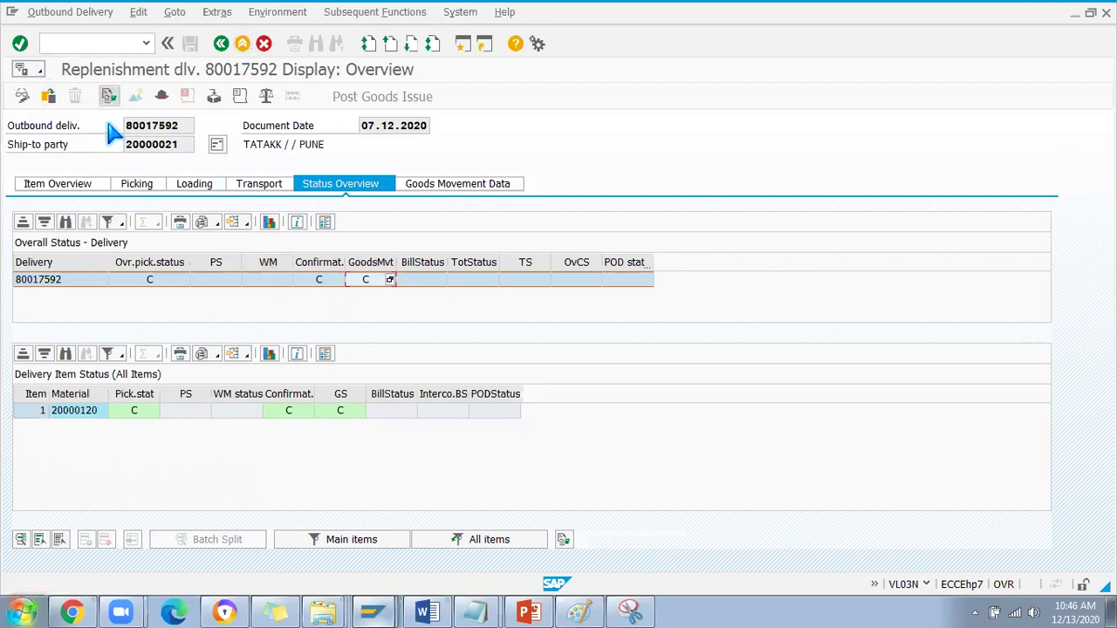
Show the delivery's document flow, examine the picking request, stock-in-transit transfer and goods receipt entries, and return to the delivery.
left_click(109, 223)
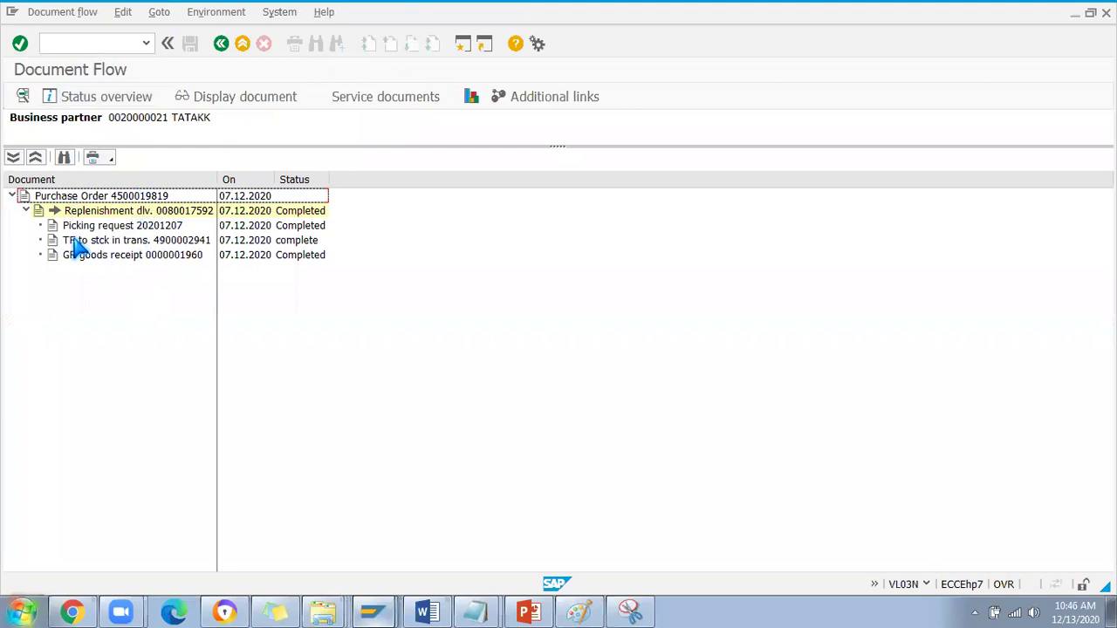
left_click(154, 229)
left_click(133, 245)
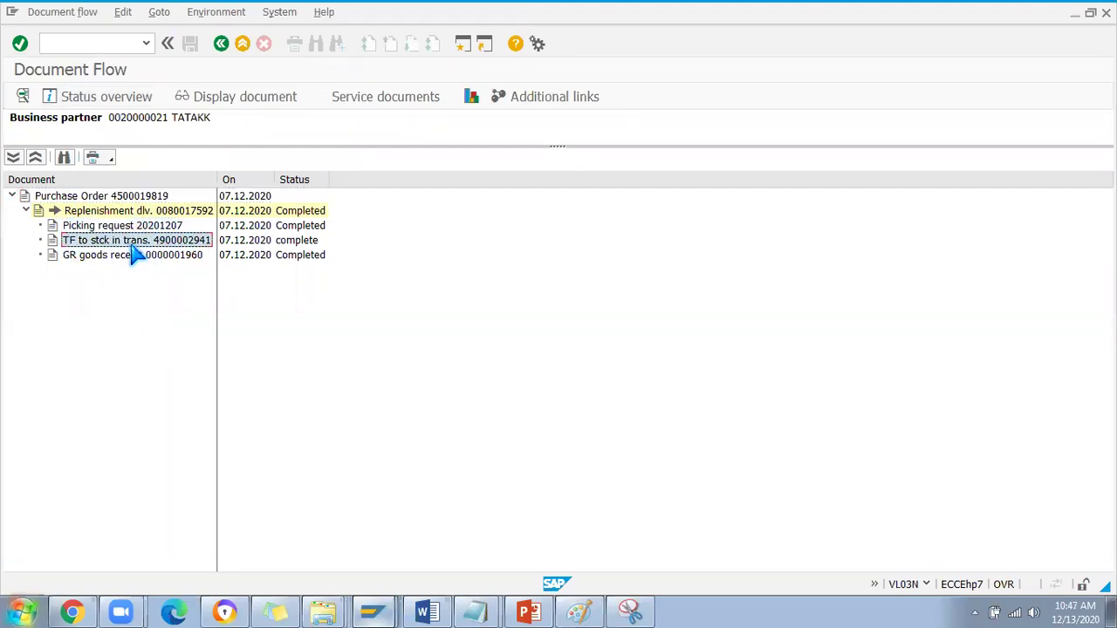
left_click(137, 257)
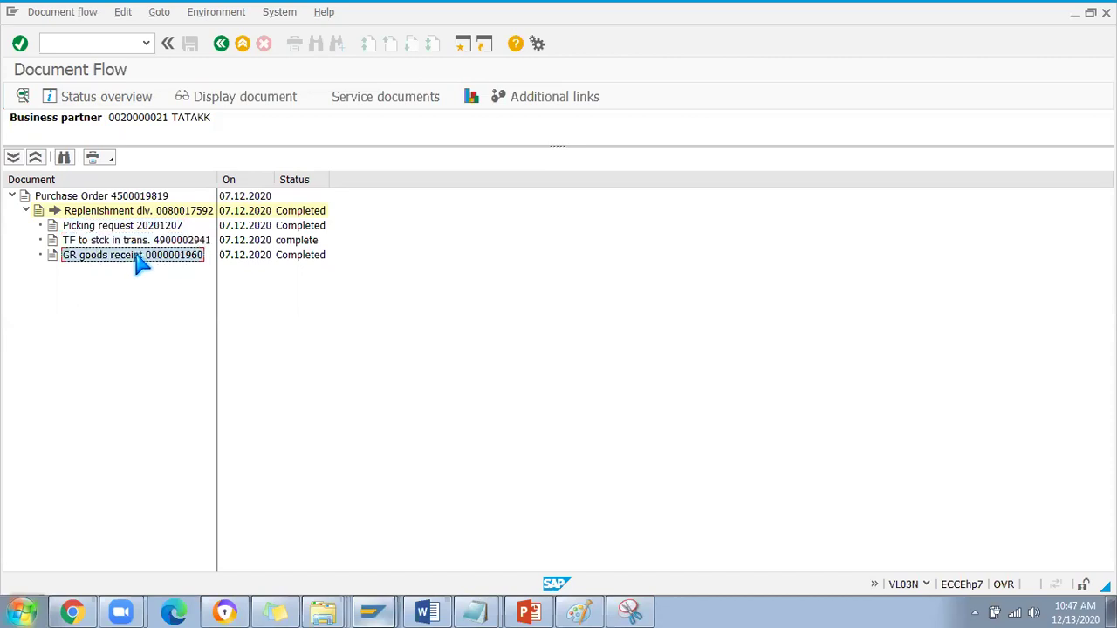
left_click(221, 46)
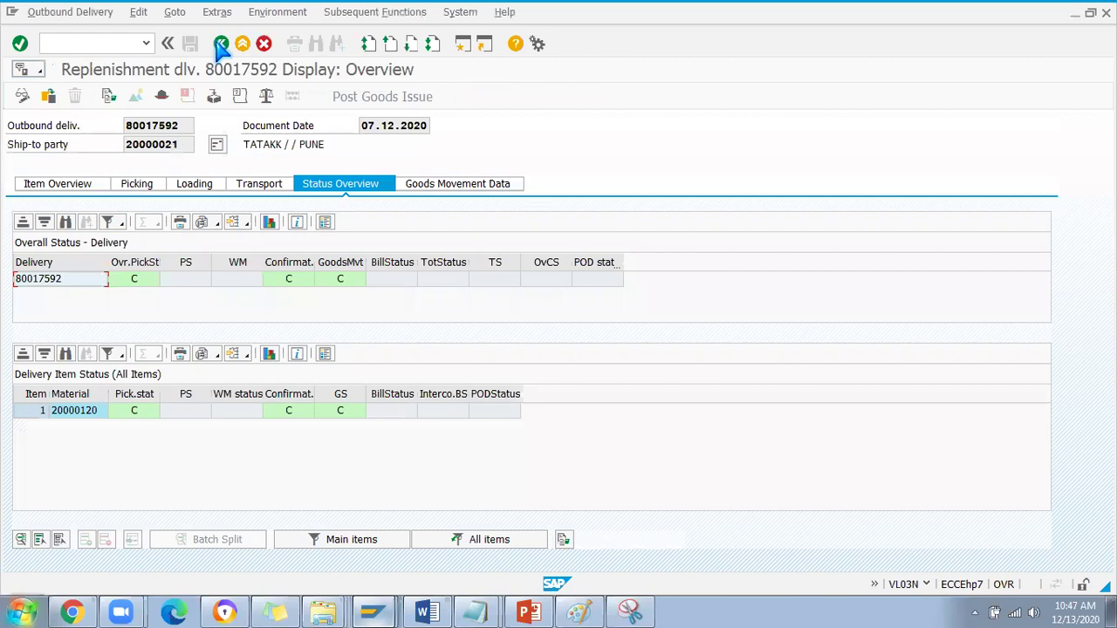
Leave the delivery for the start screen and redisplay the stock transfer order with its header organizational data.
left_click(220, 45)
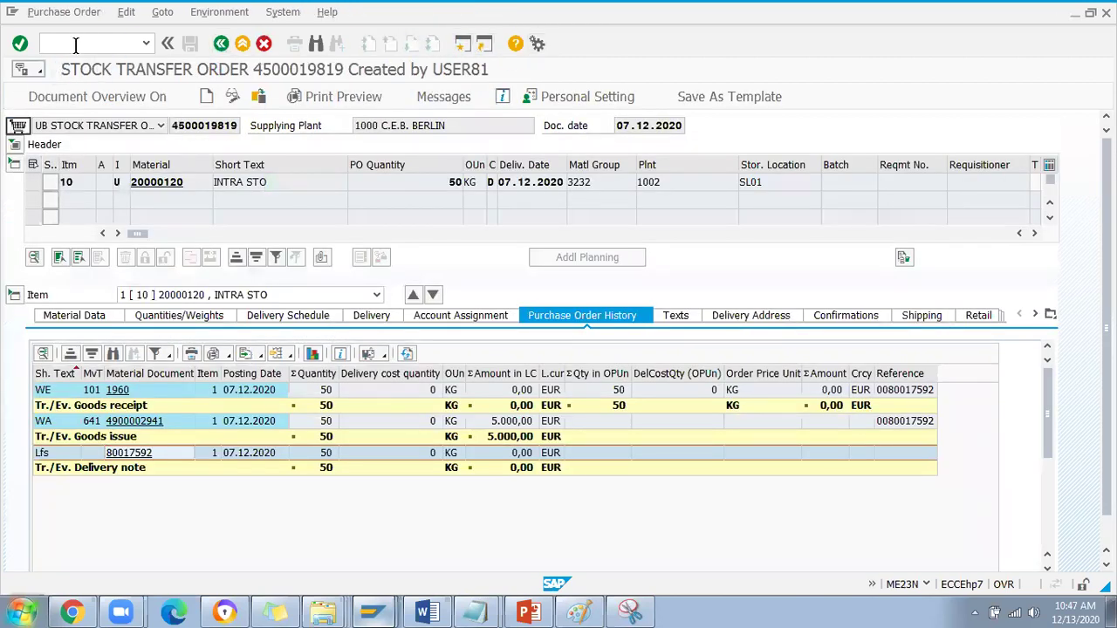
key("F3")
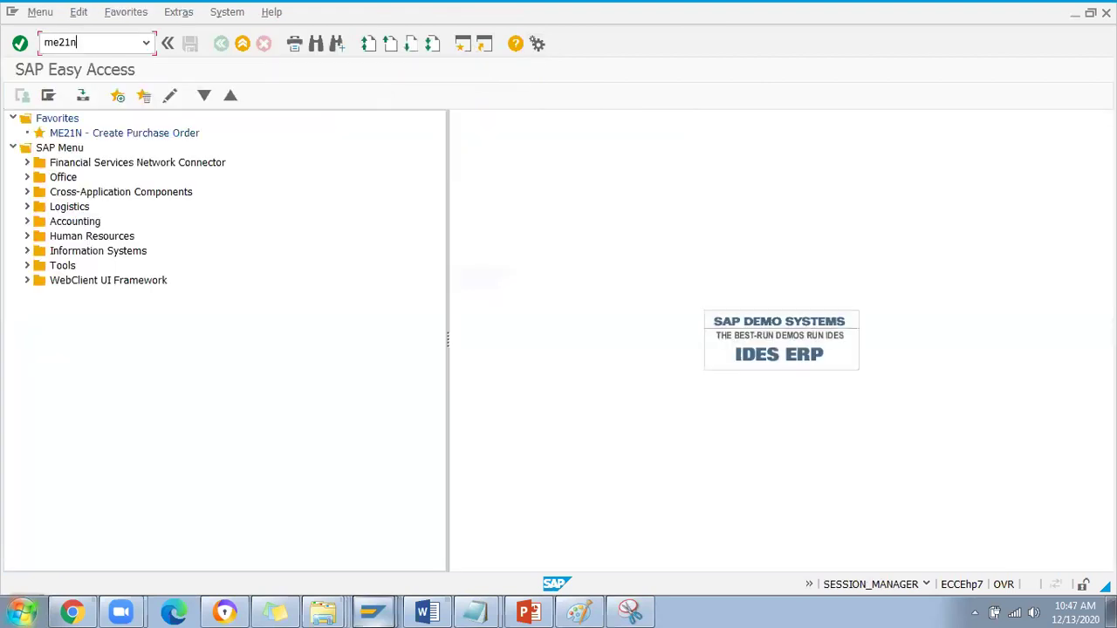
key("Return")
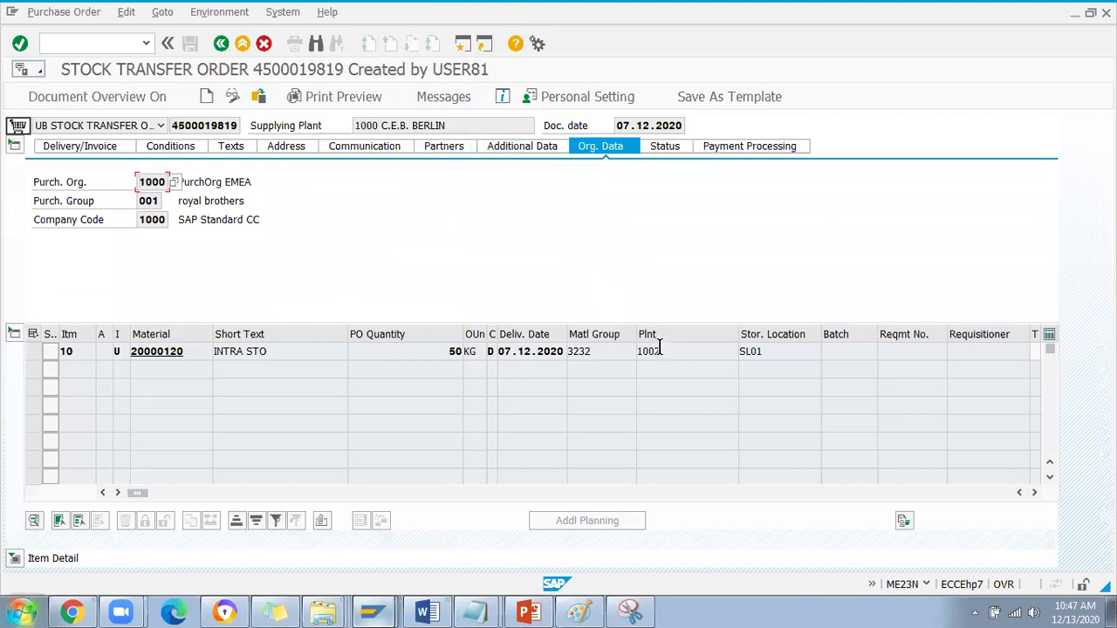
Compare the order's supplying plant 1000 with the item's receiving plant 1002 and check the company code in the organizational data.
left_click_drag(662, 351, 633, 351)
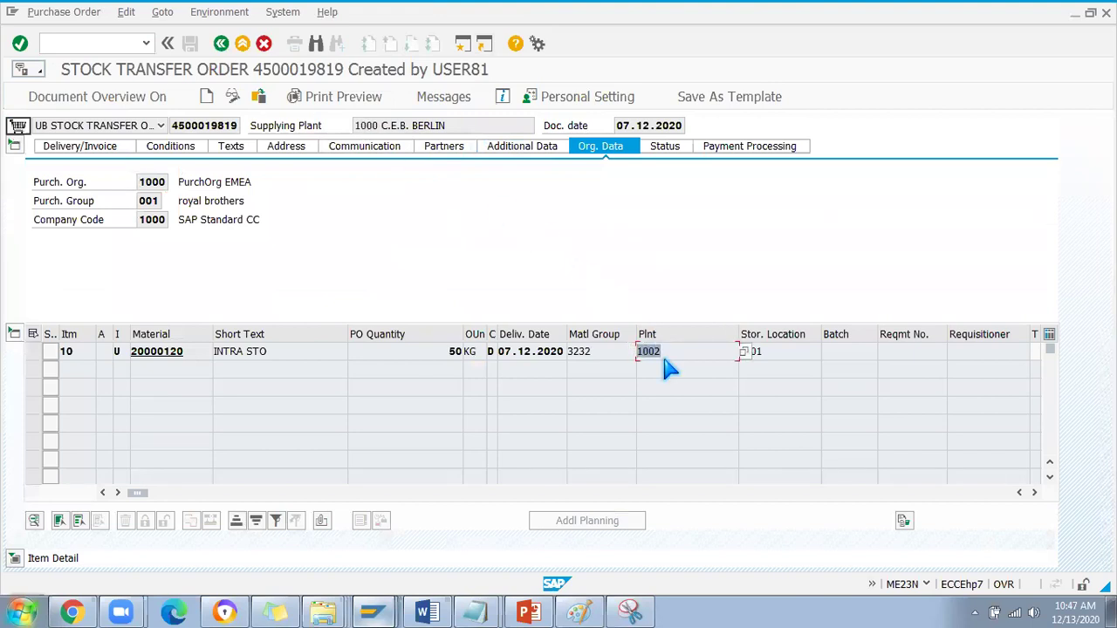
left_click_drag(378, 125, 346, 122)
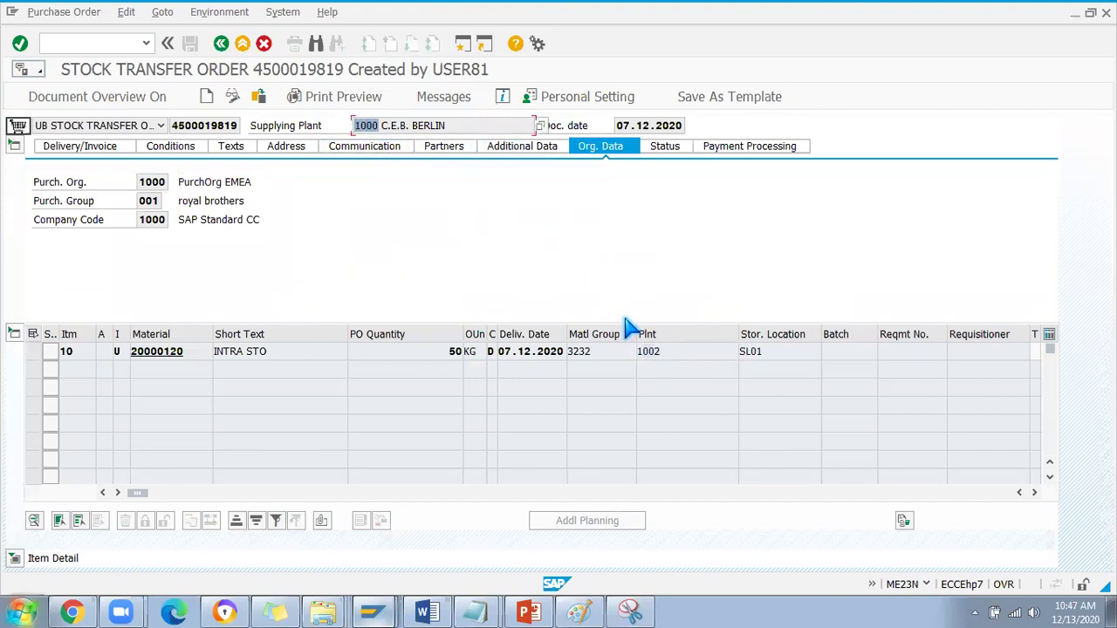
left_click_drag(663, 351, 635, 351)
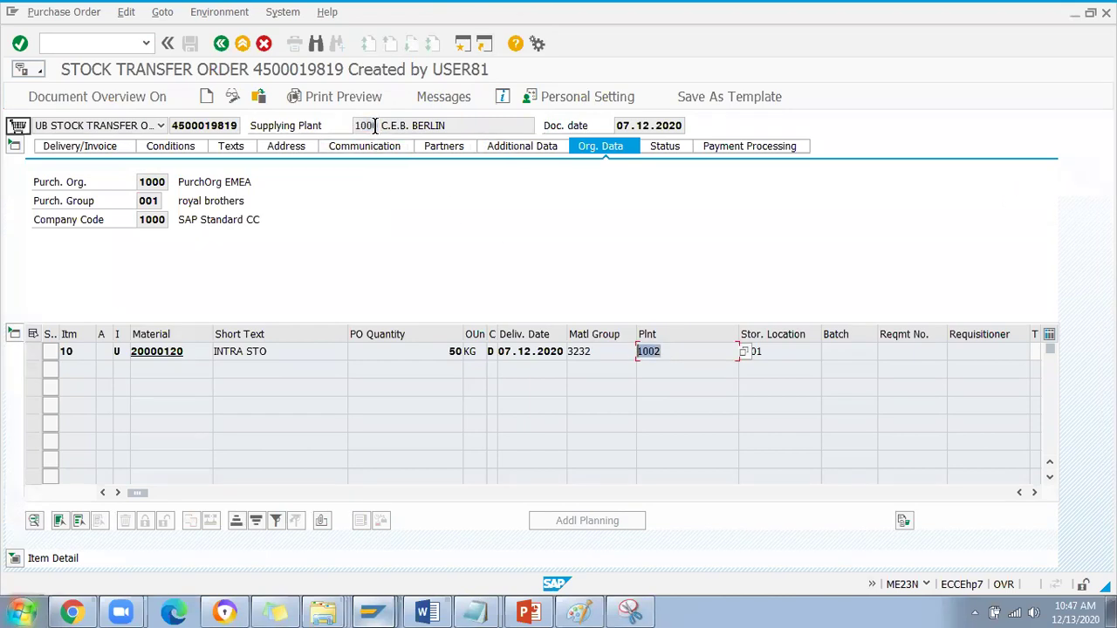
left_click_drag(379, 125, 343, 124)
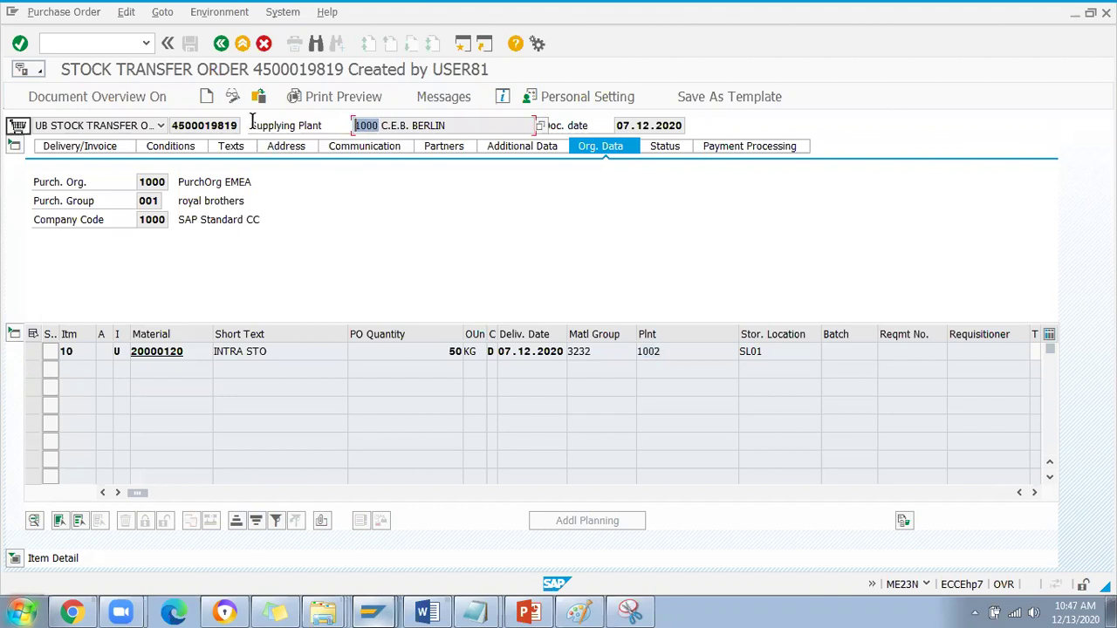
double_click(323, 122)
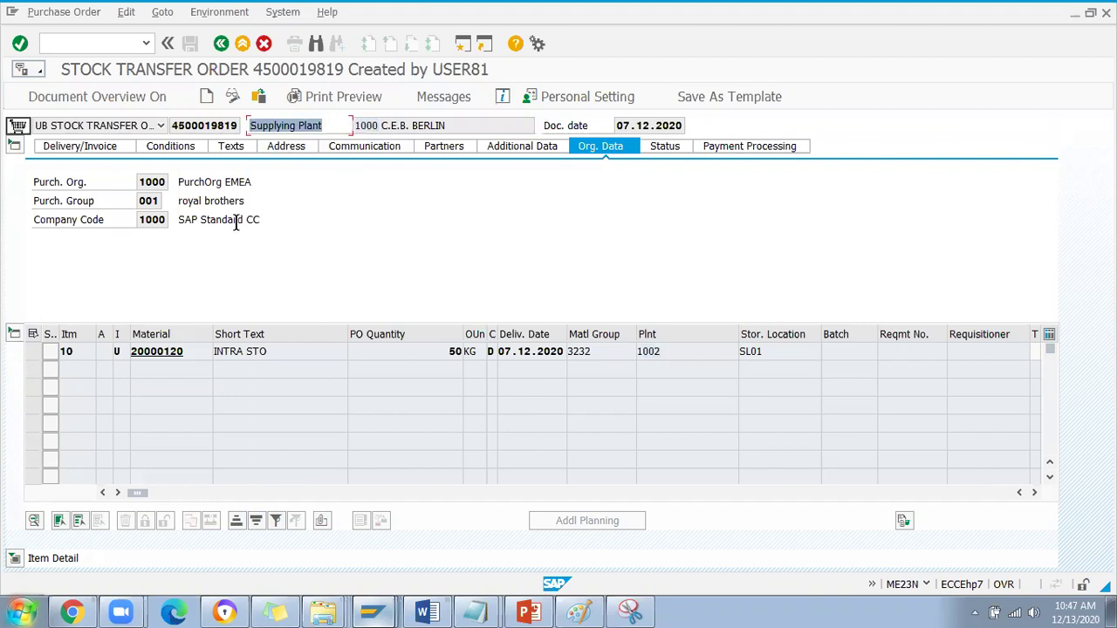
left_click(140, 220)
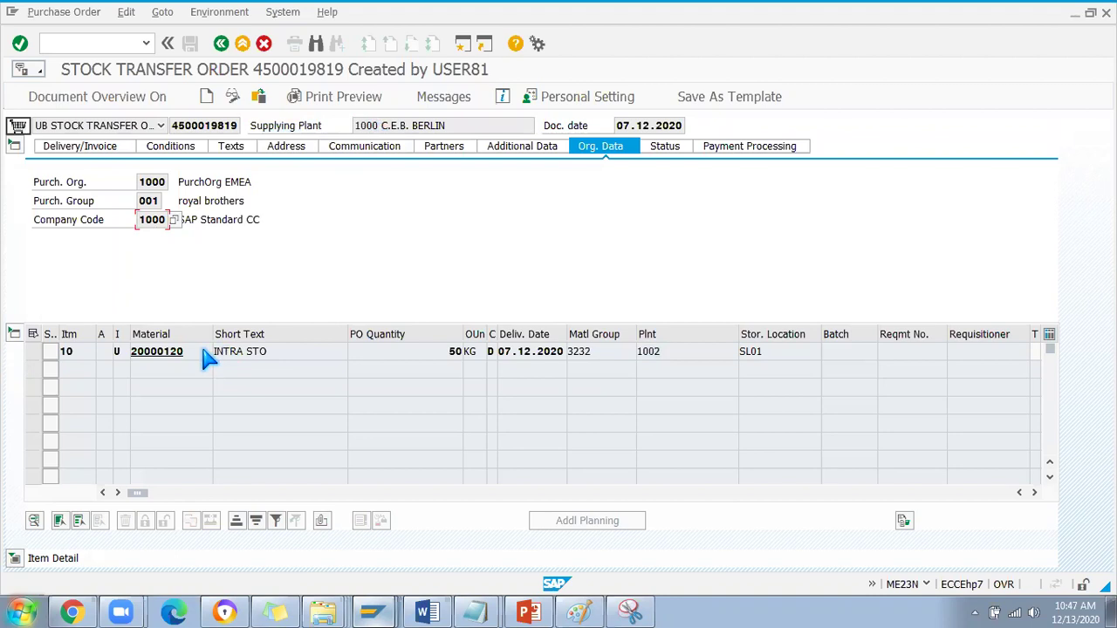
Copy material number 20000120 from the order item and run the MMBE stock overview for it.
left_click_drag(127, 351, 188, 358)
key("ctrl+c")
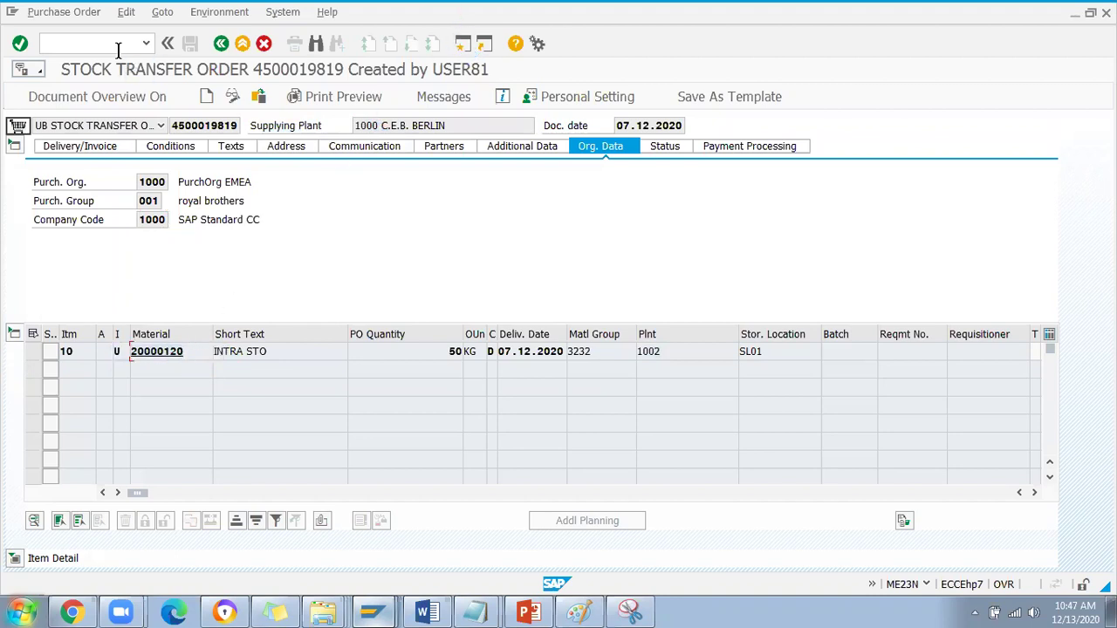
key("F3")
type("mmbe")
key("Return")
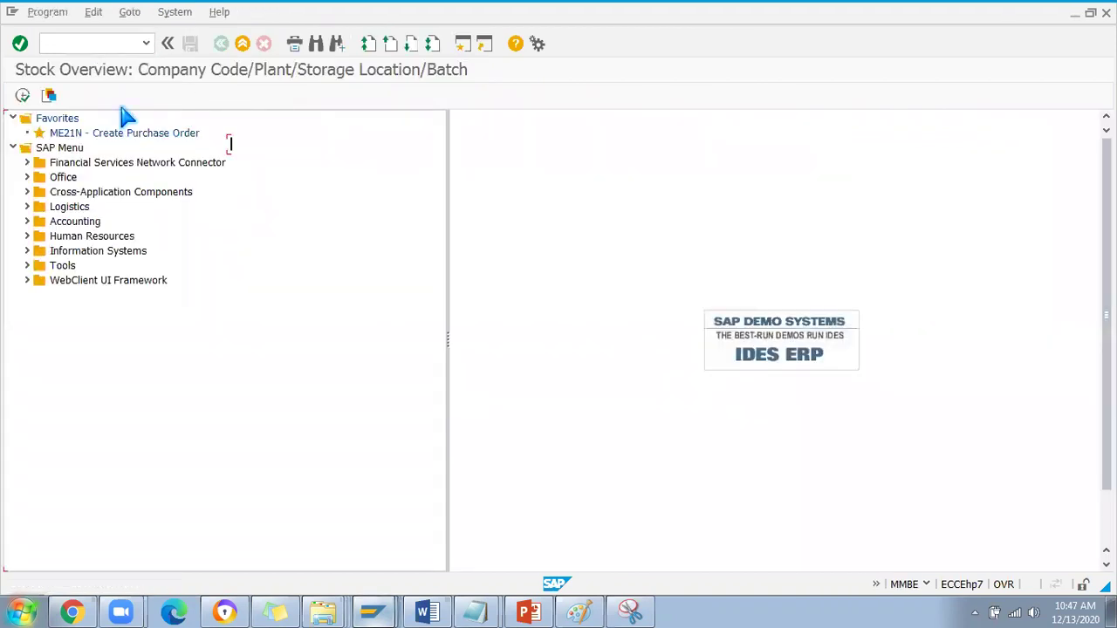
key("ctrl+v")
key("F8")
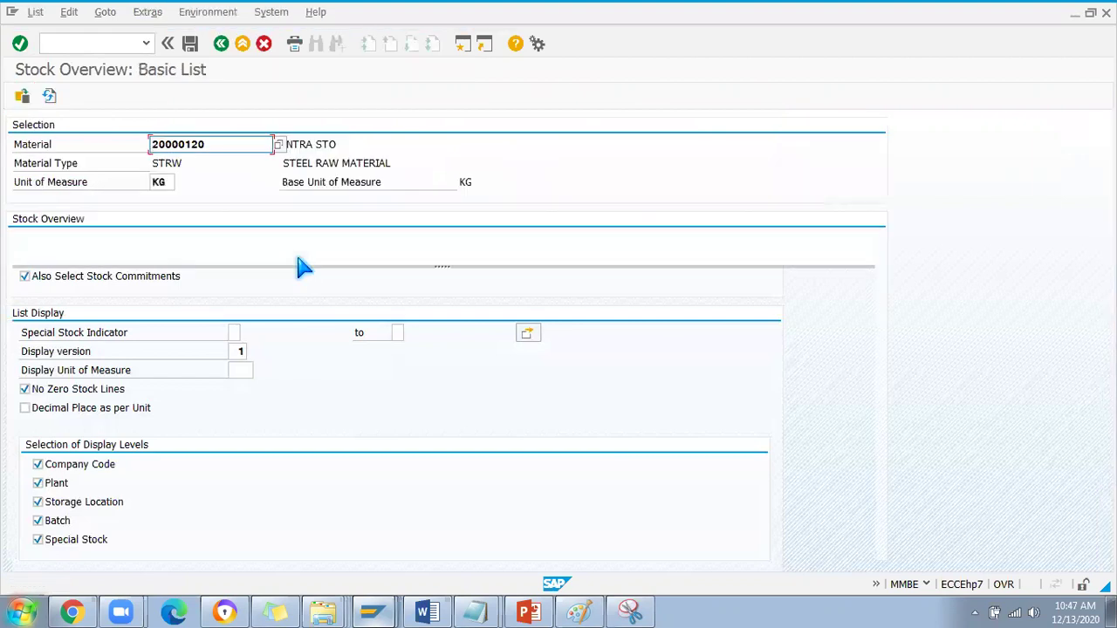
Compare the unrestricted-use stock of plant 1000 C.E.B. BERLIN with that of plant 1002 Hamburg.
left_click(111, 350)
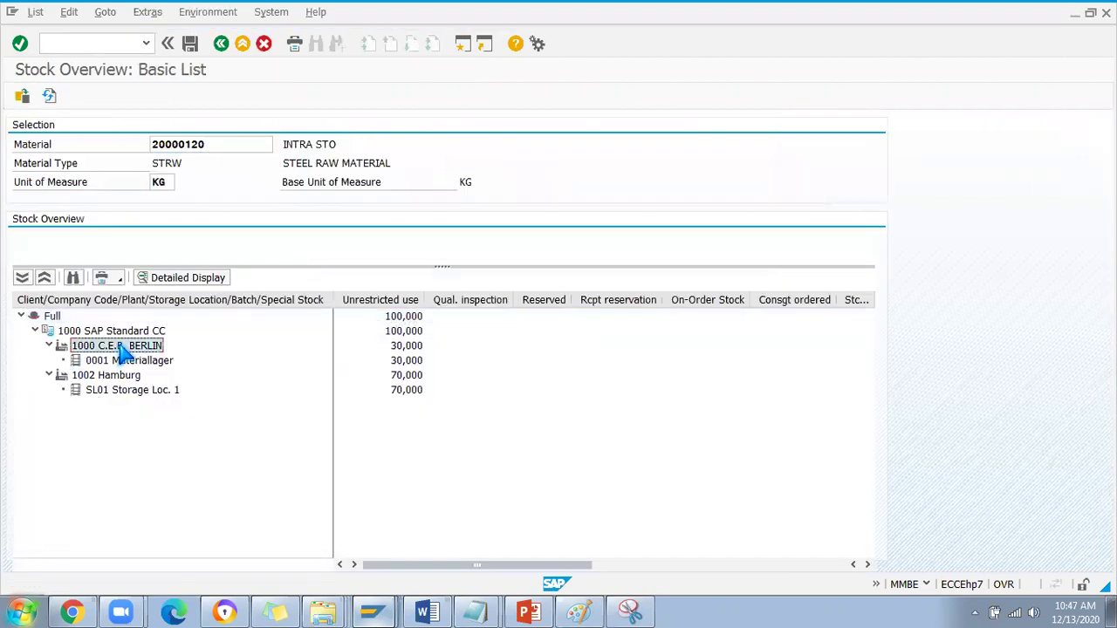
left_click(396, 346)
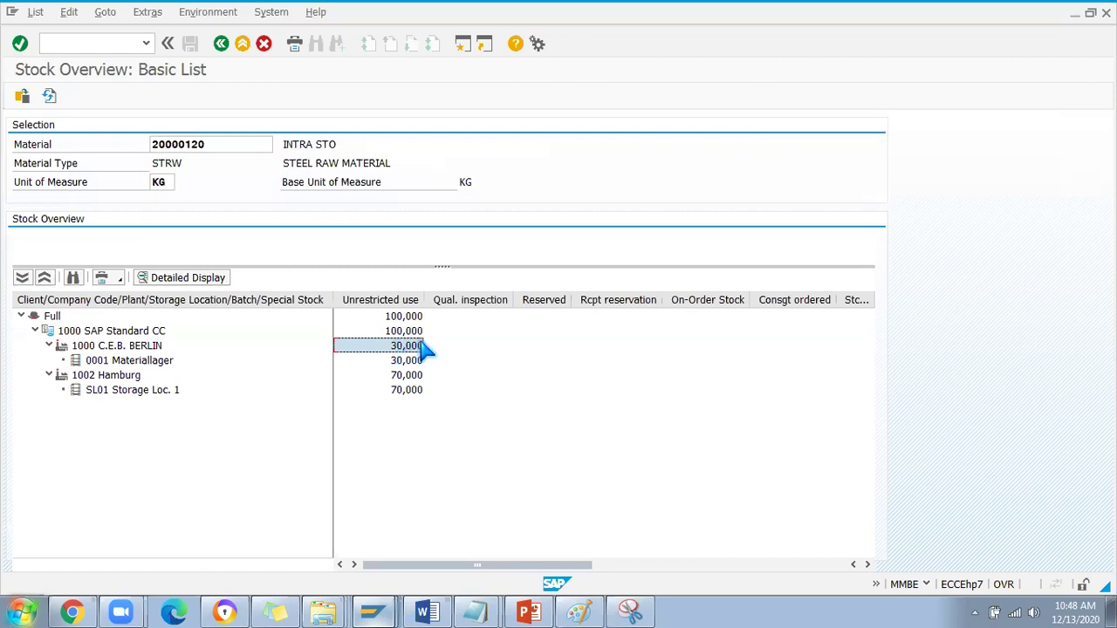
left_click(108, 377)
left_click(406, 378)
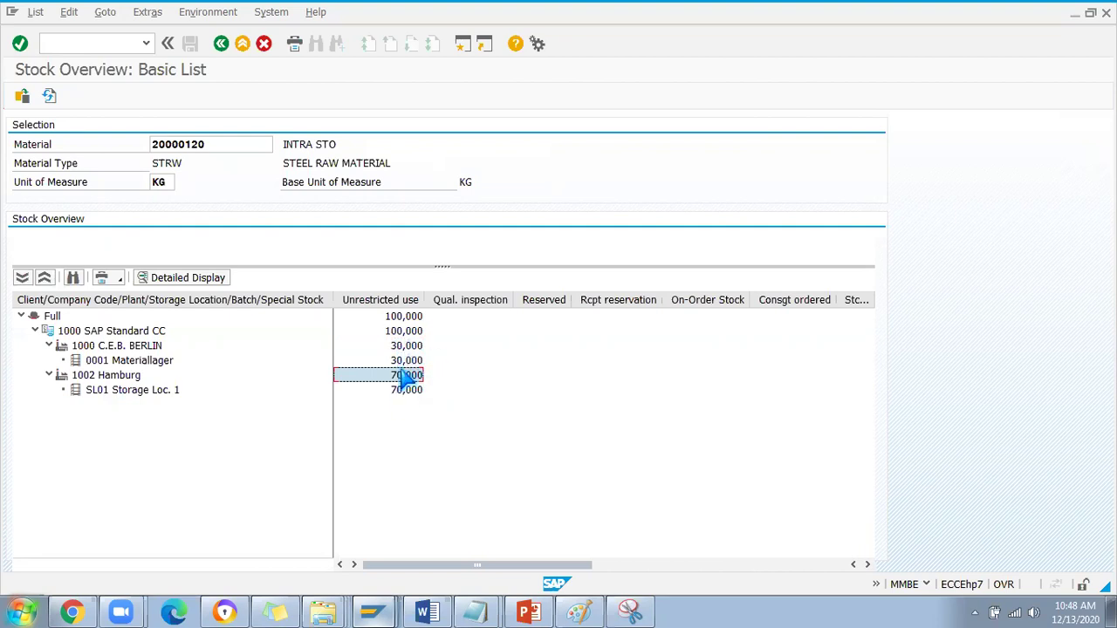
Display the material movements for plant 1002 Hamburg and examine the movement types and quantities of the 641 and 101 postings.
right_click(406, 381)
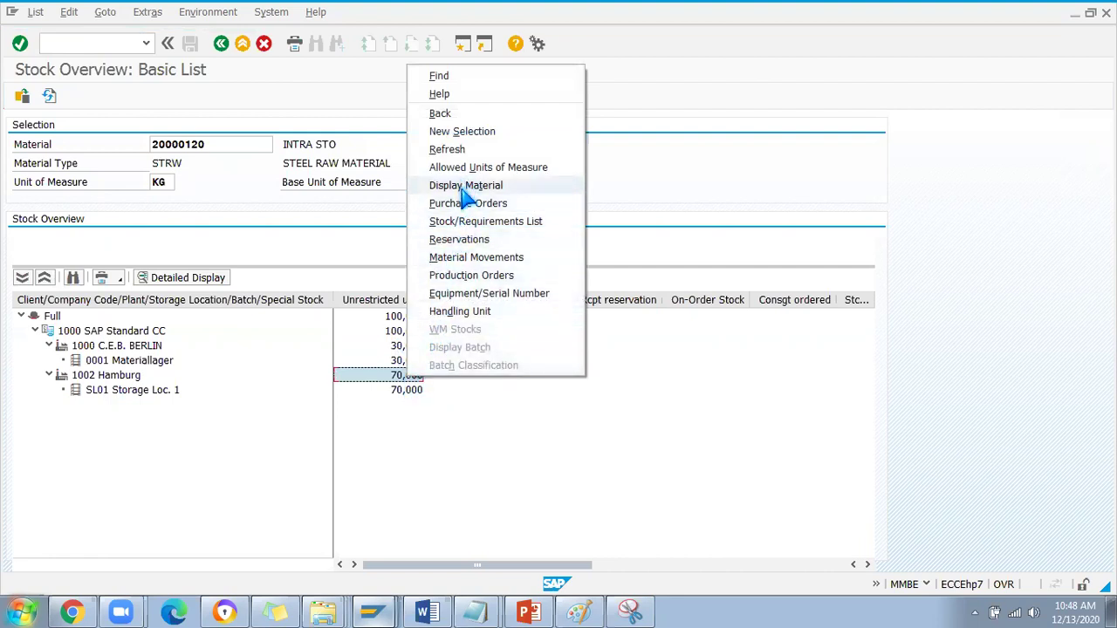
left_click(471, 258)
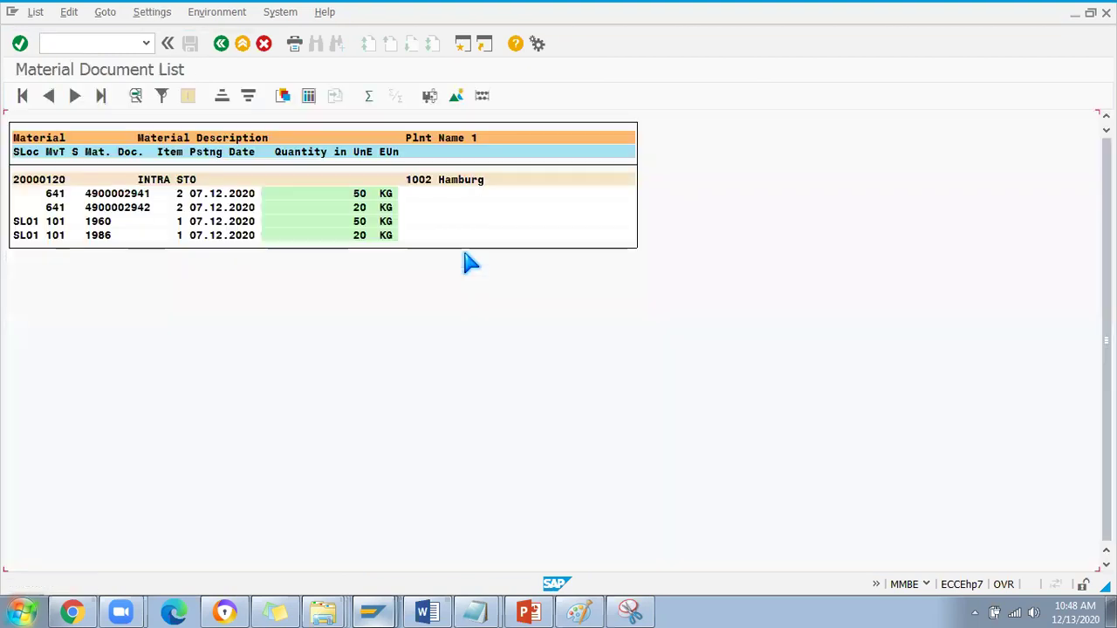
left_click(55, 234)
left_click(362, 222)
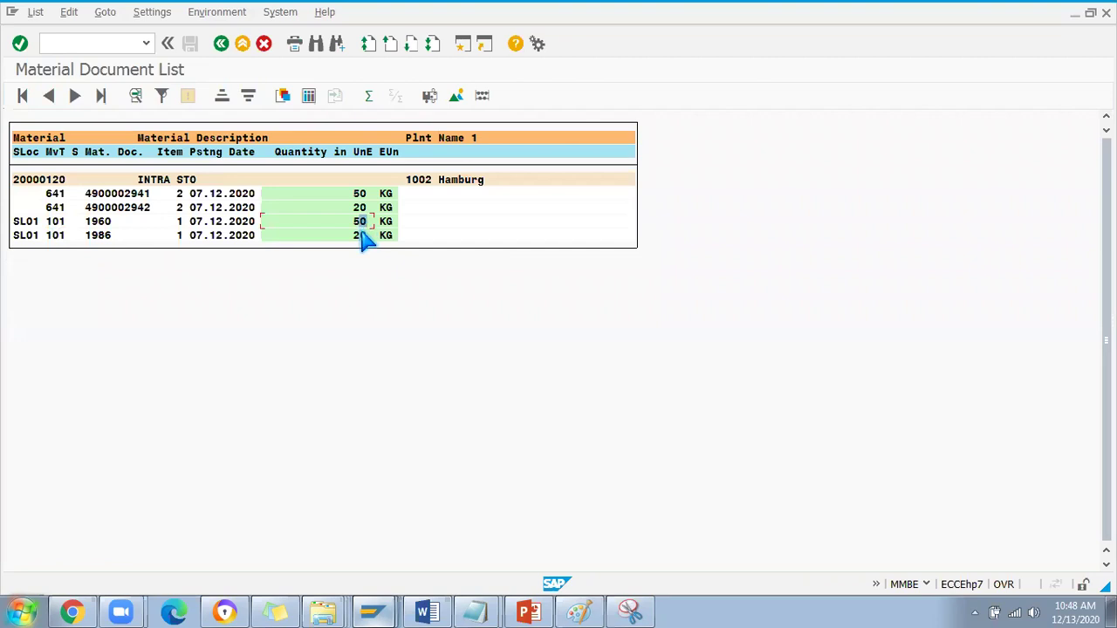
left_click(365, 234)
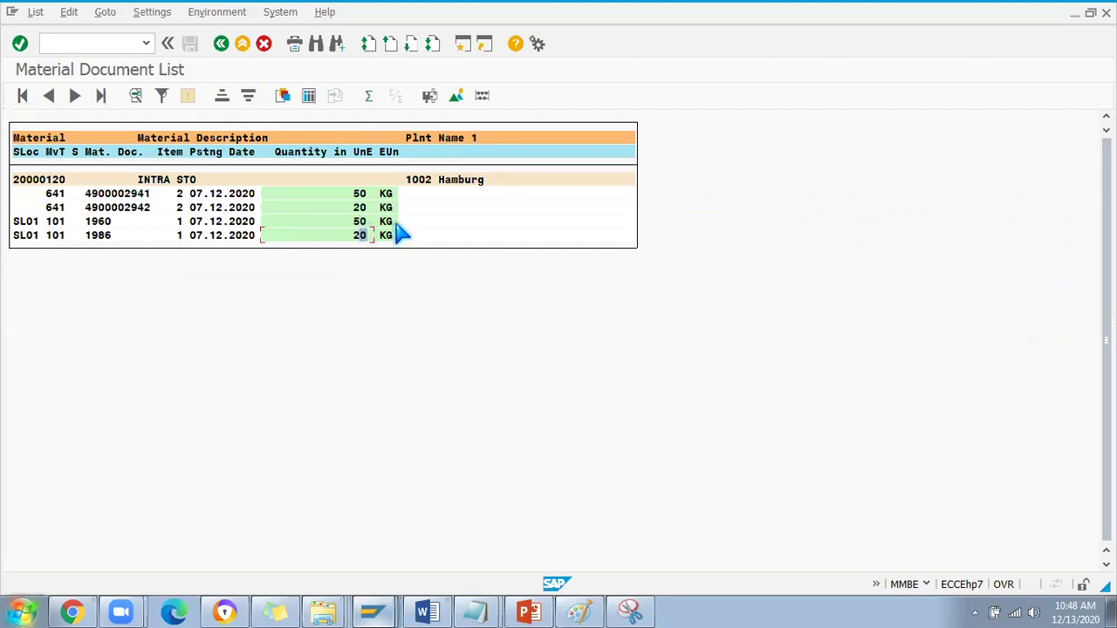
left_click(55, 207)
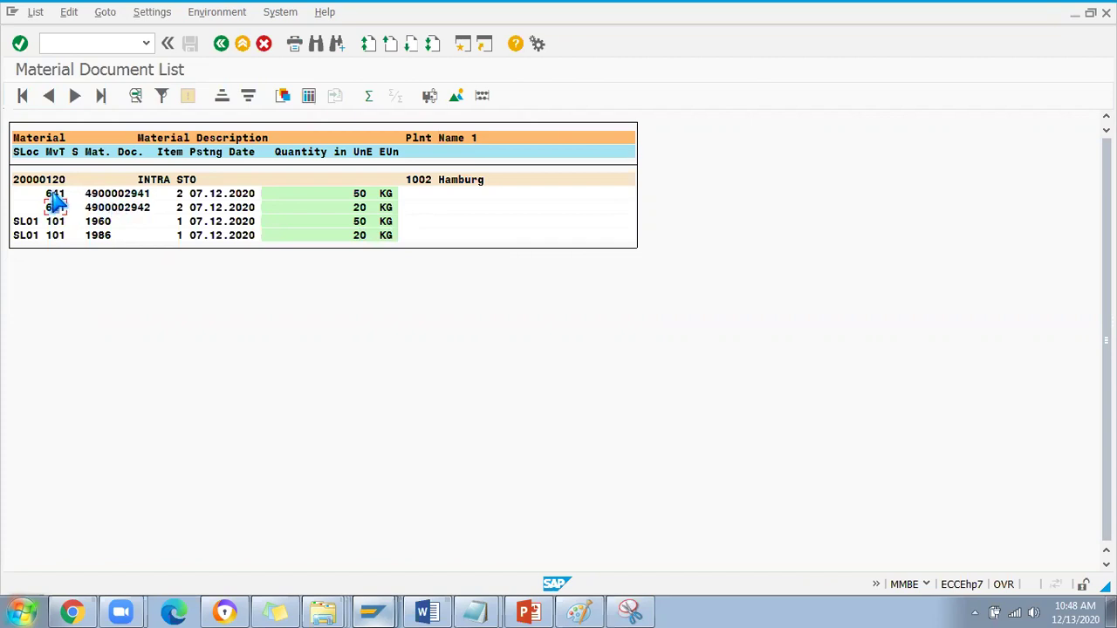
left_click(55, 235)
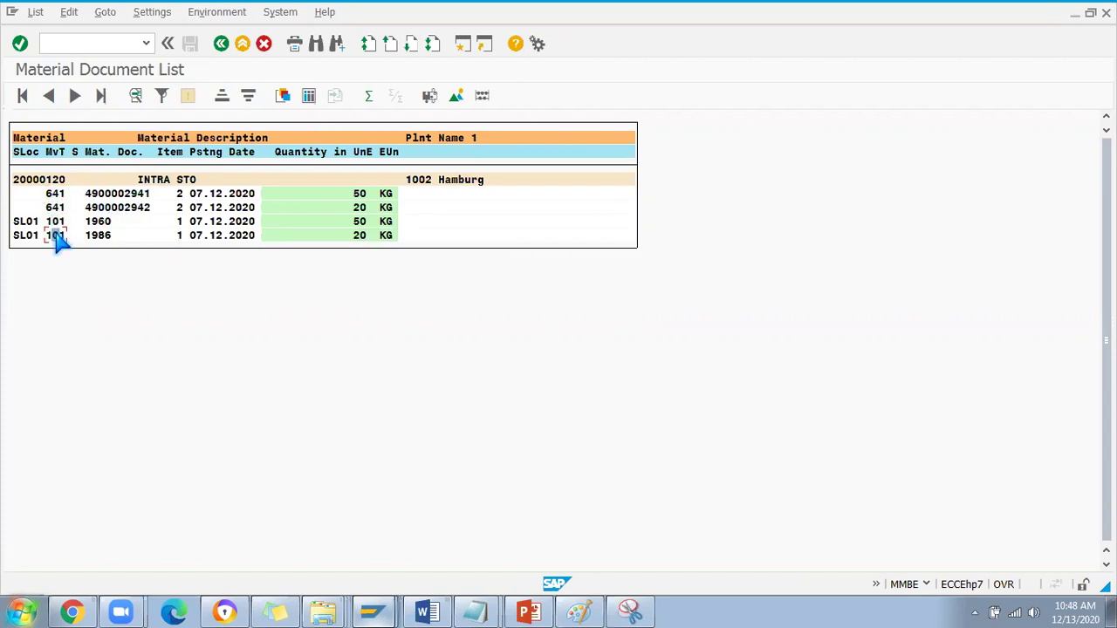
Compare the 641 and 101 movement types in the Hamburg material document list and leave the stock overview.
left_click(55, 194)
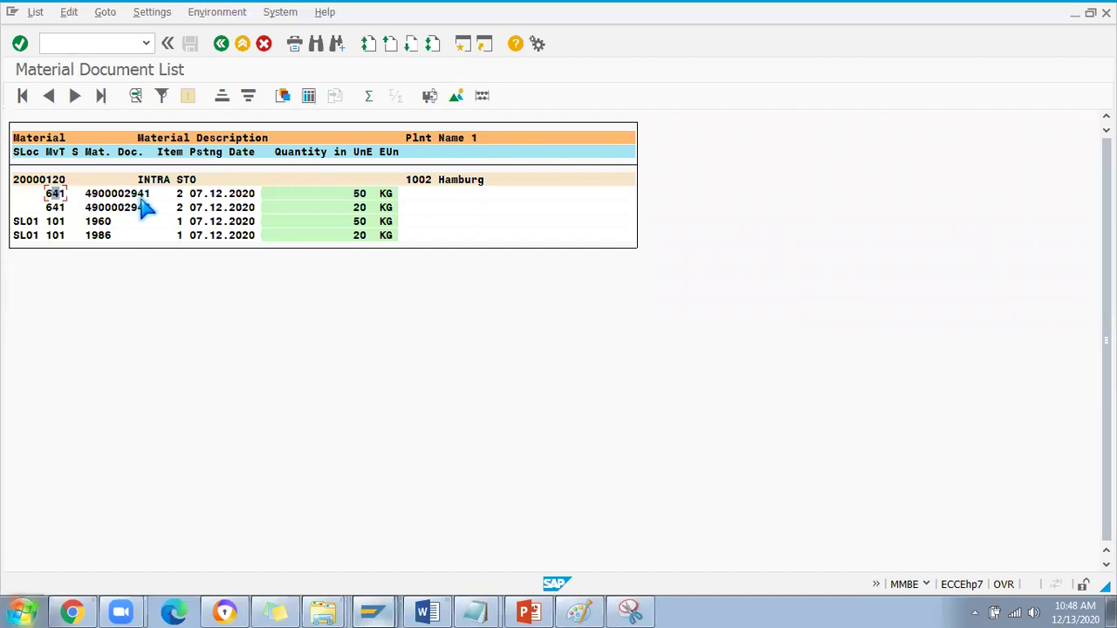
left_click(57, 223)
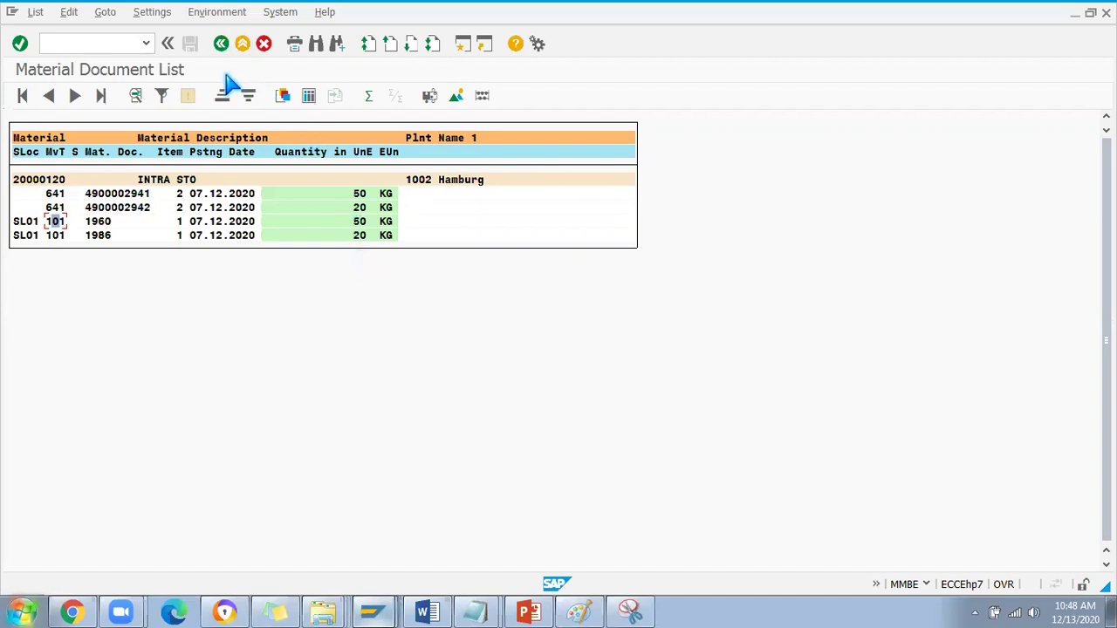
left_click(221, 45)
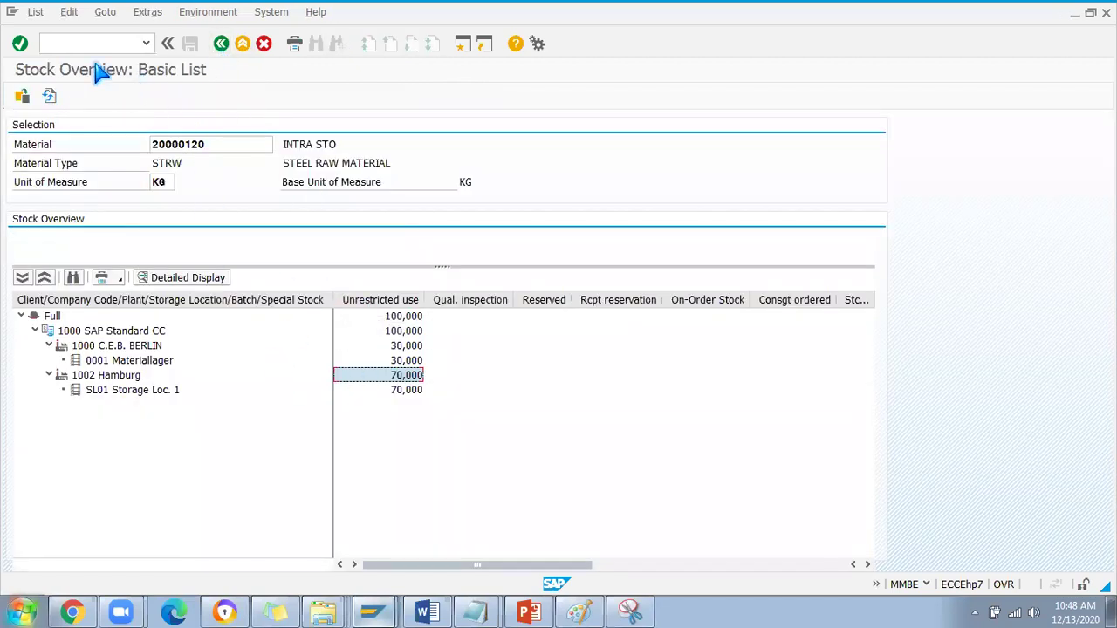
left_click(221, 44)
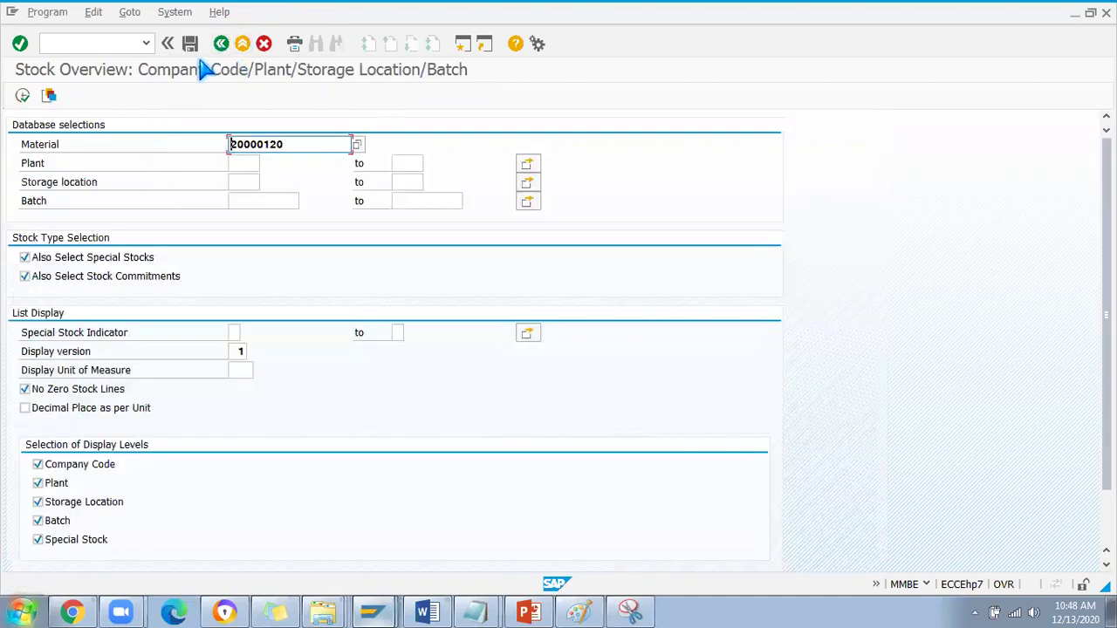
left_click(222, 43)
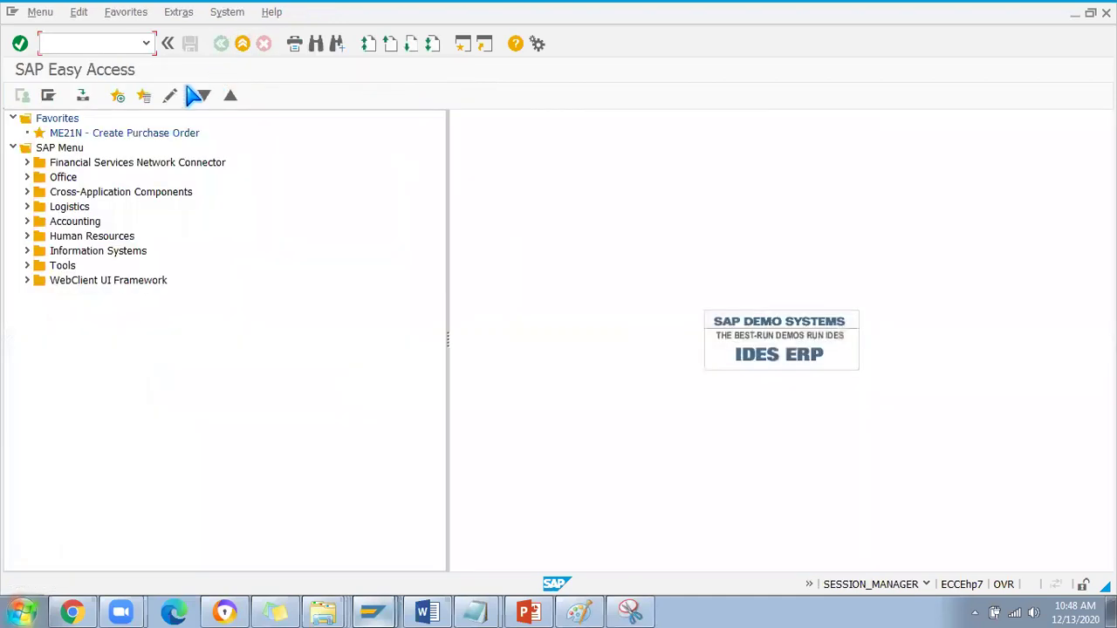
Switch to the session with the new purchase order and set its order type to UB stock transfer order.
key("alt+Tab")
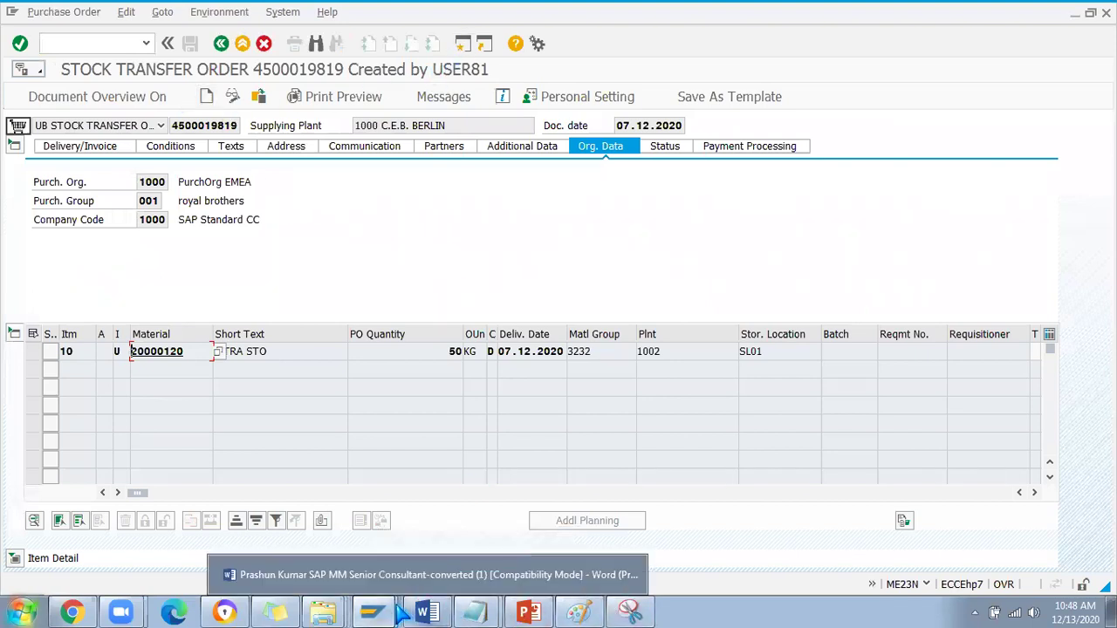
mouse_move(371, 611)
left_click(297, 548)
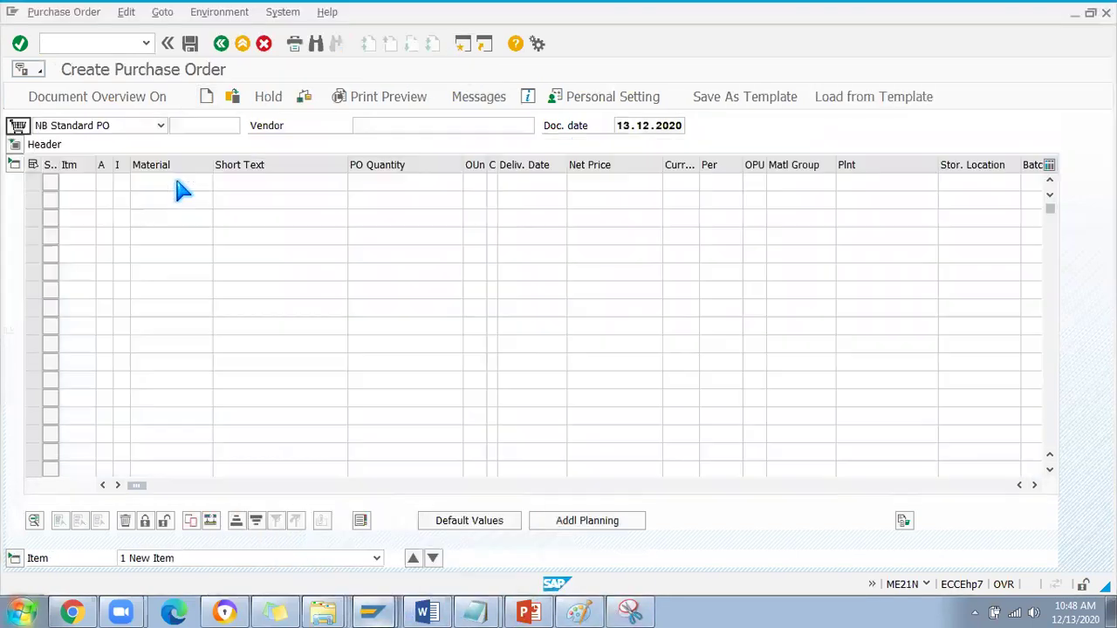
left_click(372, 125)
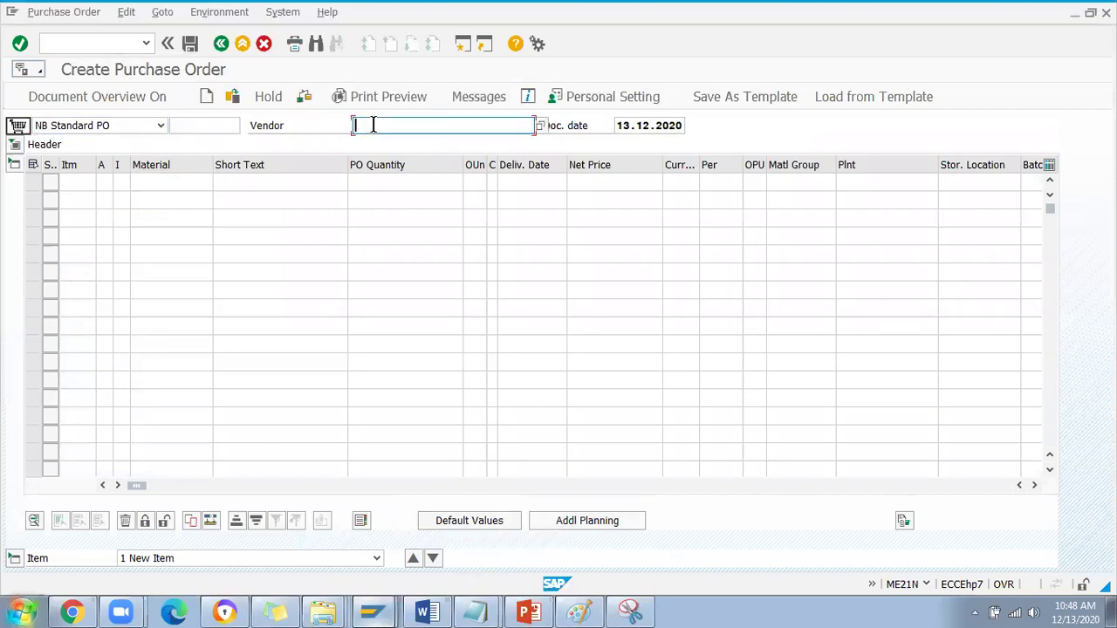
type("1000")
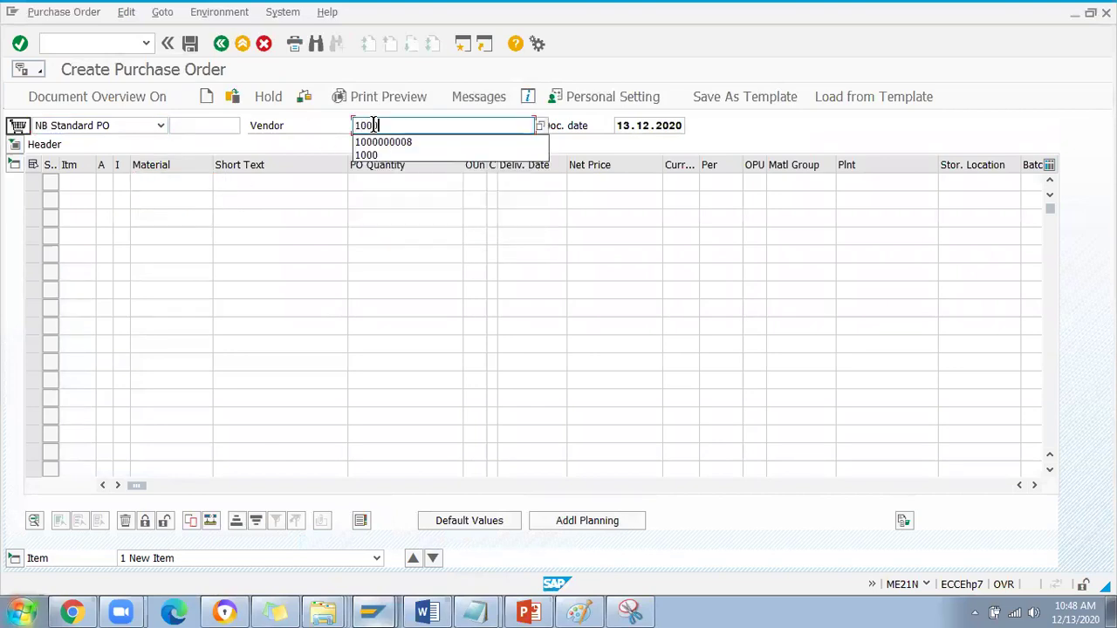
left_click(161, 125)
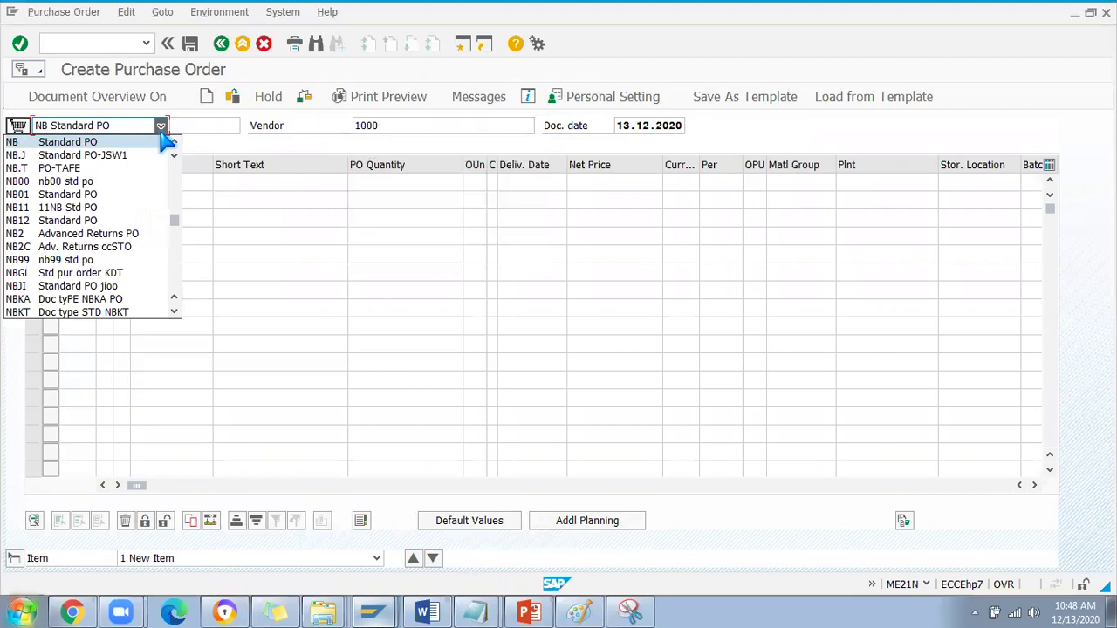
key("u")
key("Return")
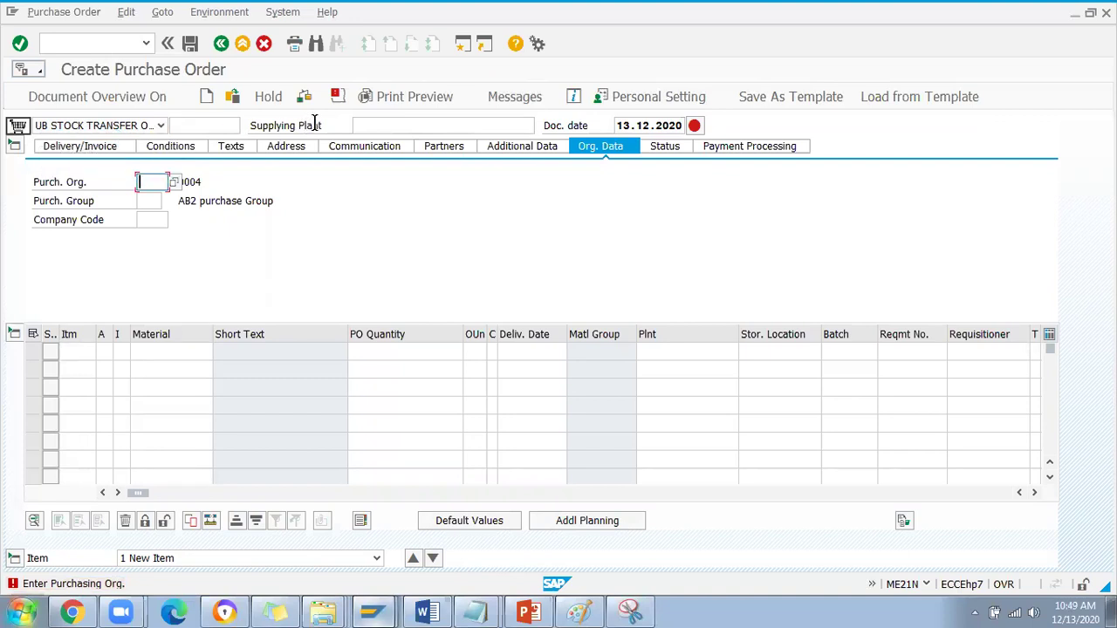
Set the supplying plant of the new stock transfer order to 1000.
left_click_drag(322, 121, 255, 118)
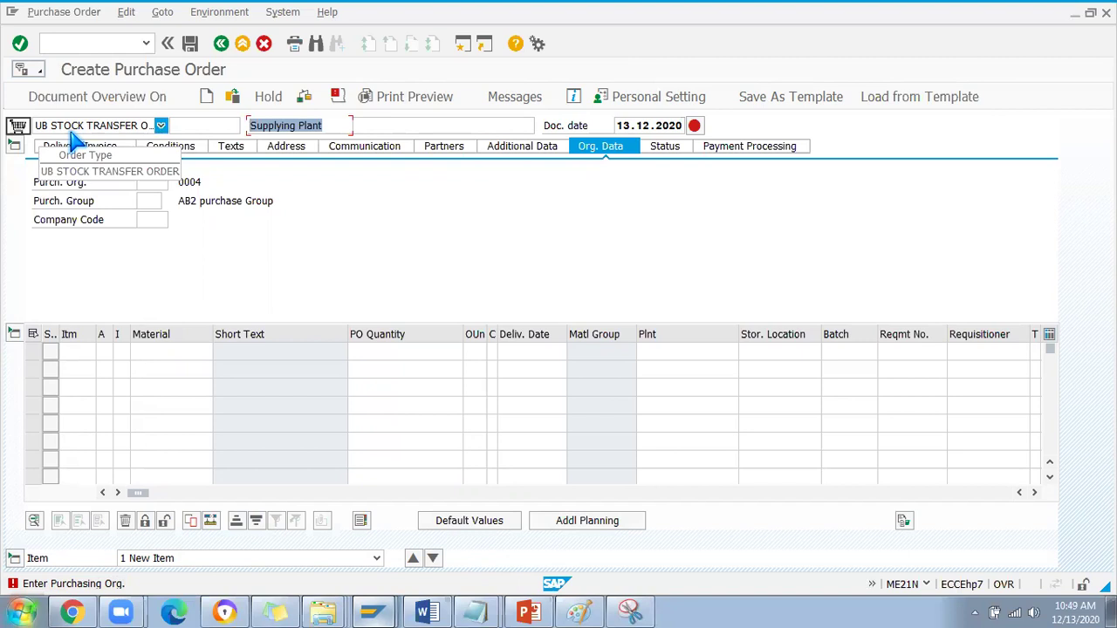
left_click(356, 123)
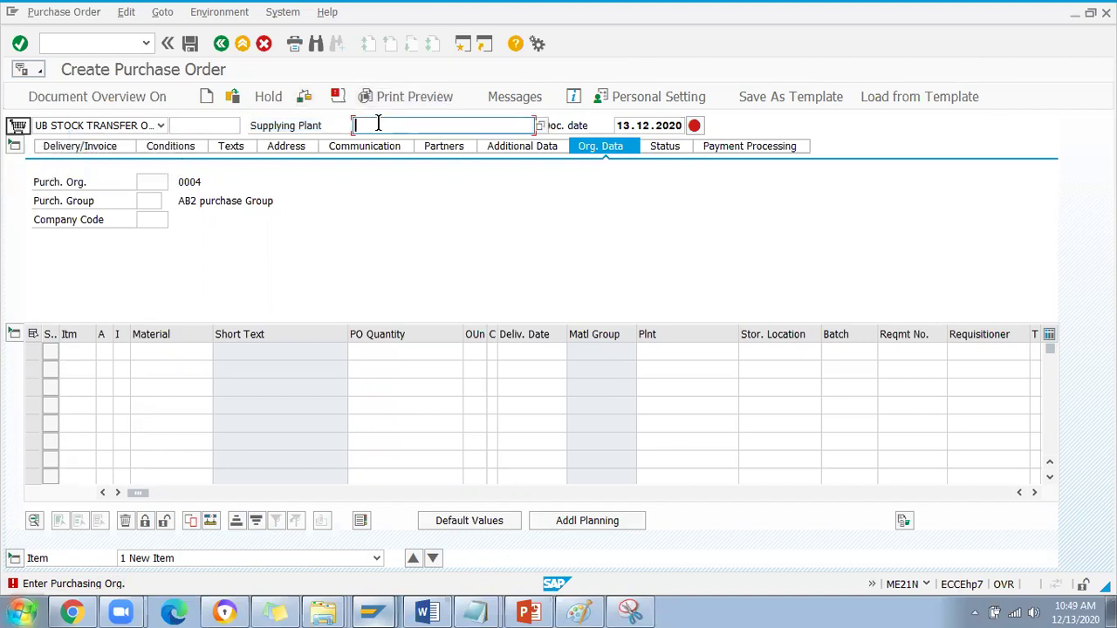
left_click(377, 123)
left_click(375, 139)
Fill in the organizational data with company code 1000, purchasing organization 1000 and purchasing group 001.
left_click(146, 219)
left_click(145, 219)
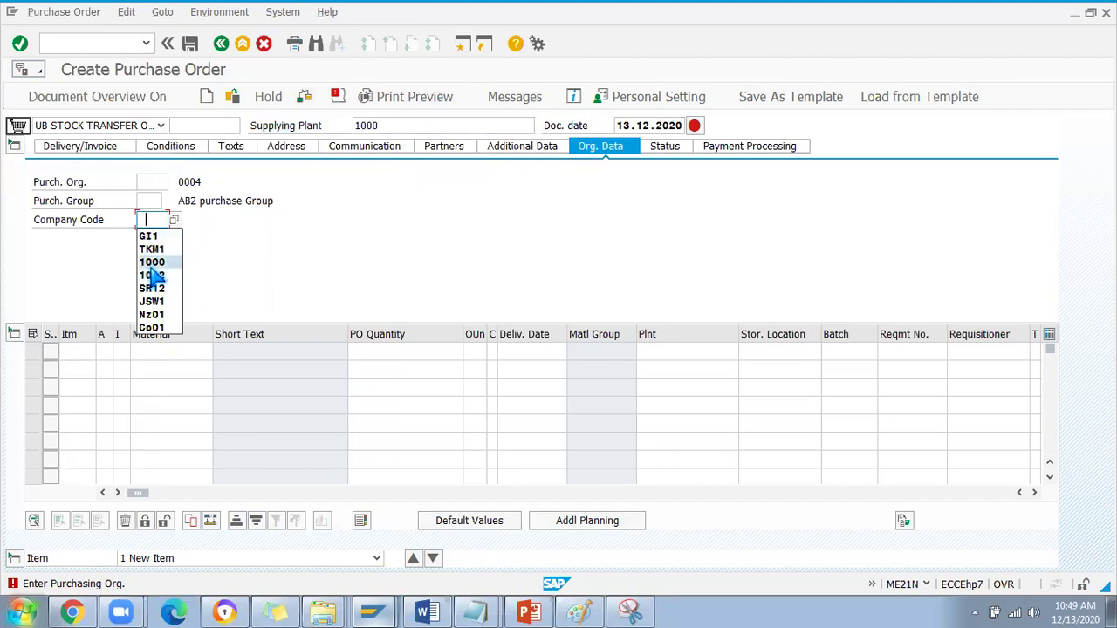
left_click(152, 261)
left_click(148, 182)
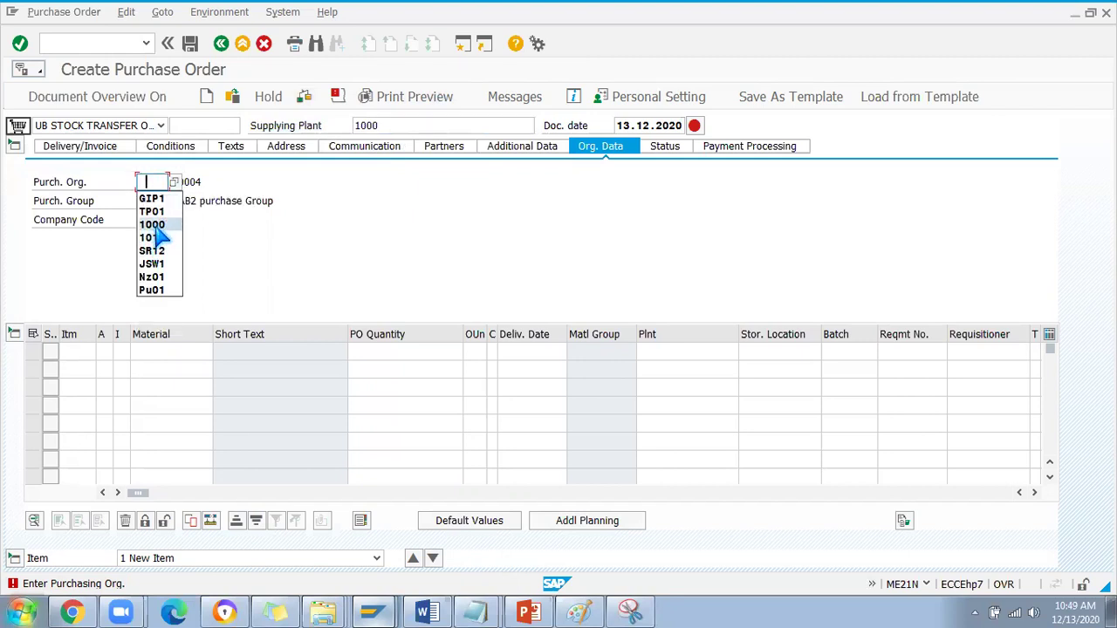
left_click(152, 225)
left_click(150, 202)
type("001")
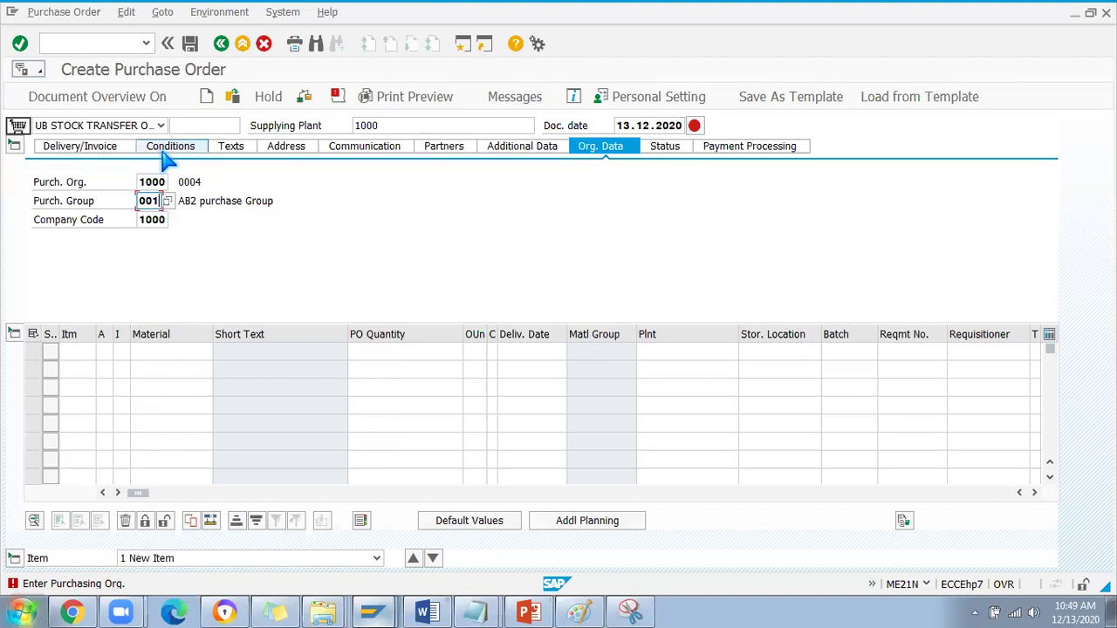
Enter material 20000120 from the existing stock transfer order as the first item of the new order.
left_click(171, 356)
key("alt+Tab")
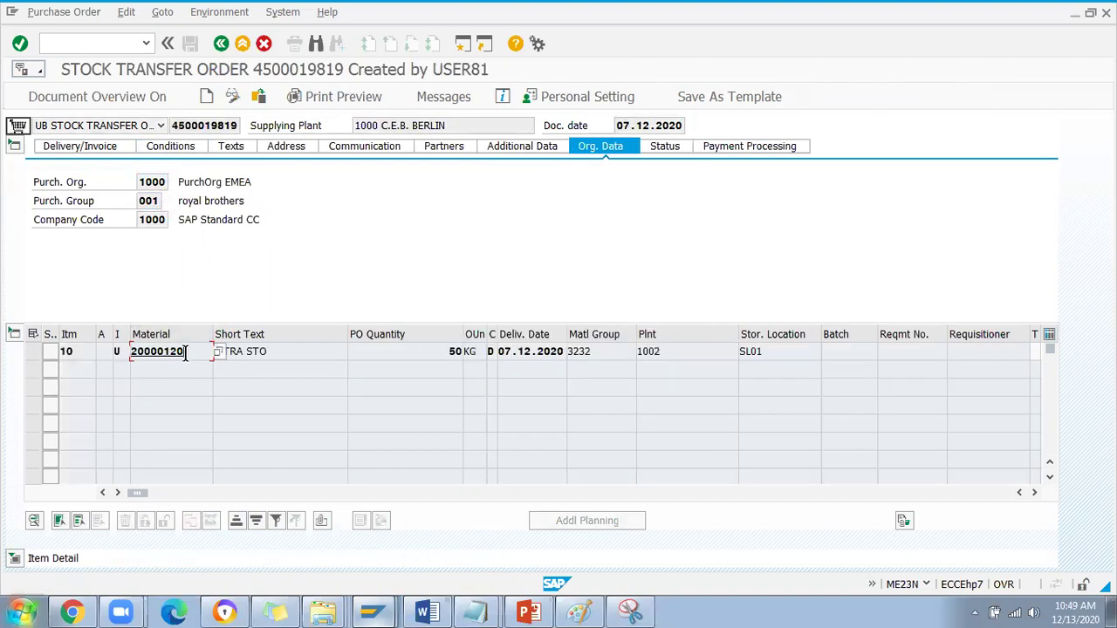
key("alt+Tab")
type("30000120")
Assign item category U (Stock transfer) to the item with material 20000120.
left_click(124, 352)
type("U")
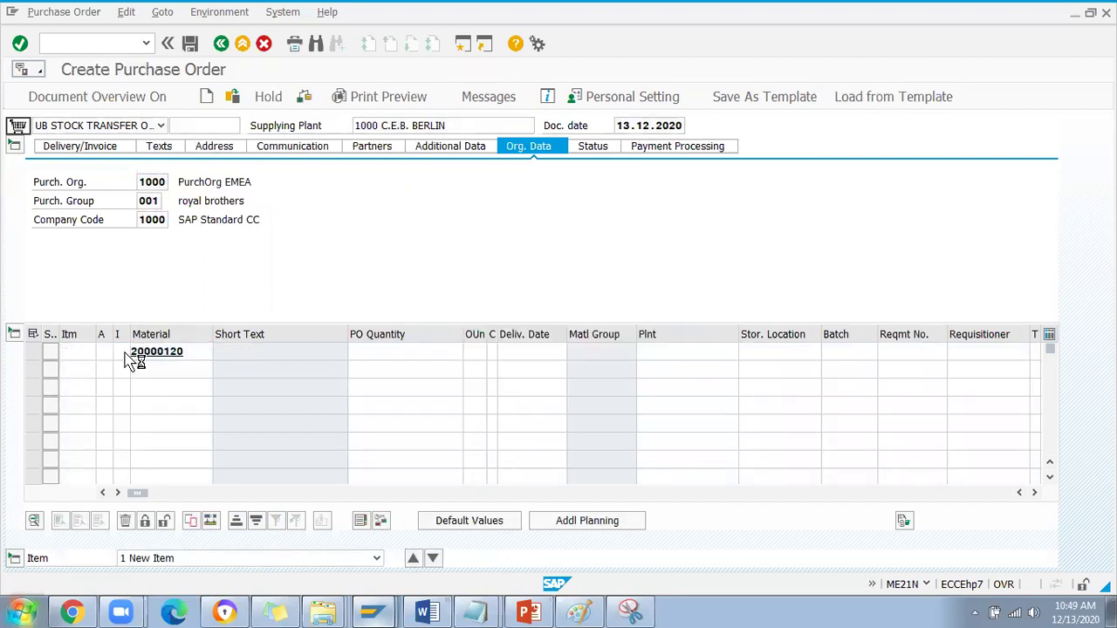
key("Return")
type("U")
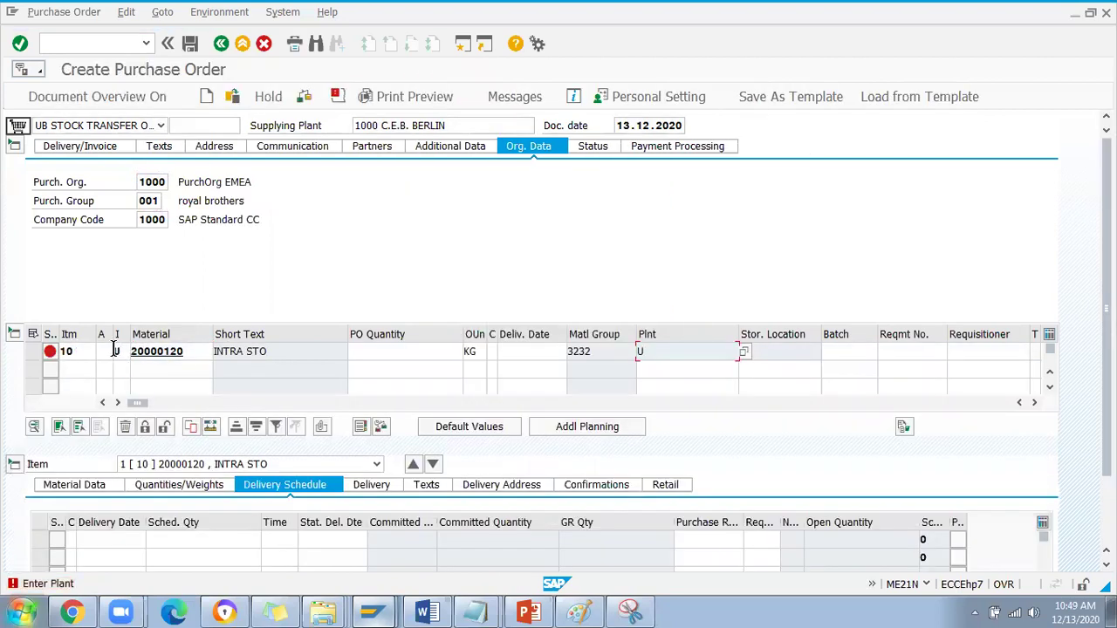
left_click(115, 351)
left_click(135, 351)
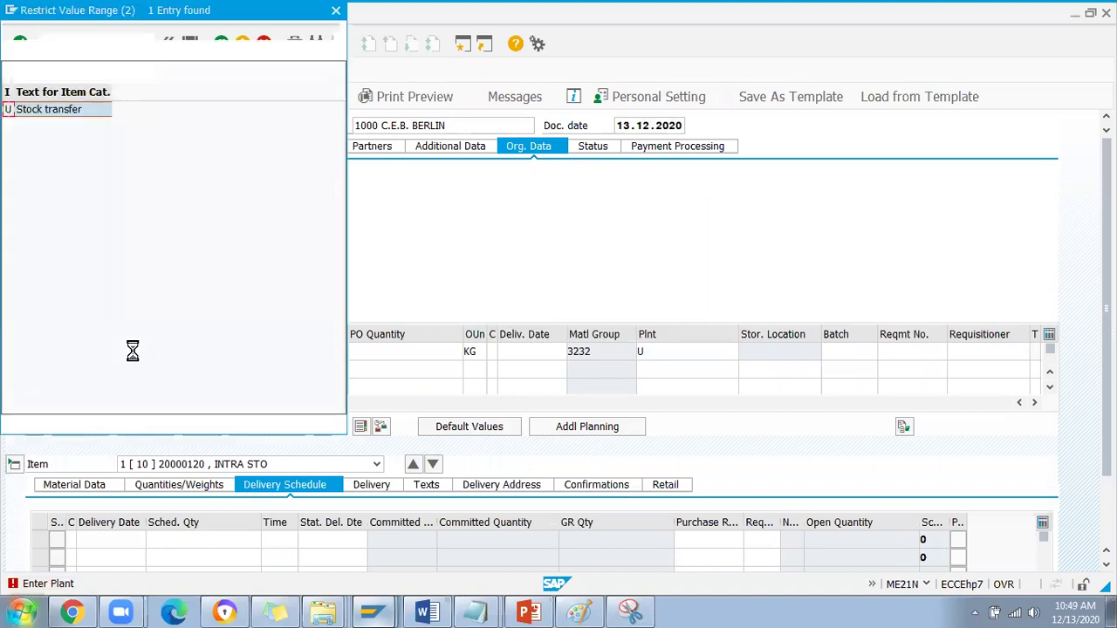
double_click(26, 112)
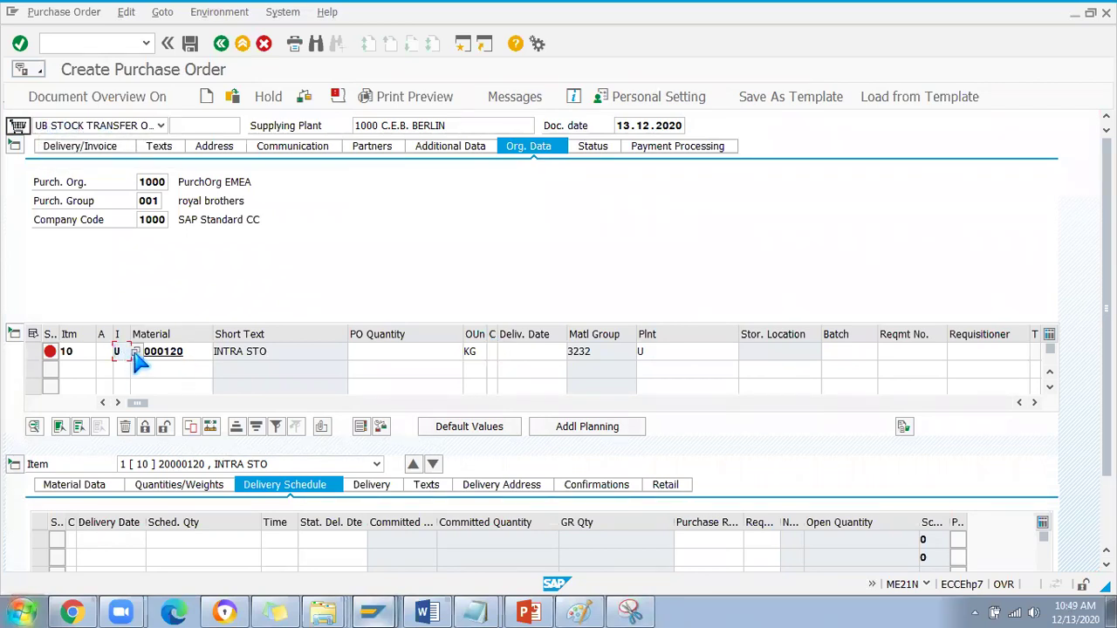
Set the item's order quantity to 1 KG and its receiving plant to 1002.
left_click(393, 352)
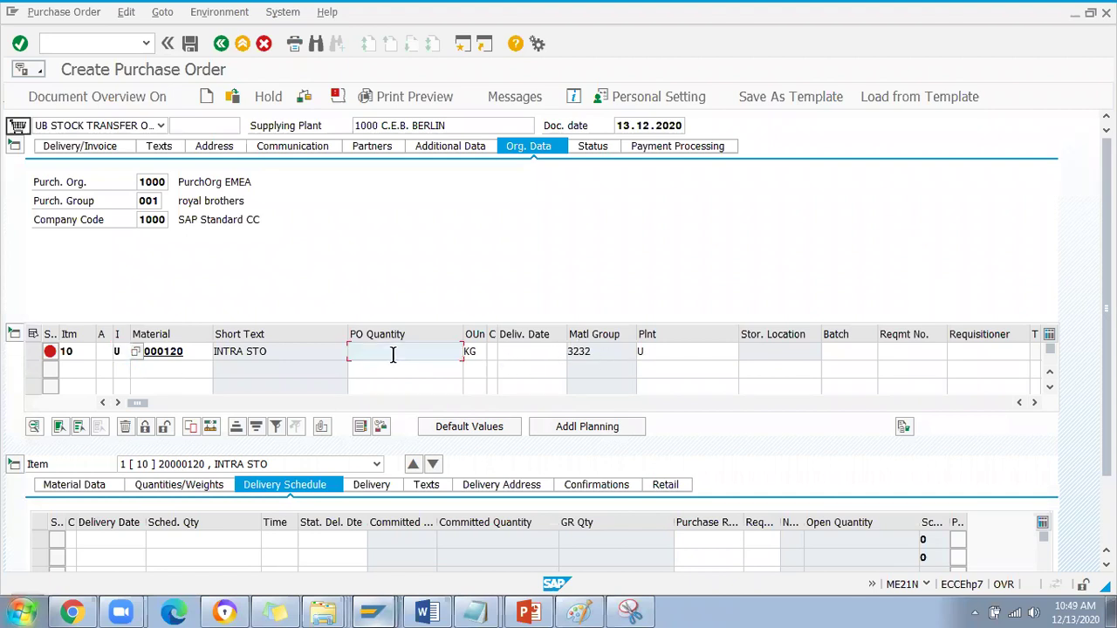
type("1")
key("Return")
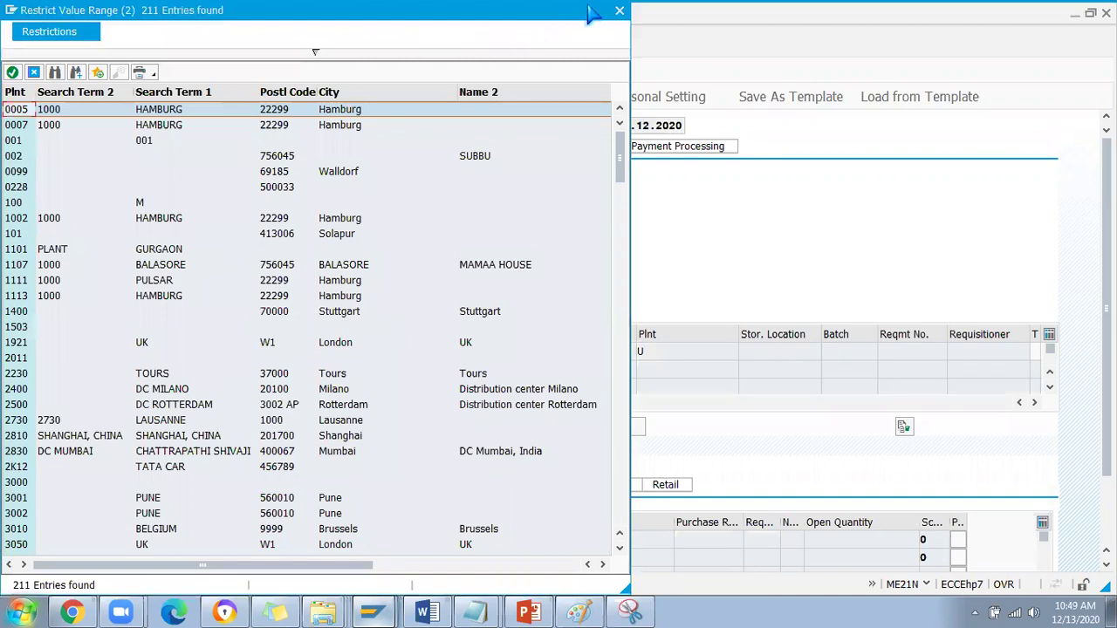
left_click(622, 12)
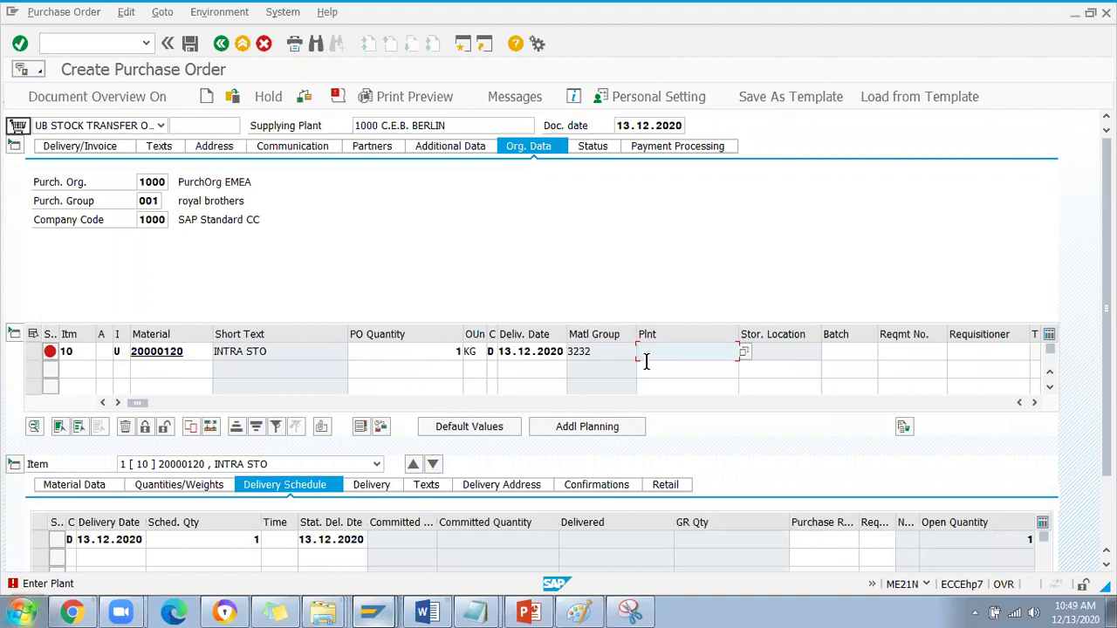
type("000")
key("BackSpace")
type("2")
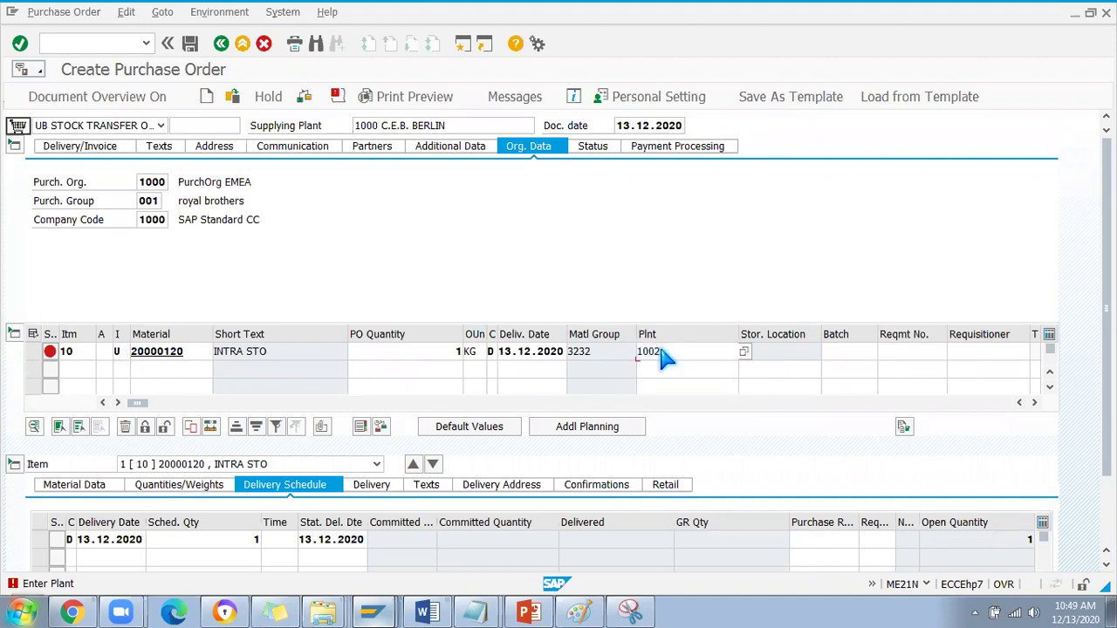
key("Return")
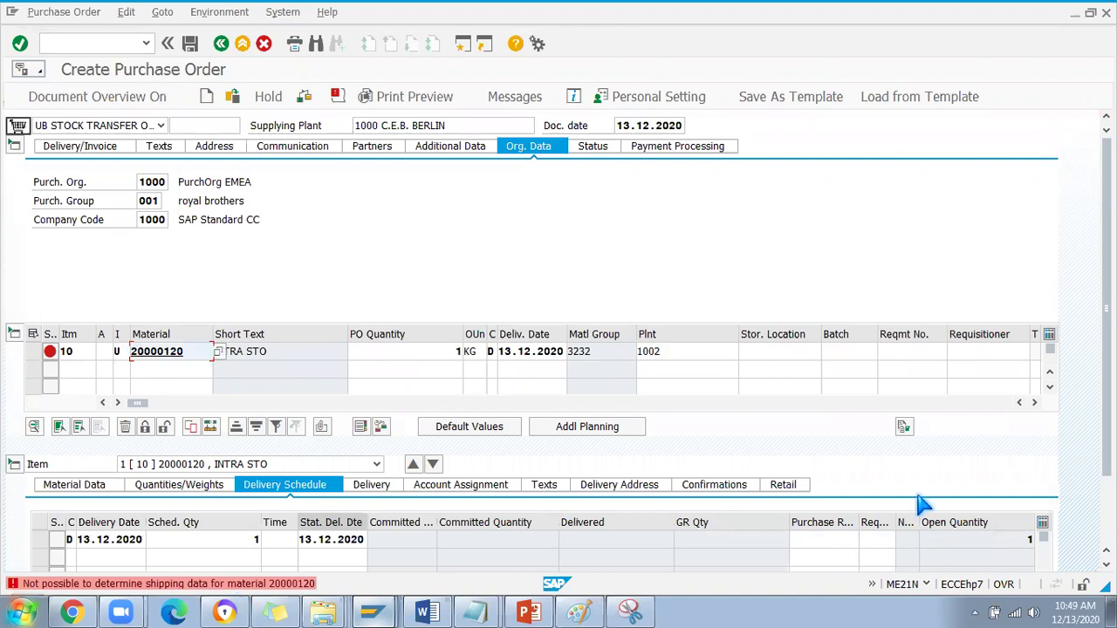
Check the item's delivery schedule and read the detailed explanation of the shipping data error for material 20000120.
scroll(258, 527, "down", 2)
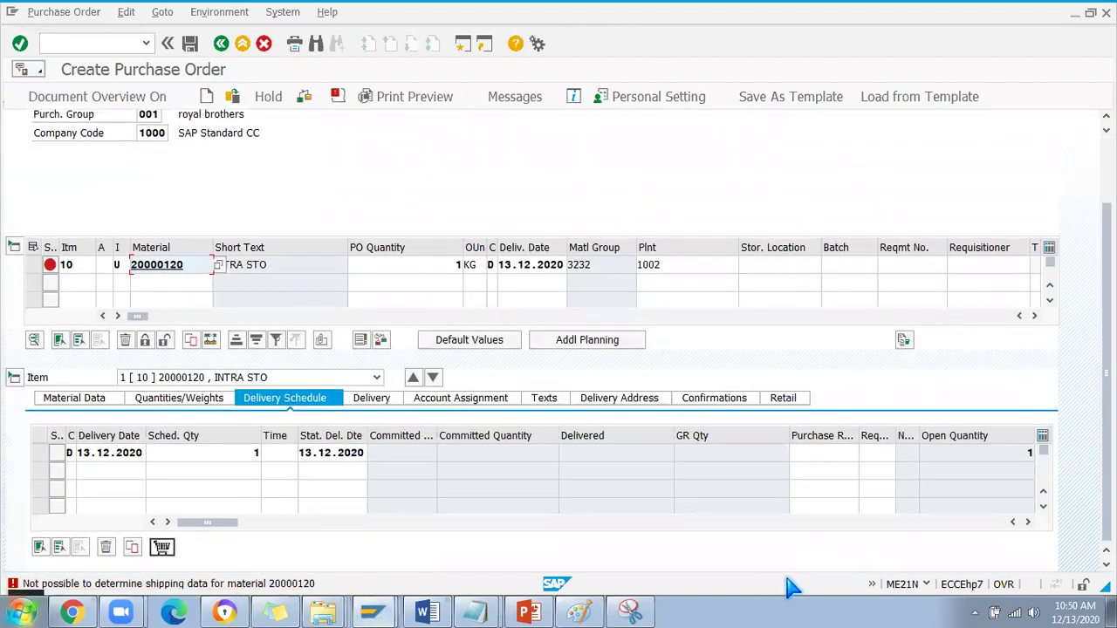
left_click(168, 521)
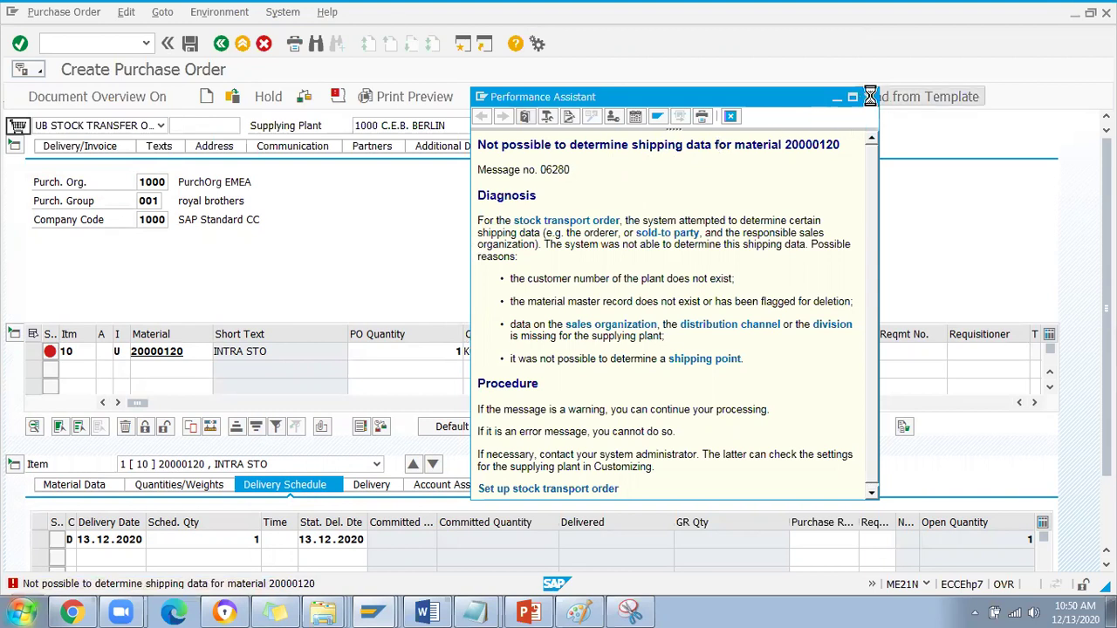
Return from the existing stock transfer order to the MB51 list and display plant 1000's first 641 material document.
mouse_move(384, 611)
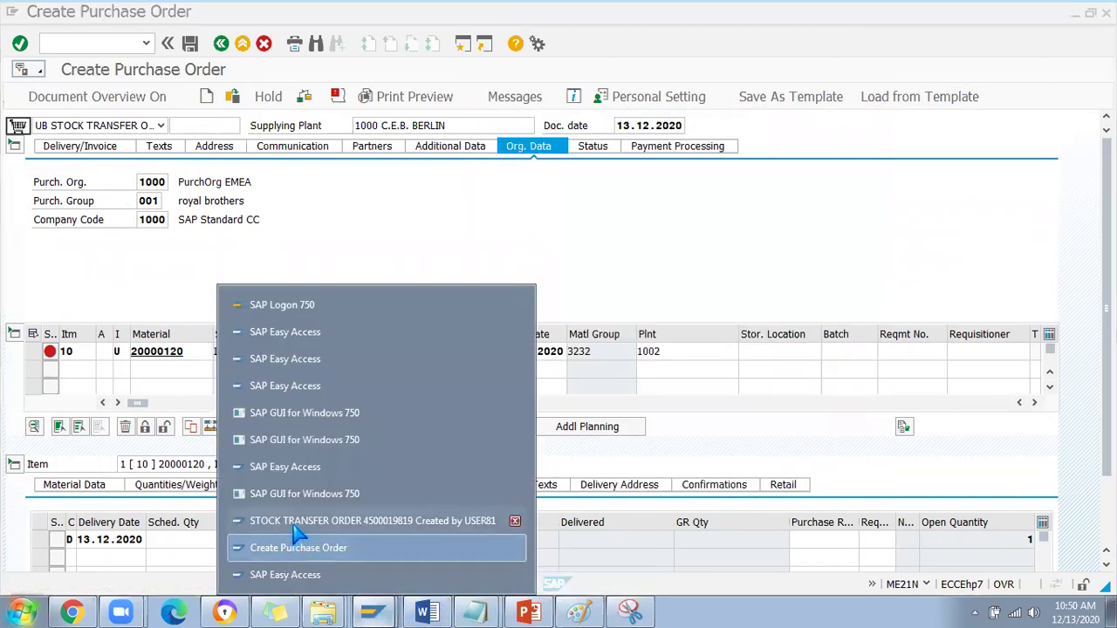
left_click(294, 524)
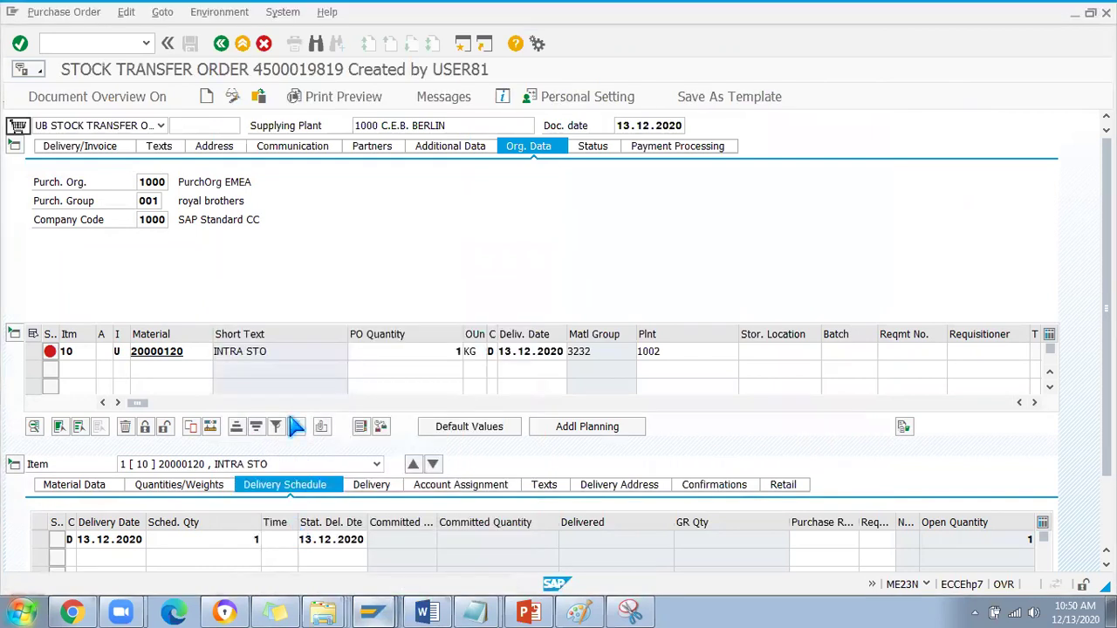
left_click(223, 46)
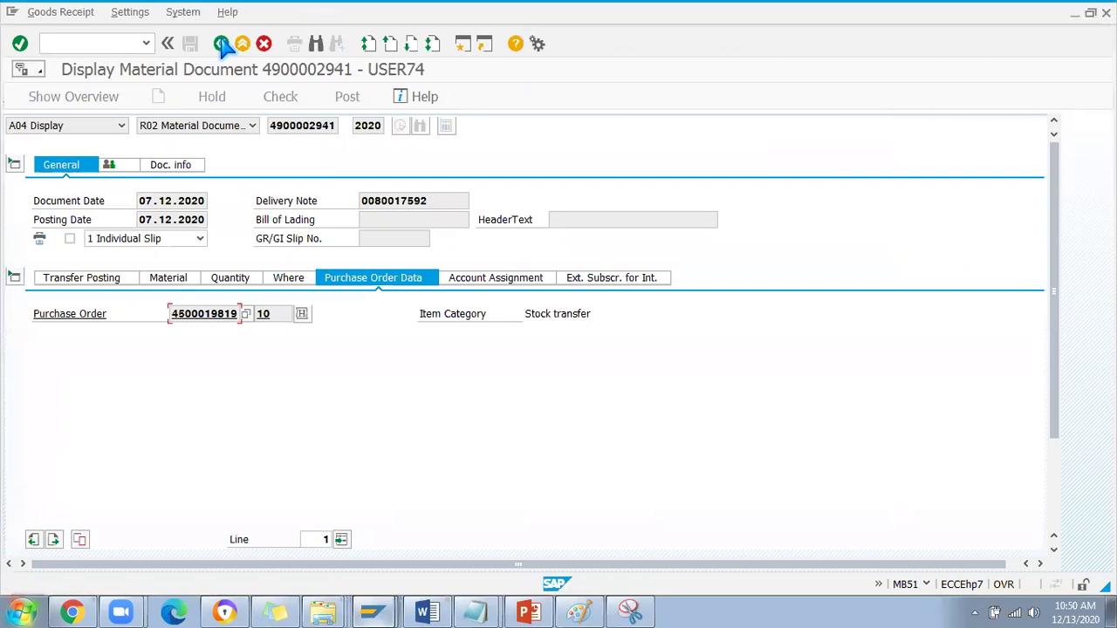
left_click(223, 45)
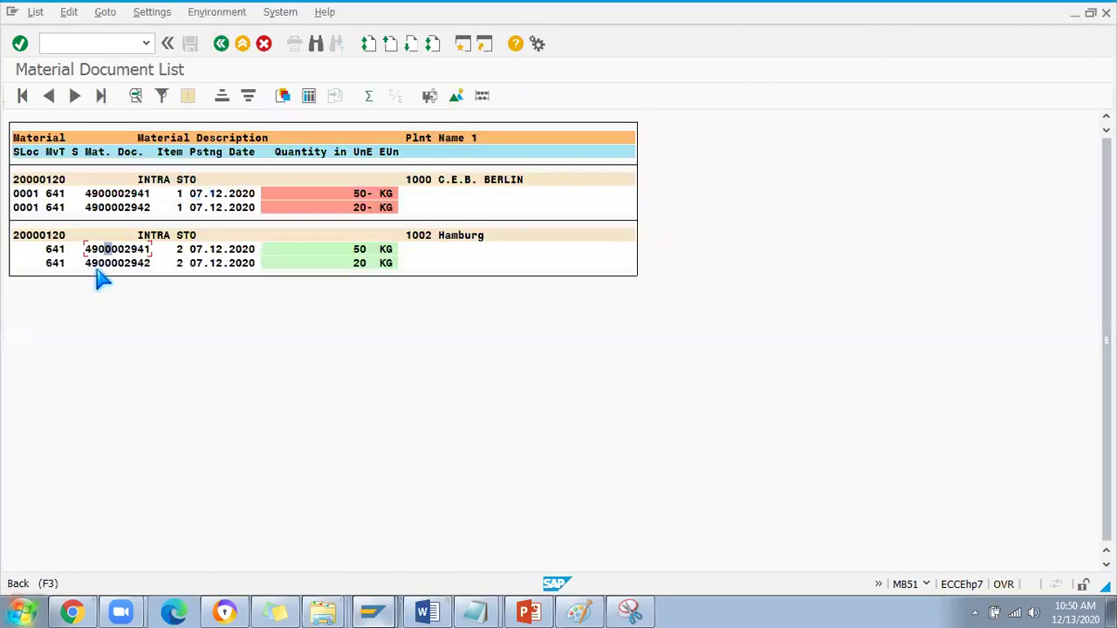
double_click(110, 196)
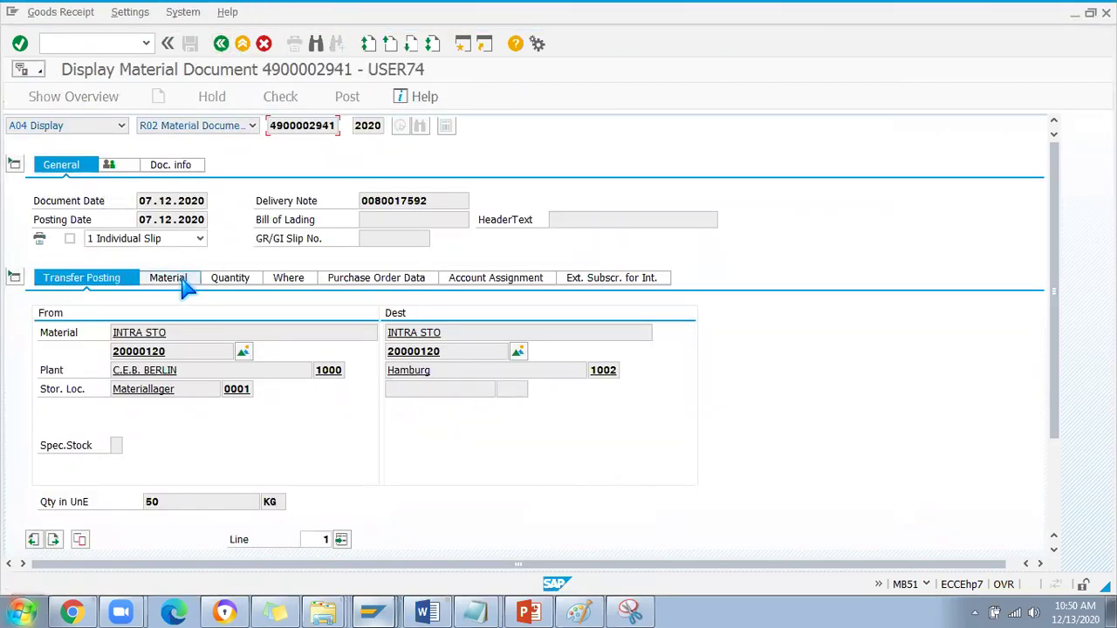
Return from the material document to the MB51 selection screen and set the posting date range to 10.11.2020 through 25.11.2020.
left_click(223, 44)
left_click(220, 43)
left_click(291, 370)
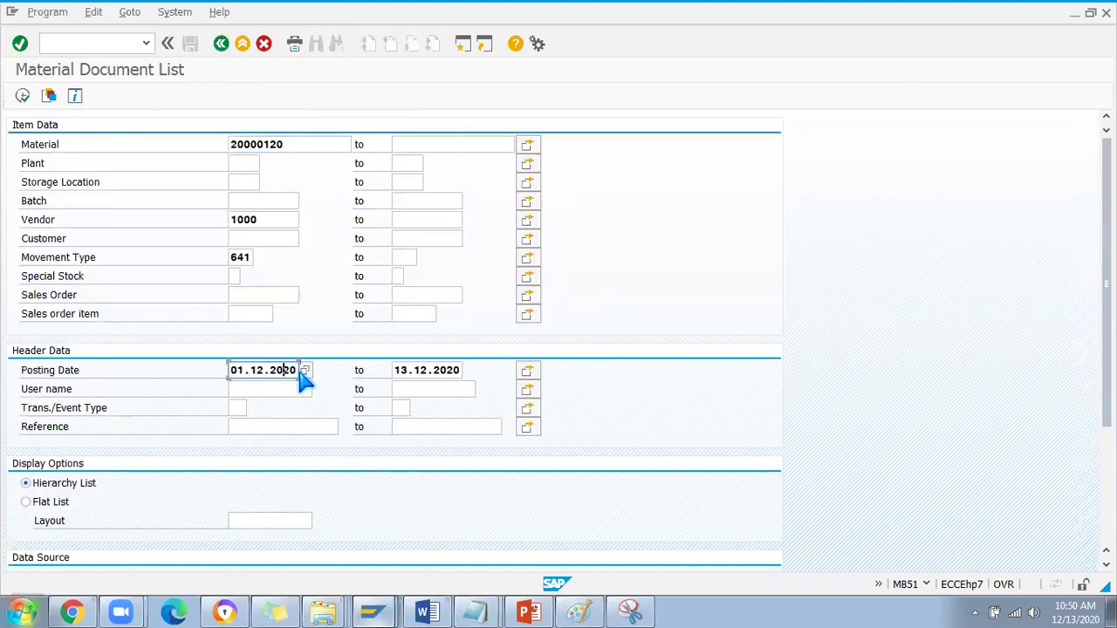
left_click(304, 375)
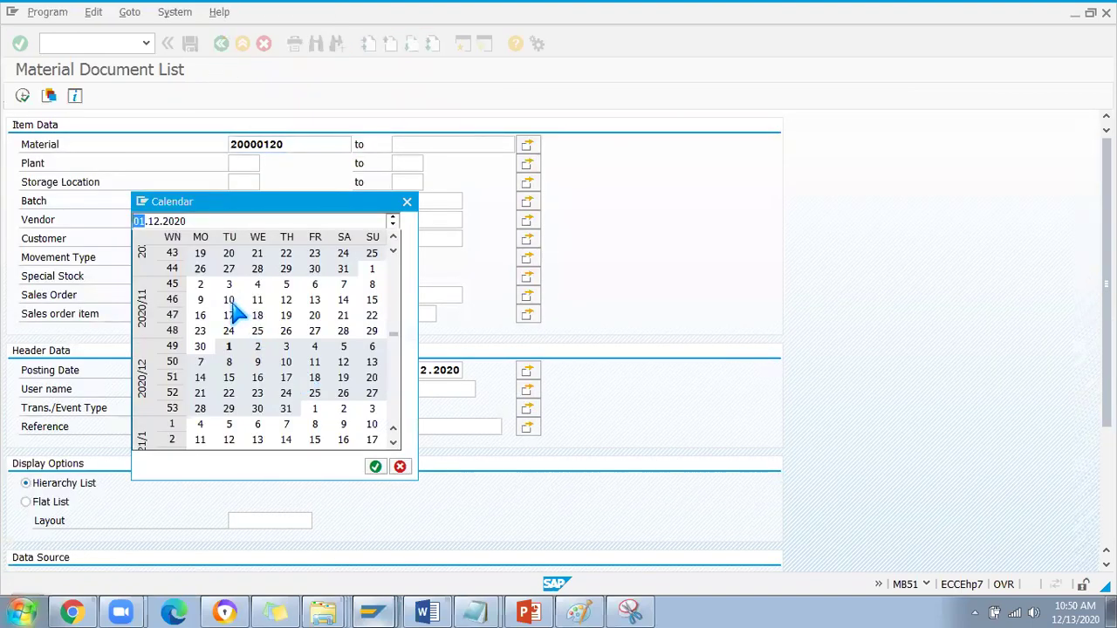
double_click(229, 300)
left_click(441, 373)
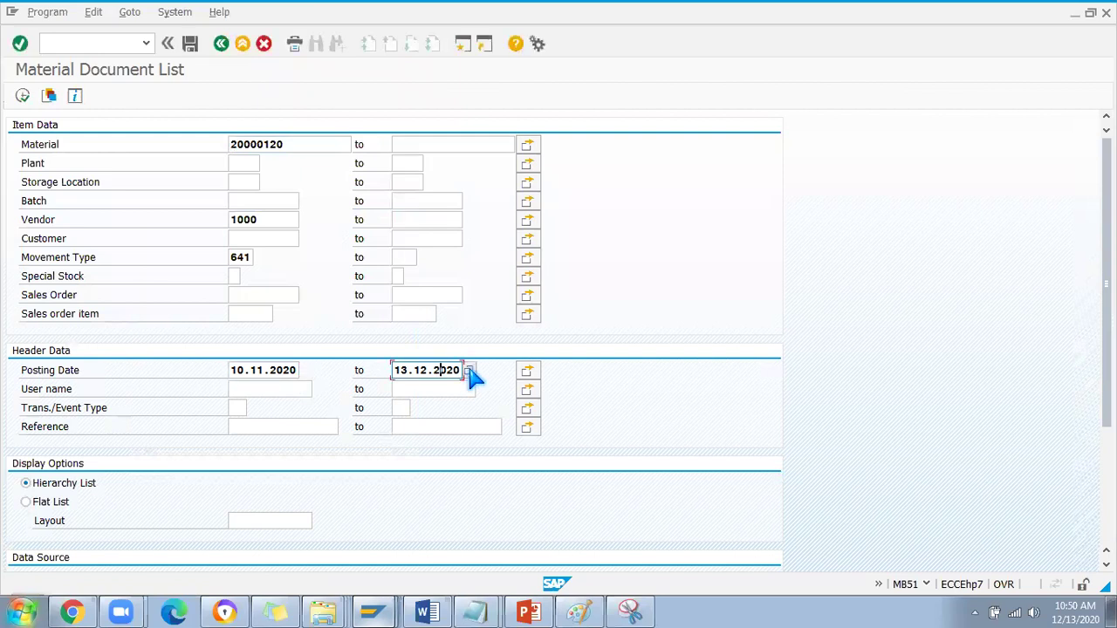
left_click(468, 371)
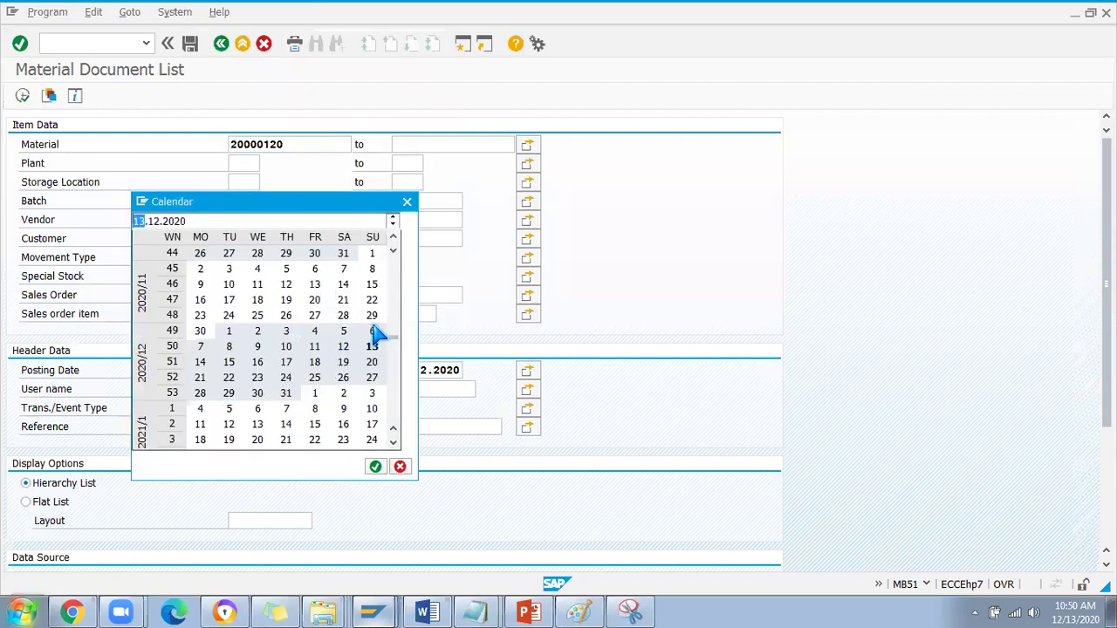
double_click(259, 315)
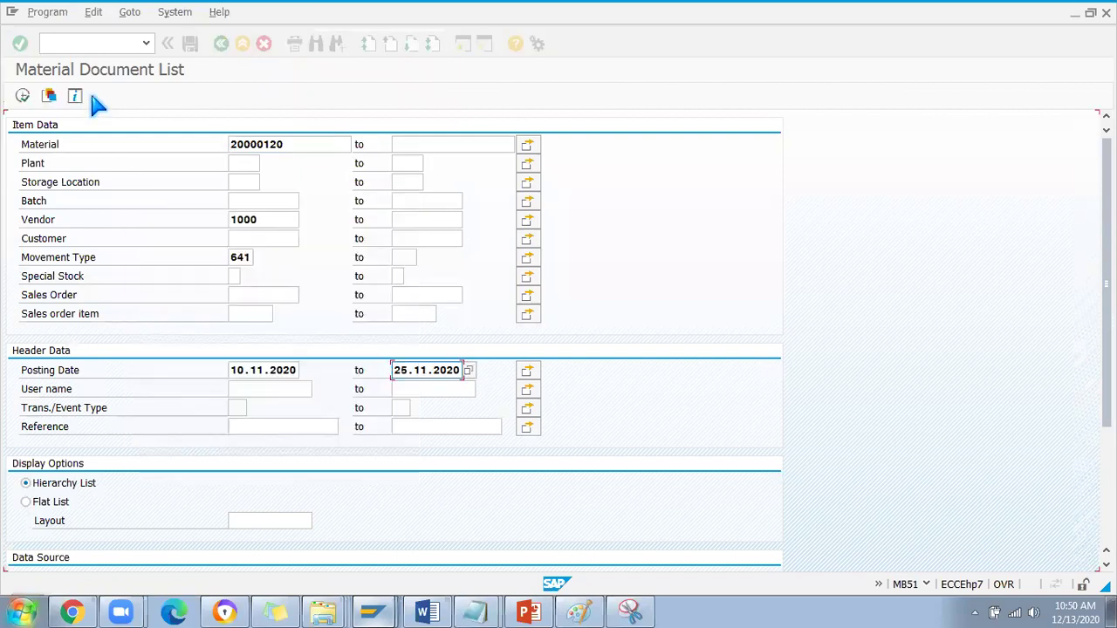
Clear the material filter, set the vendor to 1100, and run the material document list.
left_click_drag(293, 145, 155, 137)
key("BackSpace")
left_click(275, 145)
left_click(266, 223)
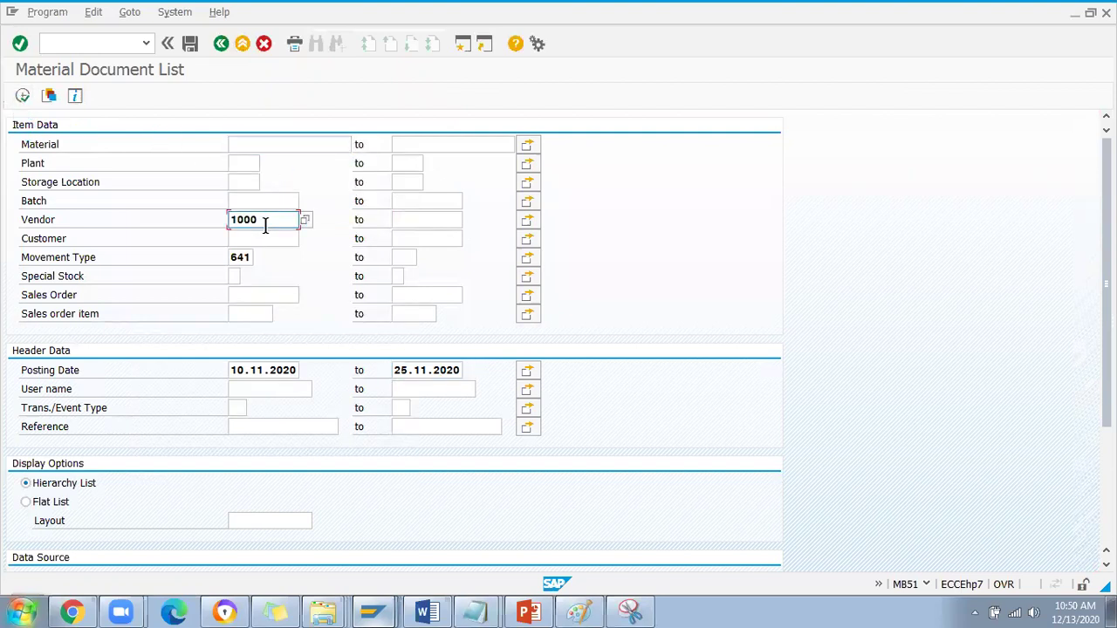
left_click(22, 95)
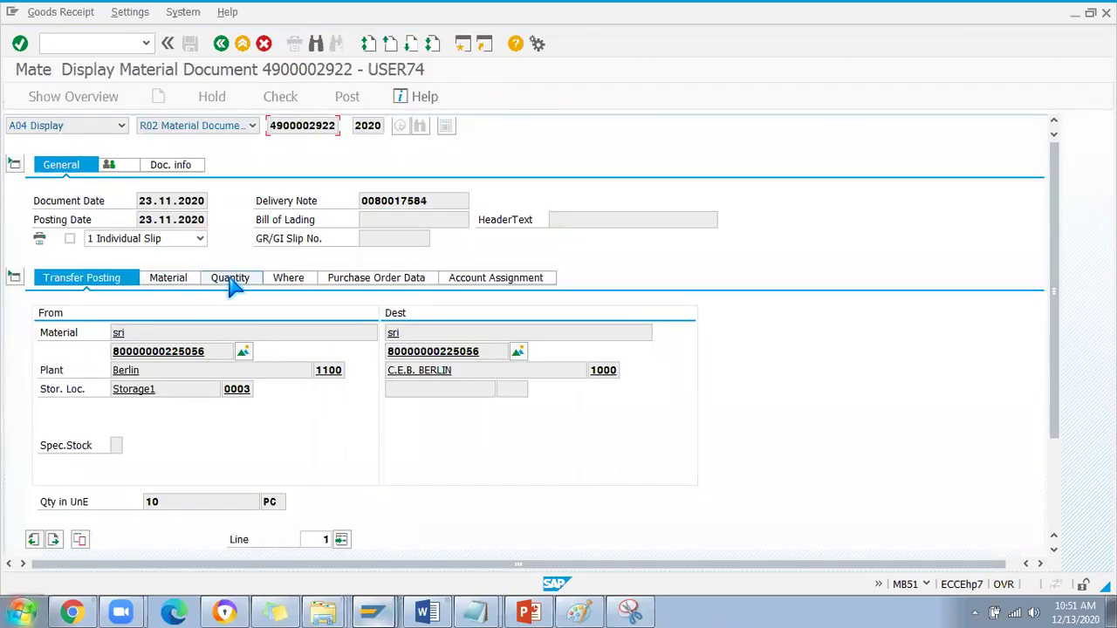
Open the stock transfer order from the 641 document's purchase order data and widen its Material column to check the full material number.
left_click(373, 277)
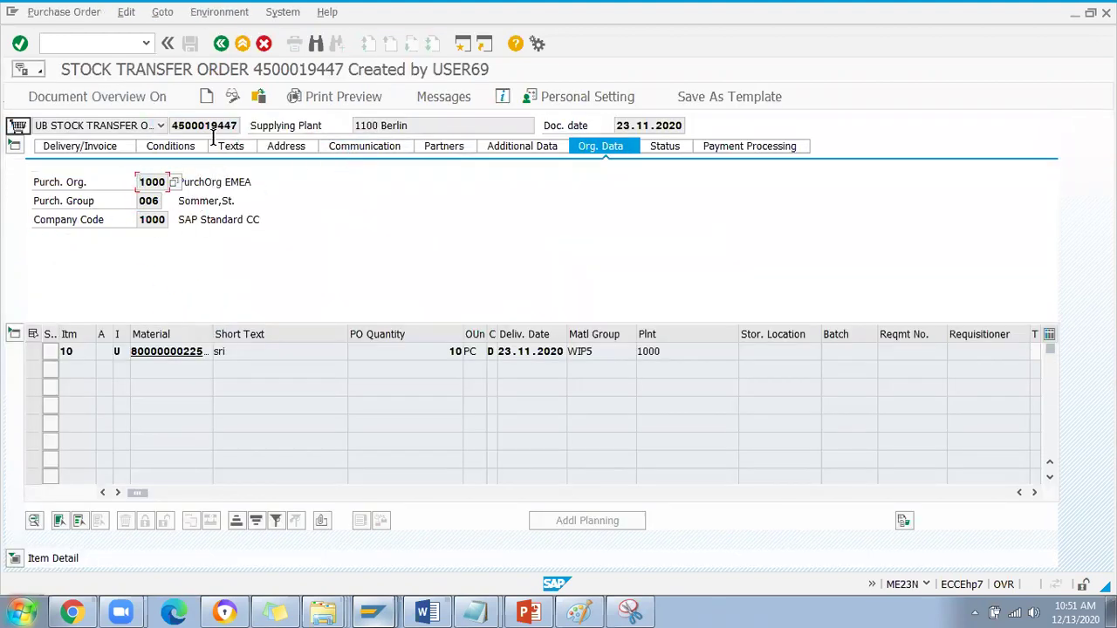
left_click_drag(211, 333, 285, 334)
left_click(183, 351)
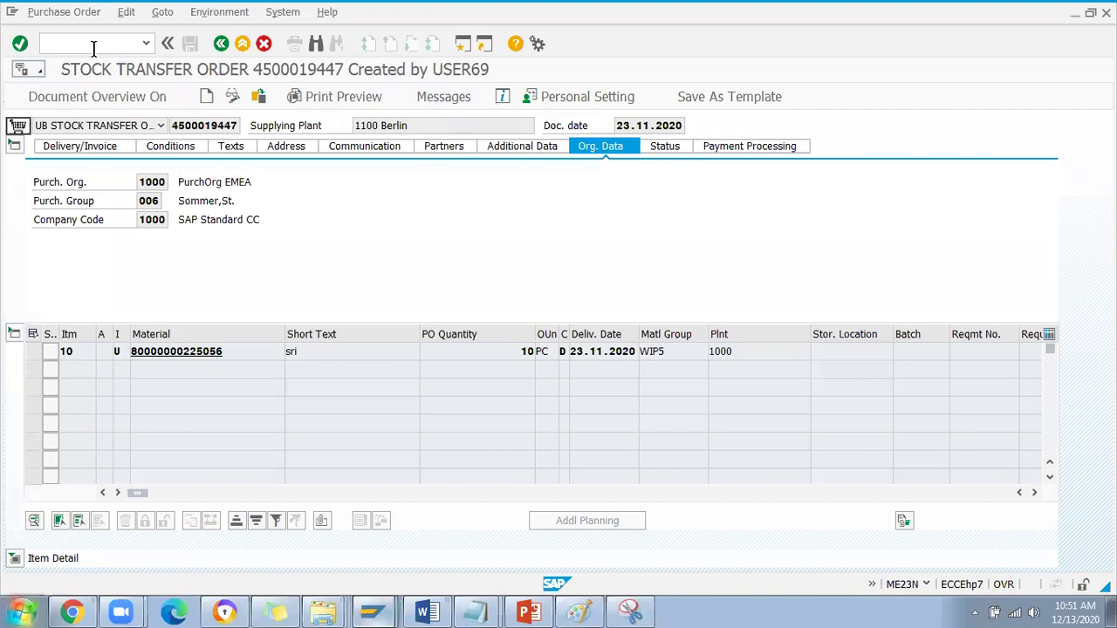
Start a purchase order with ME21N in another session, entering vendor 1100 and plant 1000 for the first item.
key("F3")
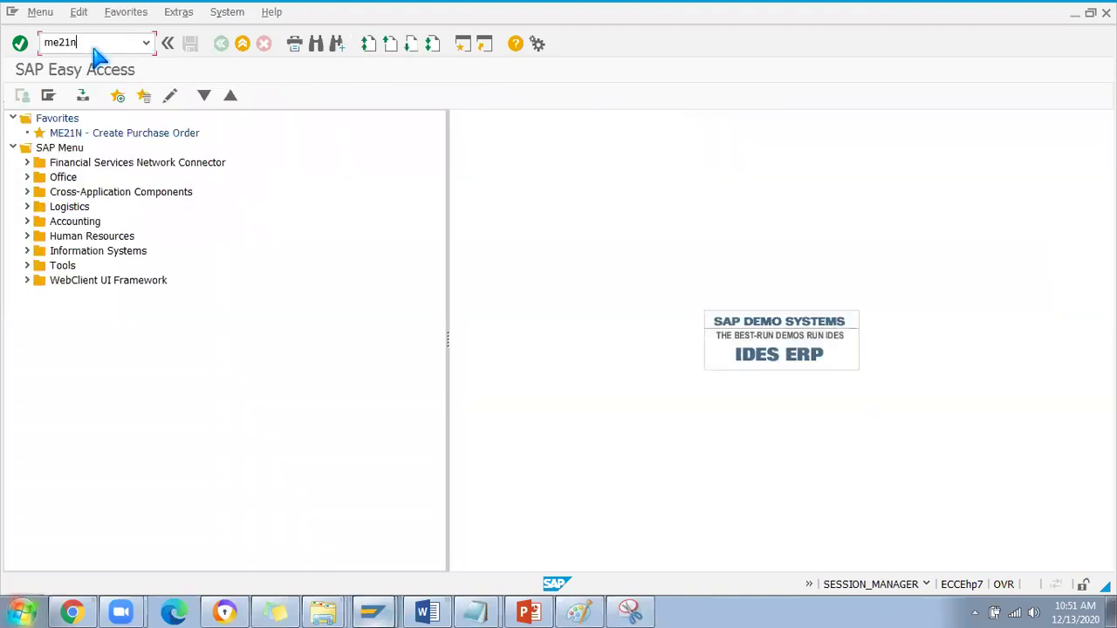
key("Return")
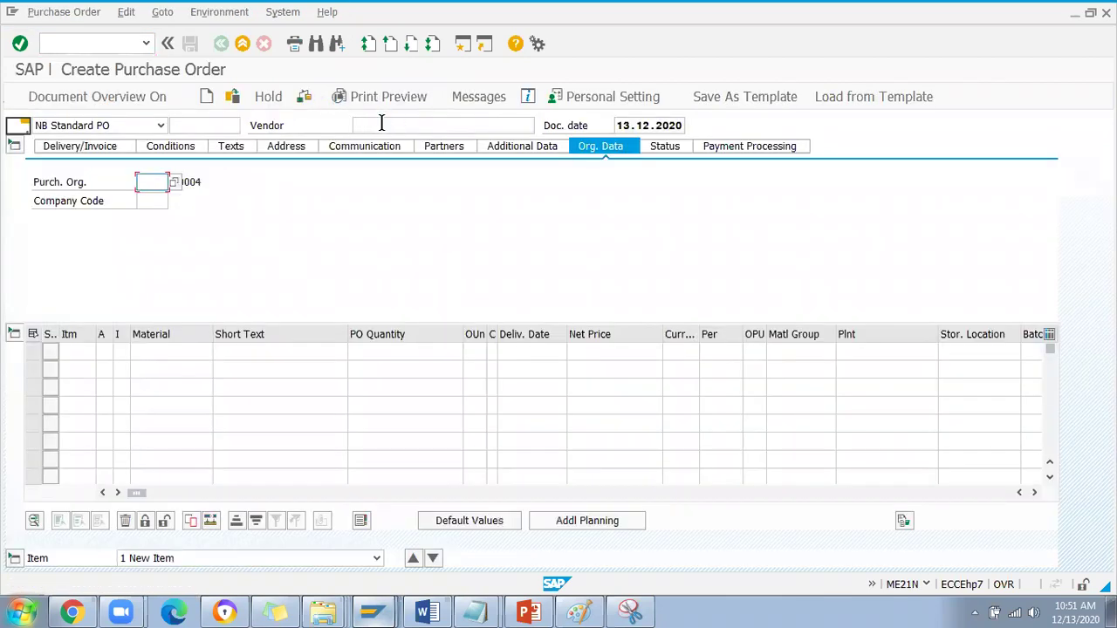
type("1100")
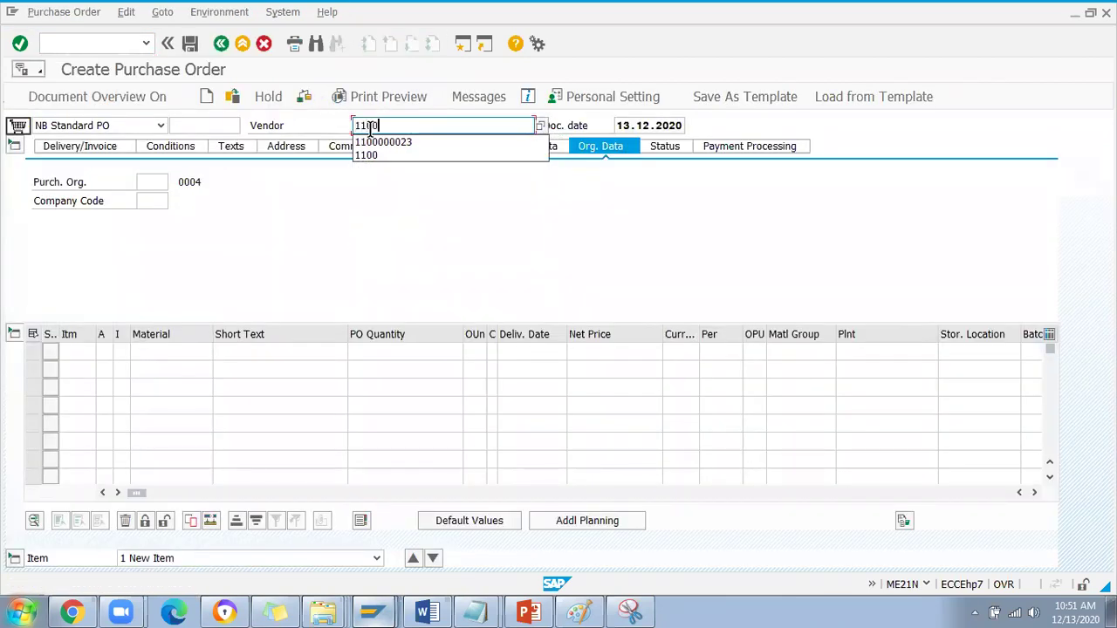
key("alt+Tab")
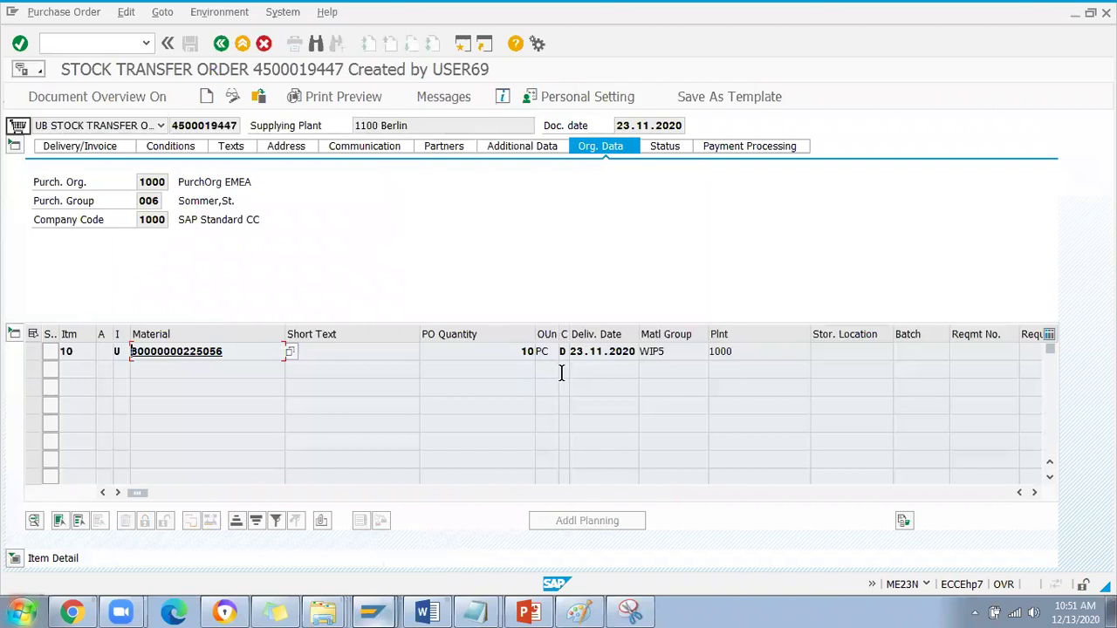
key("alt+Tab")
key("alt+Tab")
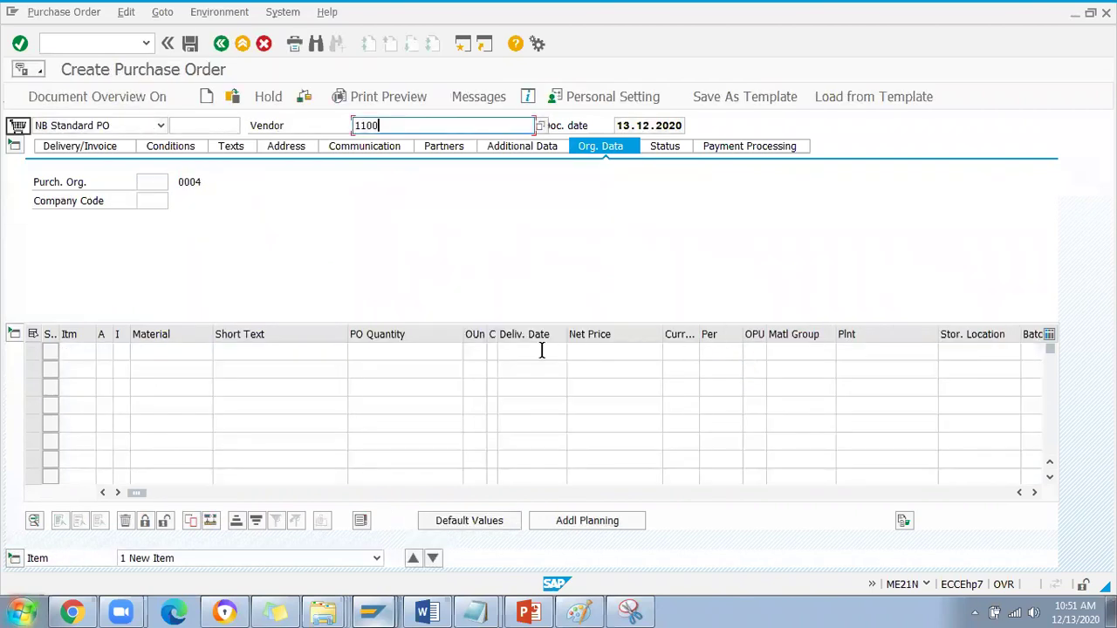
left_click(843, 356)
type("1000")
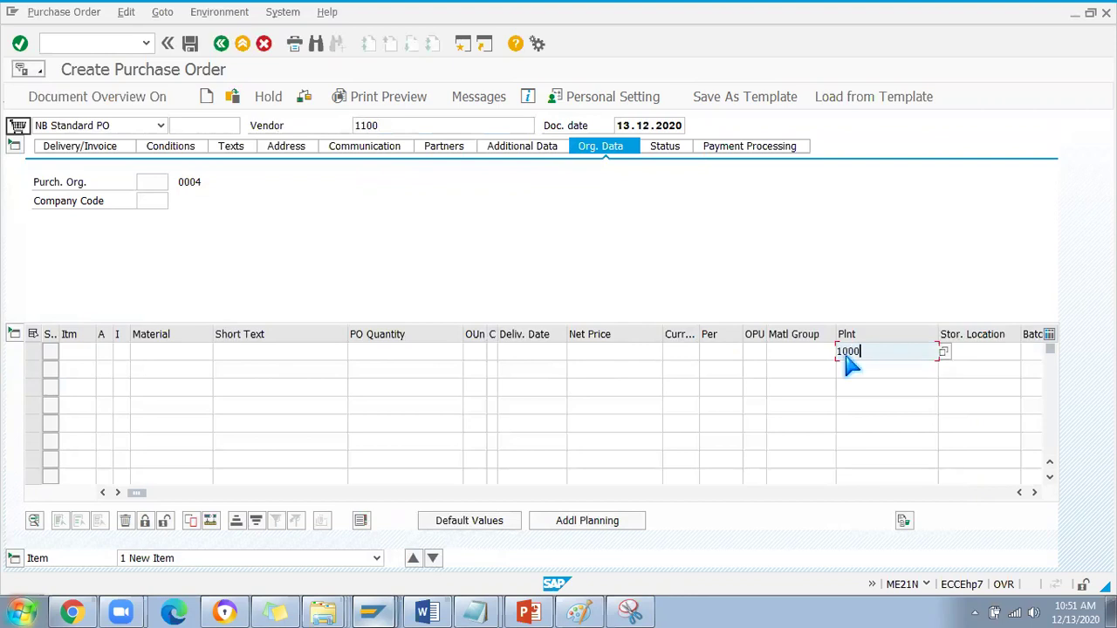
key("Return")
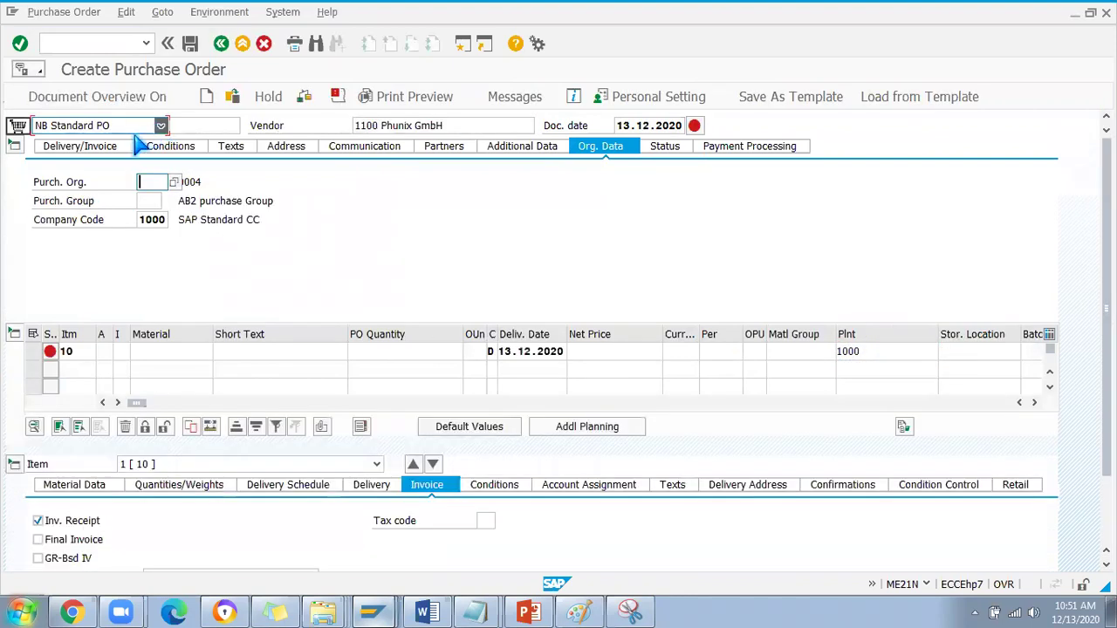
Change the order type to UB stock transfer order with supplying plant 1100, purchasing organization 1000 and purchasing group 001.
left_click(161, 125)
key("u")
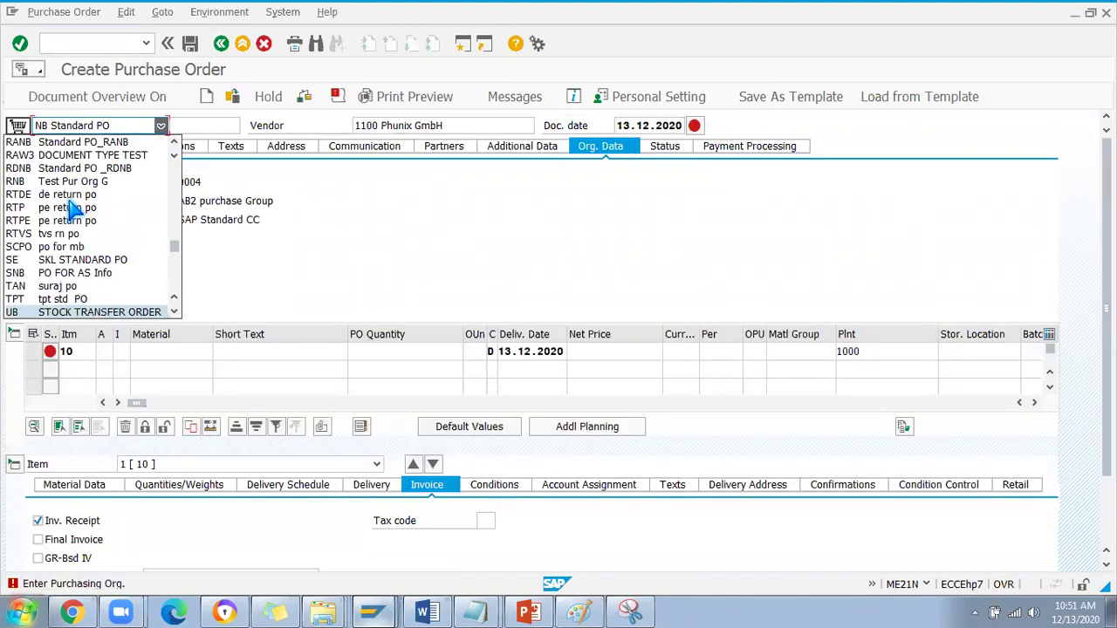
key("Return")
left_click(157, 183)
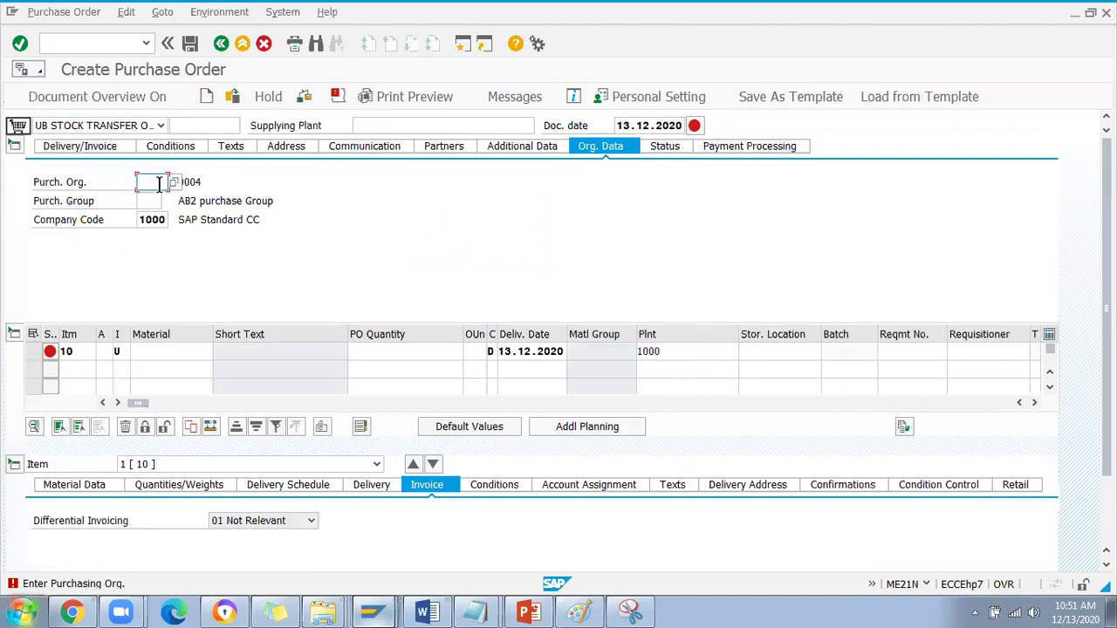
left_click(155, 199)
left_click(372, 126)
key("Down")
left_click(148, 201)
left_click(150, 214)
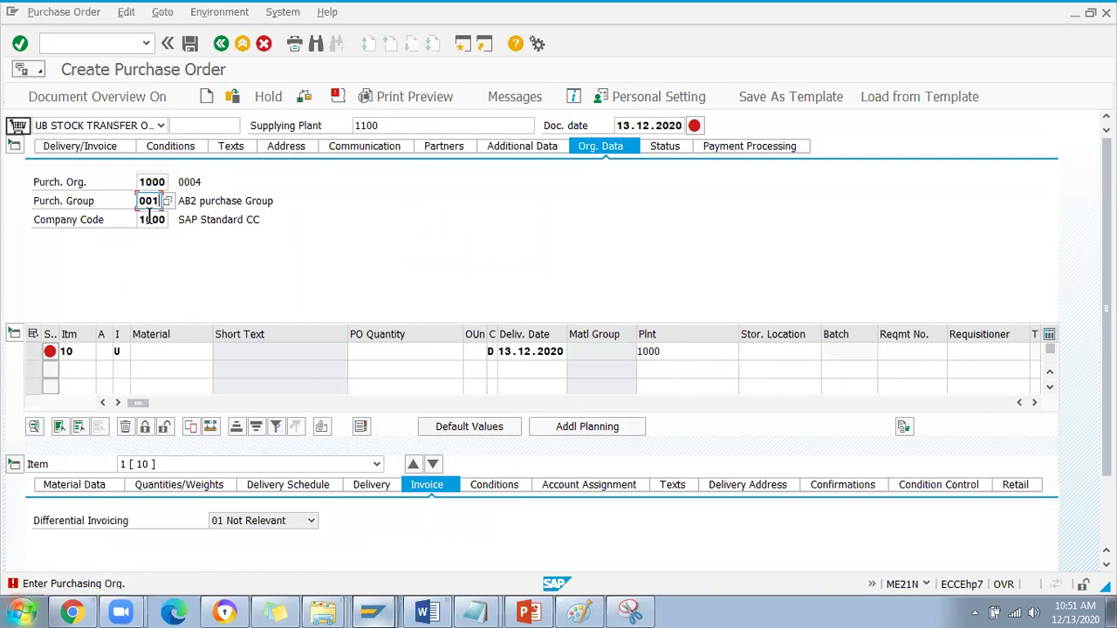
key("Return")
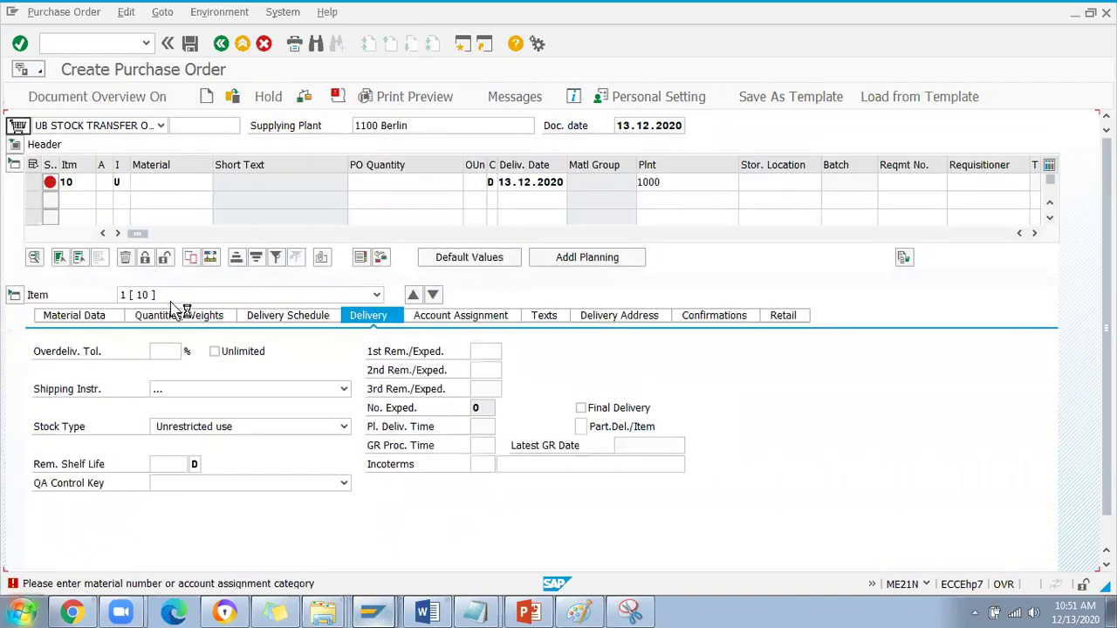
left_click(158, 181)
key("alt+Tab")
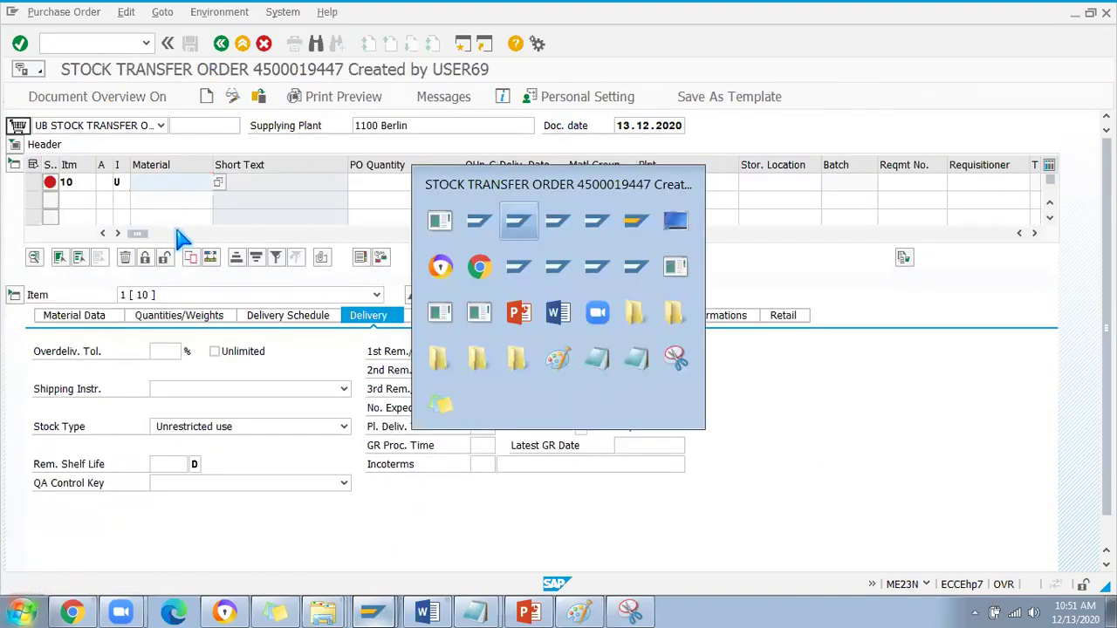
double_click(218, 351)
key("ctrl+c")
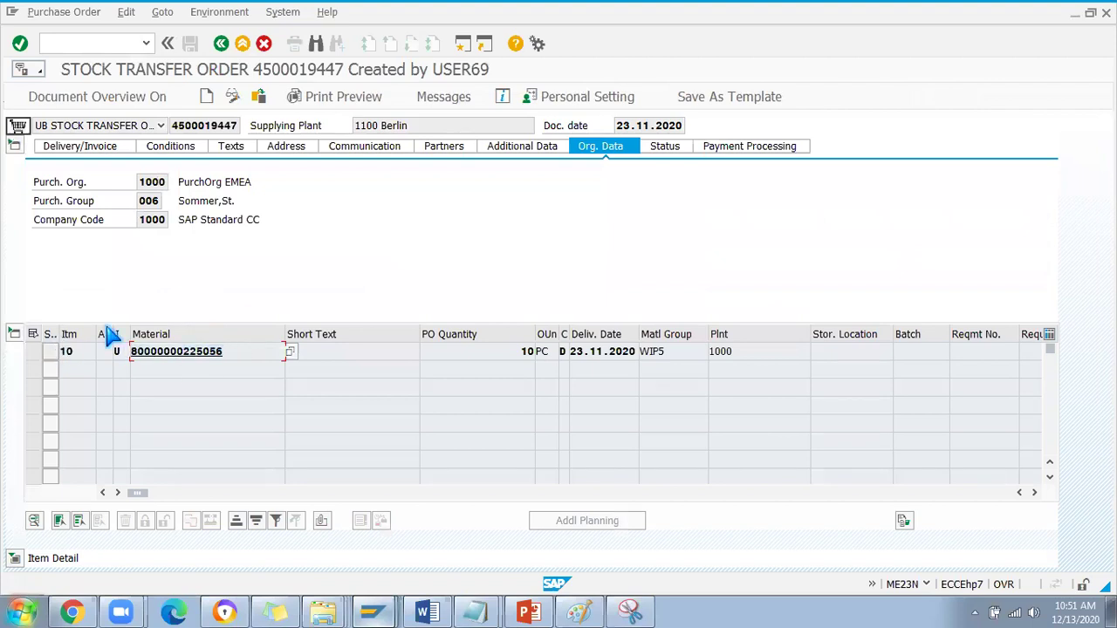
key("alt+Tab")
key("ctrl+v")
key("Return")
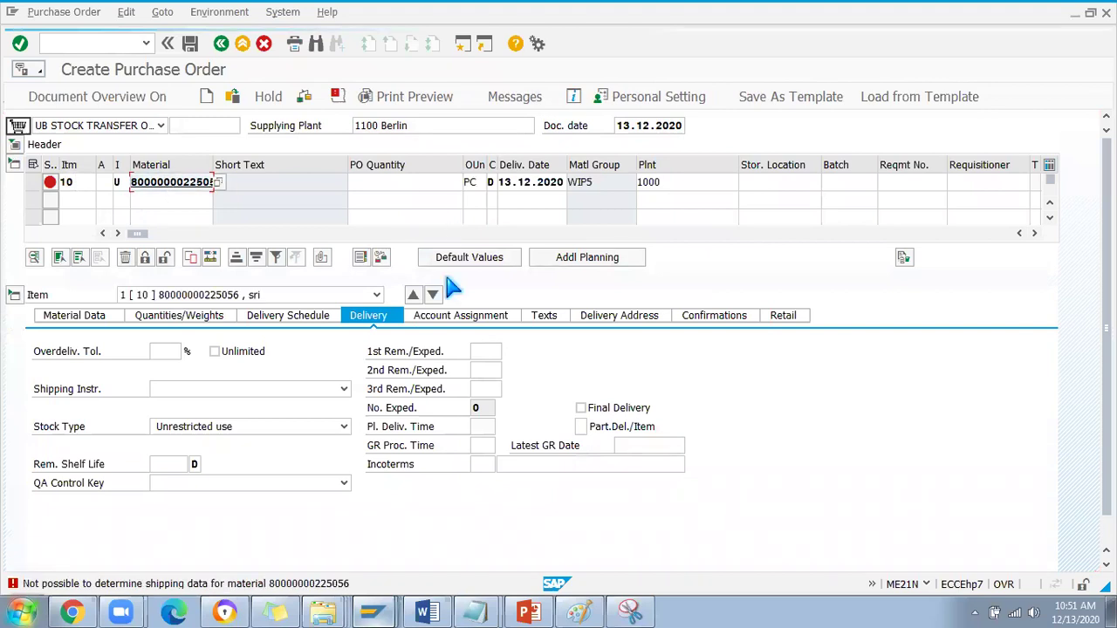
left_click(179, 582)
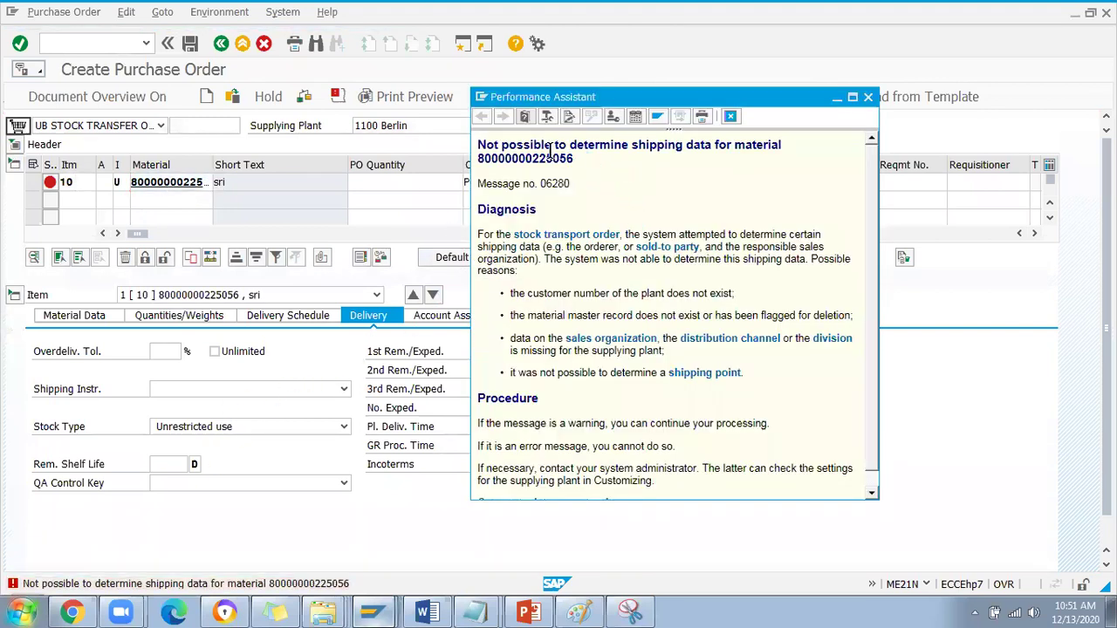
left_click(868, 97)
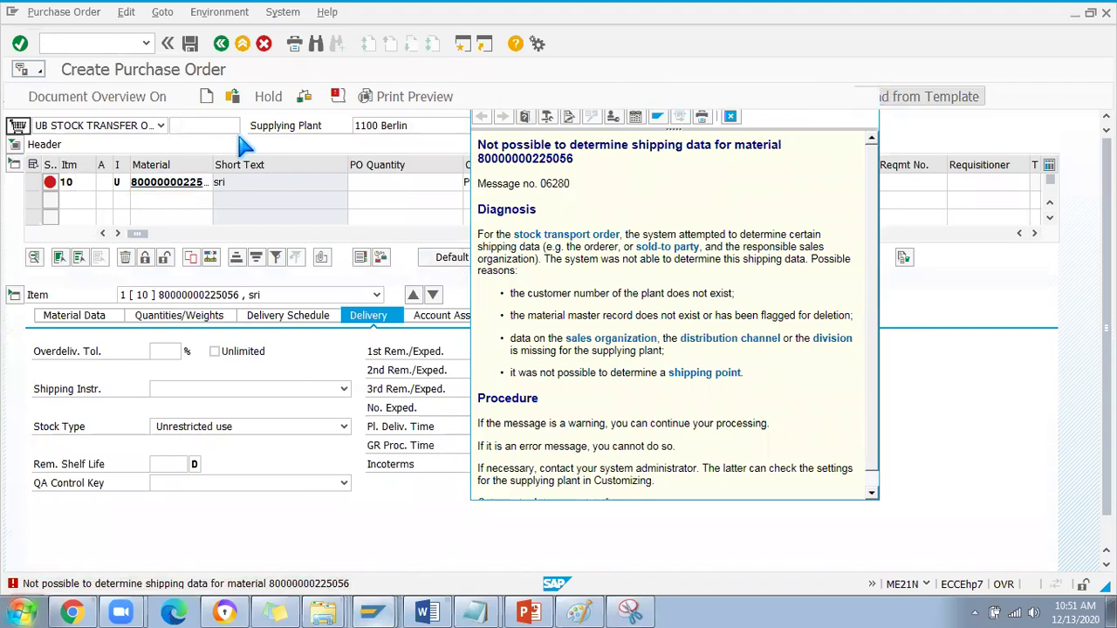
left_click(222, 45)
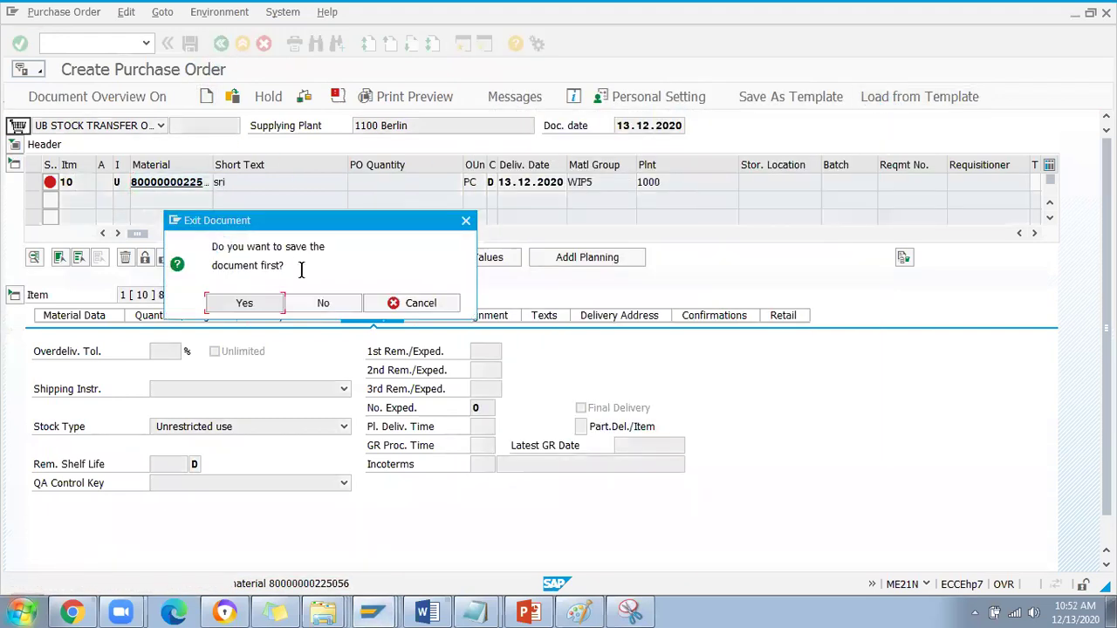
left_click(323, 303)
Return from the existing stock transfer order through the material document list to the MB51 selection screen.
key("alt+Tab")
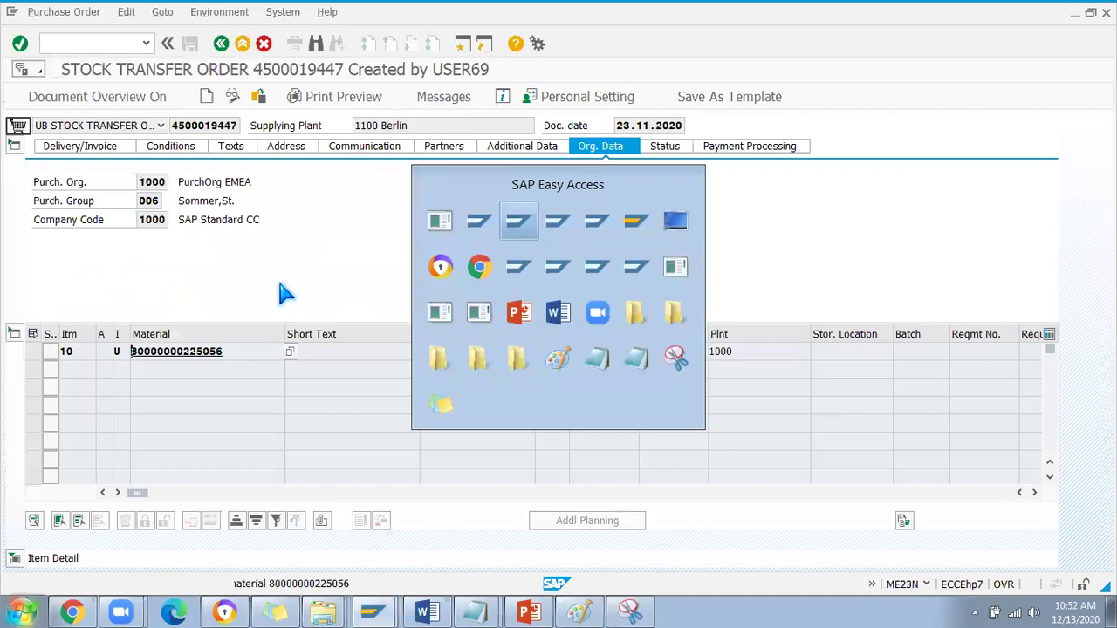
key("alt+Tab")
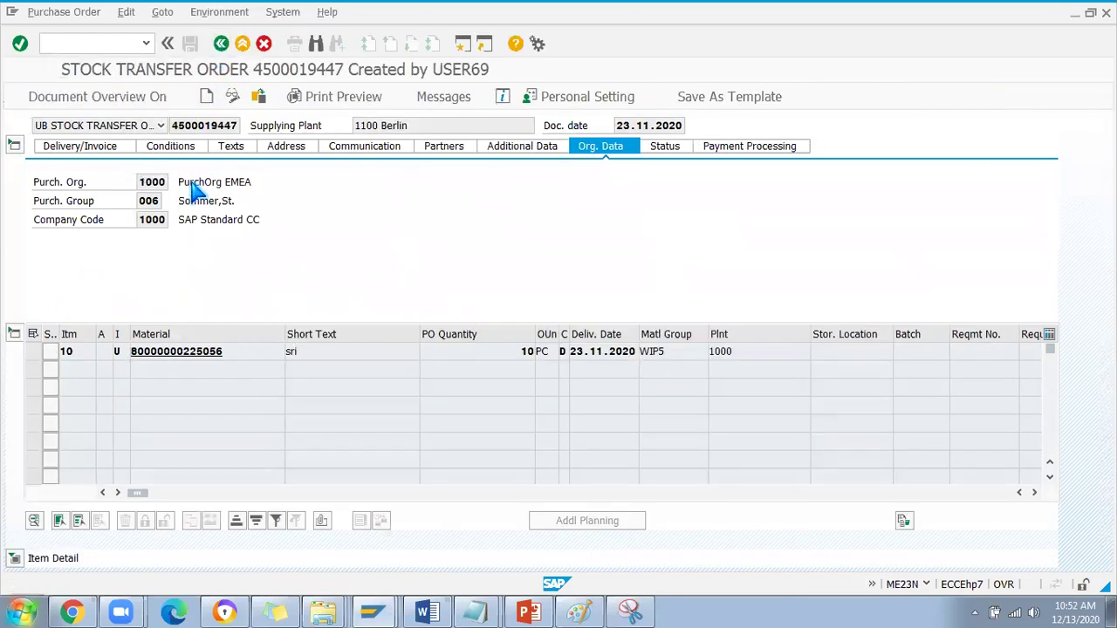
key("alt+Tab")
left_click(222, 44)
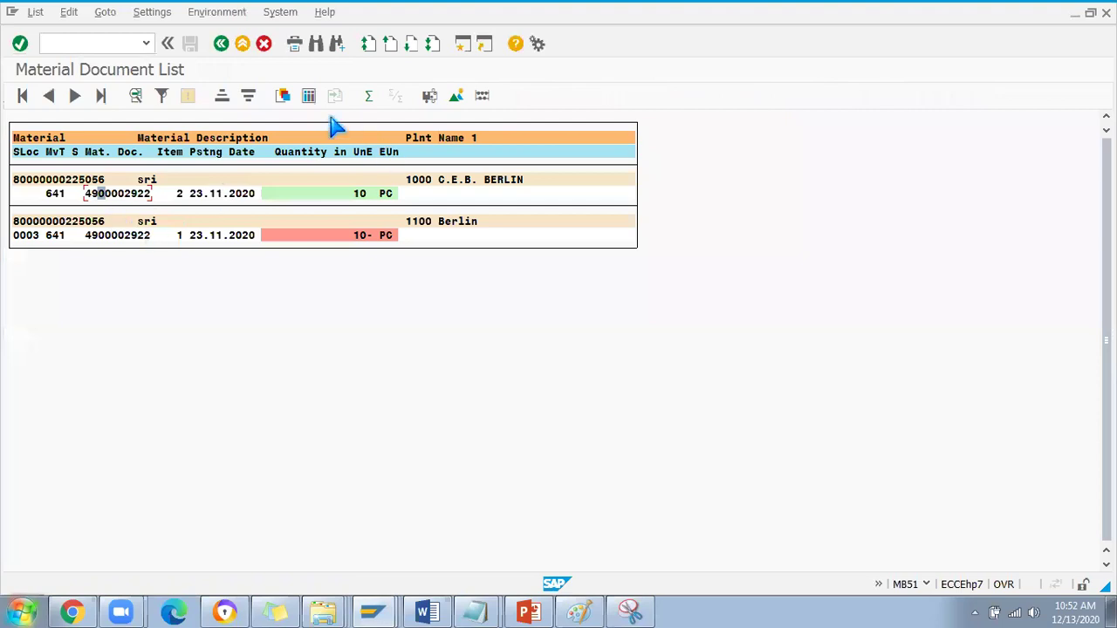
left_click(222, 44)
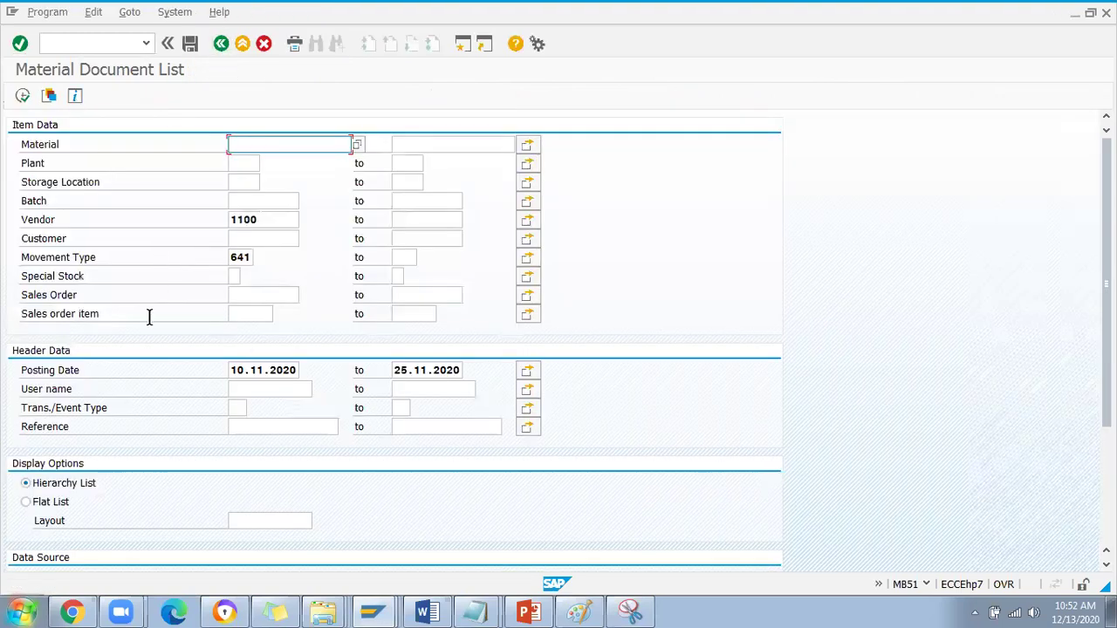
Set the posting date range to 02.09.2020 through 12.10.2020 and run the material document list.
left_click(260, 372)
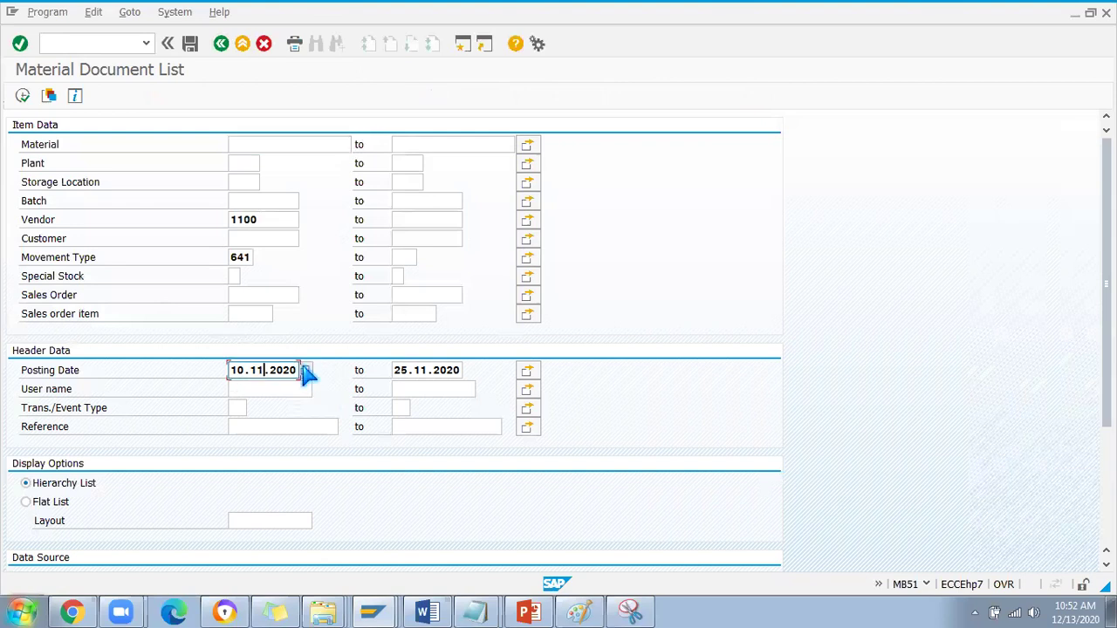
left_click(304, 371)
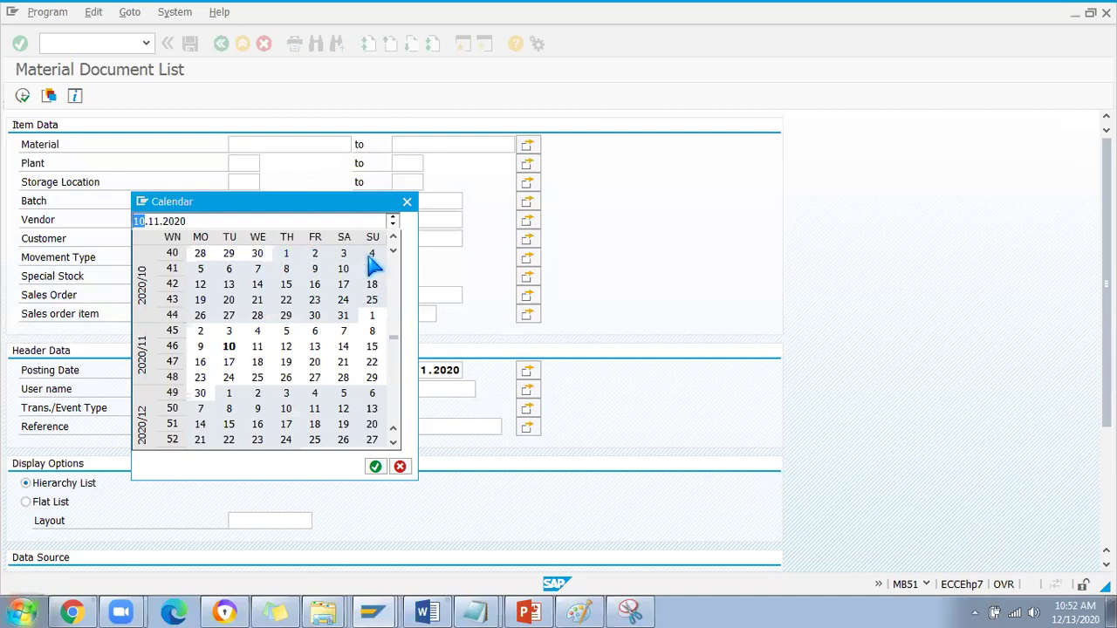
left_click(393, 237)
left_click(393, 236)
left_click(393, 237)
left_click(393, 236)
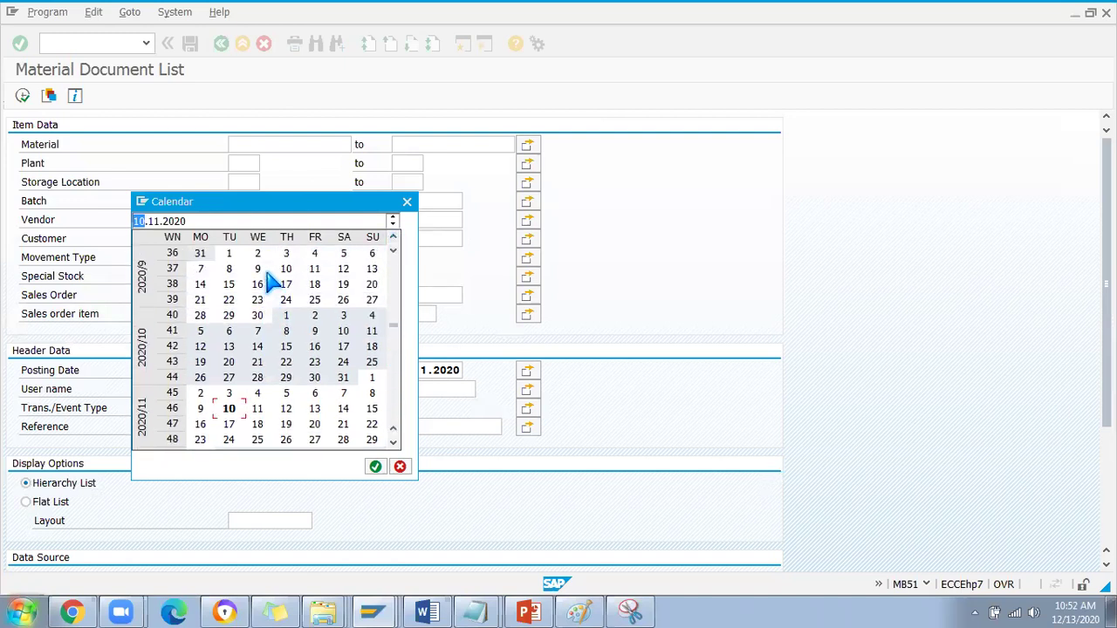
double_click(259, 253)
left_click(460, 368)
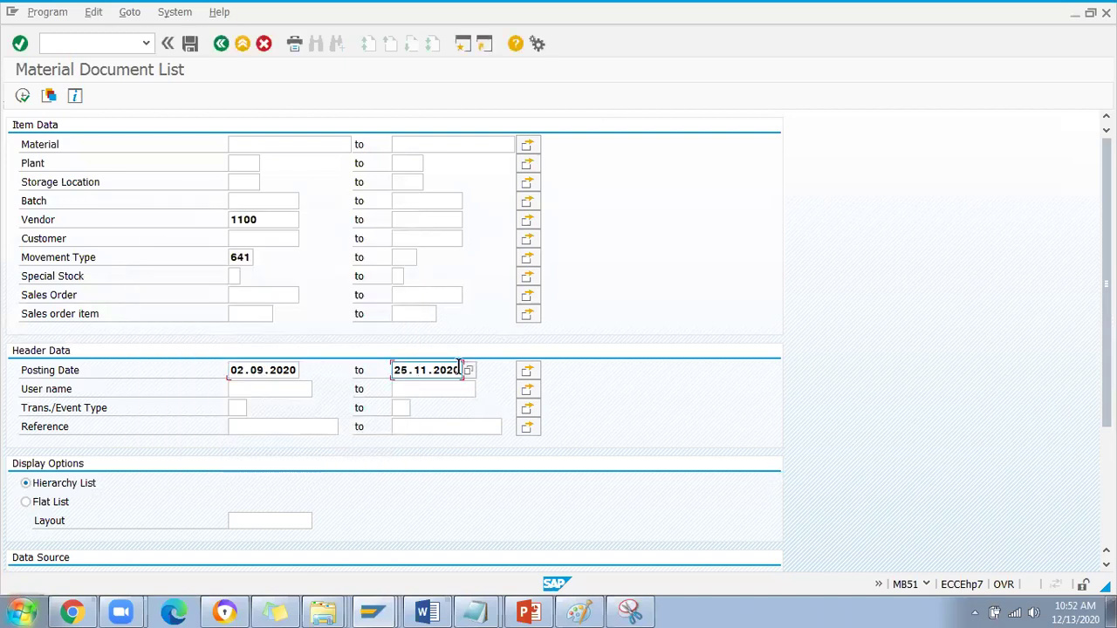
left_click(469, 372)
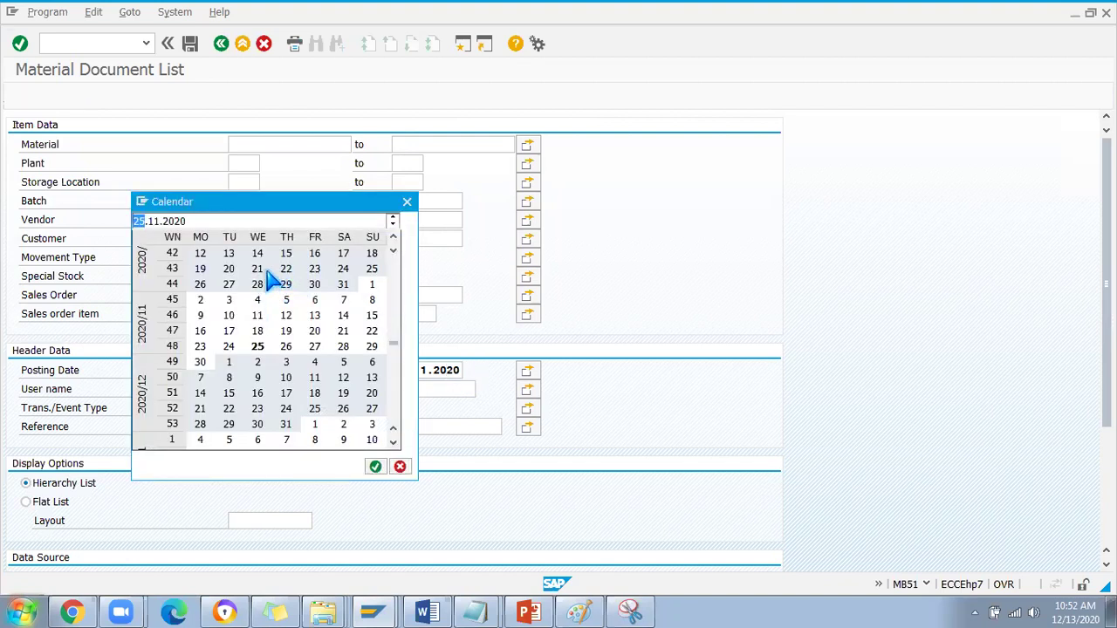
double_click(202, 253)
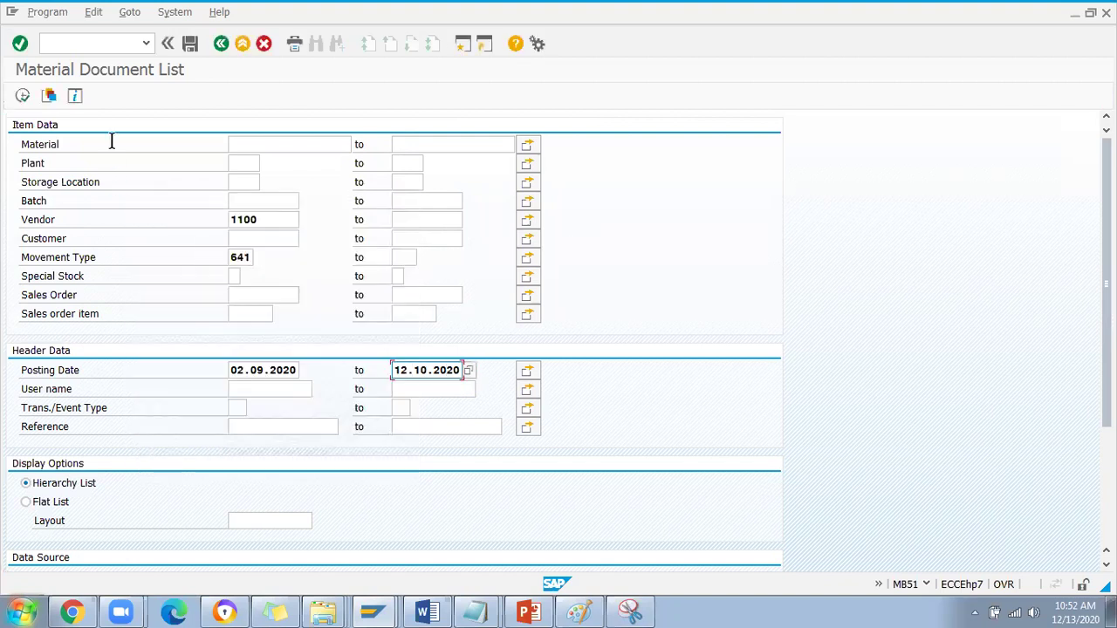
left_click(23, 95)
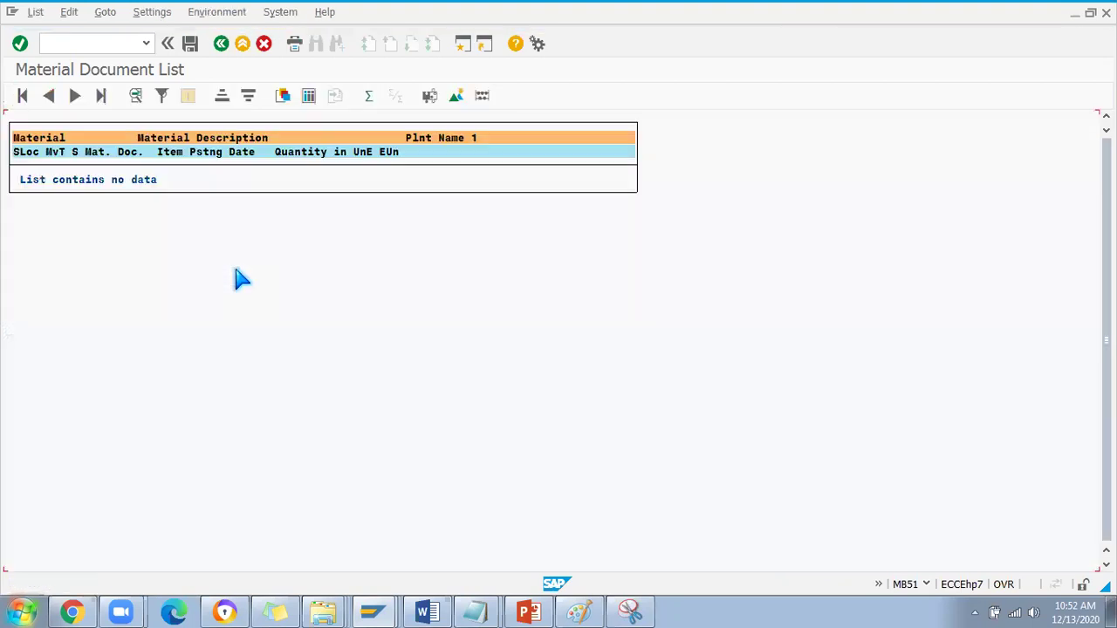
Remove vendor 1100 from the selection criteria and rerun the material document list.
key("F3")
left_click_drag(267, 218, 187, 218)
key("BackSpace")
left_click(23, 96)
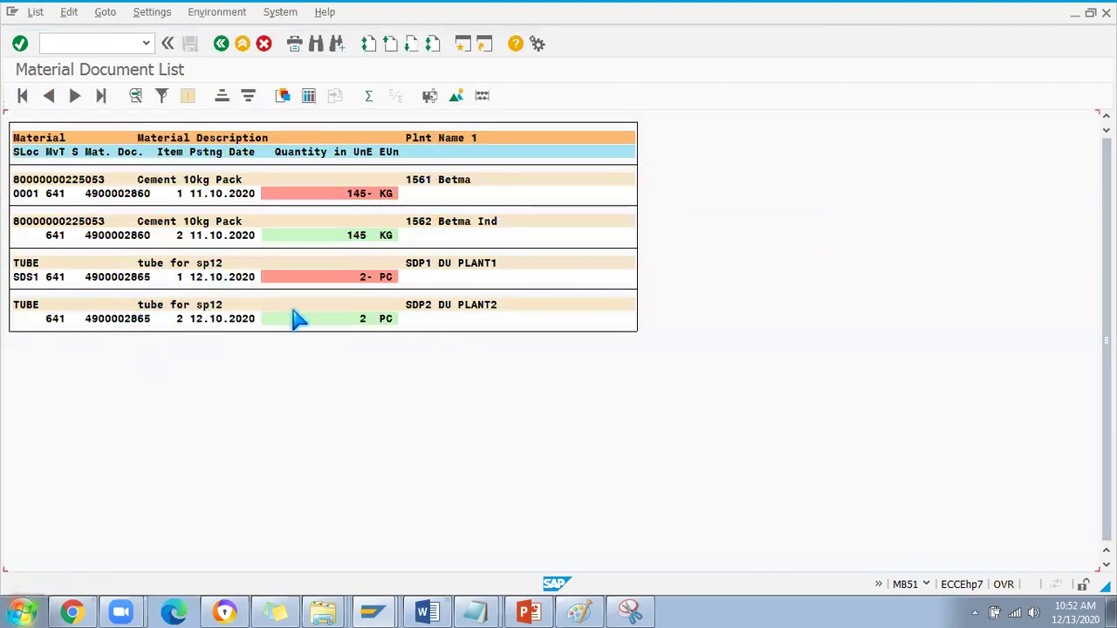
Open the stock transfer order behind the 12.10.2020 TUBE movement in plant SDP2 and check its supplying and receiving plants.
double_click(126, 325)
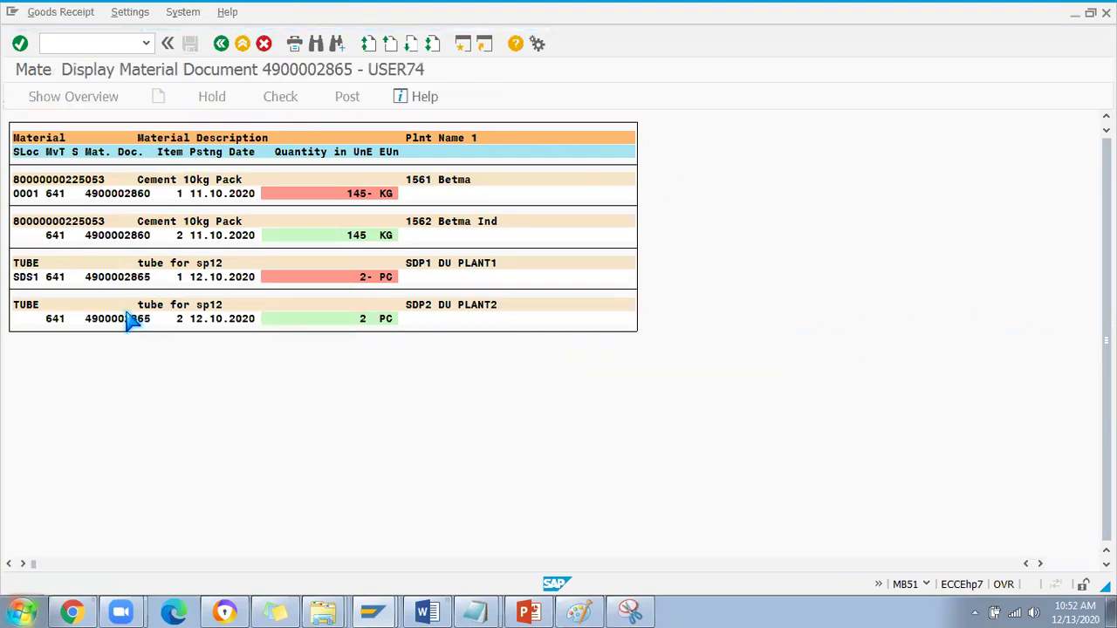
left_click(231, 279)
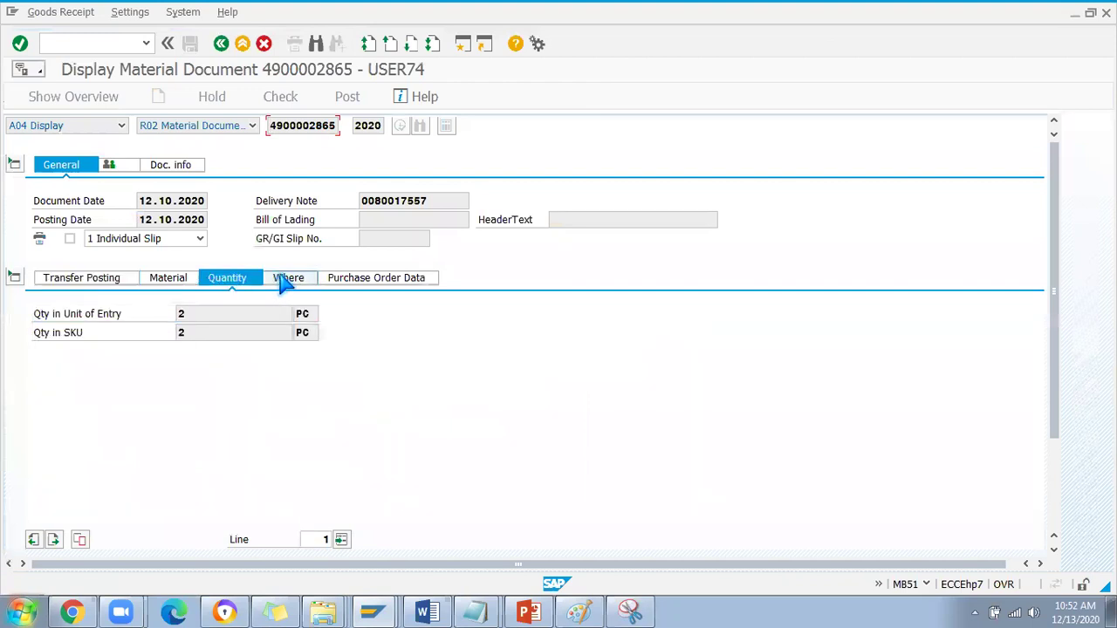
left_click(324, 277)
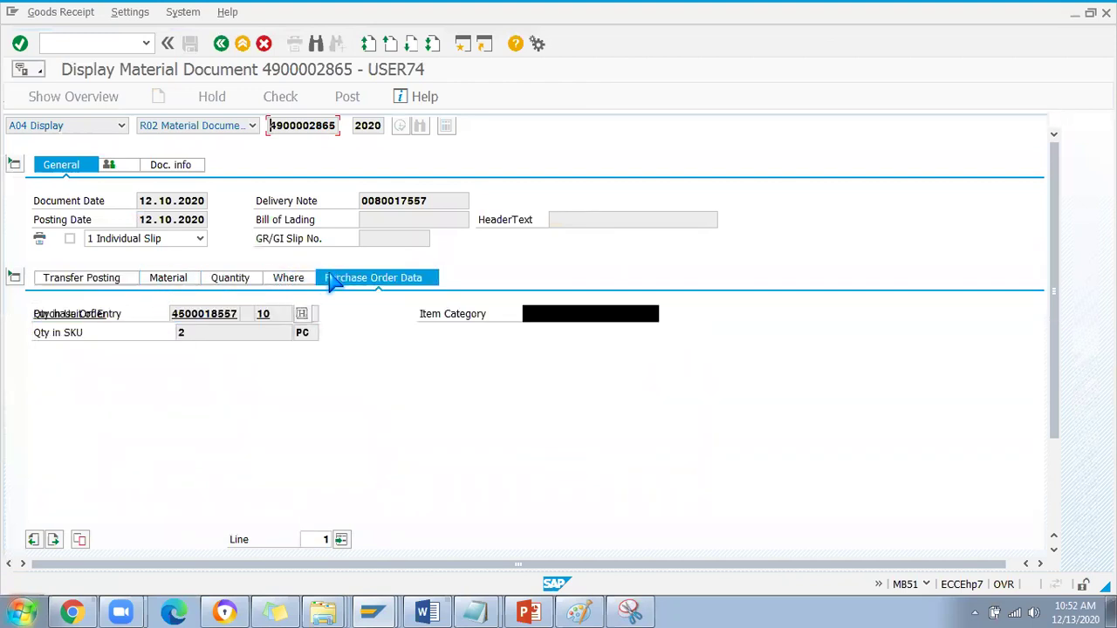
double_click(223, 316)
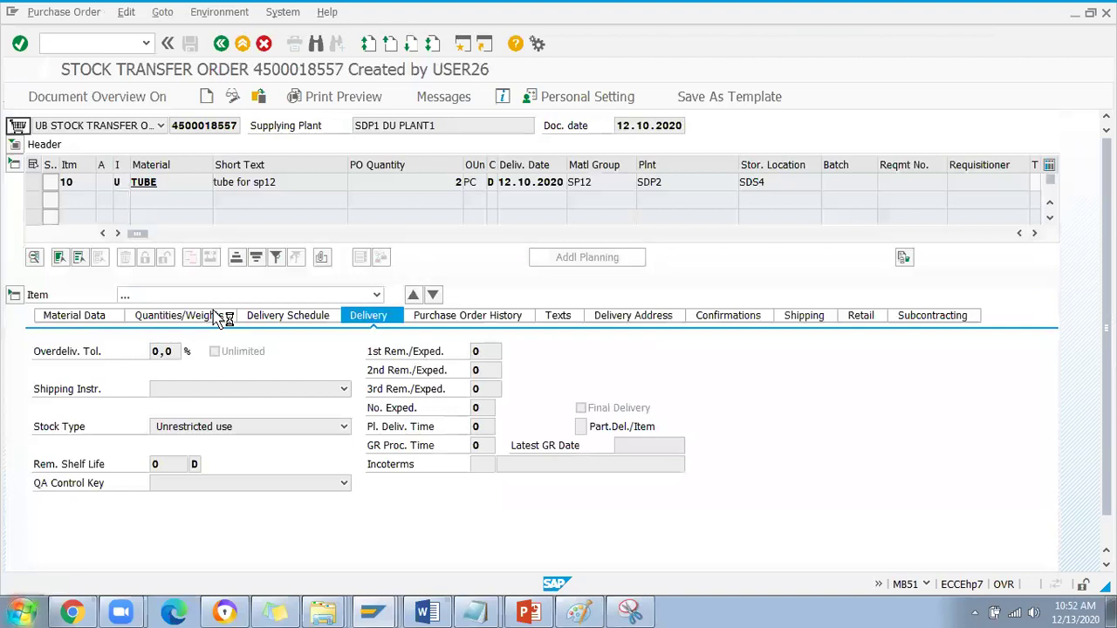
double_click(686, 180)
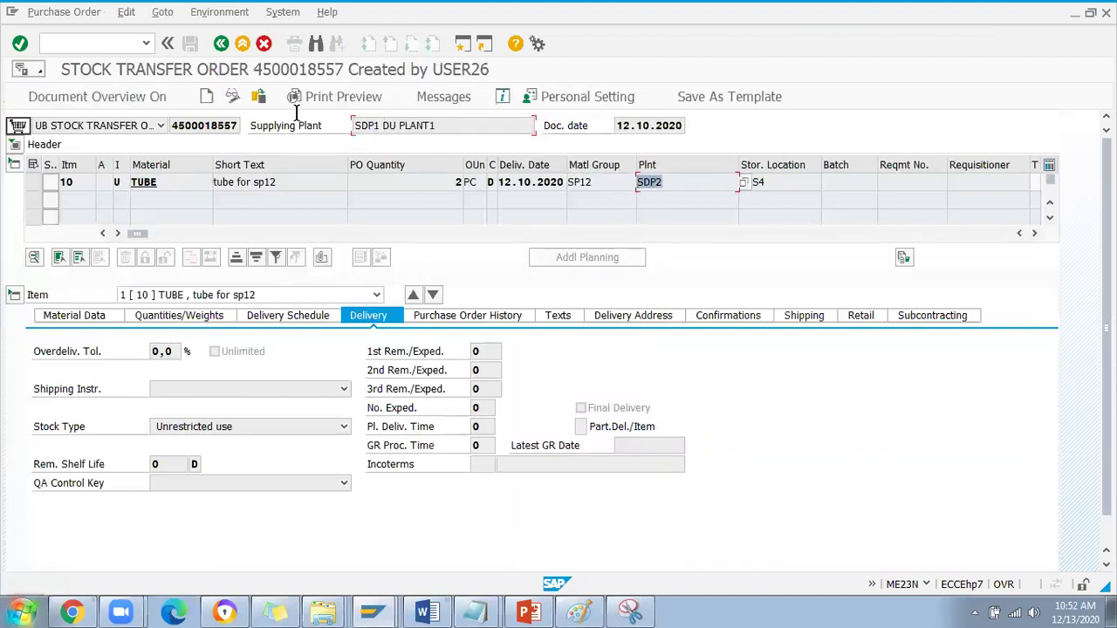
double_click(367, 126)
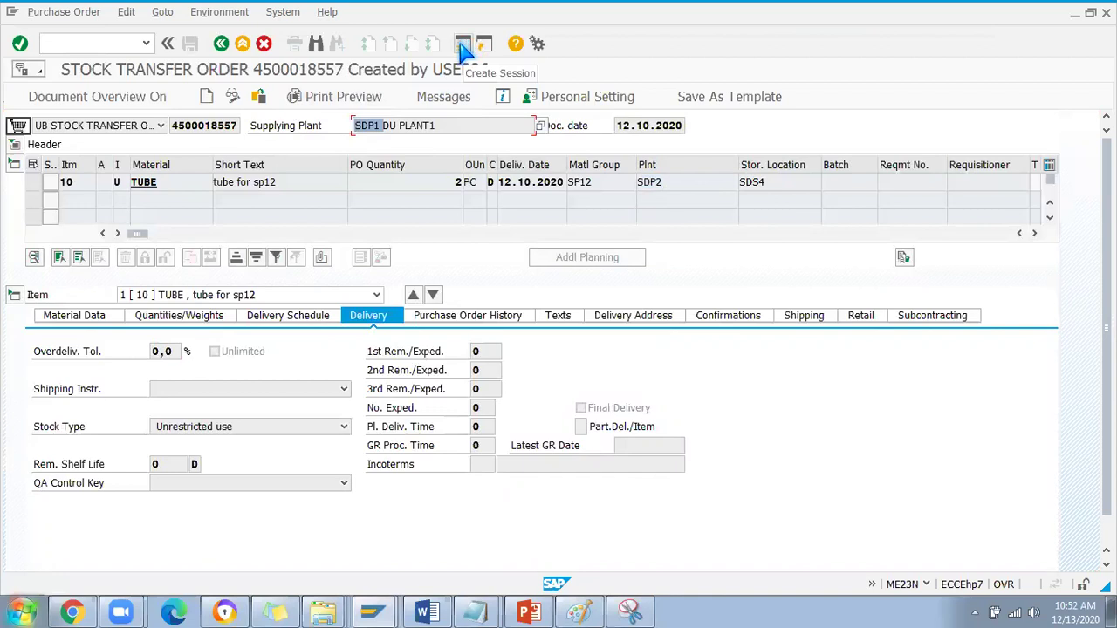
Start purchase order creation with transaction ME21N in a new session.
left_click(463, 45)
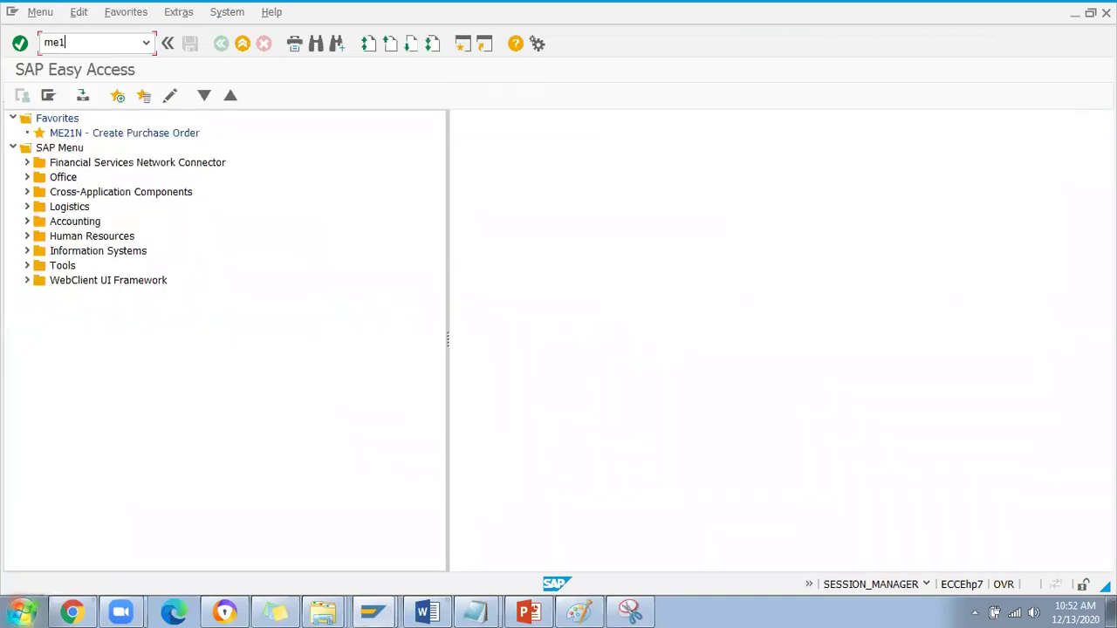
type("me1")
key("BackSpace")
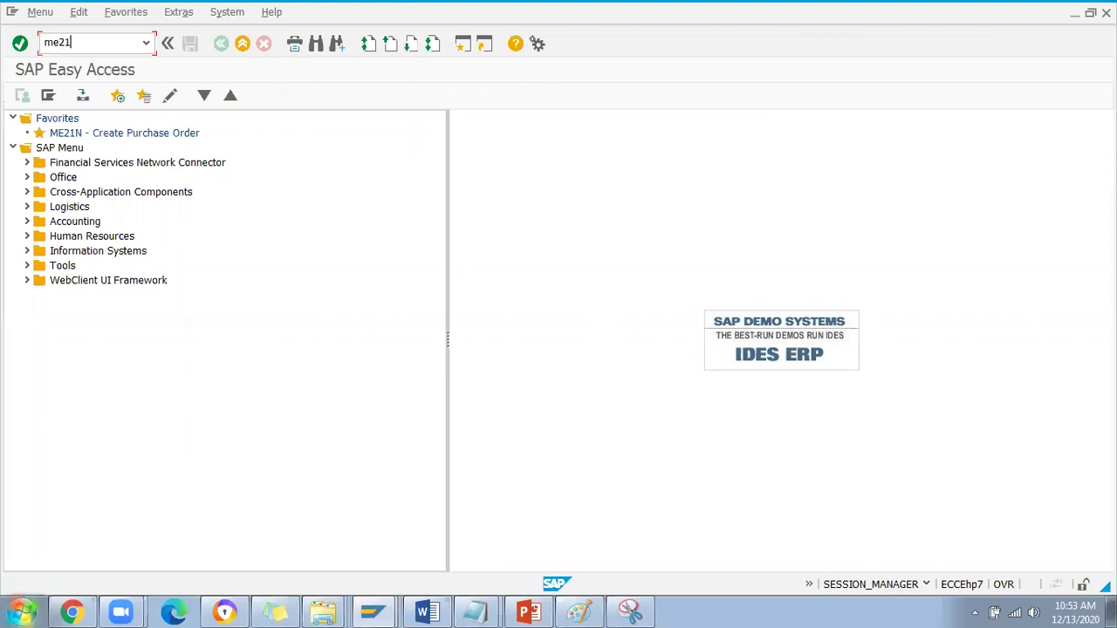
key("Return")
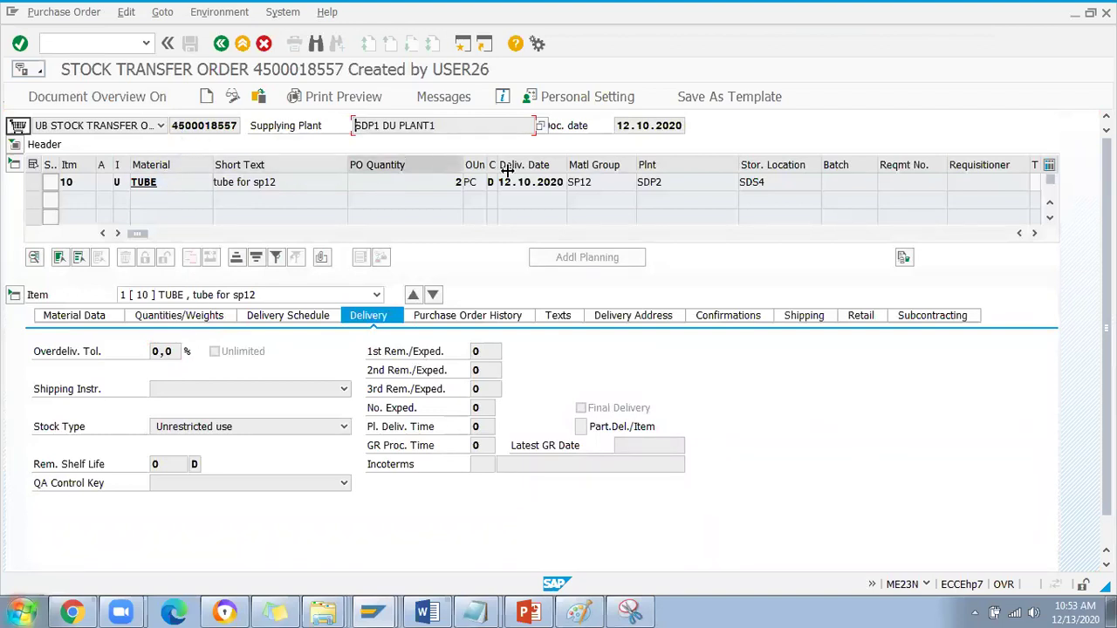
Copy the number of the TUBE stock transfer order into the new order's first item as its reference purchasing document.
left_click_drag(173, 125, 239, 126)
key("ctrl+c")
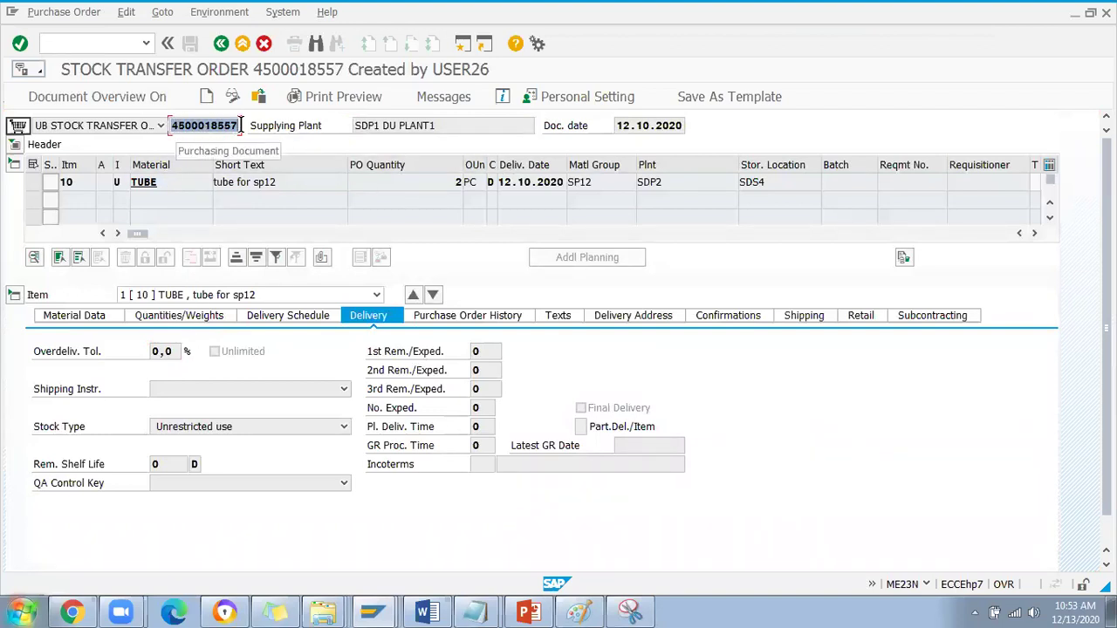
key("alt+Tab")
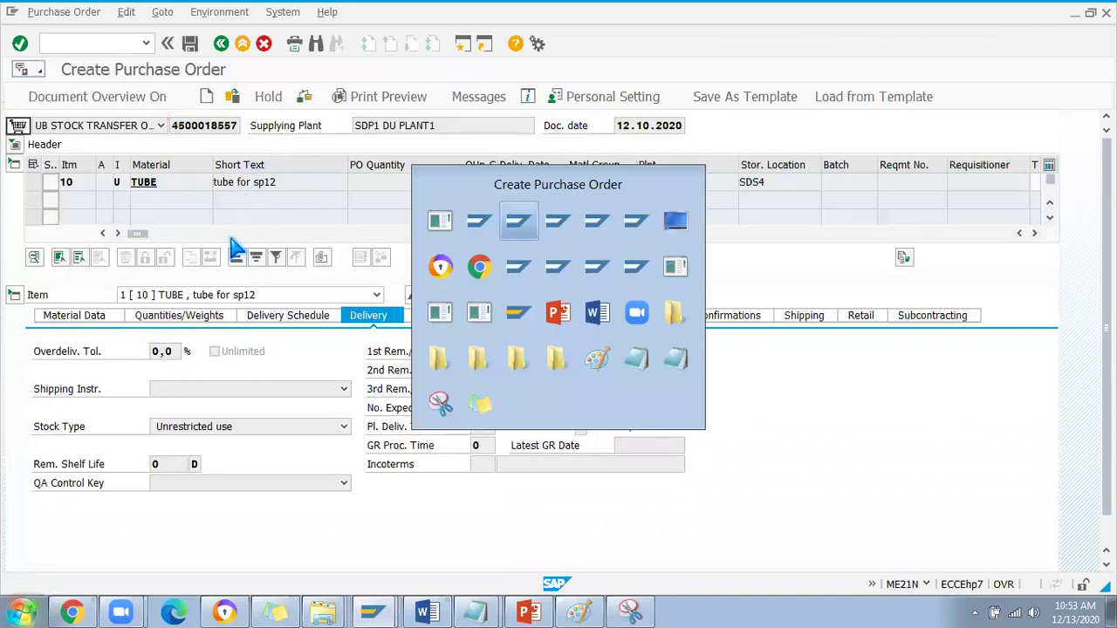
left_click_drag(138, 485, 666, 481)
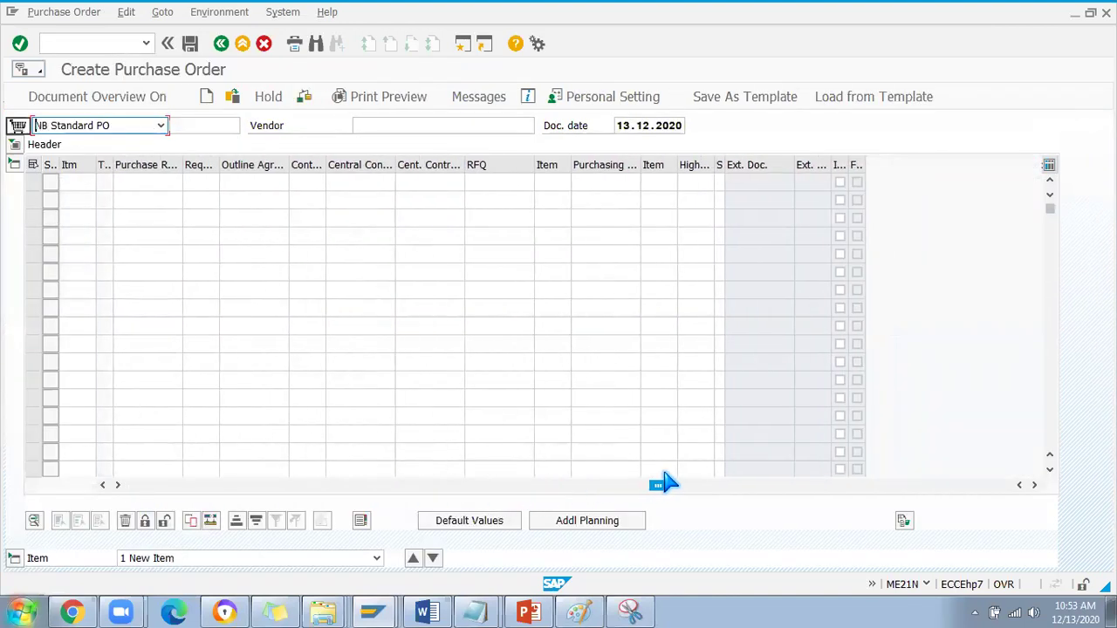
left_click(593, 184)
key("ctrl+v")
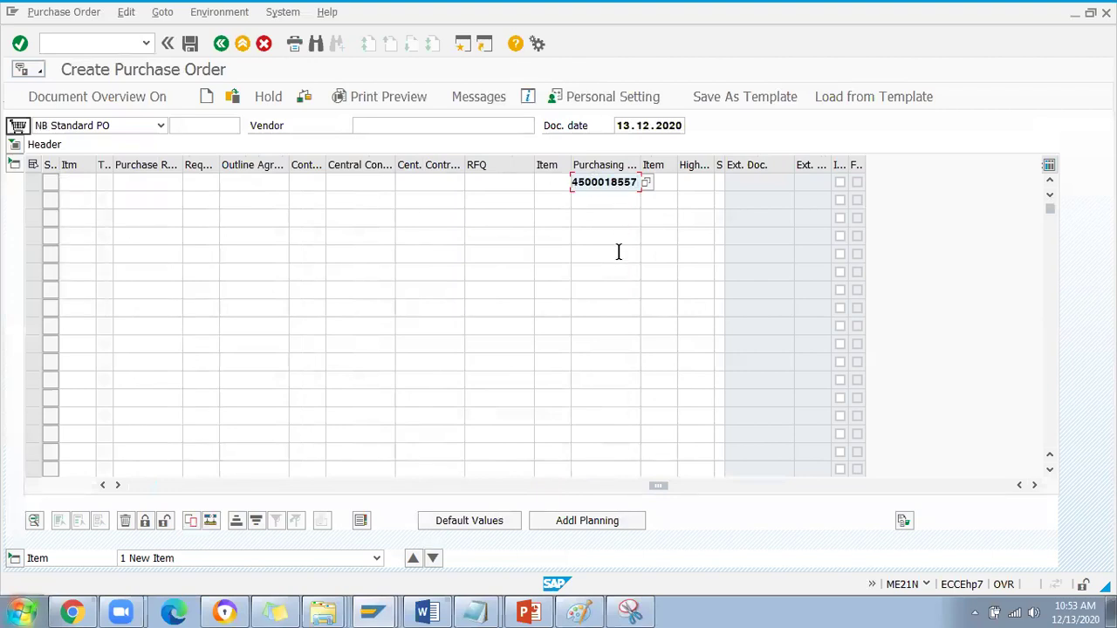
key("Return")
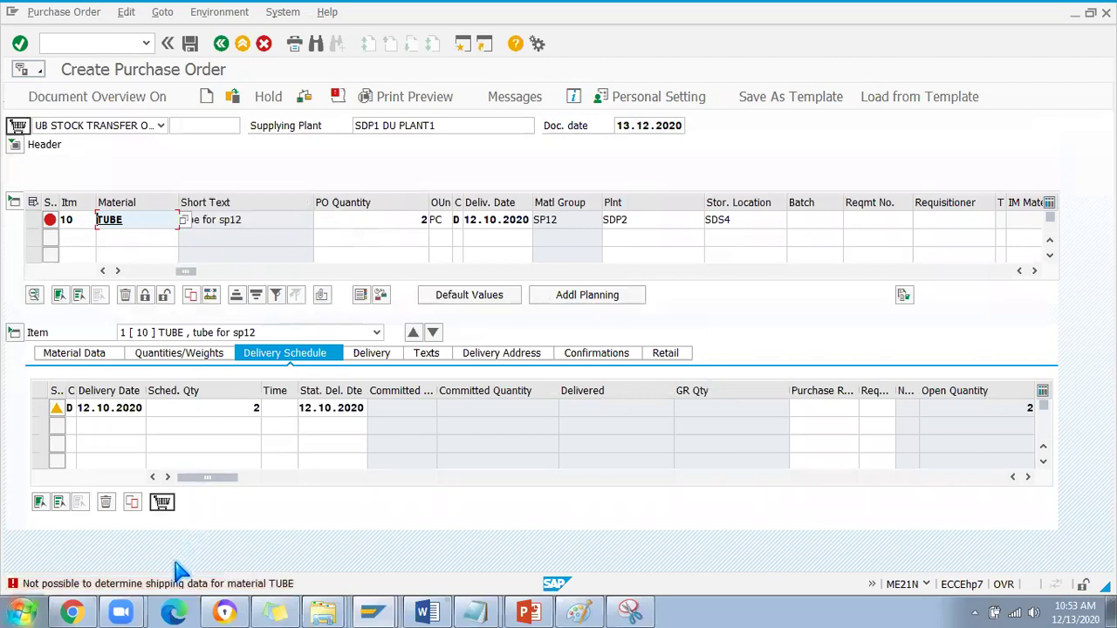
Read the detailed explanation of the shipping data error for material TUBE and return to the first columns of the item overview.
double_click(179, 583)
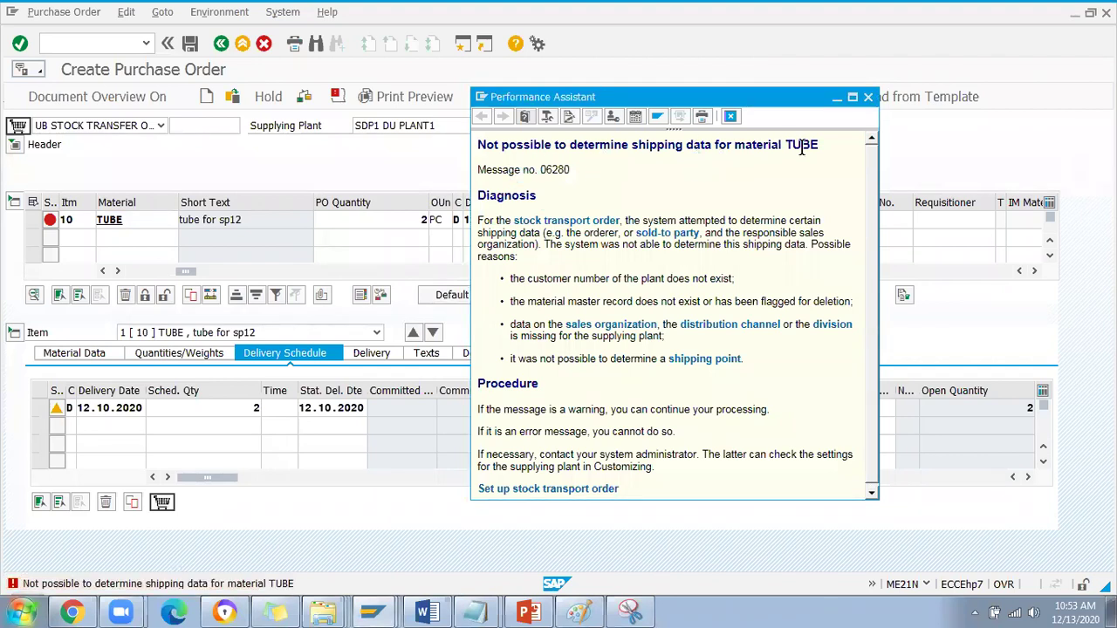
left_click(868, 97)
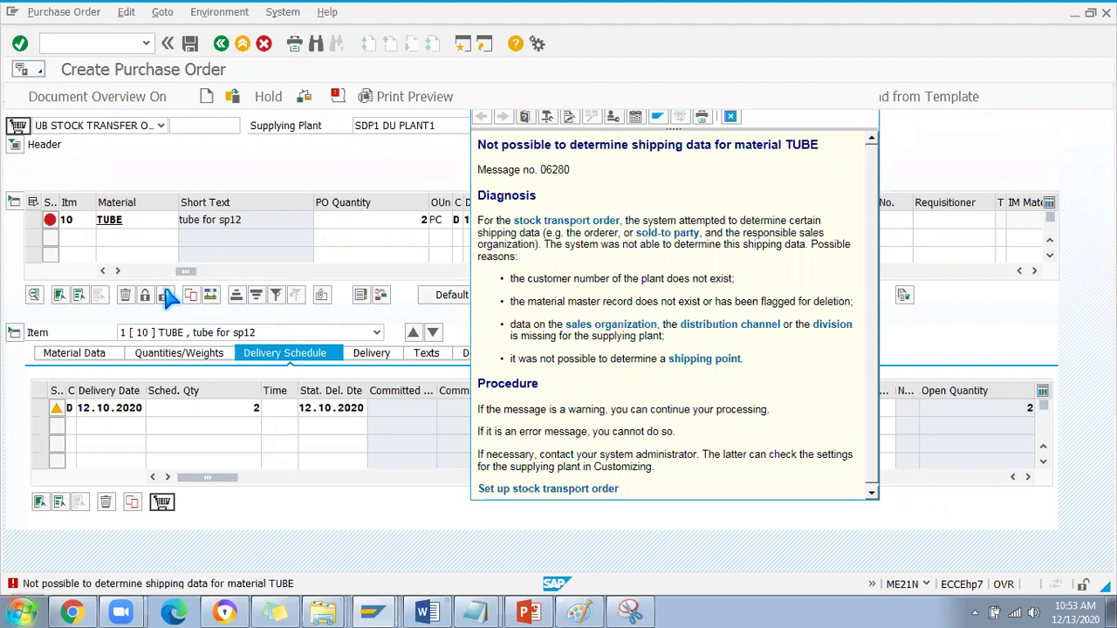
left_click_drag(186, 272, 101, 259)
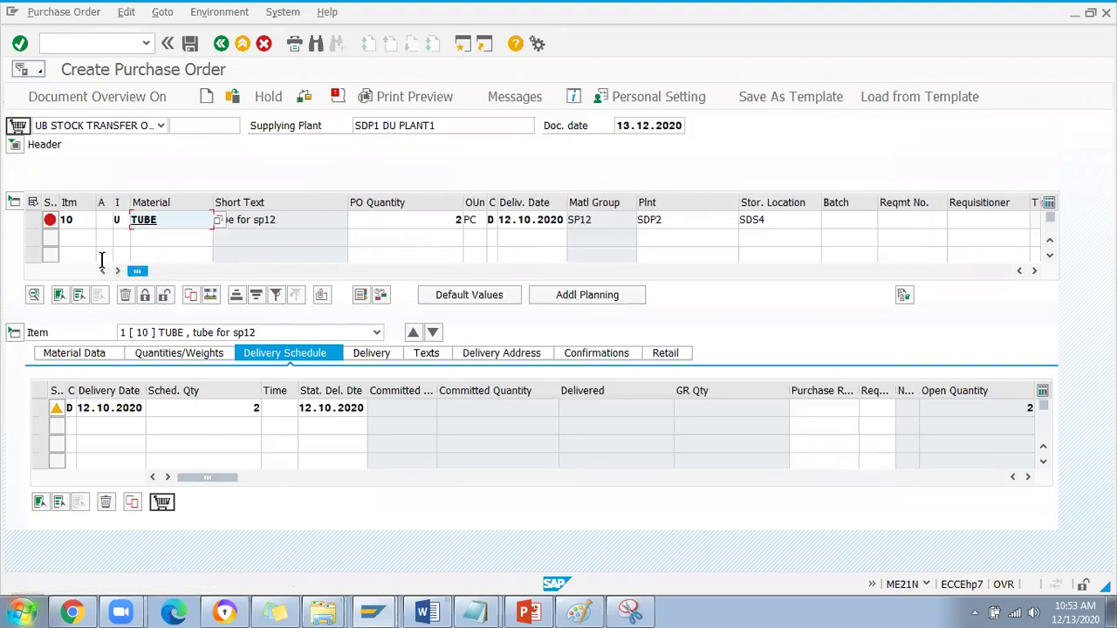
Open the SAP Reference IMG with transaction SPRO in a new session.
left_click(462, 45)
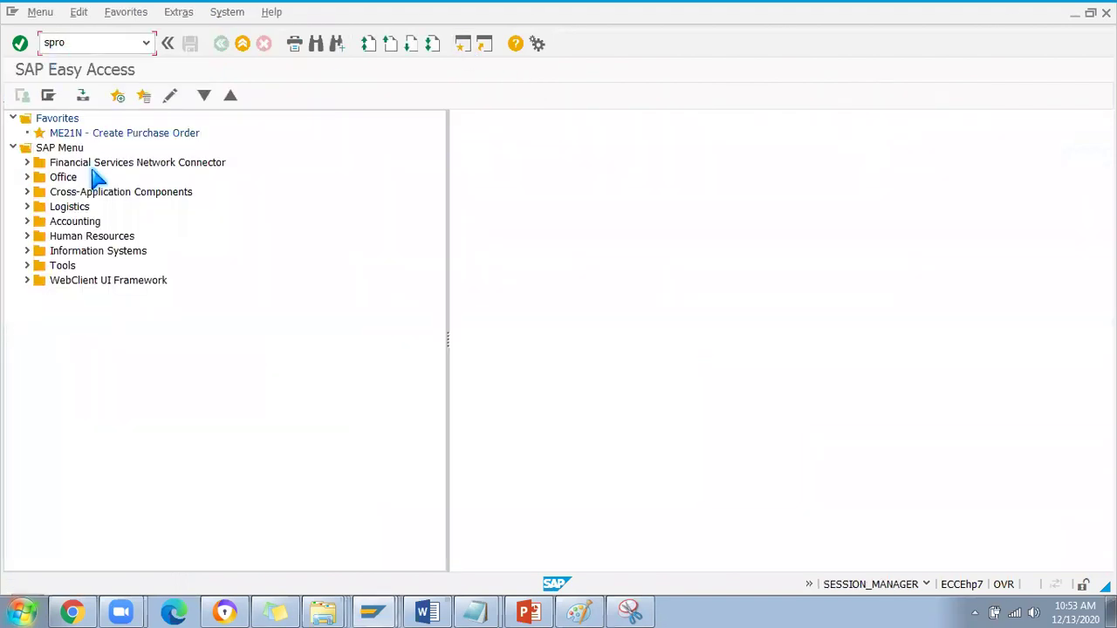
key("Return")
left_click(87, 100)
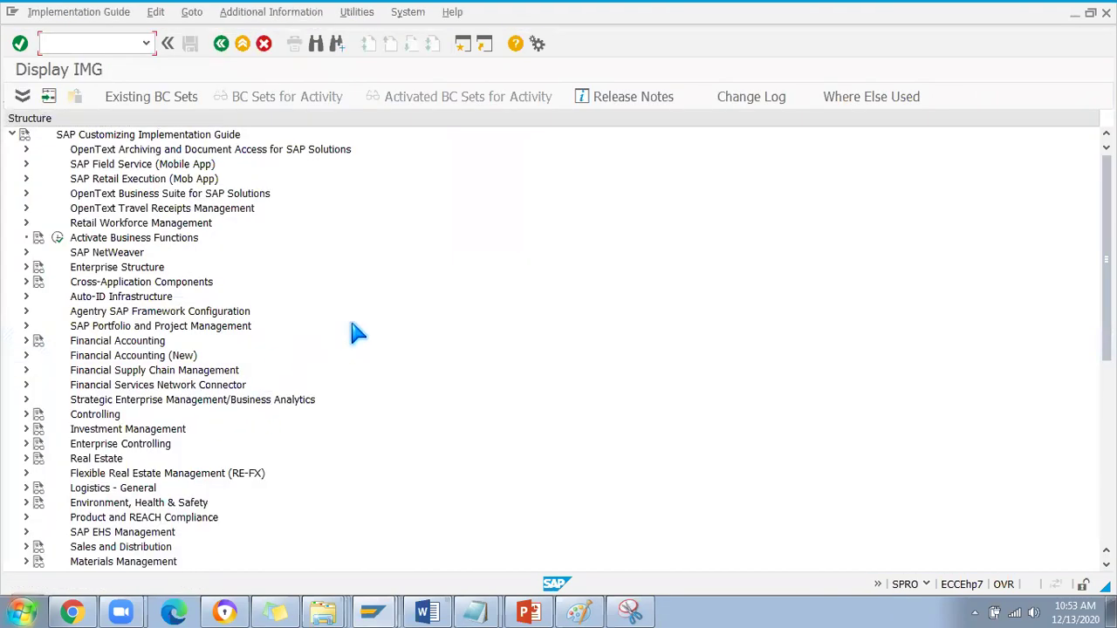
Expand Materials Management, Purchasing, Purchase Order in the implementation guide and look over its customizing activities.
scroll(413, 443, "down", 5)
scroll(273, 399, "down", 1)
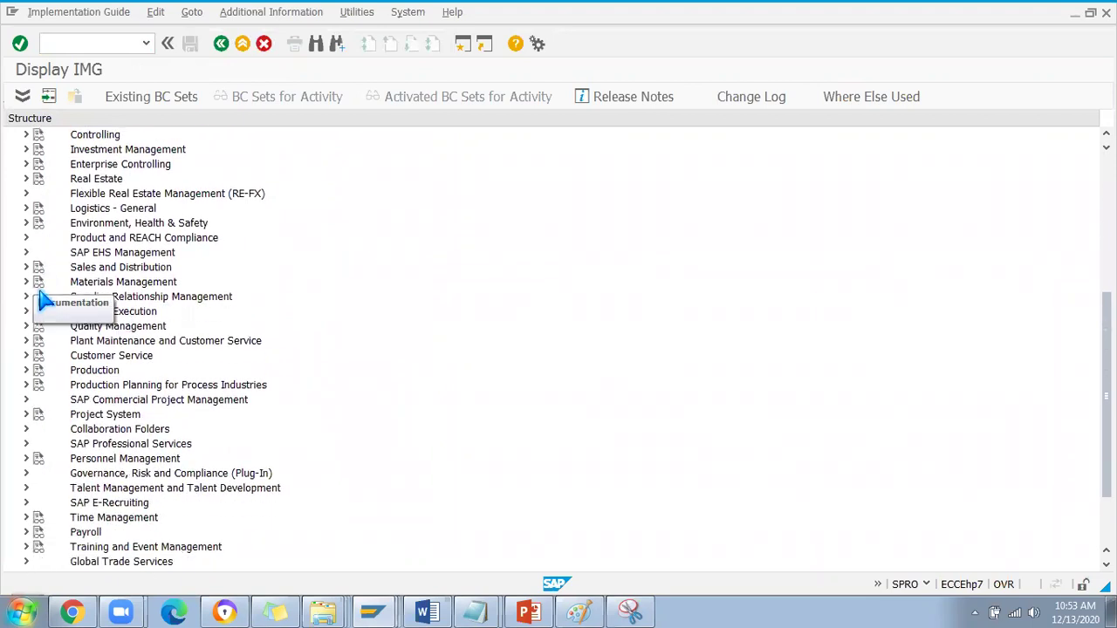
left_click(26, 282)
left_click(39, 325)
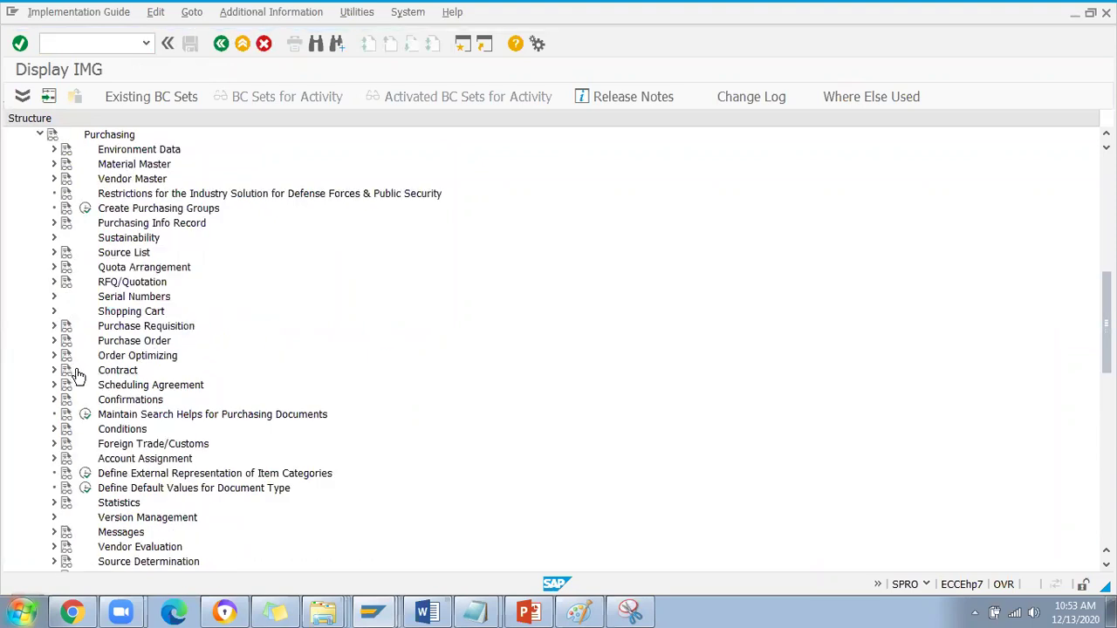
scroll(174, 377, "up", 2)
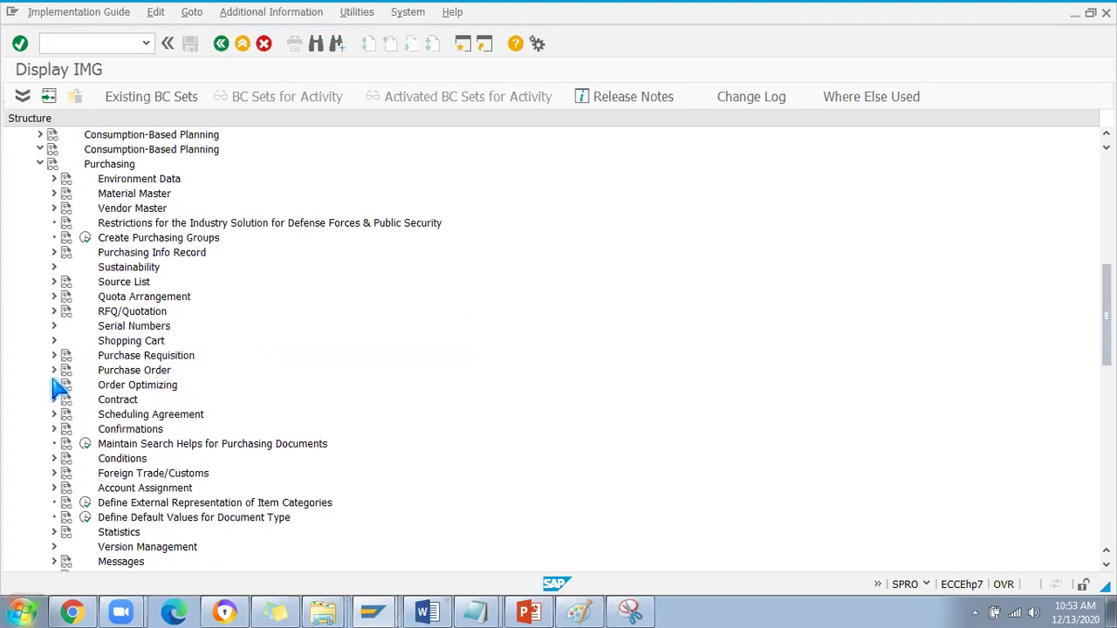
left_click(53, 370)
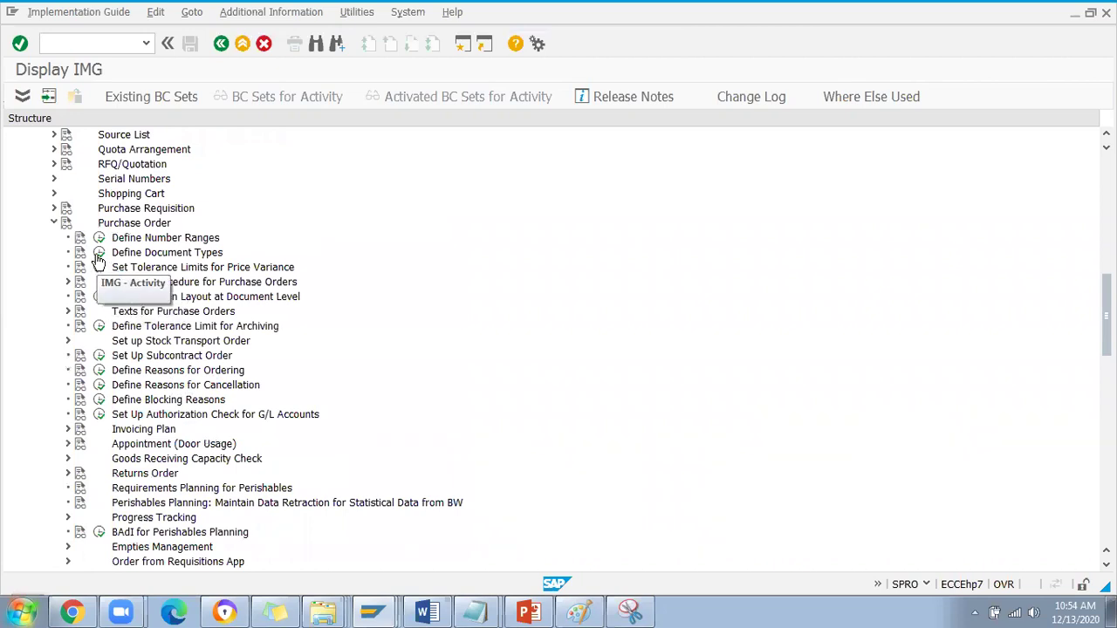
Collapse the Purchase Order and Purchasing nodes and expand Logistics Execution in the implementation guide.
scroll(200, 237, "up", 5)
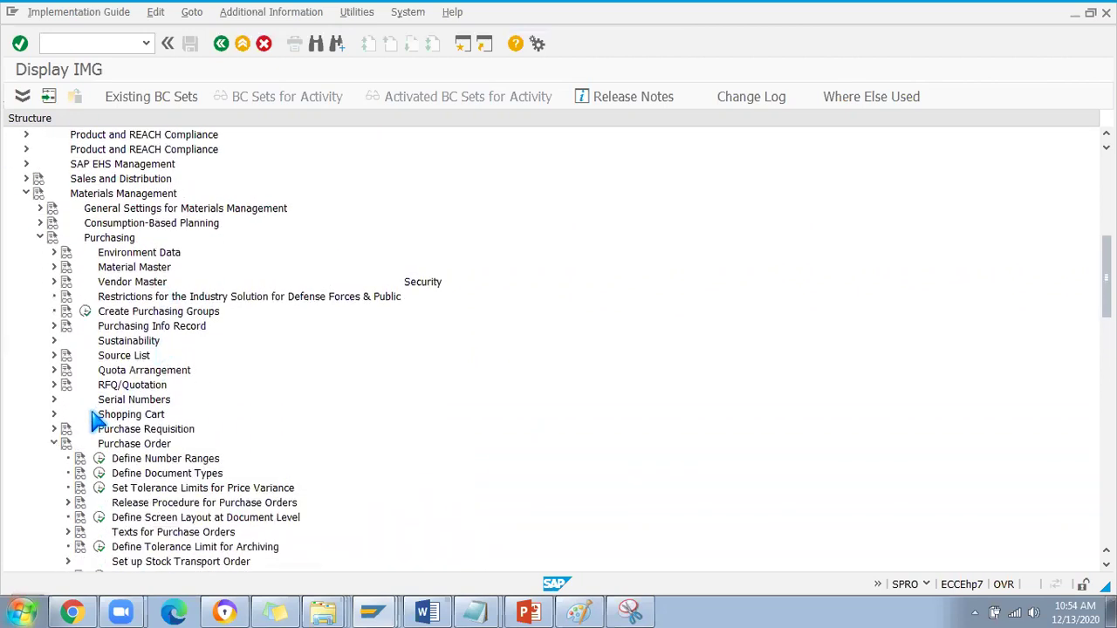
left_click(53, 443)
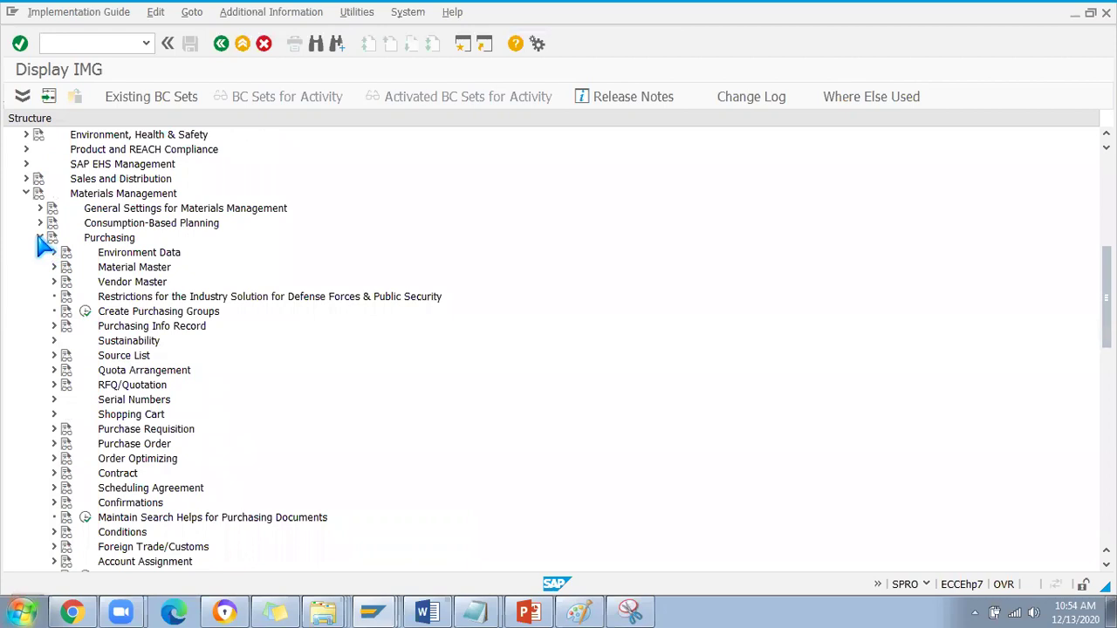
left_click(39, 238)
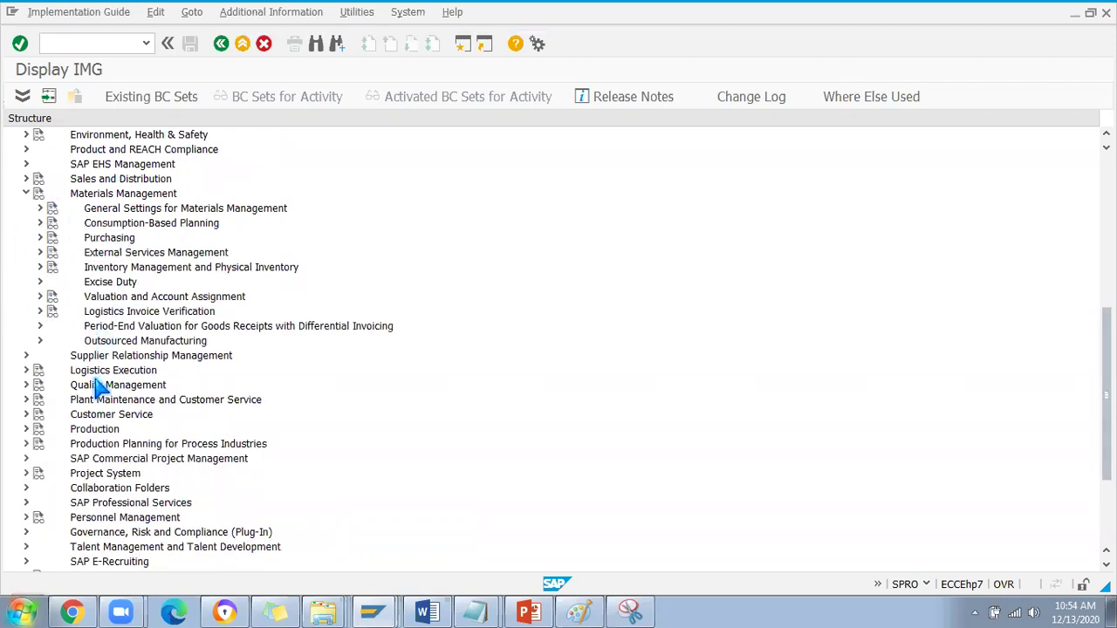
left_click(25, 370)
scroll(117, 417, "down", 5)
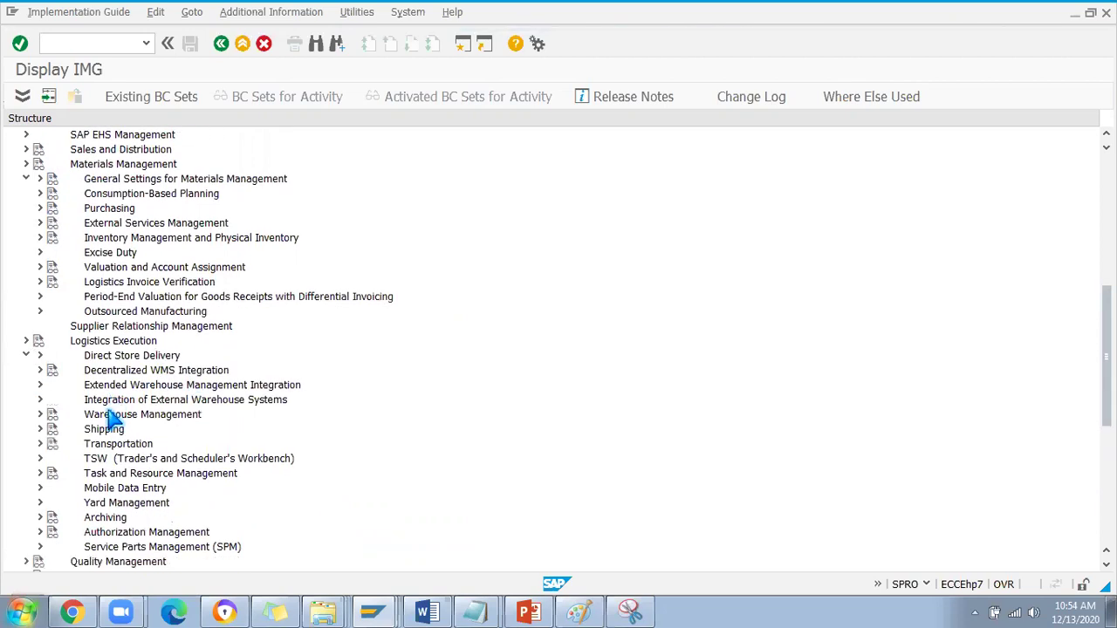
Expand Shipping and Basic Shipping Functions, review the Configure Global Shipping Data settings, and return to the implementation guide.
left_click(39, 385)
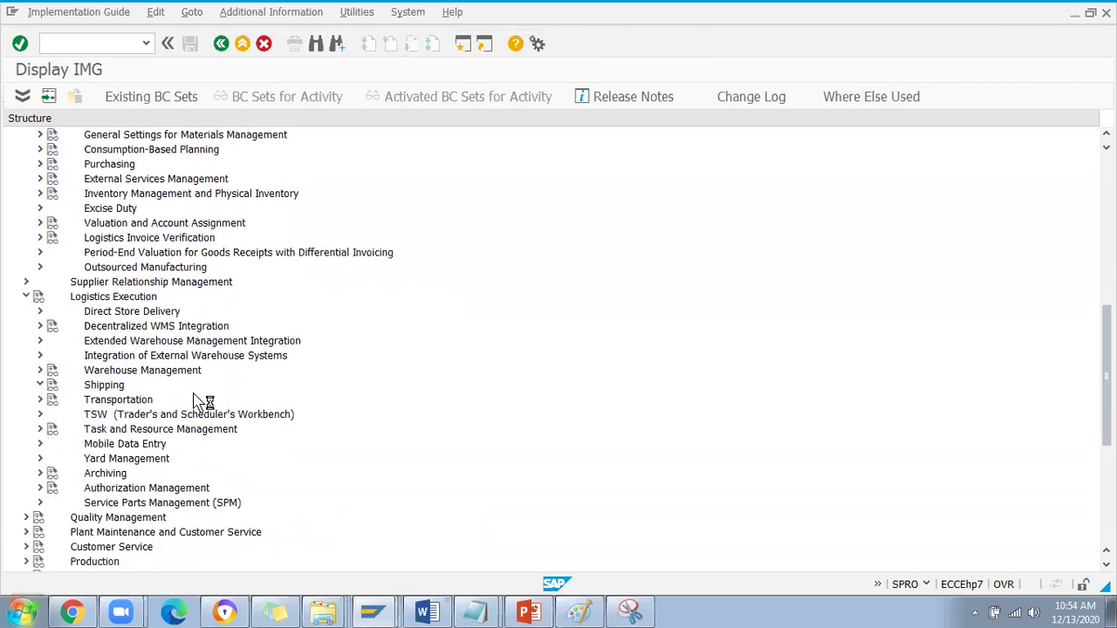
scroll(245, 436, "down", 2)
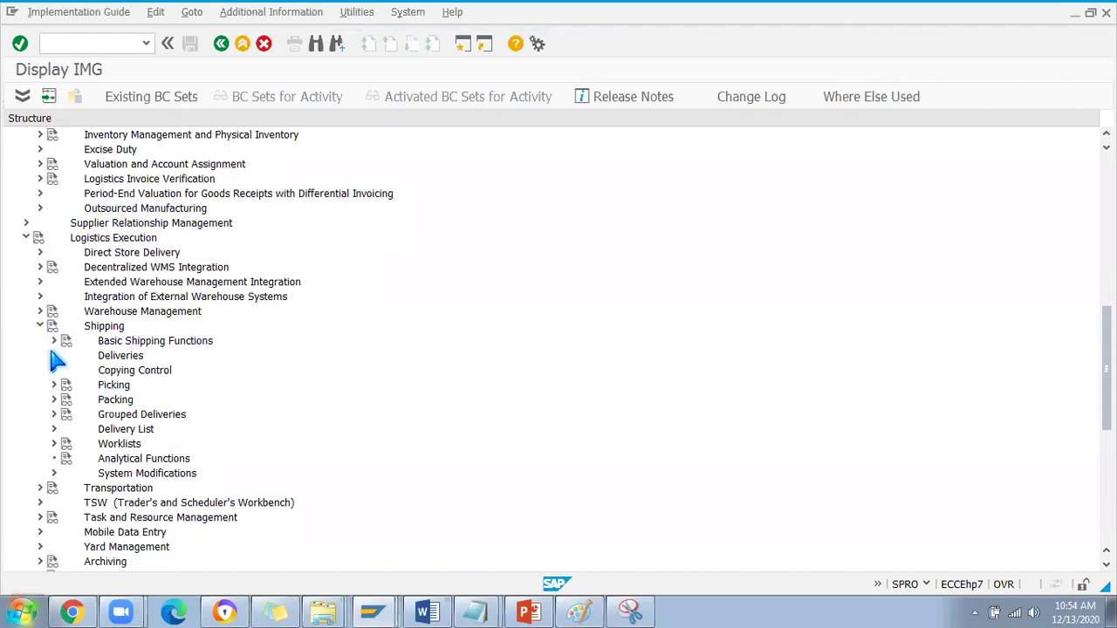
left_click(53, 341)
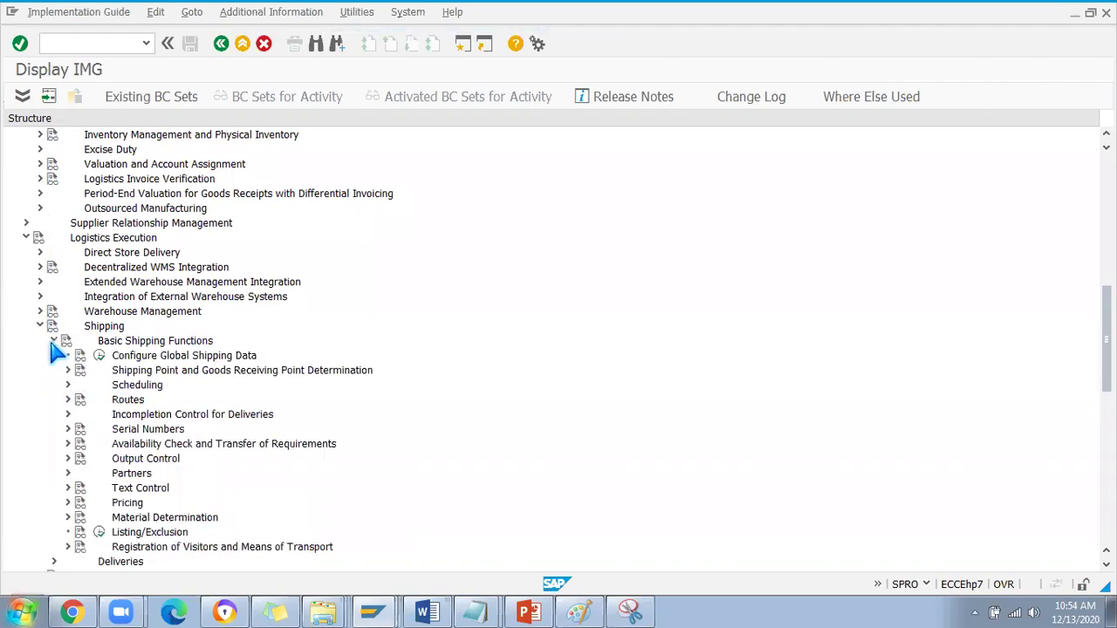
left_click(99, 356)
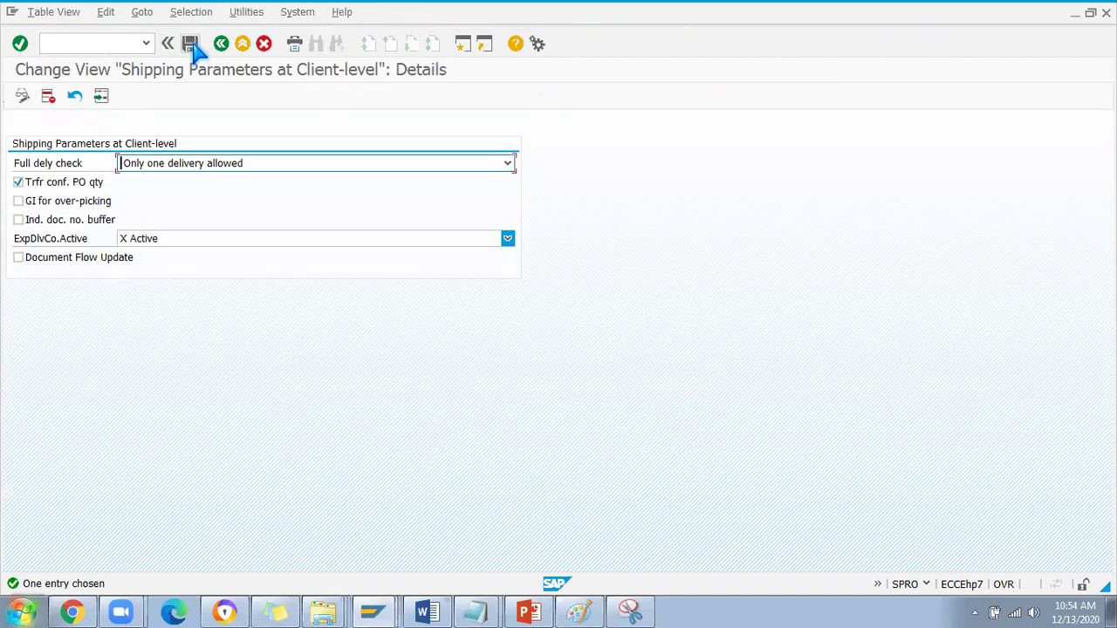
left_click(222, 43)
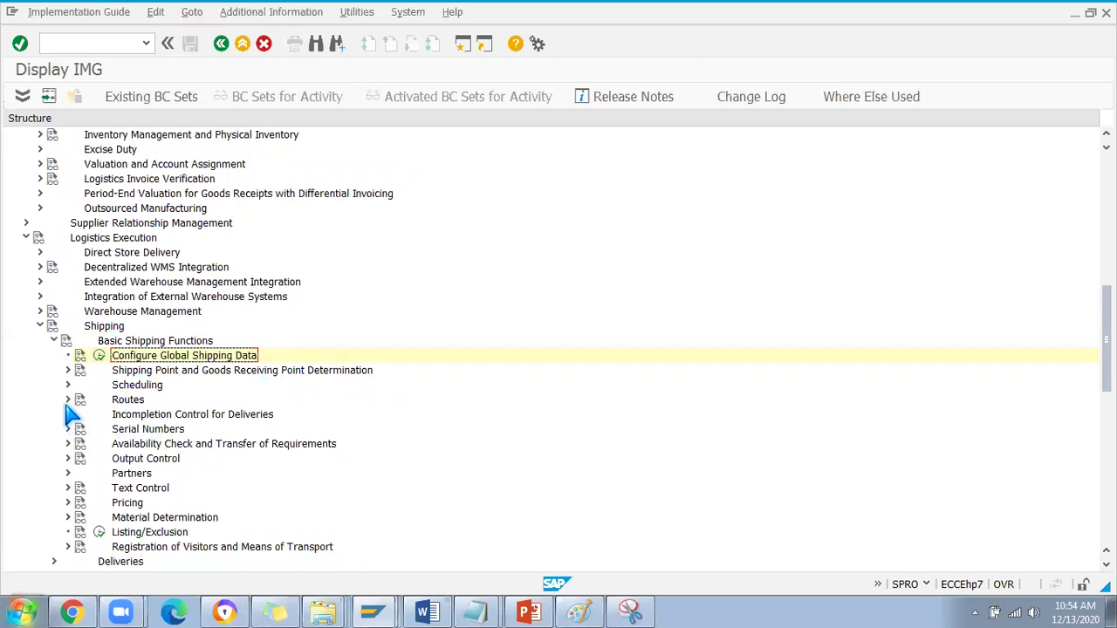
Open the Assign Shipping Points activity under Shipping Point and Goods Receiving Point Determination.
left_click(68, 370)
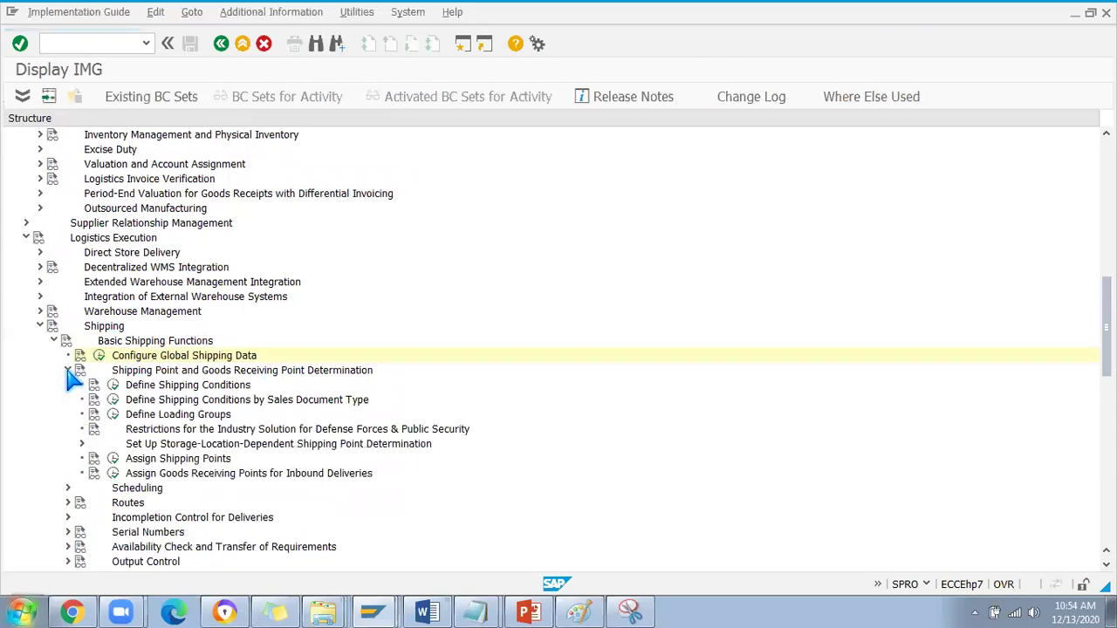
left_click(144, 403)
scroll(225, 420, "down", 1)
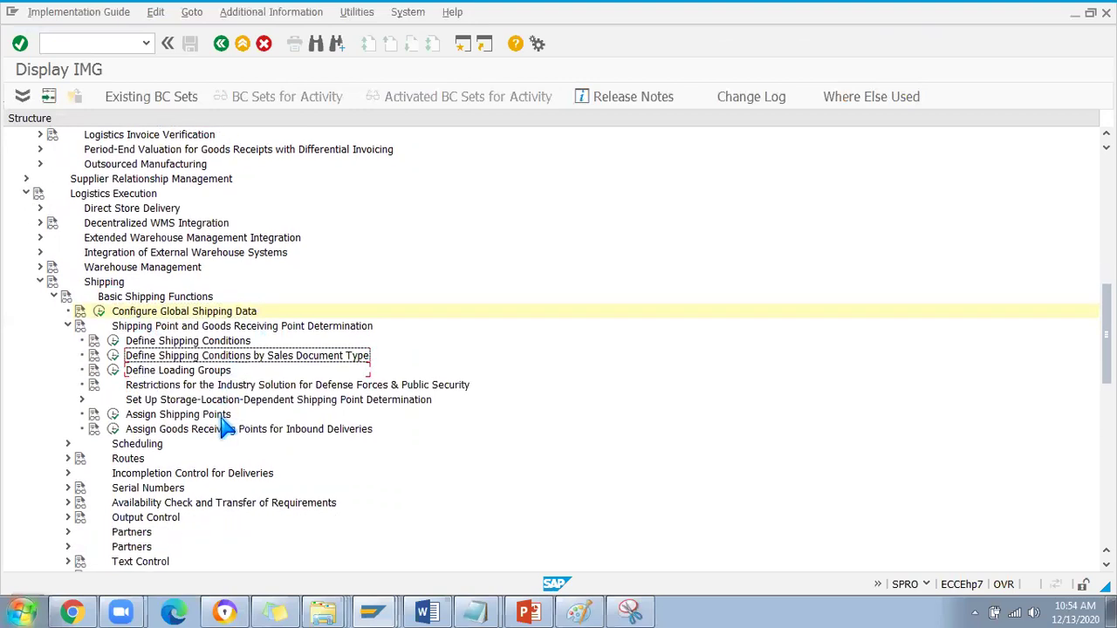
scroll(225, 427, "down", 1)
left_click(111, 401)
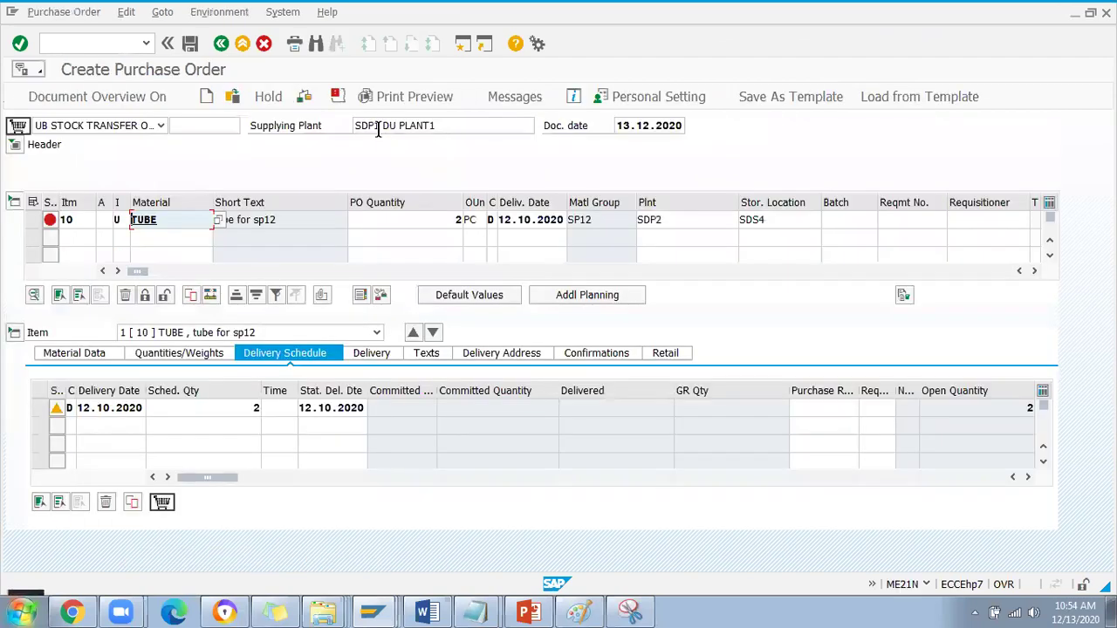
Check the supplying plant in the new purchase order and position the shipping point determination table at plant SDP1.
left_click(378, 129)
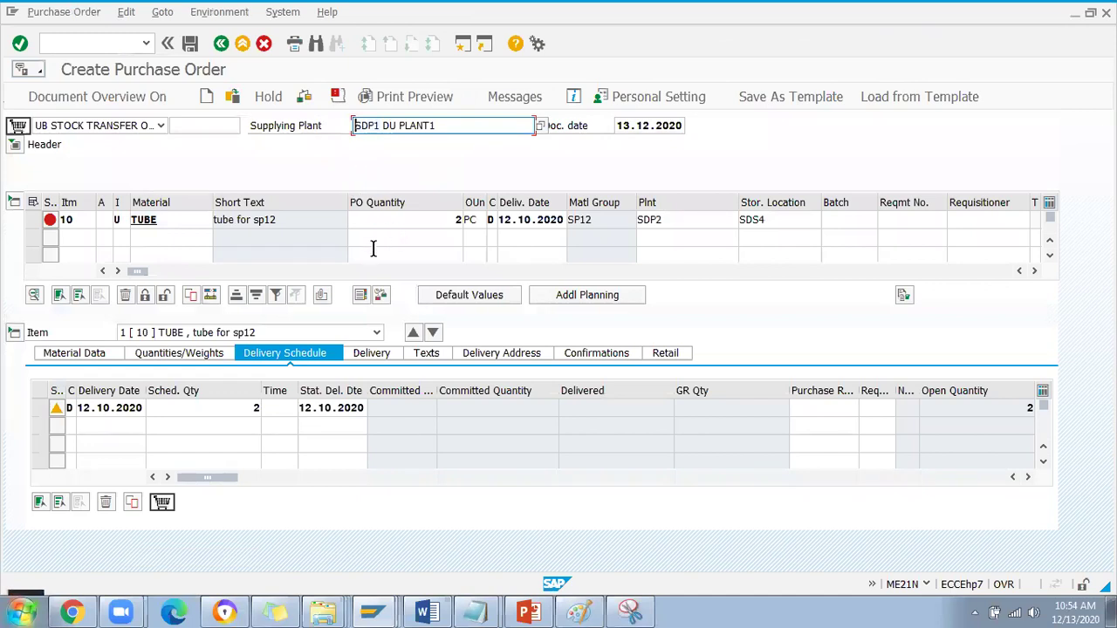
key("alt+Tab")
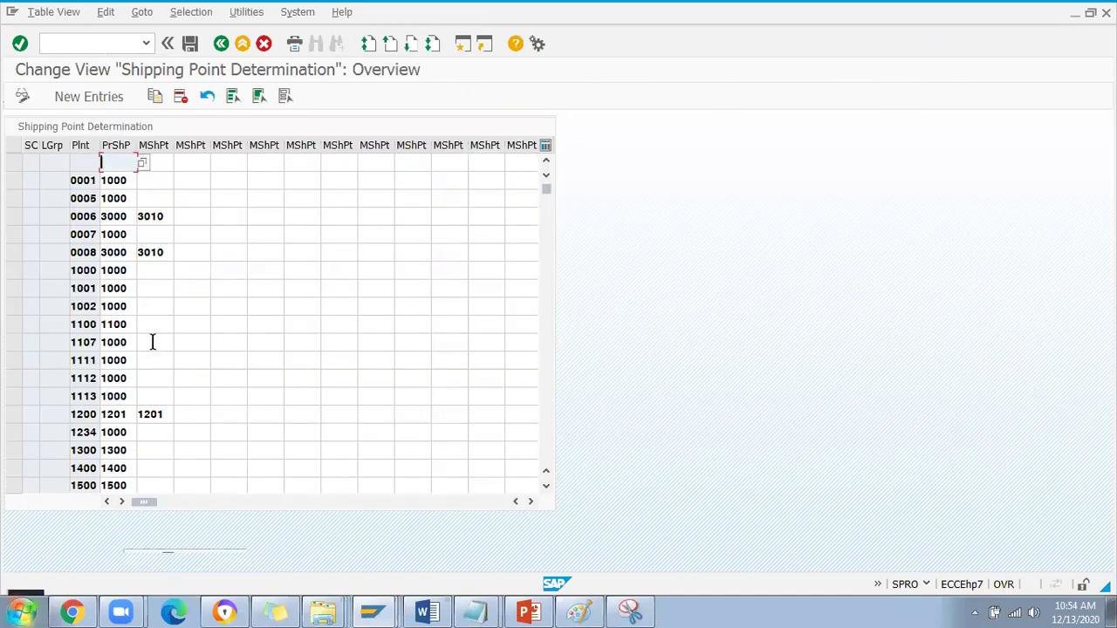
left_click(192, 557)
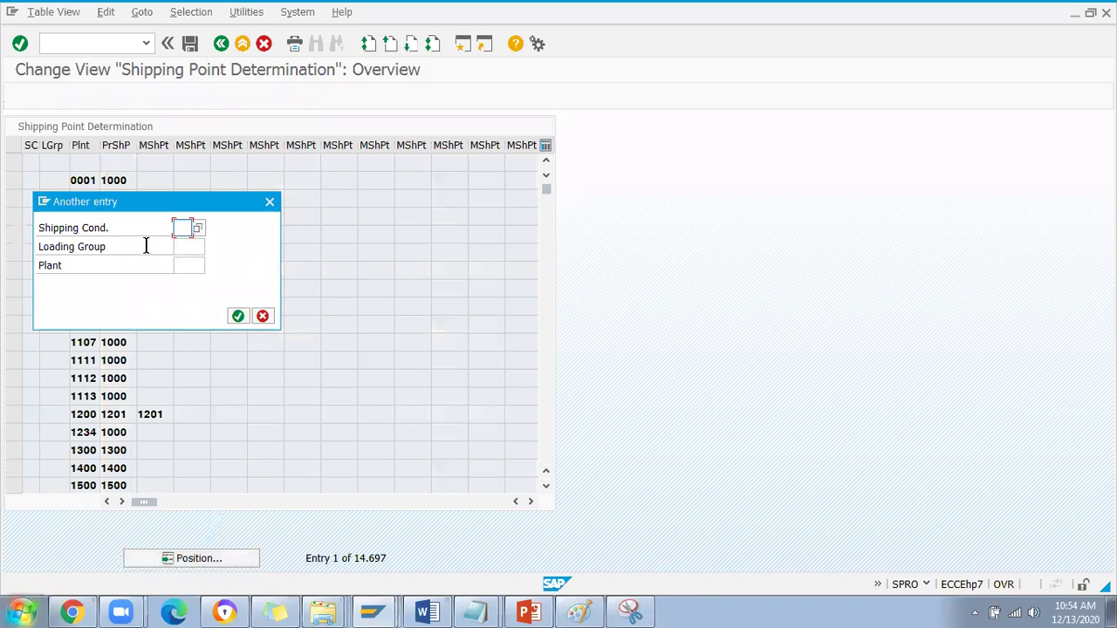
left_click(188, 265)
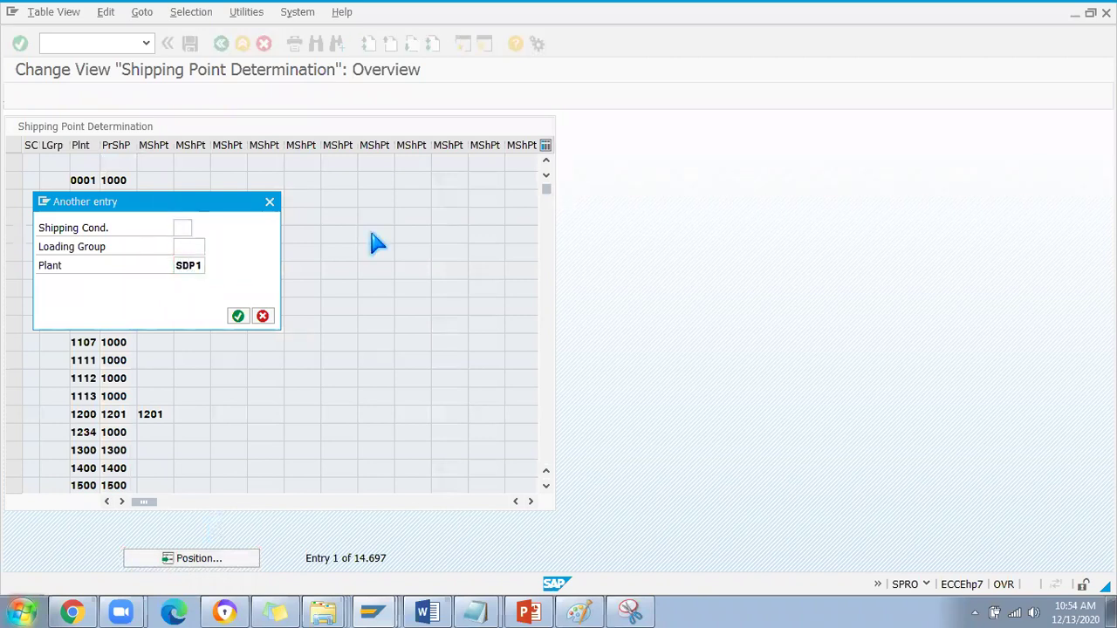
key("Return")
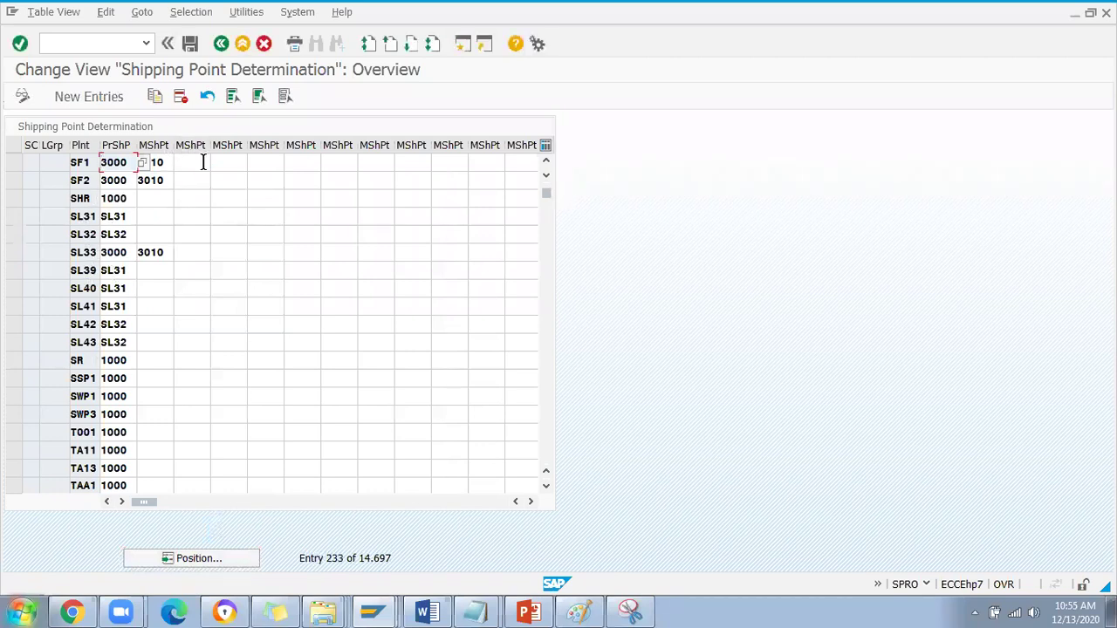
Look up plant SDP2 in the shipping point determination table.
left_click(545, 164)
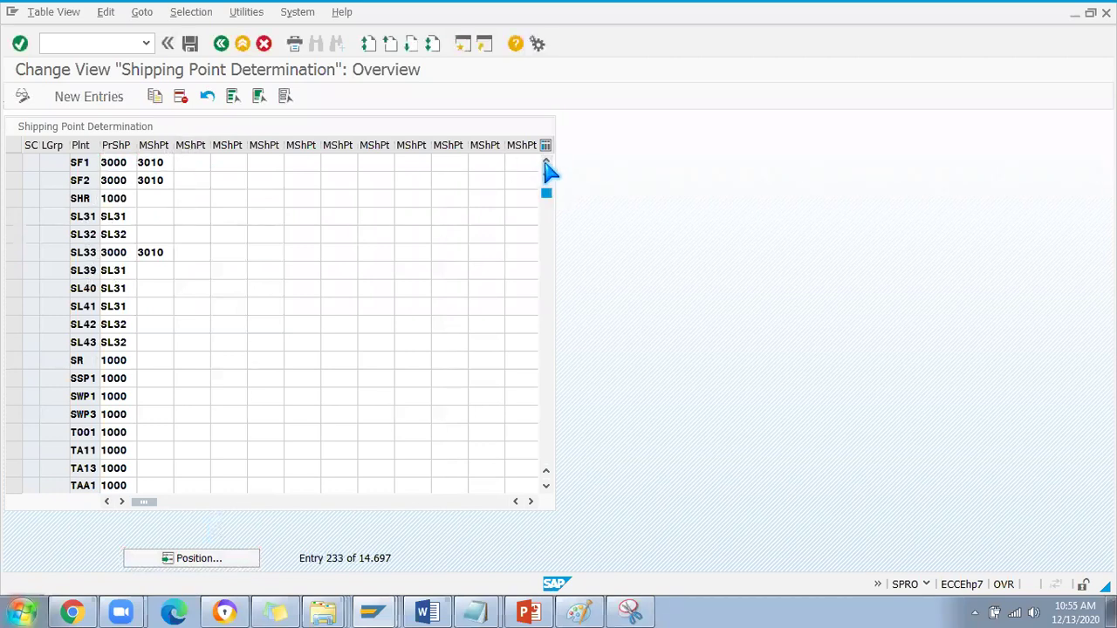
left_click(545, 164)
left_click(209, 562)
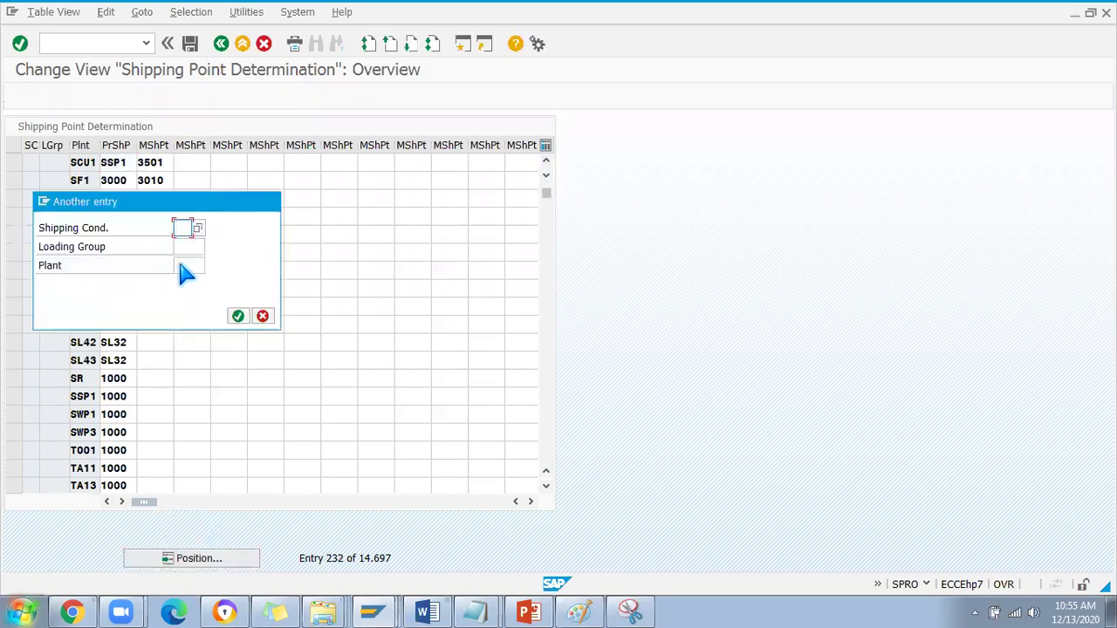
left_click(183, 265)
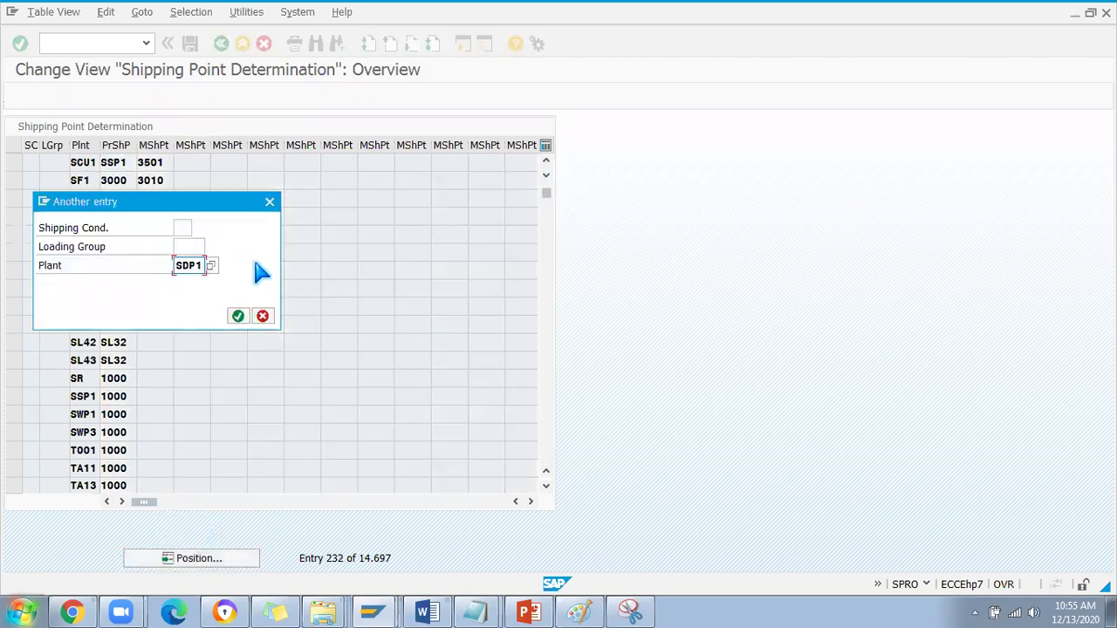
type("2")
key("Return")
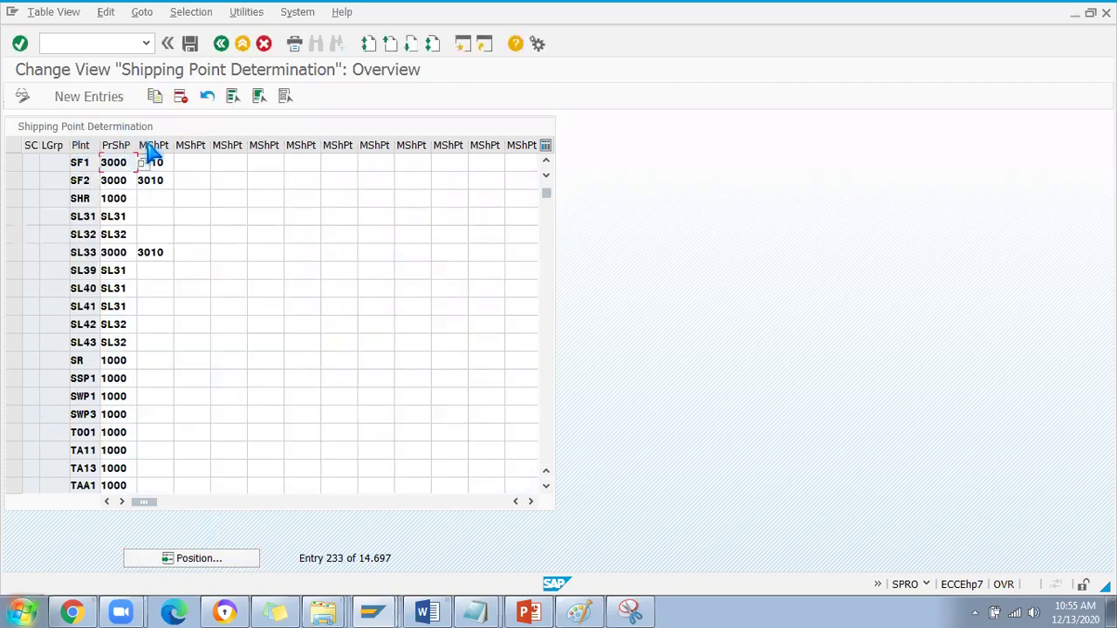
Start copying the shipping point determination entry for plant 1000 and widen the plant column for editing.
left_click_drag(173, 145, 180, 144)
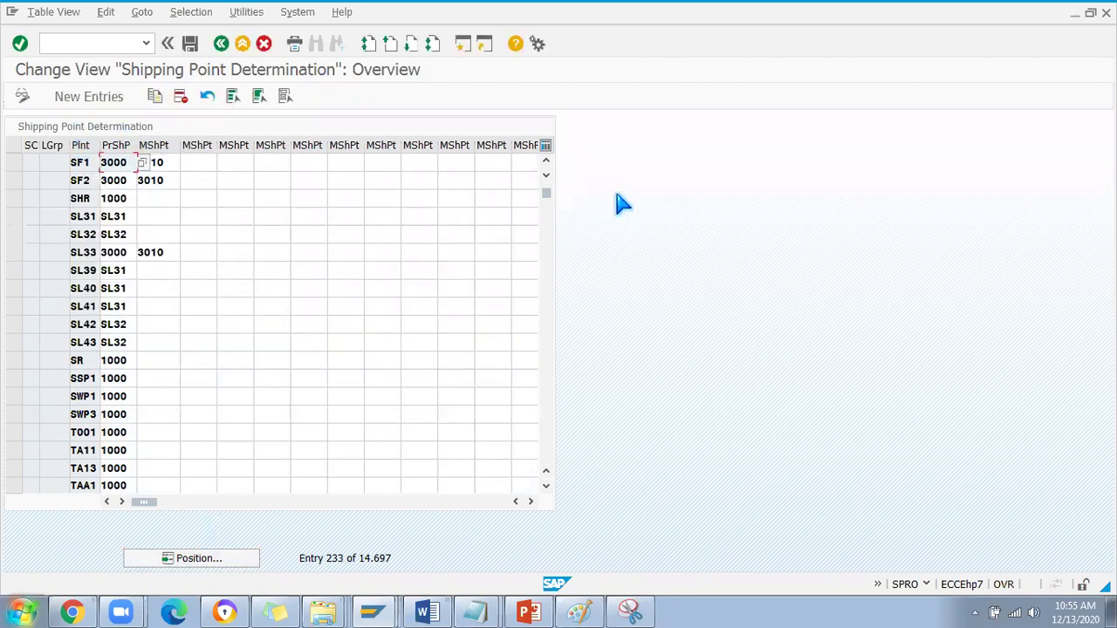
left_click_drag(546, 192, 493, 174)
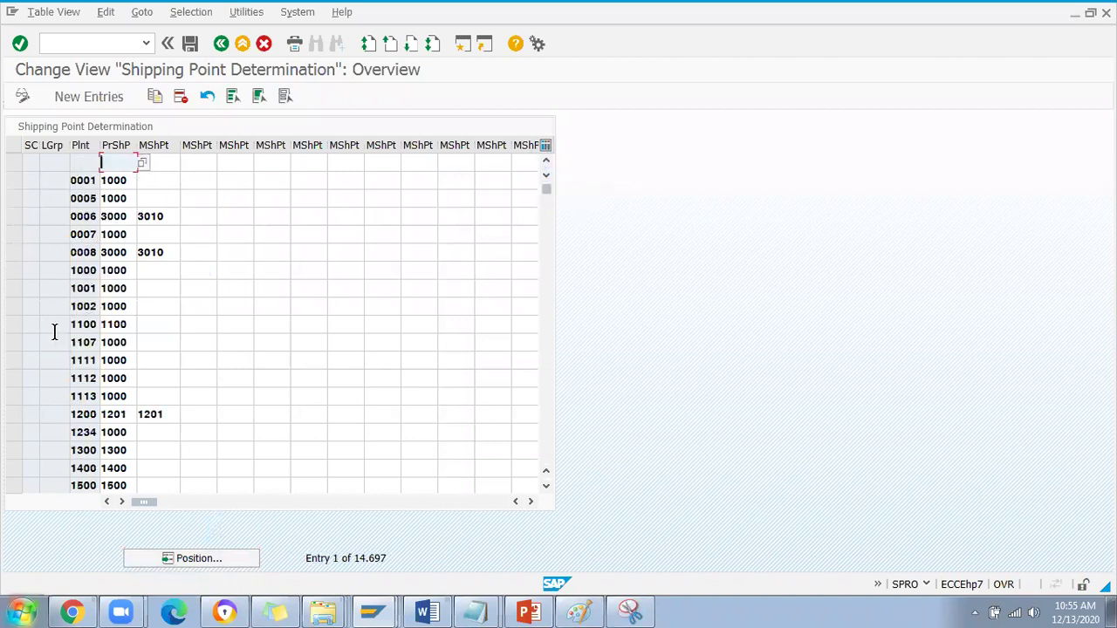
left_click(14, 271)
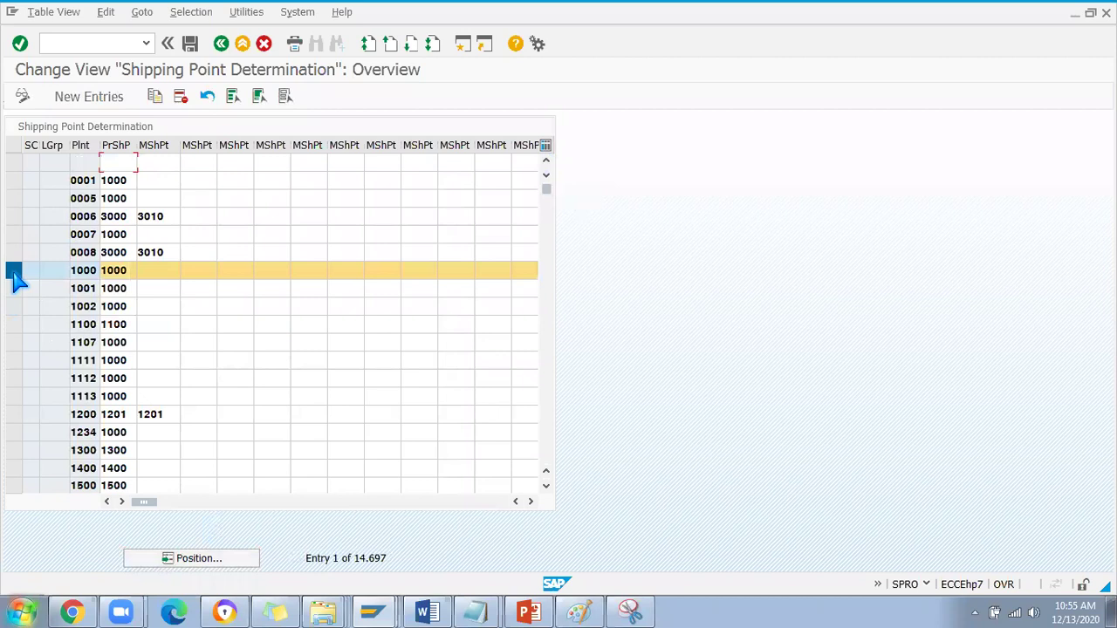
left_click(154, 96)
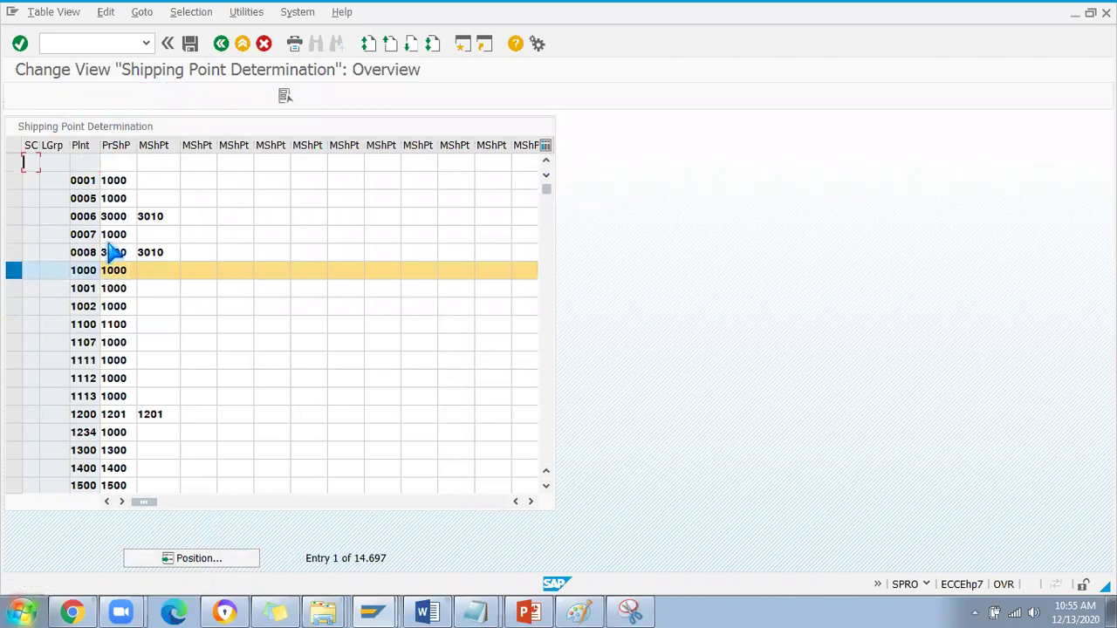
left_click_drag(102, 144, 152, 144)
left_click(102, 162)
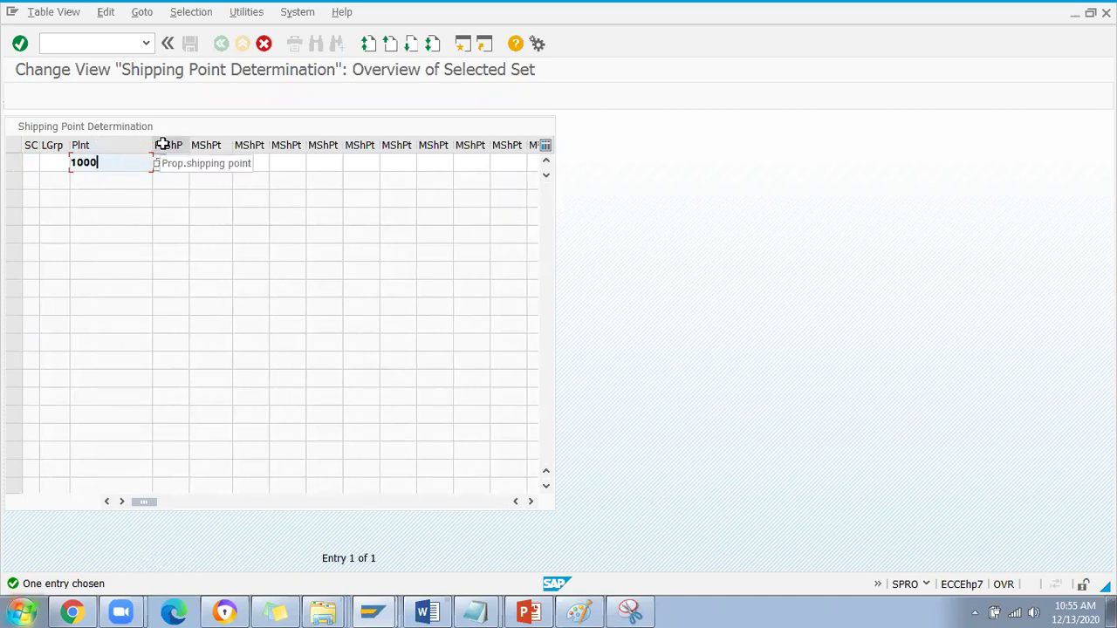
left_click(178, 166)
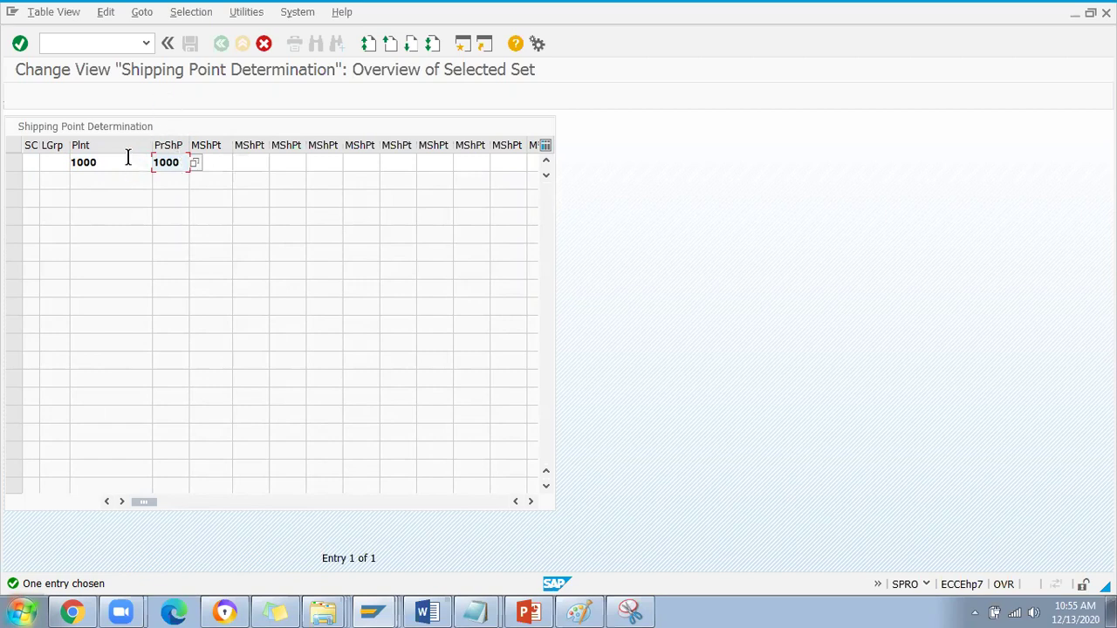
left_click(100, 159)
Check the shipping point and supplying plant in the existing stock transfer order for TUBE, and return to the copied entry.
key("alt+Tab")
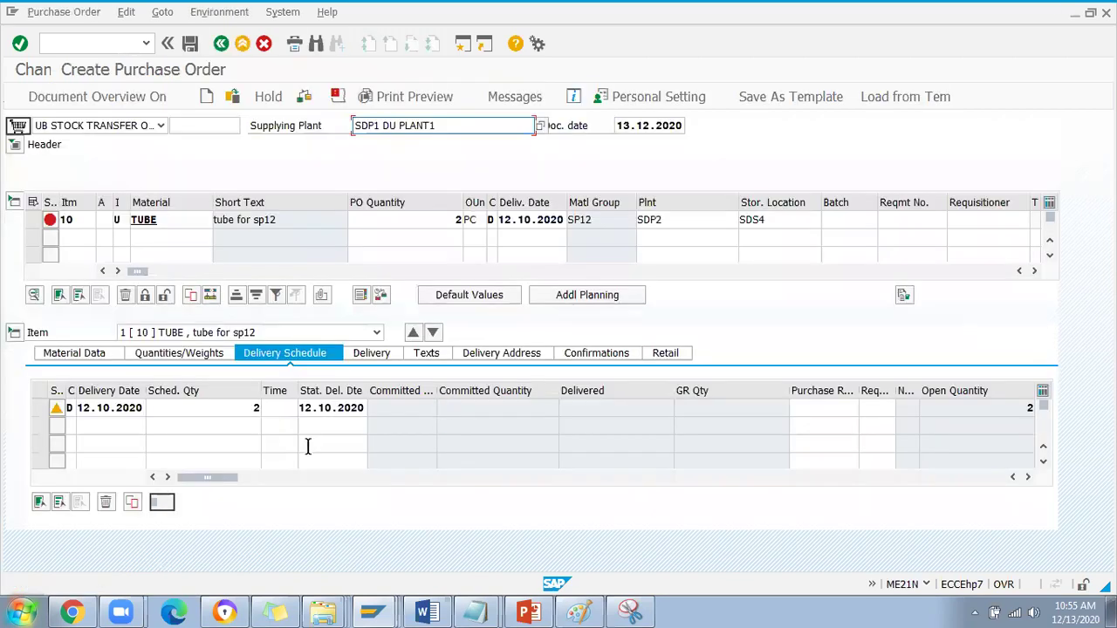
key("ctrl+s")
key("alt+Tab")
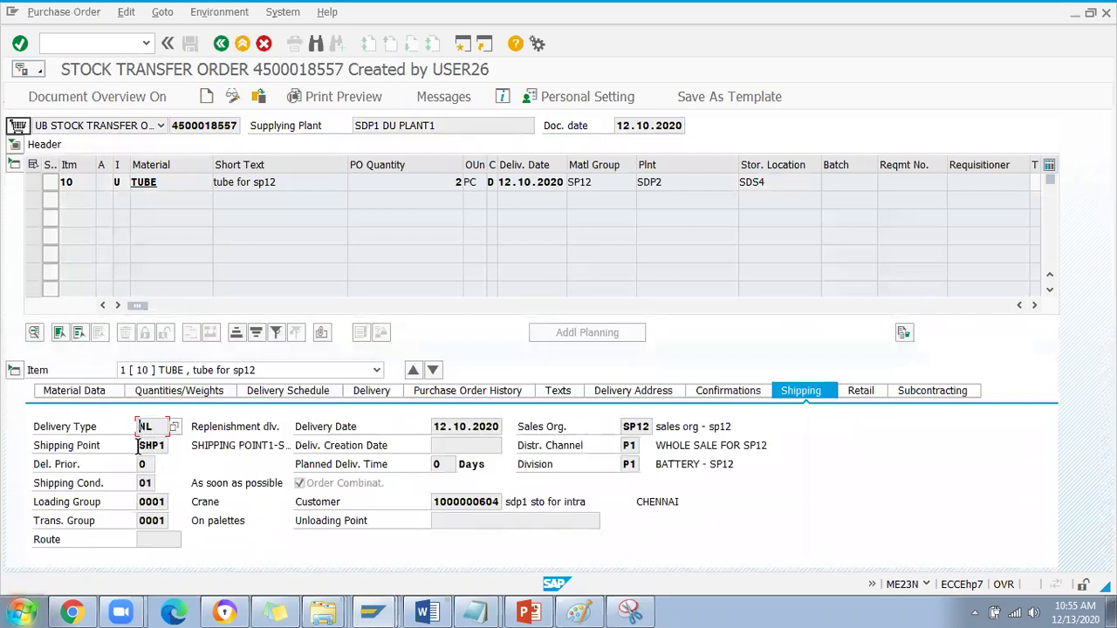
left_click(166, 447)
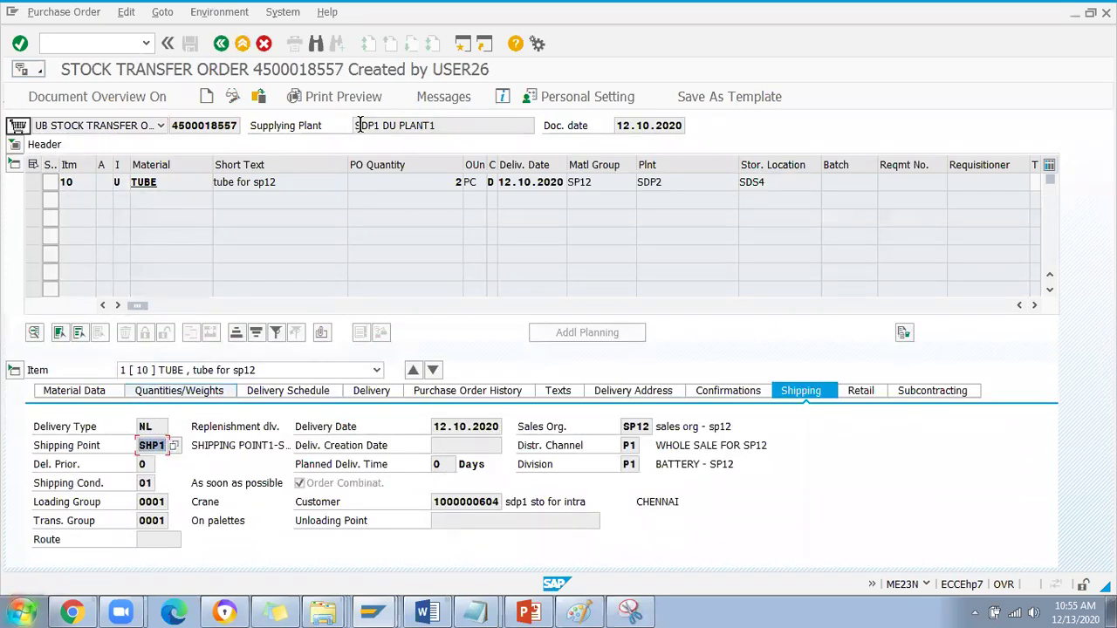
left_click_drag(379, 125, 340, 122)
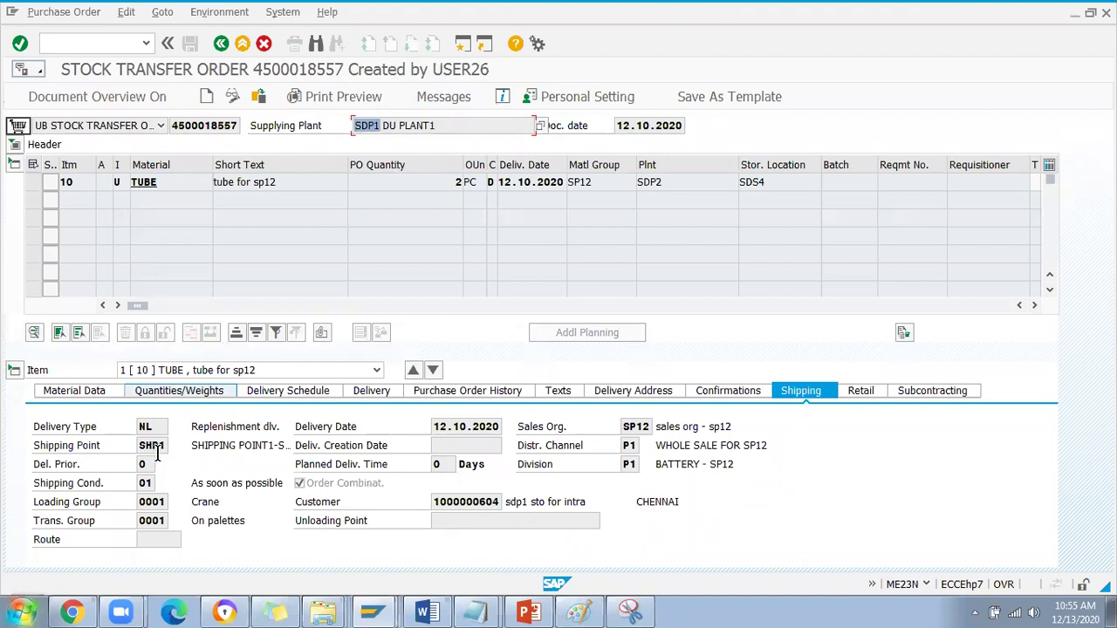
key("alt+Tab")
Set the copied entry's plant to SDP1, checking it against the supplying plant of the new purchase order.
key("Tab")
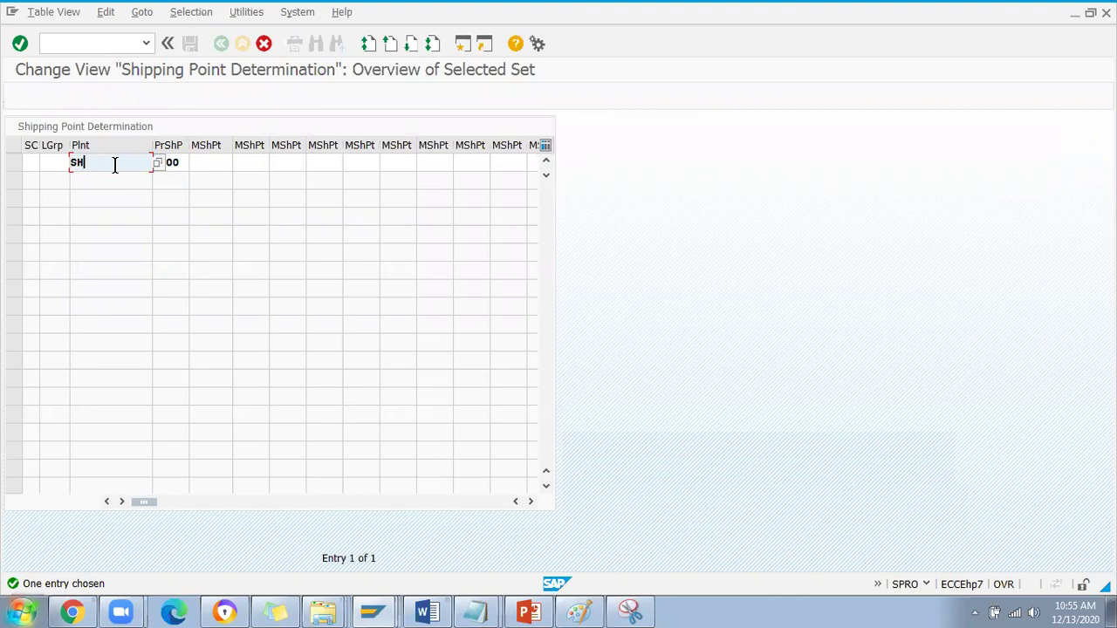
key("alt+Tab")
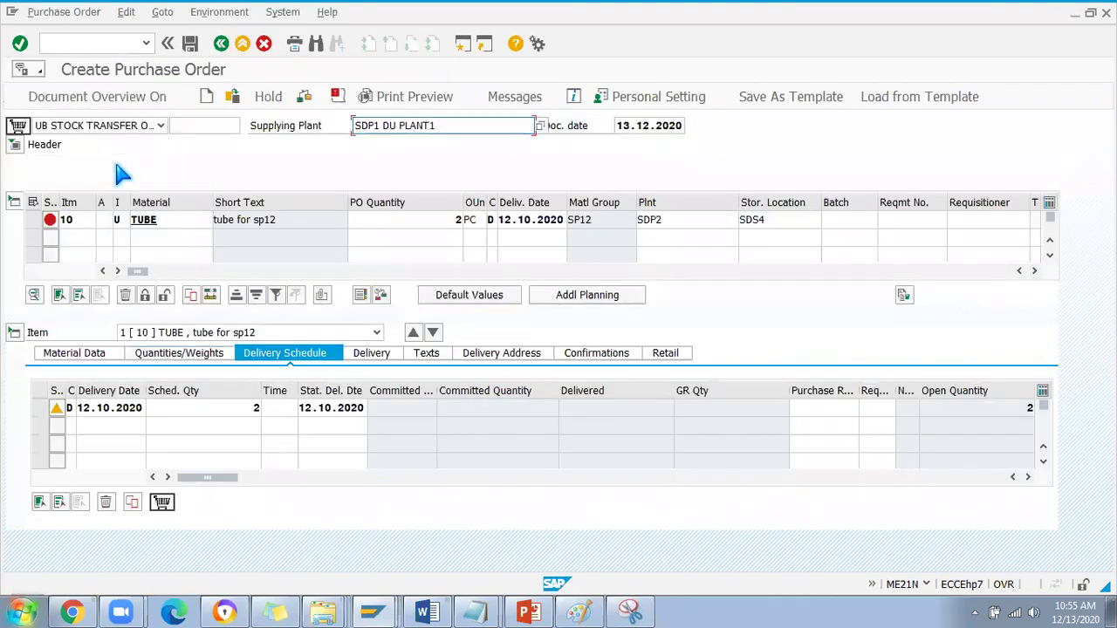
key("alt+Tab")
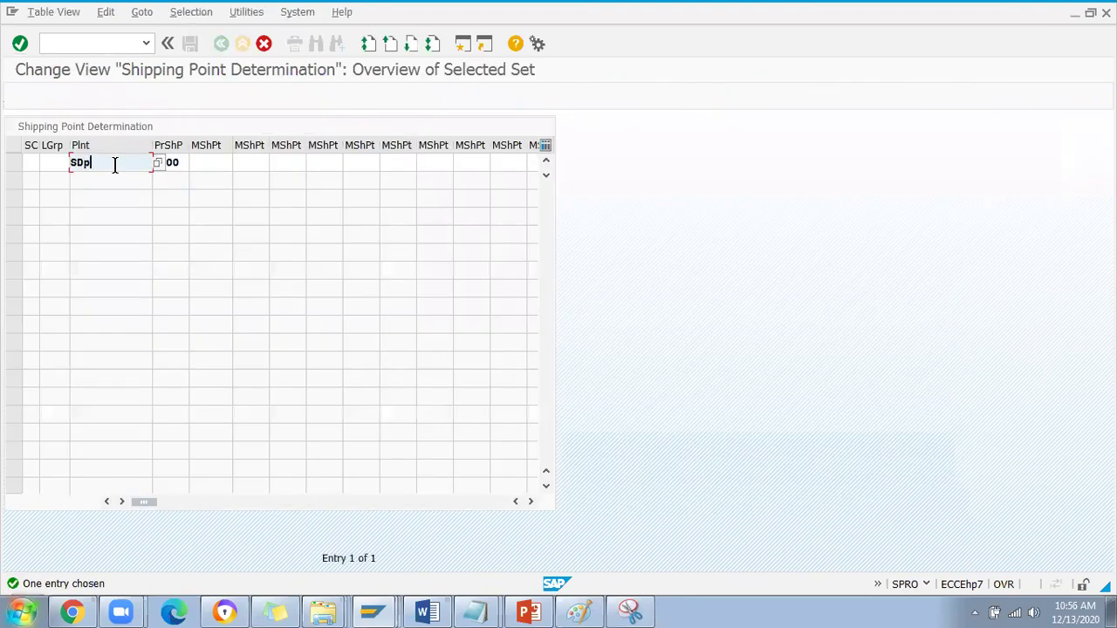
Copy shipping point SHP1 from the existing stock transfer order into the entry's proposed shipping point and accept the copied entry.
left_click(179, 164)
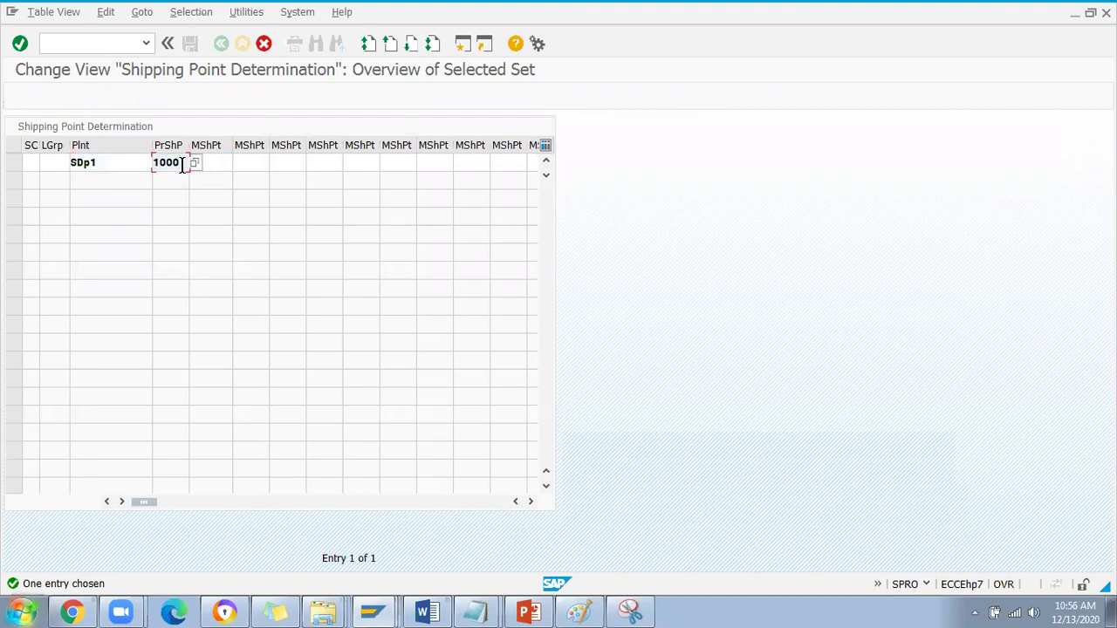
key("alt+Tab")
key("alt+Tab")
key("alt+Tab")
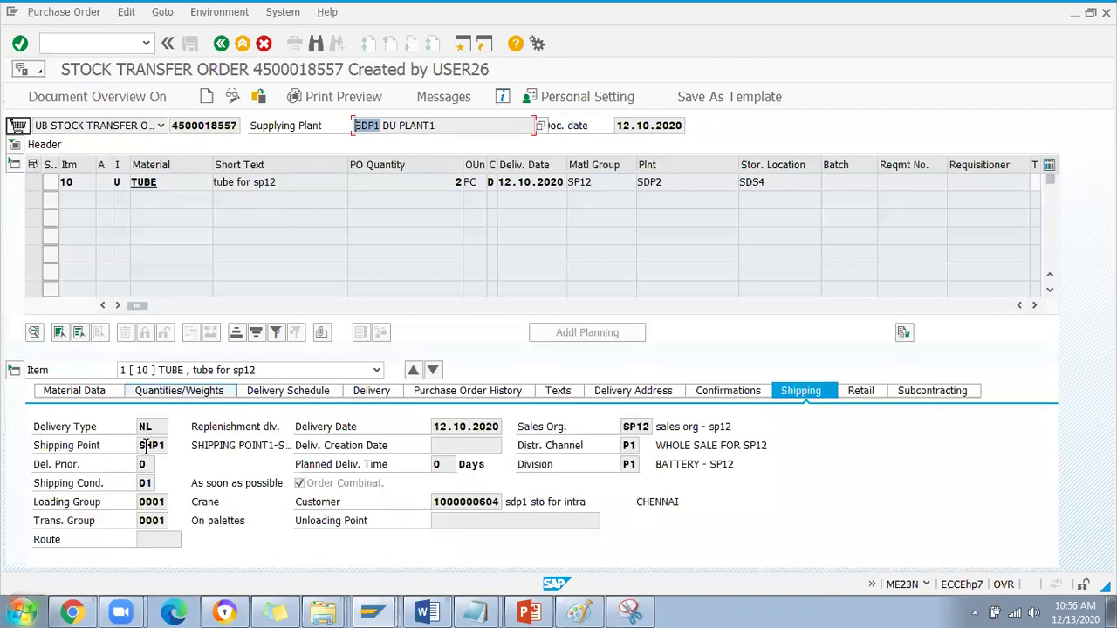
double_click(164, 443)
key("ctrl+c")
key("alt+Tab")
key("ctrl+v")
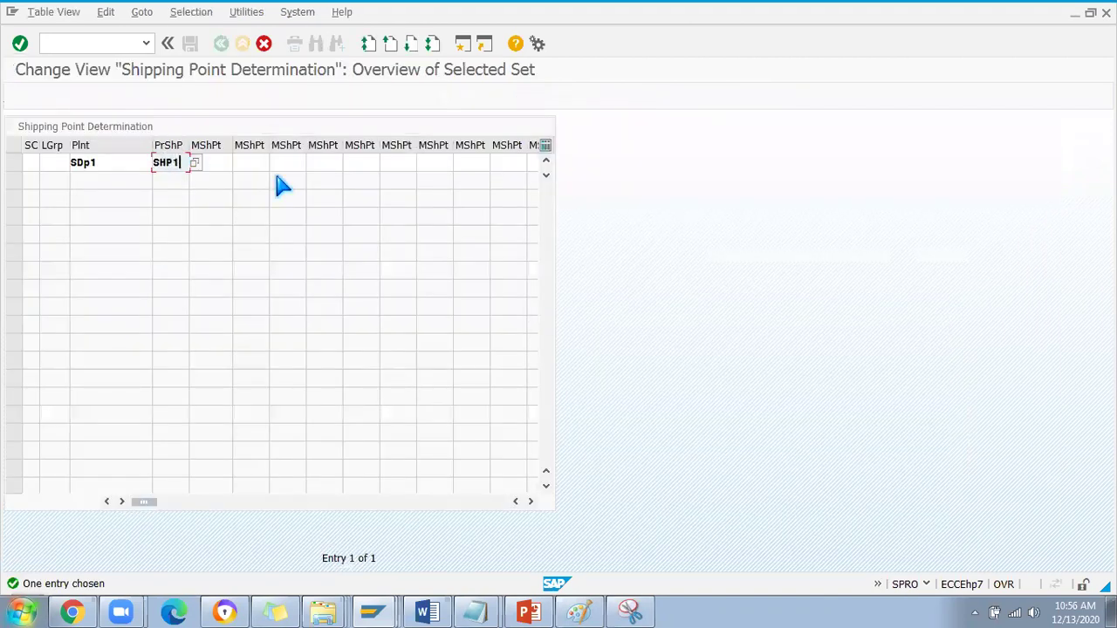
key("Return")
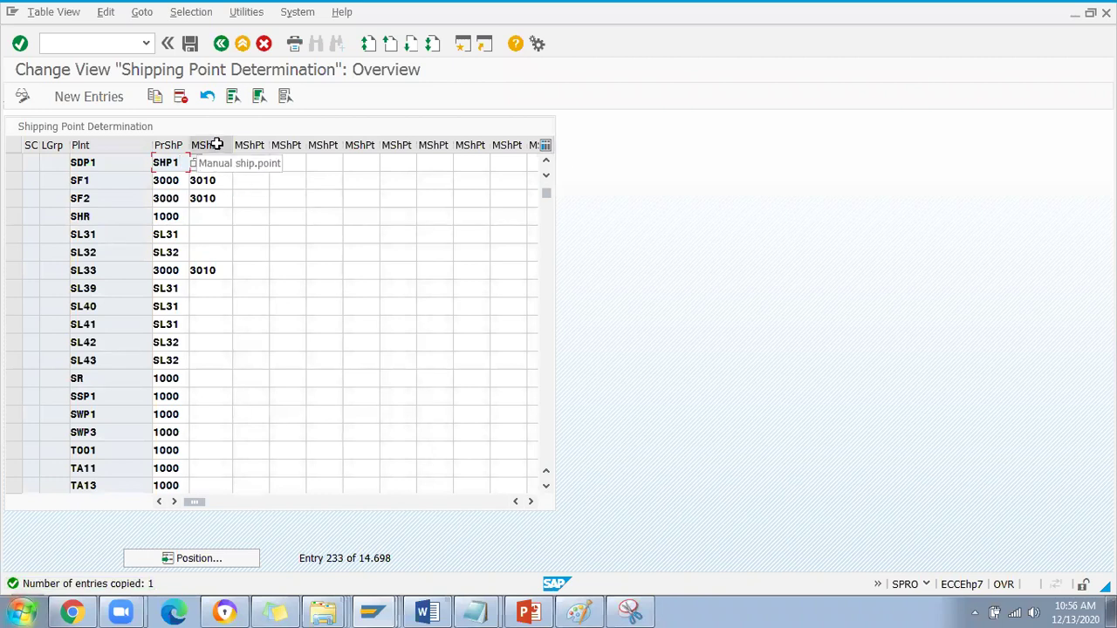
left_click(218, 163)
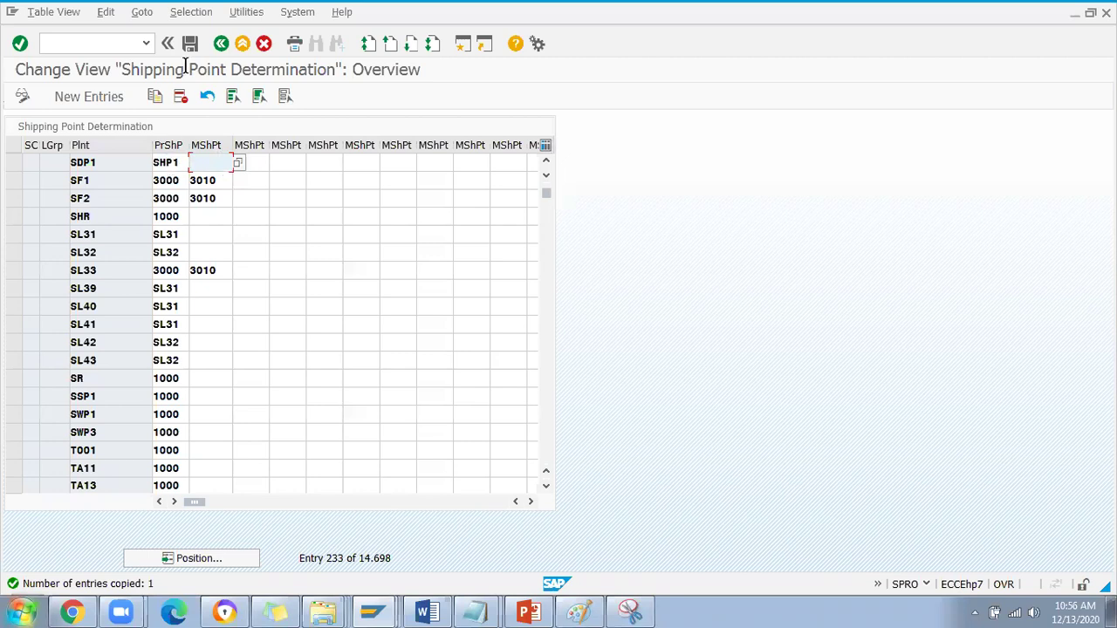
Save the shipping point determination entry for plant SDP1 under the proposed customizing request and return to the implementation guide.
left_click(190, 43)
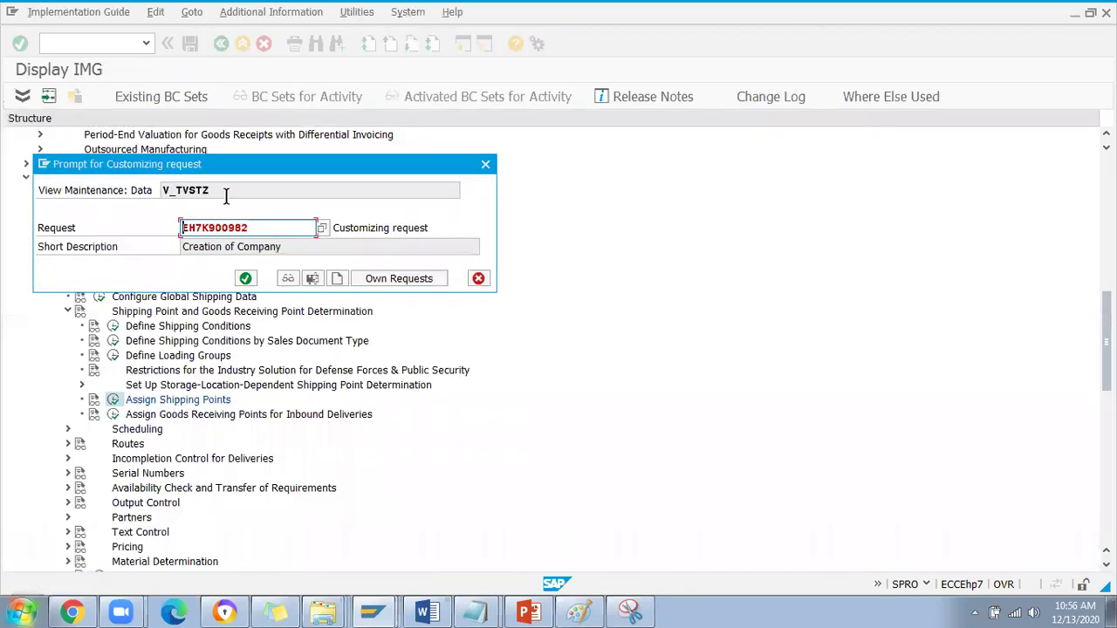
left_click_drag(229, 171, 401, 146)
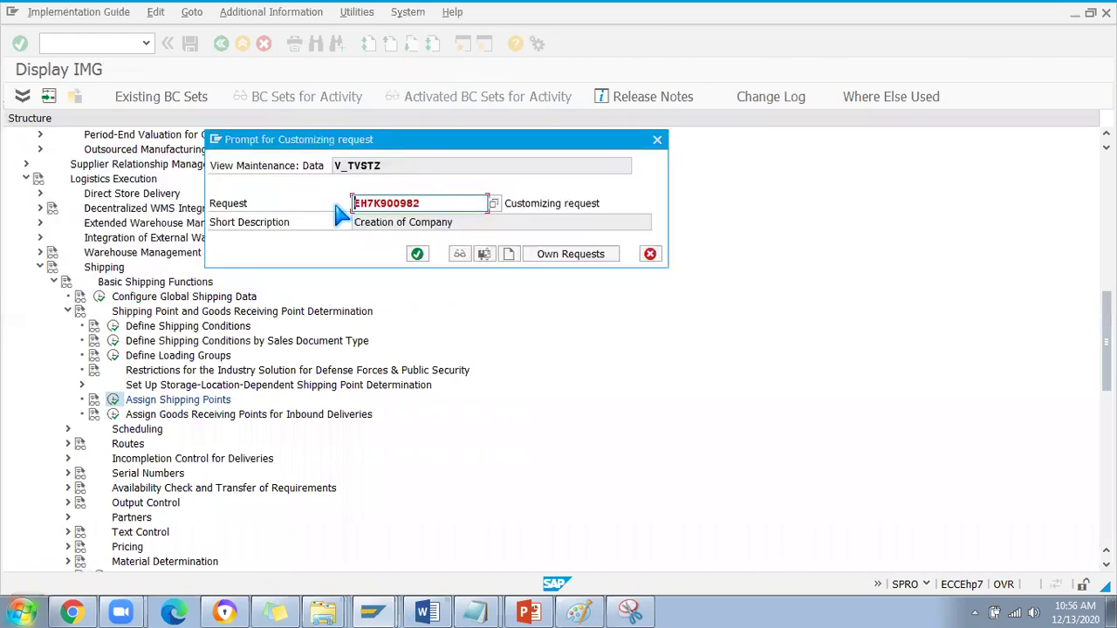
left_click(420, 252)
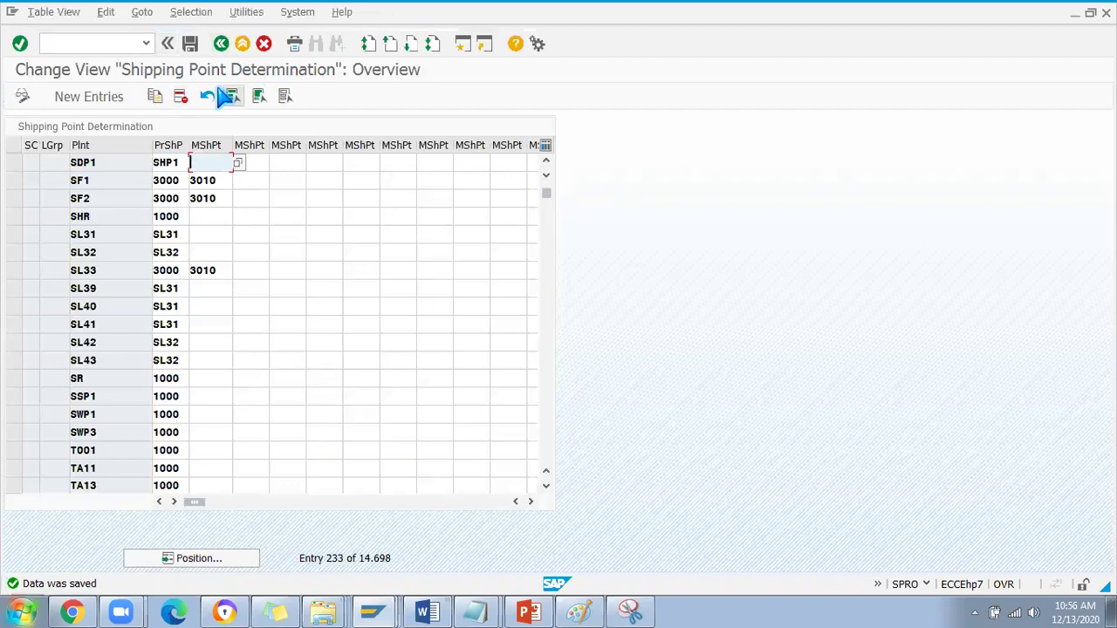
left_click(221, 45)
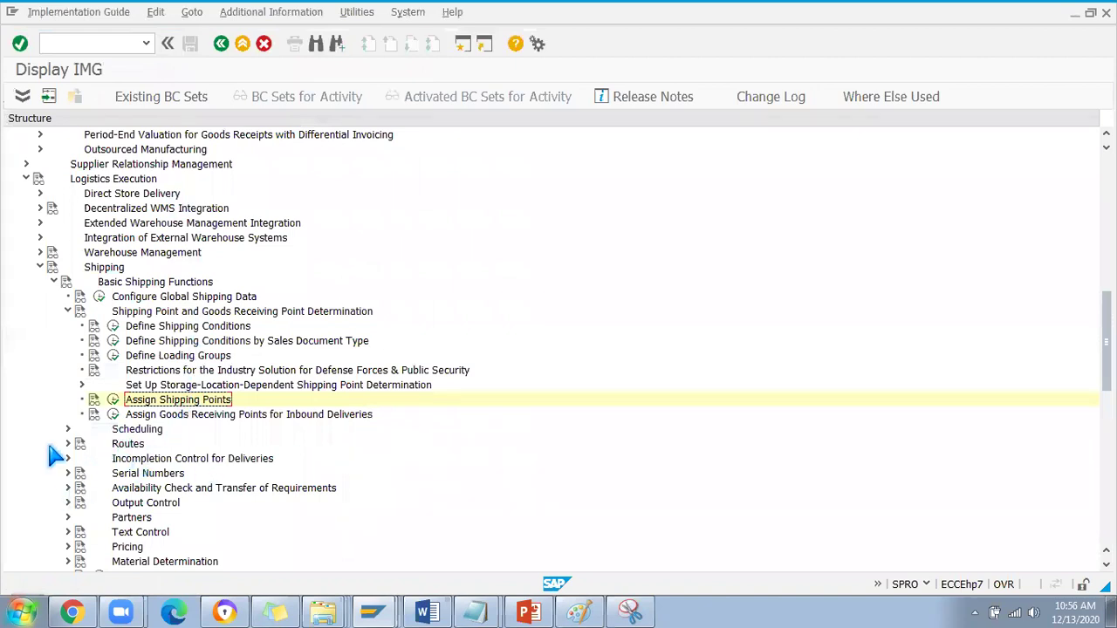
Expand Routes and Route Determination under Basic Shipping Functions and open Define New Route Determination By Delivery Type.
scroll(75, 439, "down", 1)
scroll(74, 439, "down", 1)
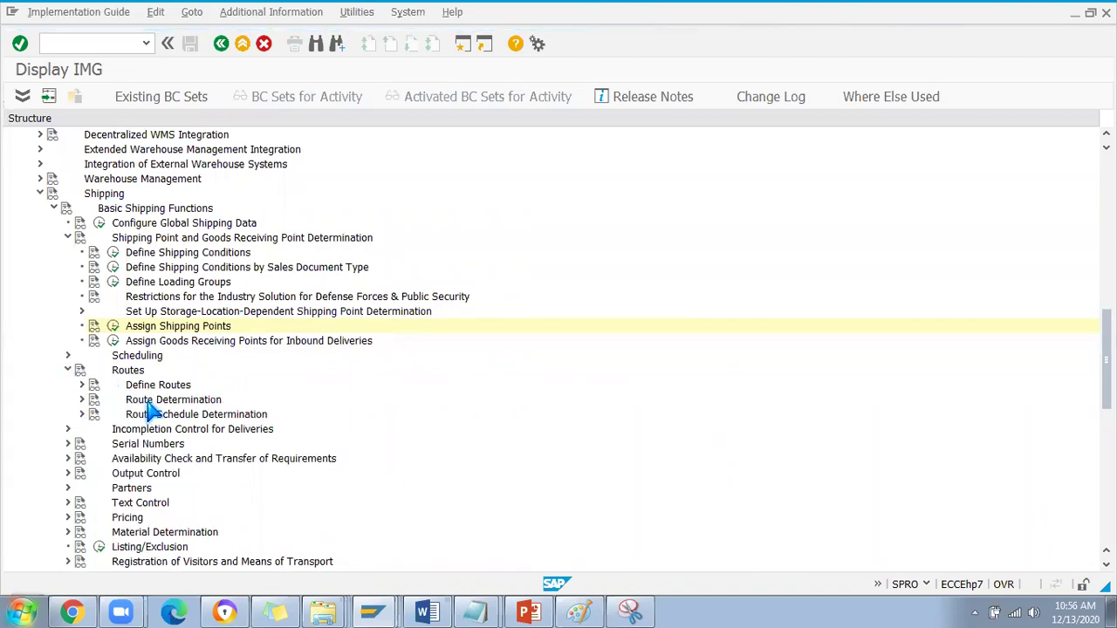
scroll(150, 410, "down", 1)
left_click(82, 371)
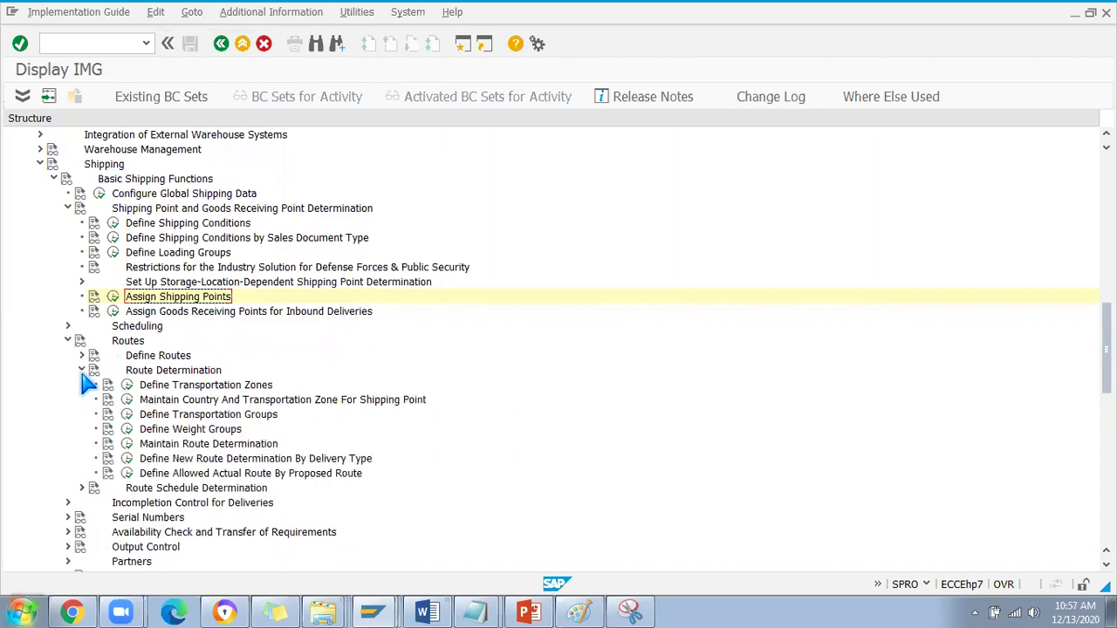
scroll(175, 401, "down", 1)
left_click(222, 384)
left_click(126, 428)
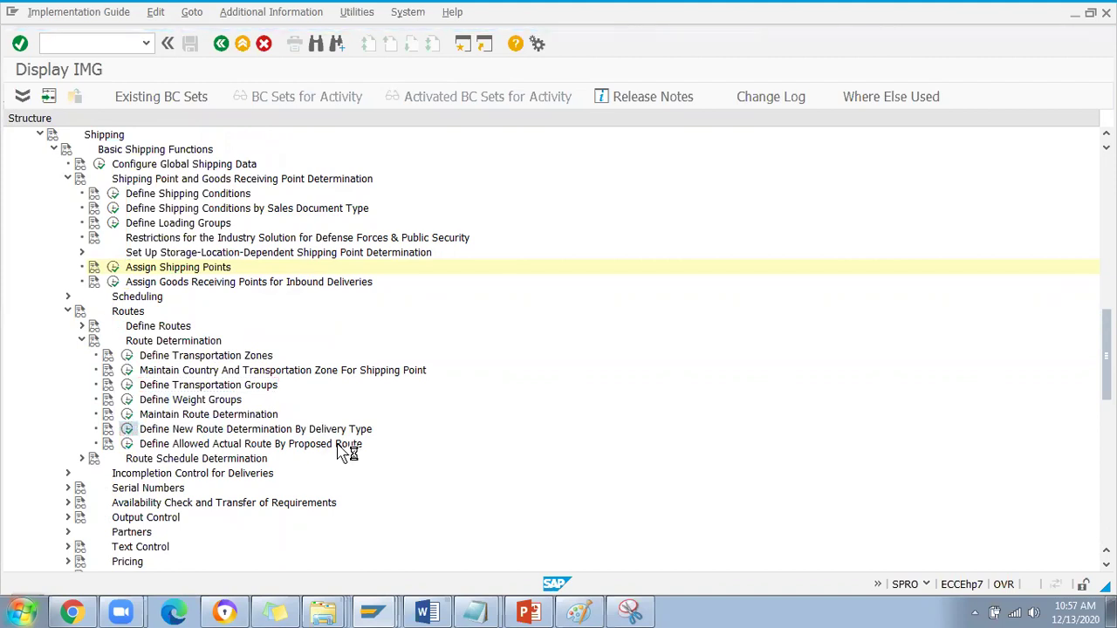
Check the delivery type, loading group, shipping condition, supplying plant and shipping point in the existing stock transfer order for TUBE.
key("alt+Tab")
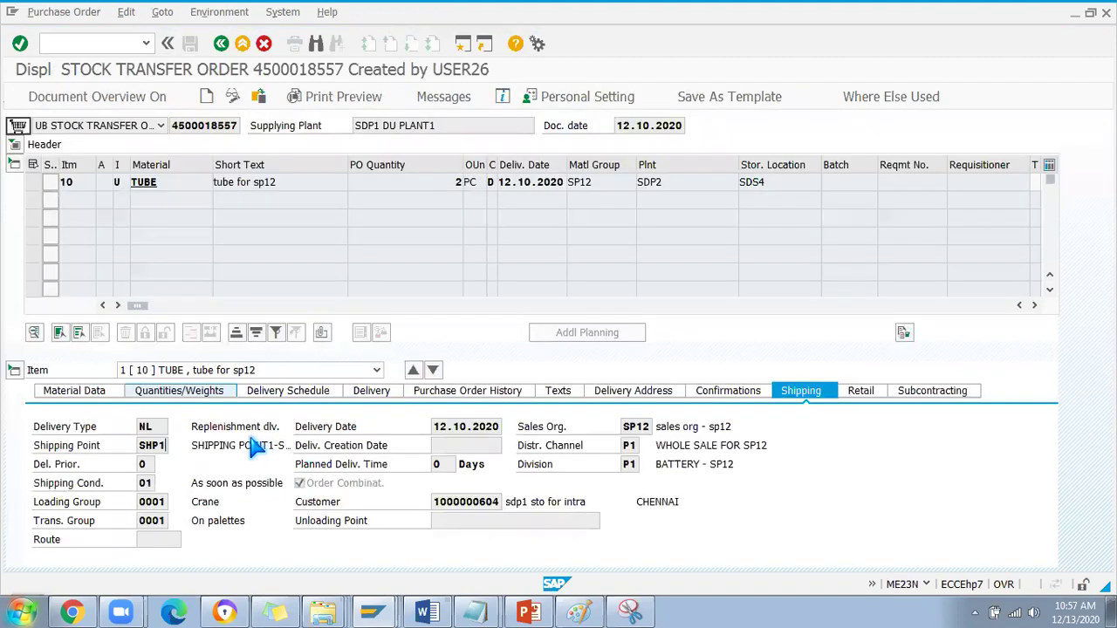
left_click(145, 425)
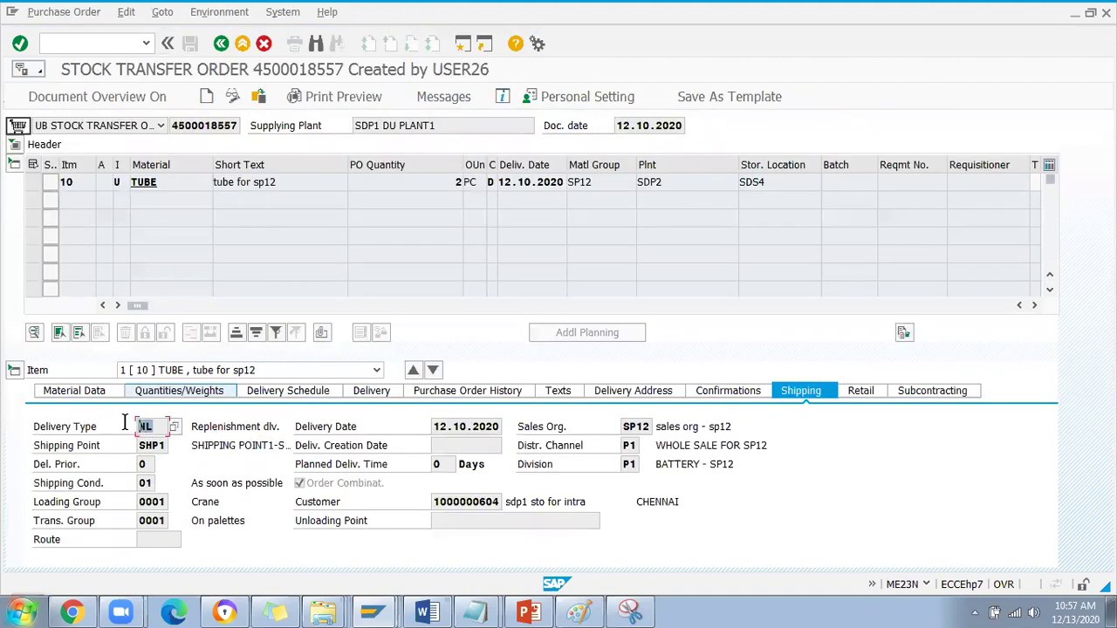
left_click(160, 502)
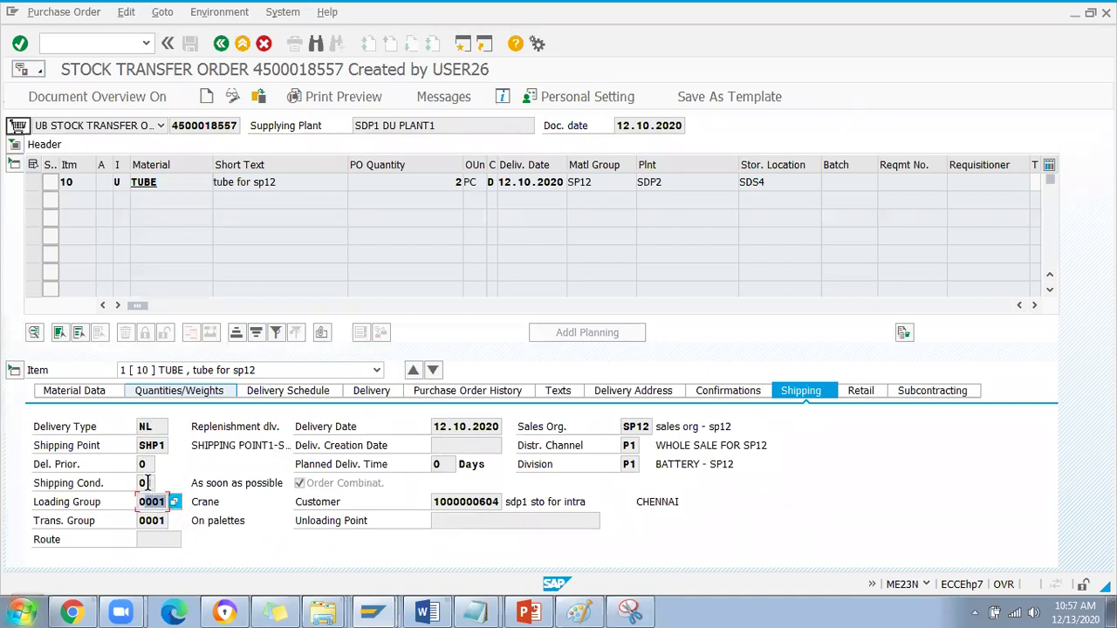
left_click(147, 483)
key("alt+Tab")
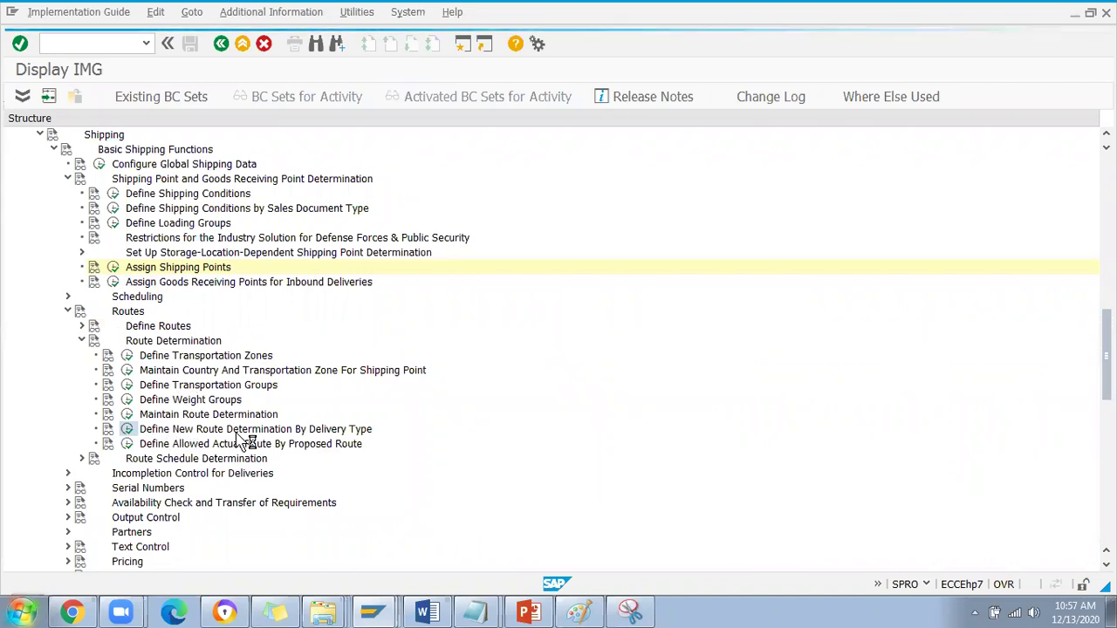
key("alt+Tab")
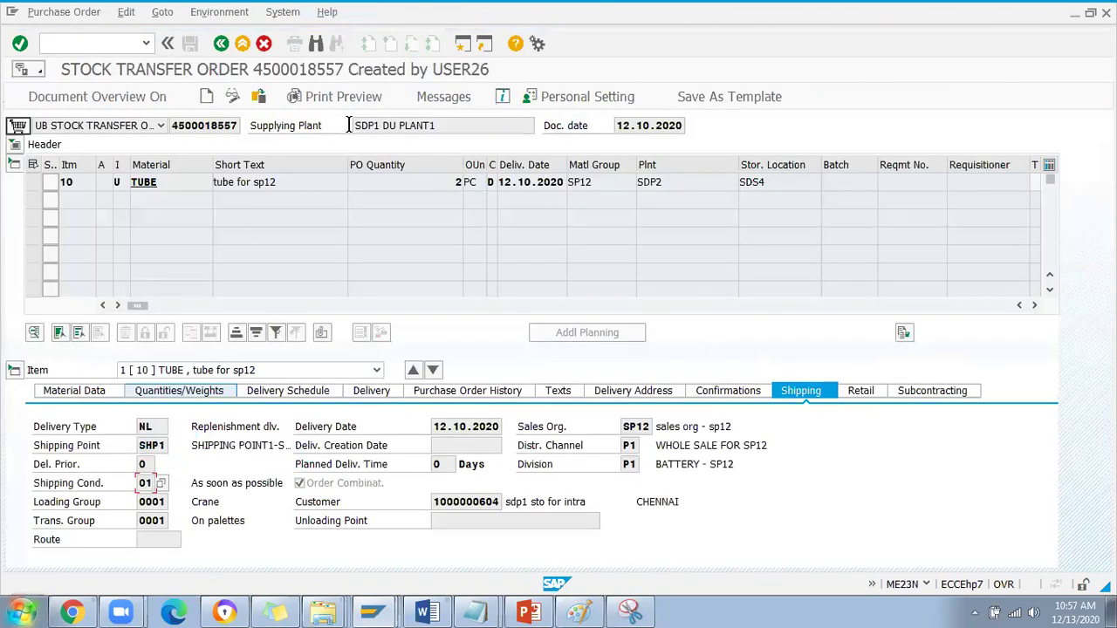
double_click(366, 124)
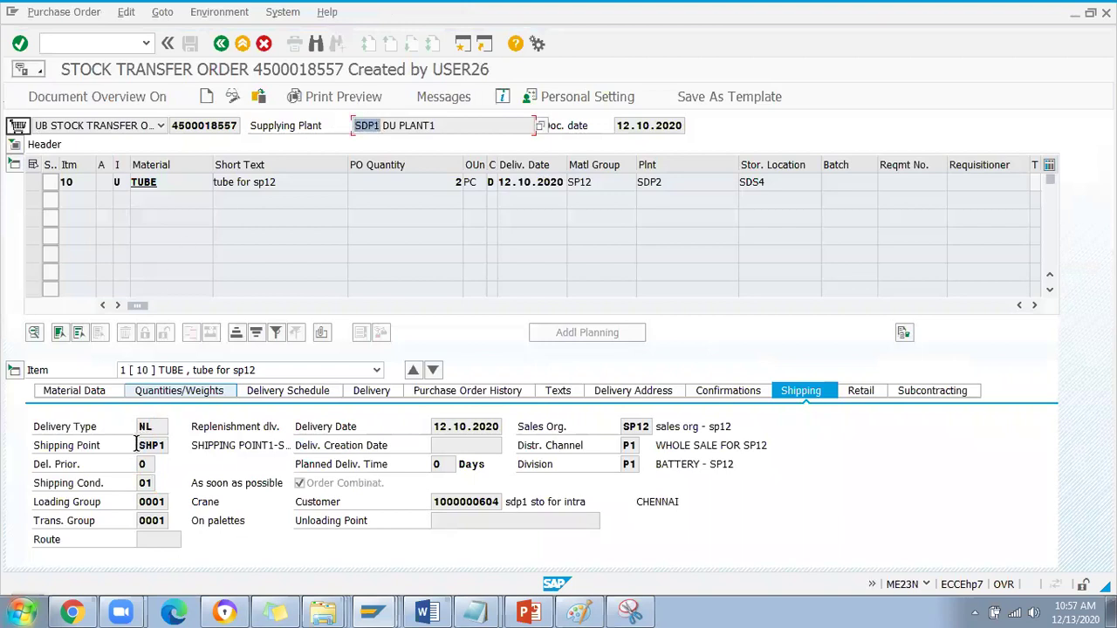
left_click(136, 445)
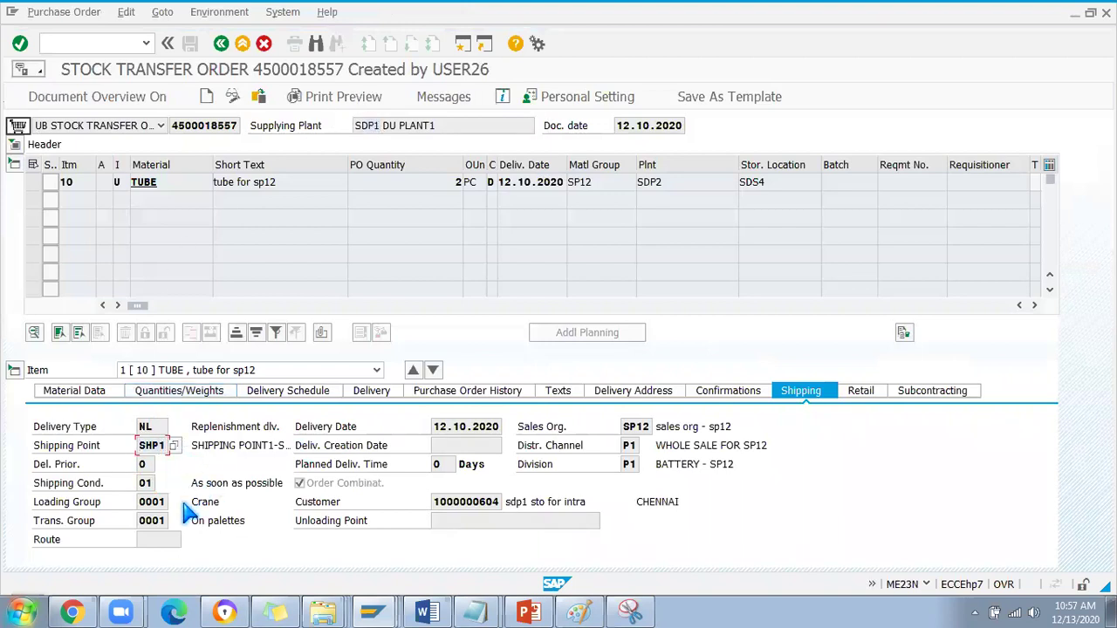
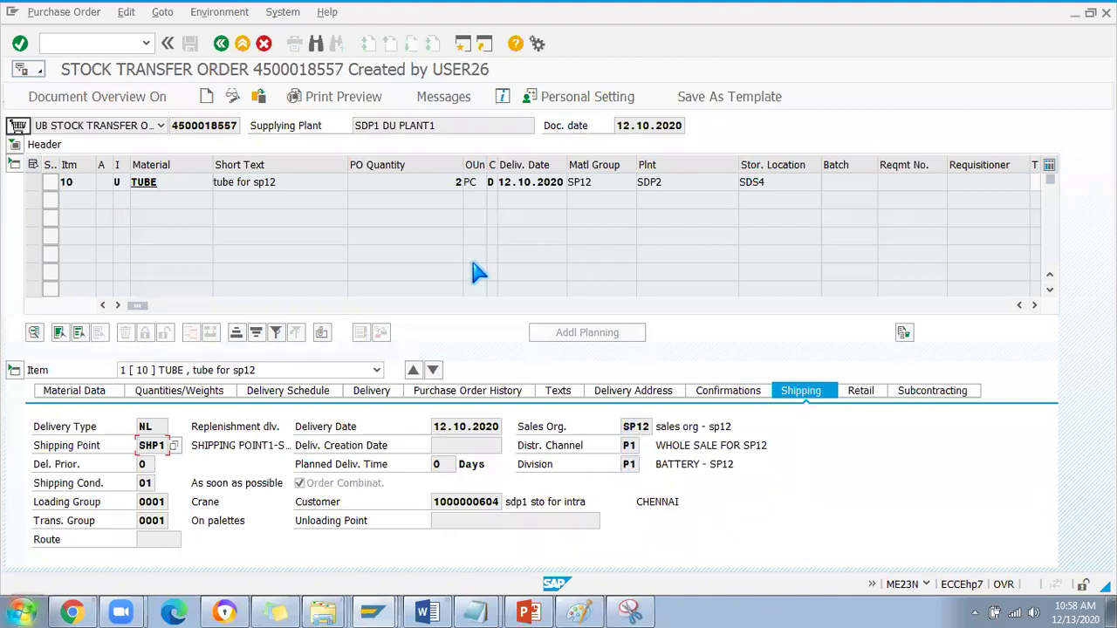
Find delivery type NL in the new route determination list, check its route determination setting, and leave the view.
key("alt+Tab")
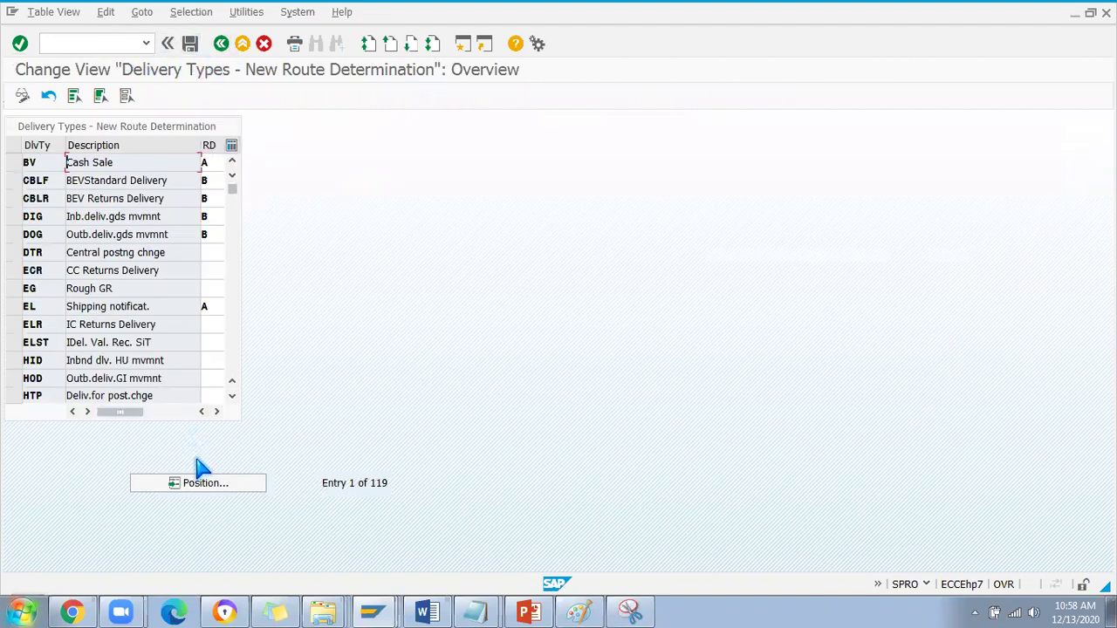
left_click(200, 487)
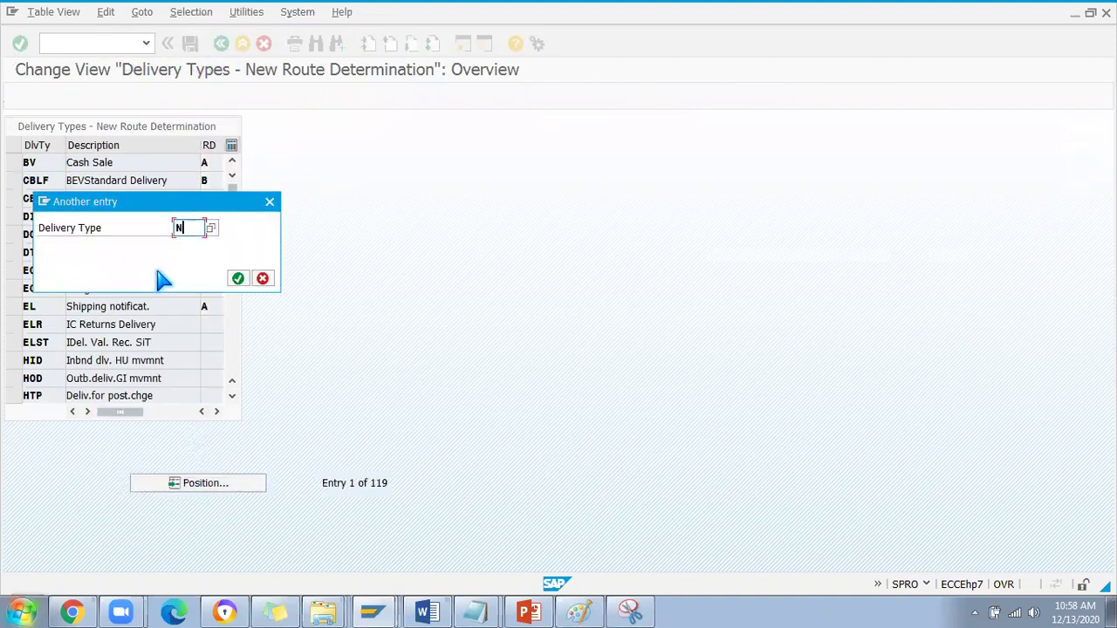
type("NL")
key("Return")
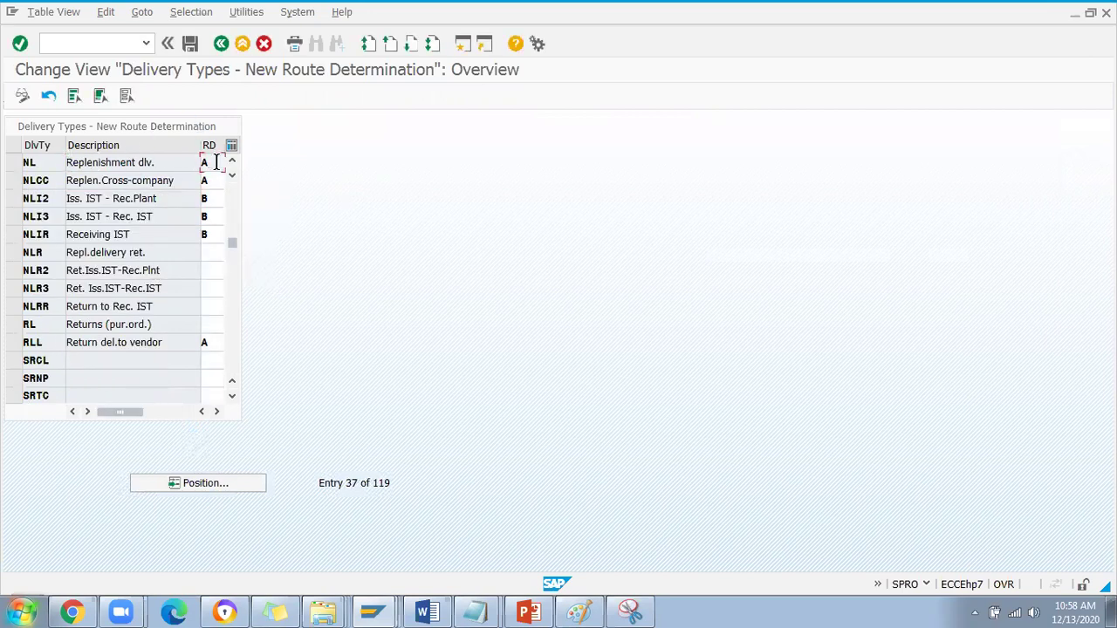
left_click(221, 44)
Start a fresh purchase order in ME21N and fill it by referencing the existing TUBE stock transfer order in the purchasing document column.
key("alt+Tab")
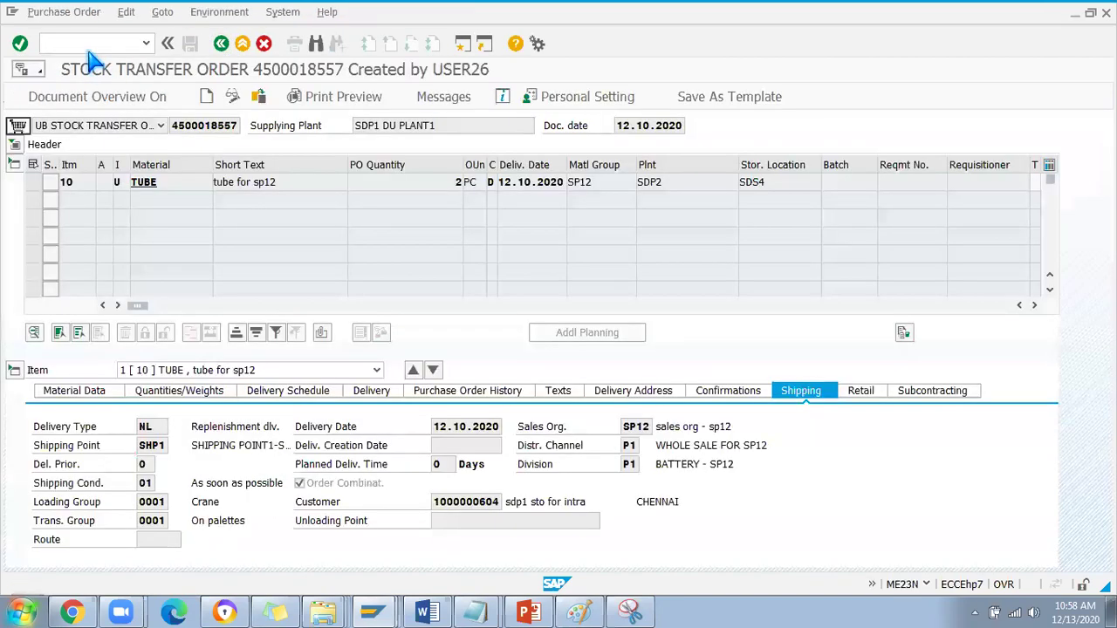
key("alt+Tab")
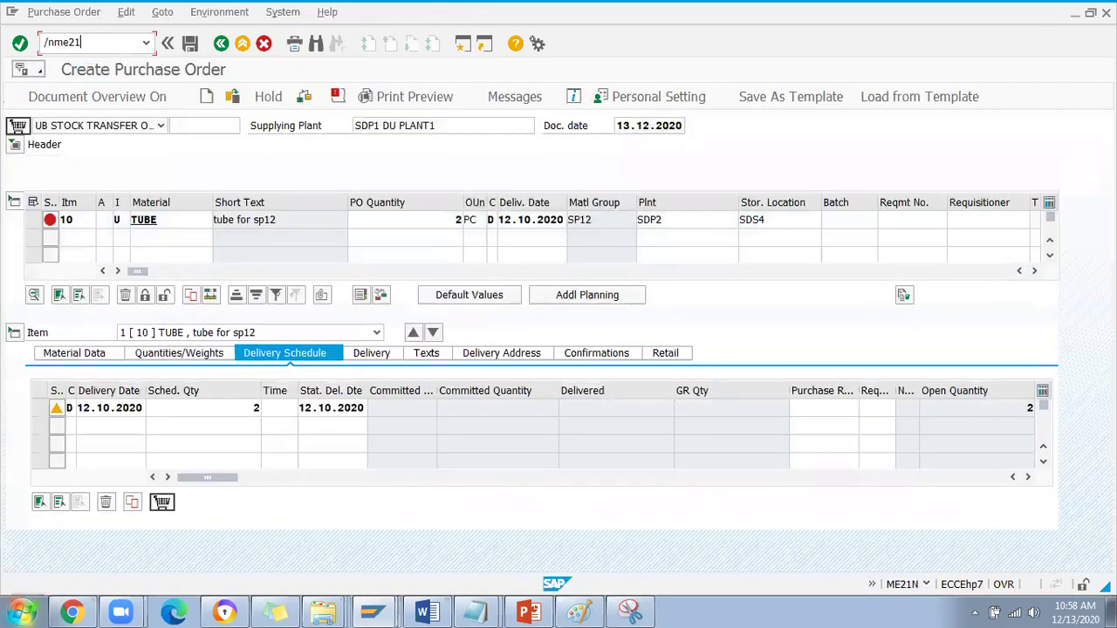
key("Return")
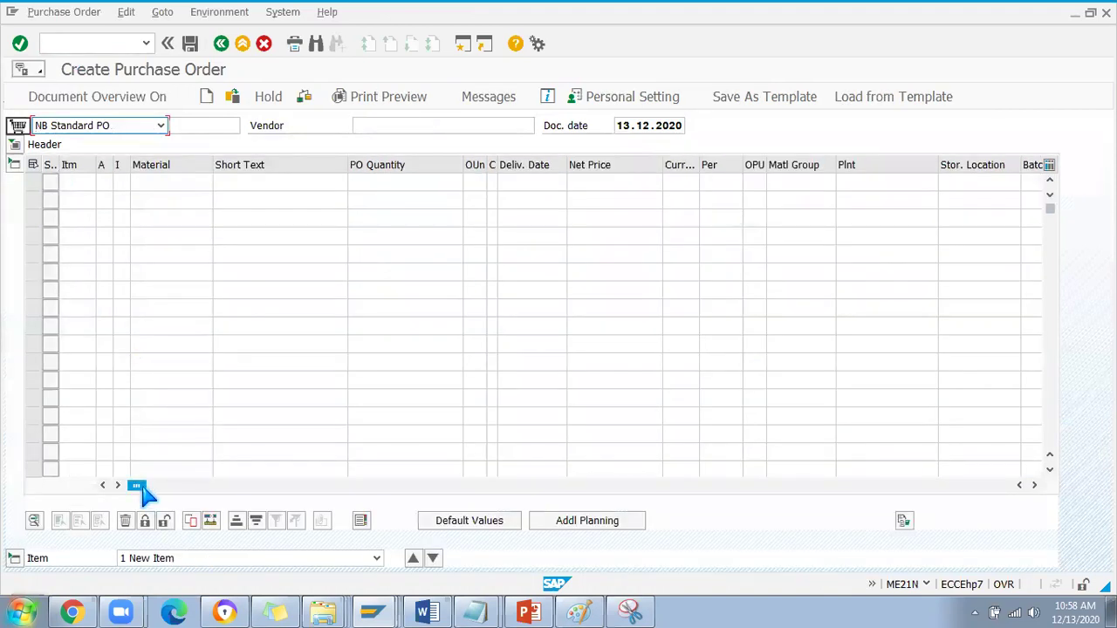
left_click_drag(140, 485, 688, 485)
left_click(572, 186)
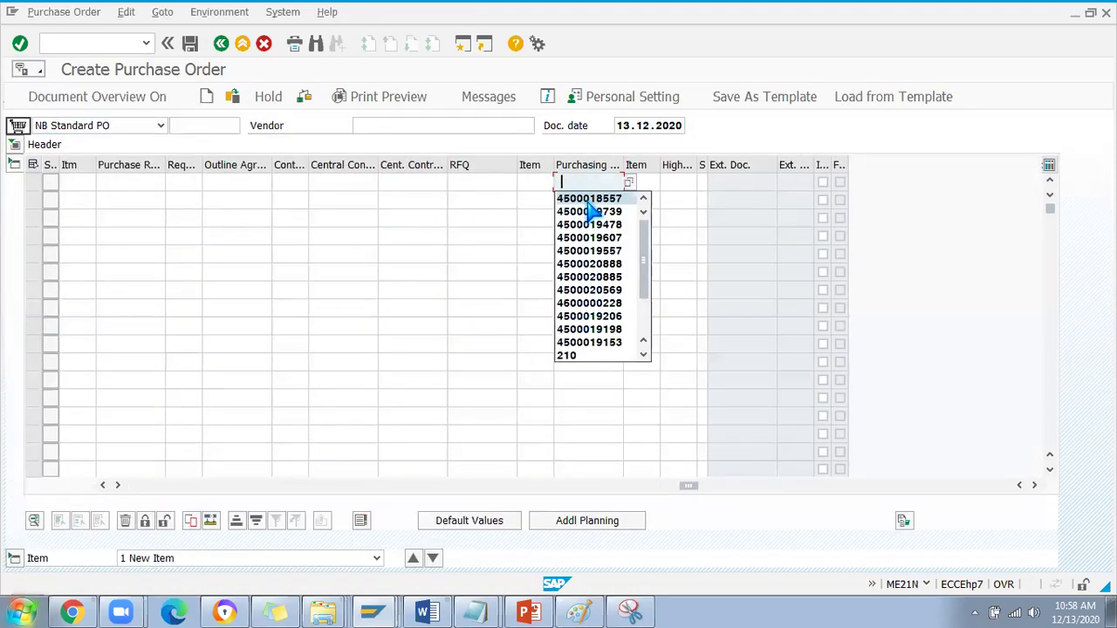
left_click(585, 197)
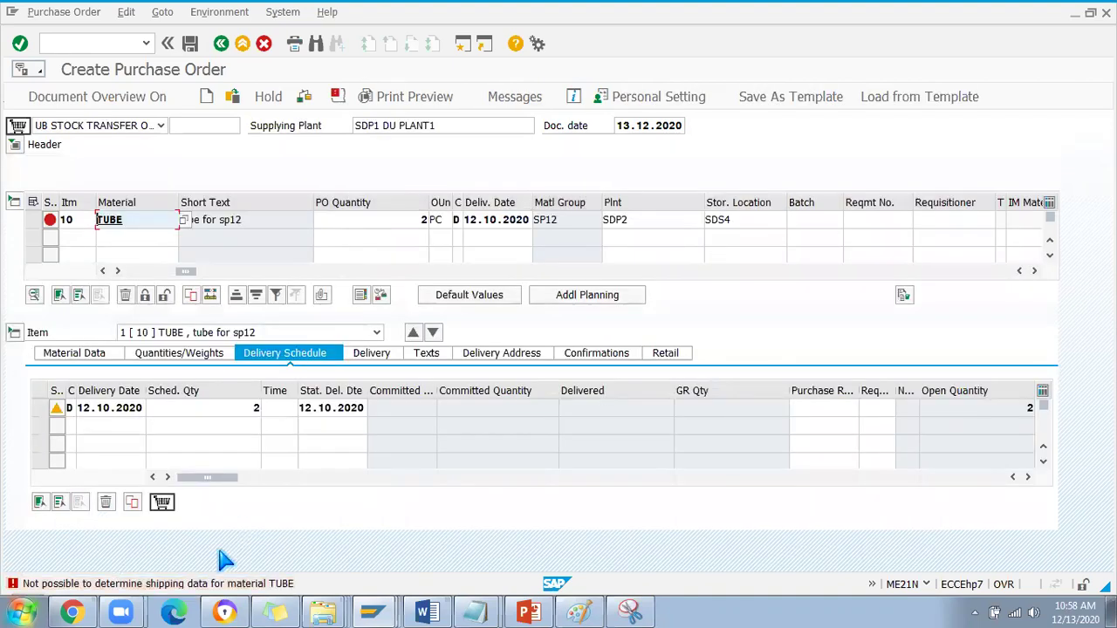
Read the explanation of the TUBE shipping data error and review the new purchase order's message log.
double_click(209, 580)
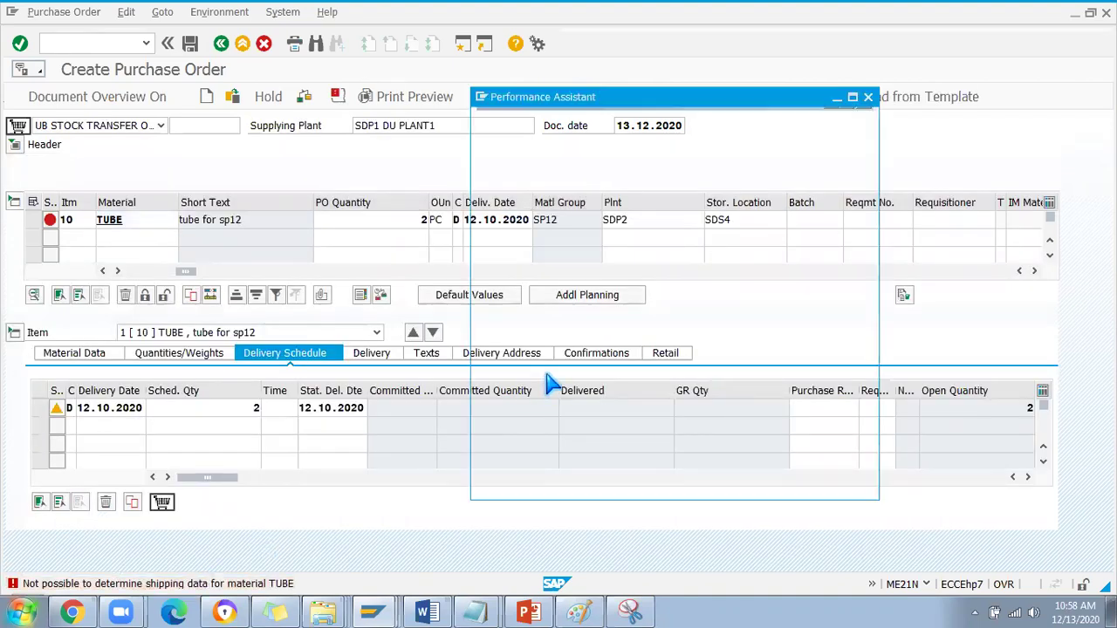
left_click(867, 96)
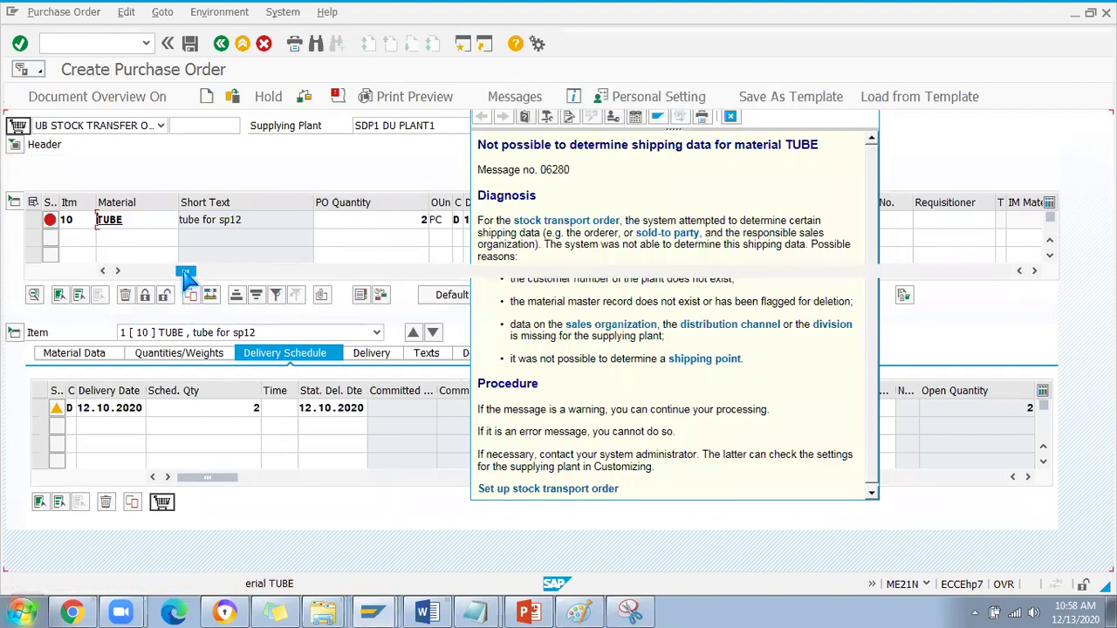
left_click(102, 270)
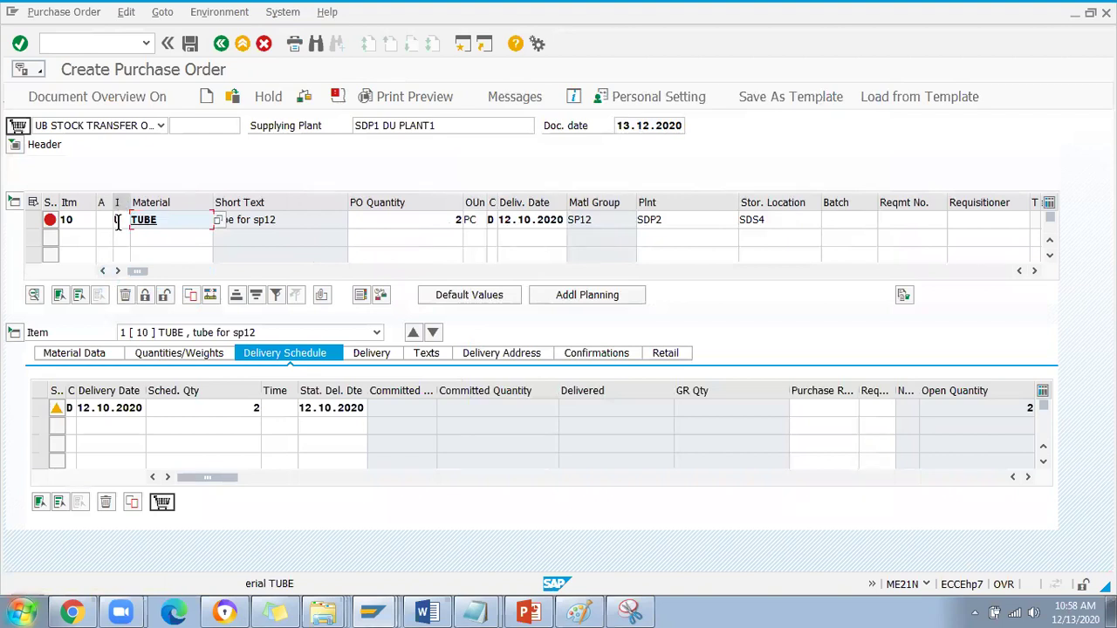
key("Return")
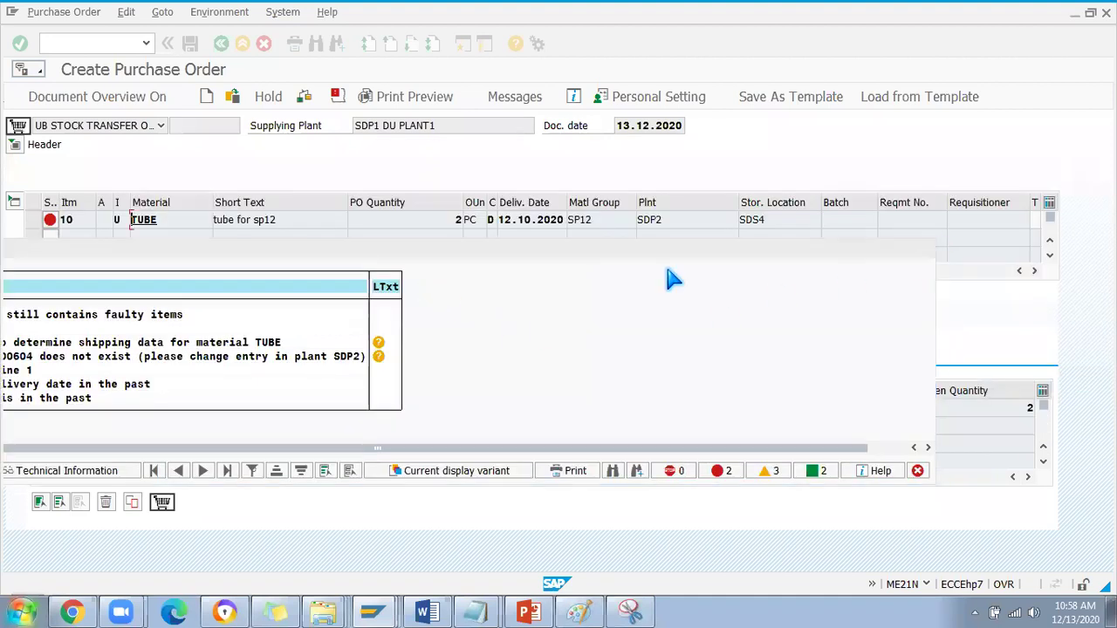
key("Escape")
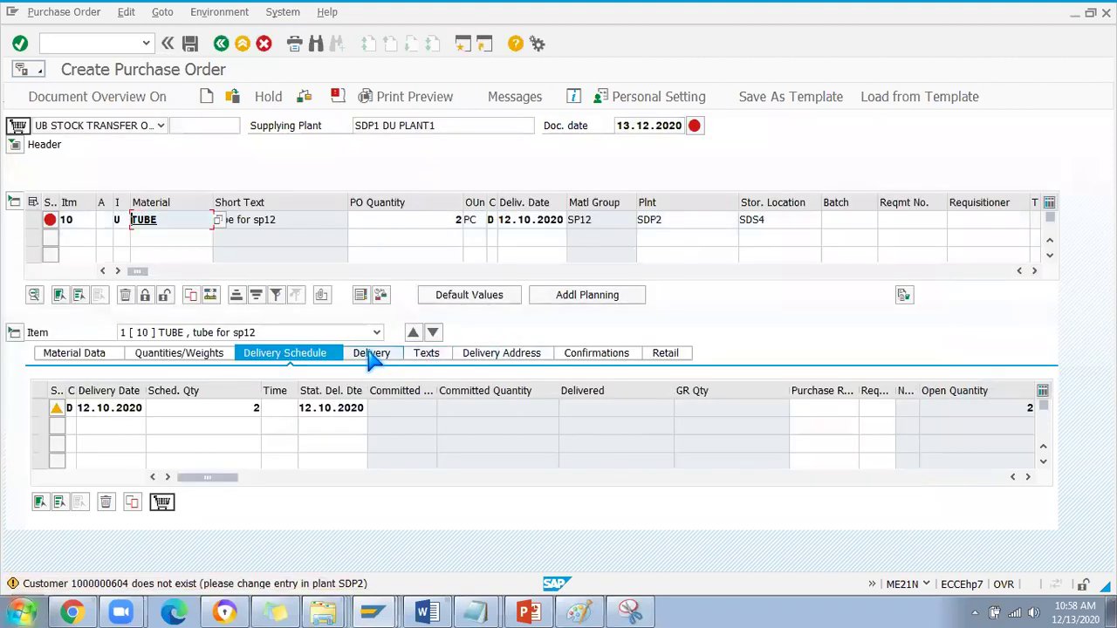
View the new item's delivery details, and copy the customer number from the existing stock transfer order's shipping data.
left_click(371, 353)
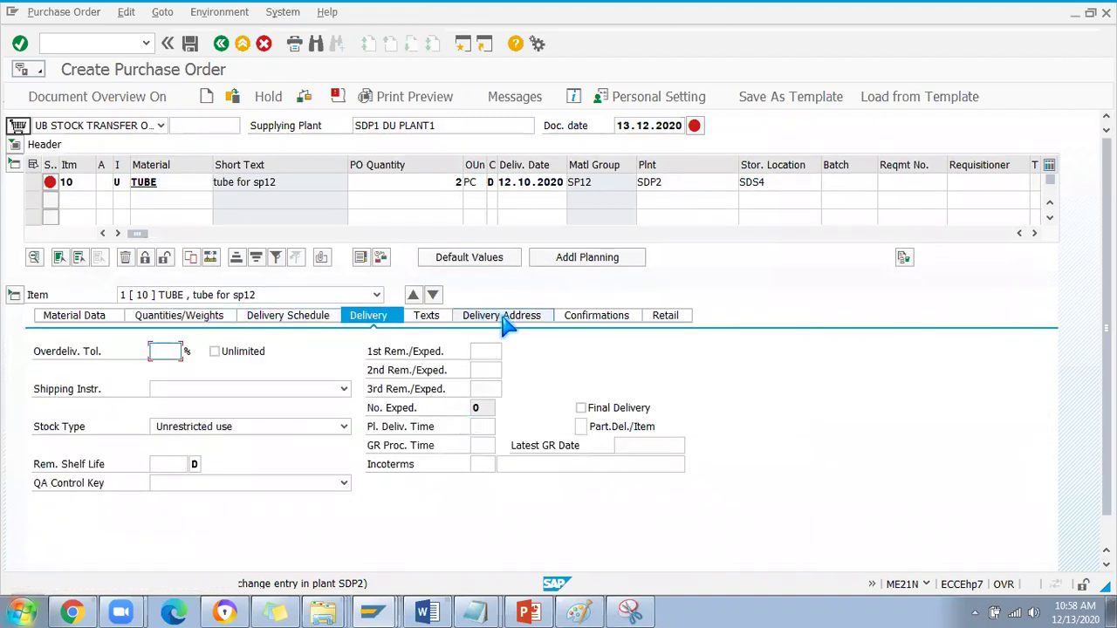
key("alt+Tab")
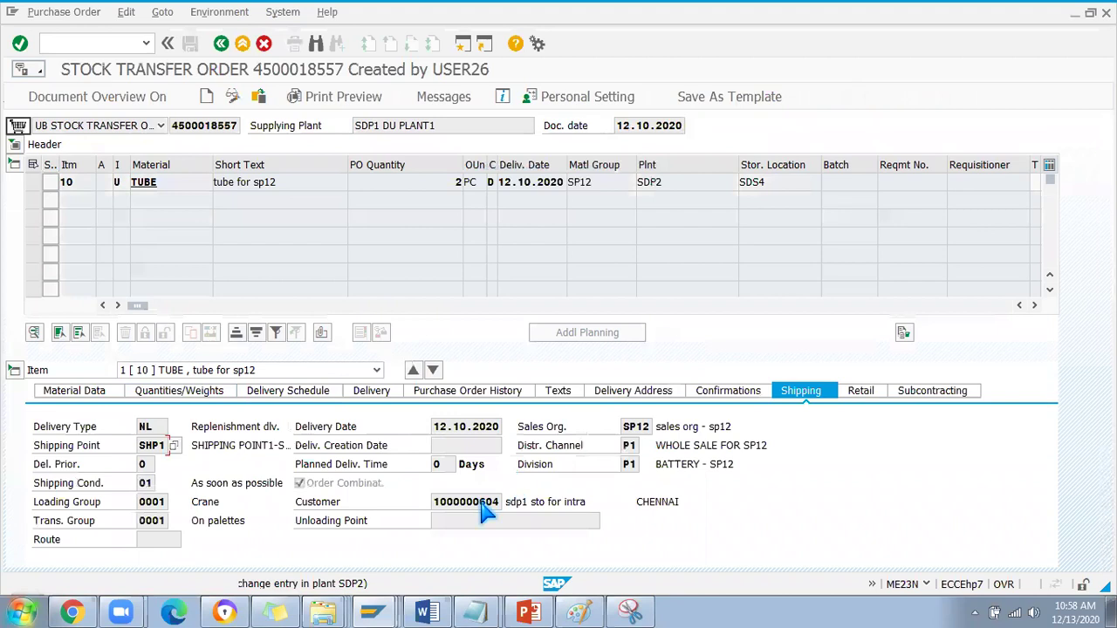
key("Return")
left_click(476, 504)
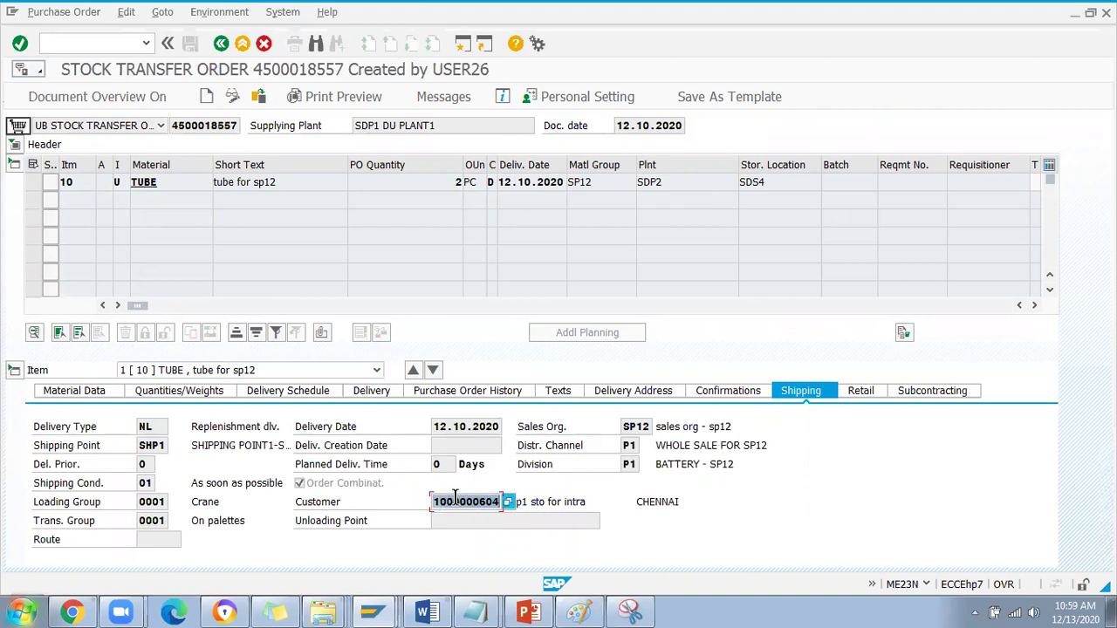
left_click(442, 501)
left_click_drag(461, 502, 506, 501)
key("ctrl+c")
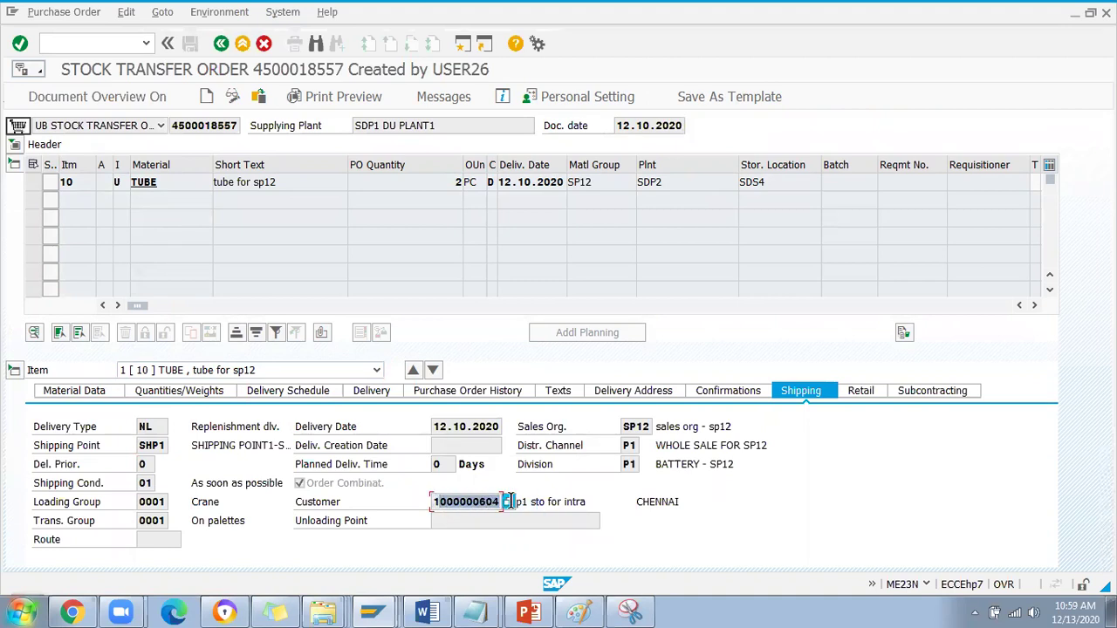
Open customer display XD03 and bring up the customer by the full customer number copied from the stock transfer order's shipping data.
key("alt+Tab")
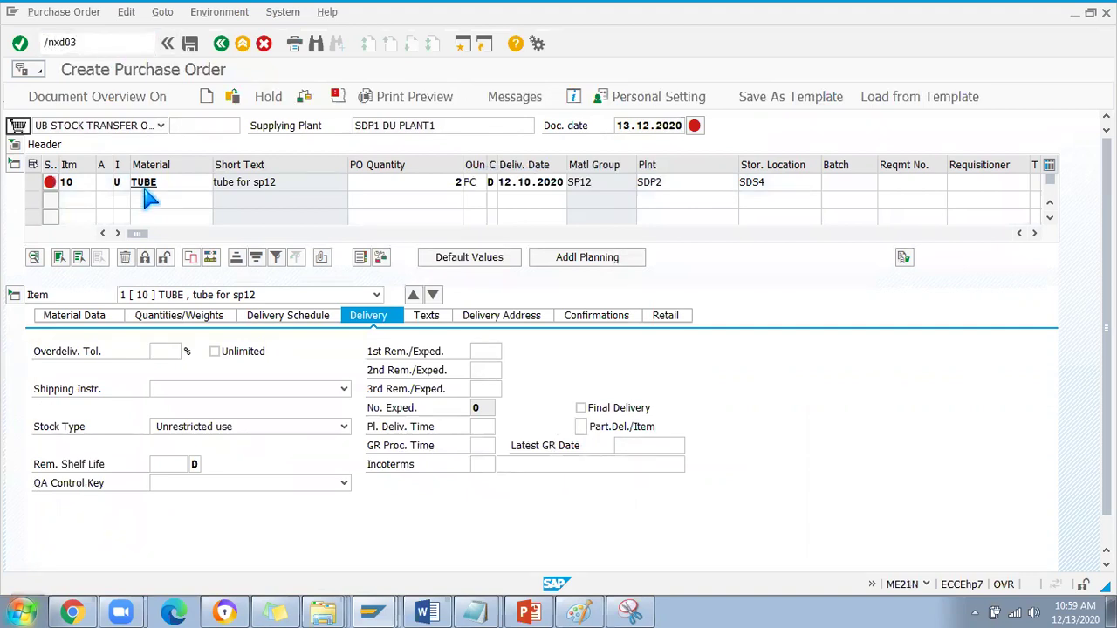
key("Return")
key("ctrl+v")
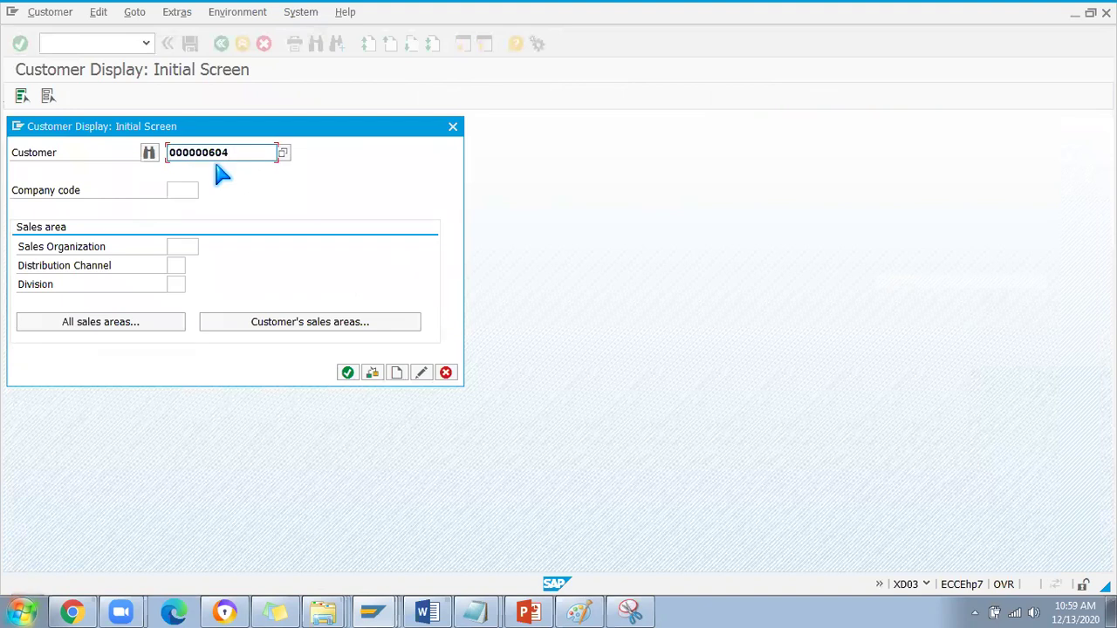
key("ctrl+a")
key("Delete")
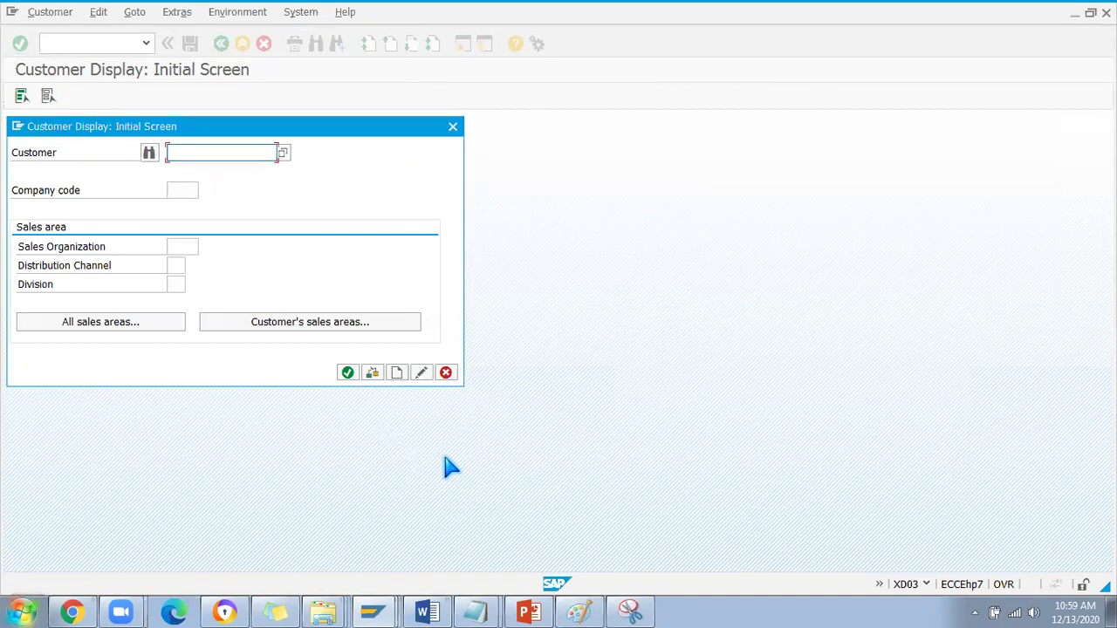
key("alt+Tab")
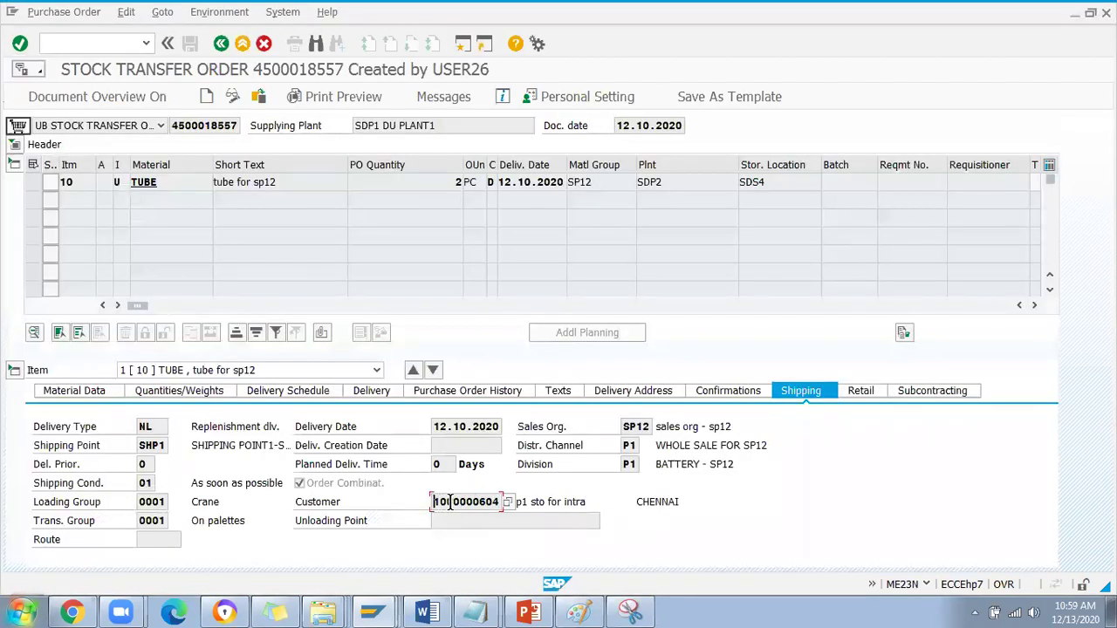
key("alt+Tab")
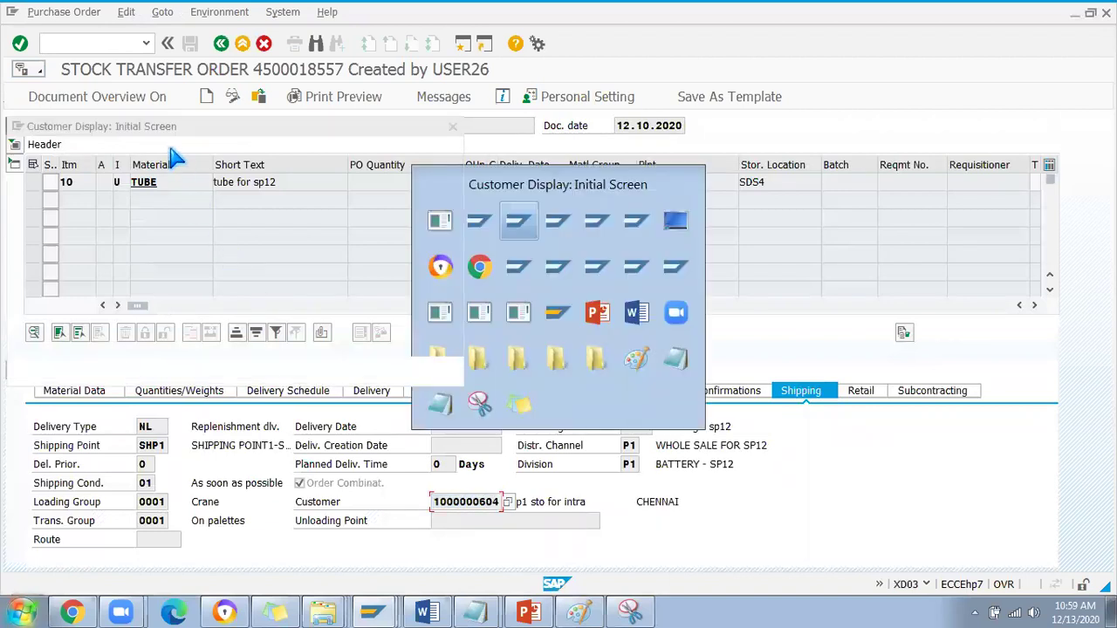
key("ctrl+v")
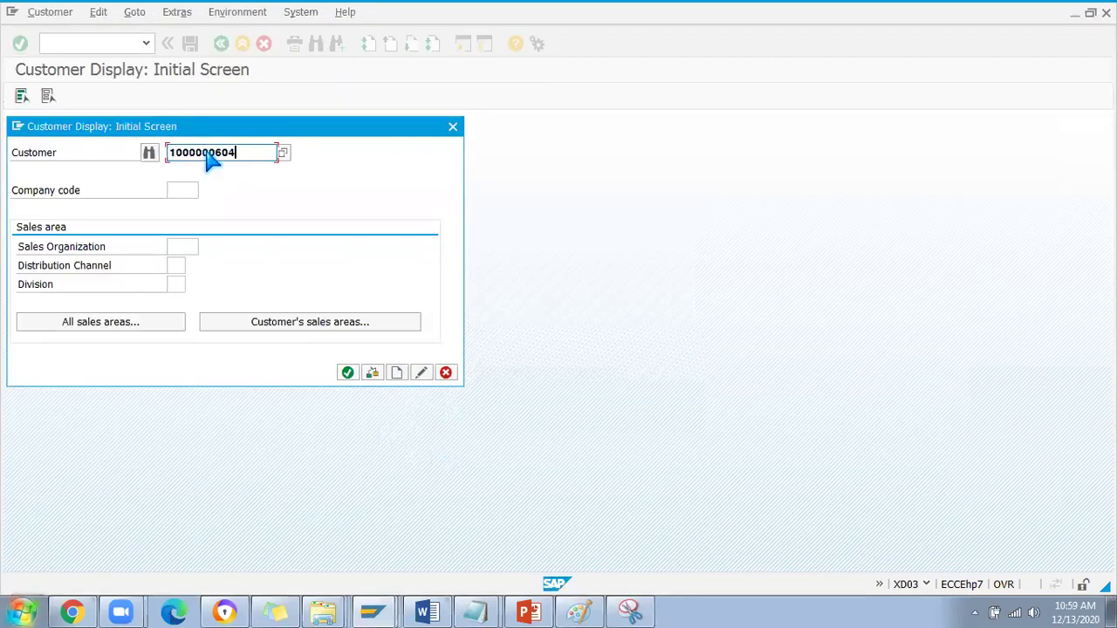
key("Return")
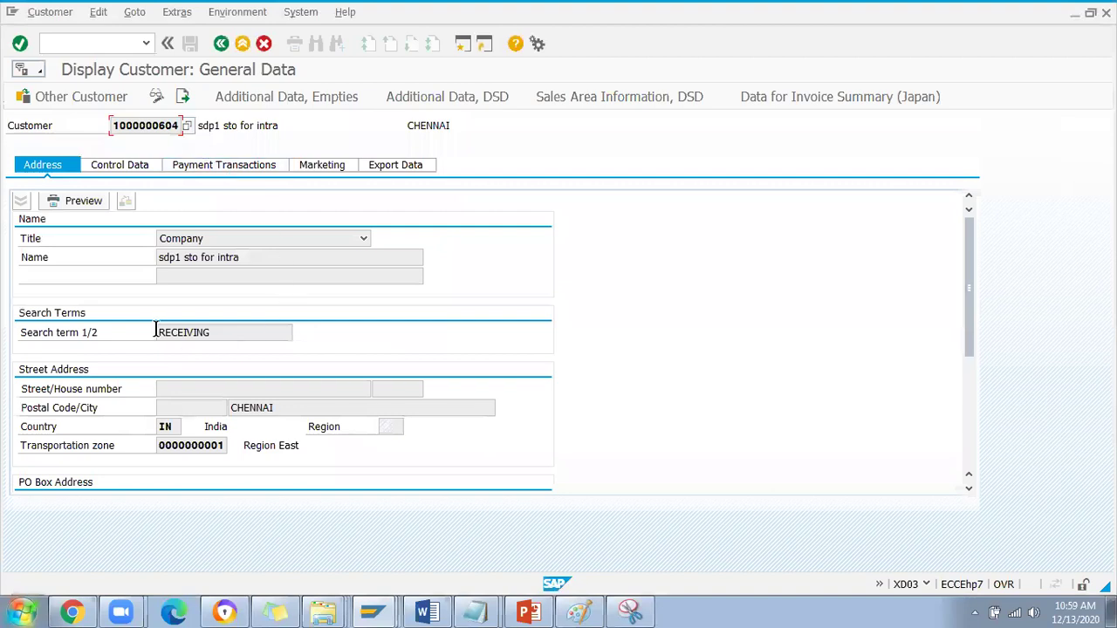
Review the customer's general data from control data through export data, check its sales area and DSD data, and return to customer selection.
left_click(135, 164)
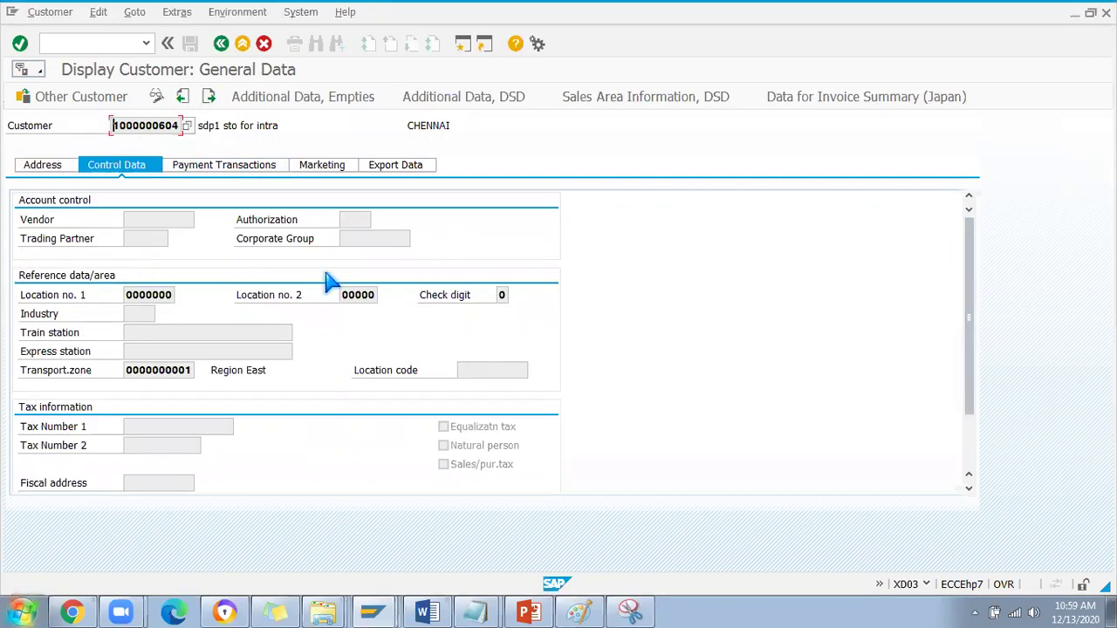
left_click(290, 99)
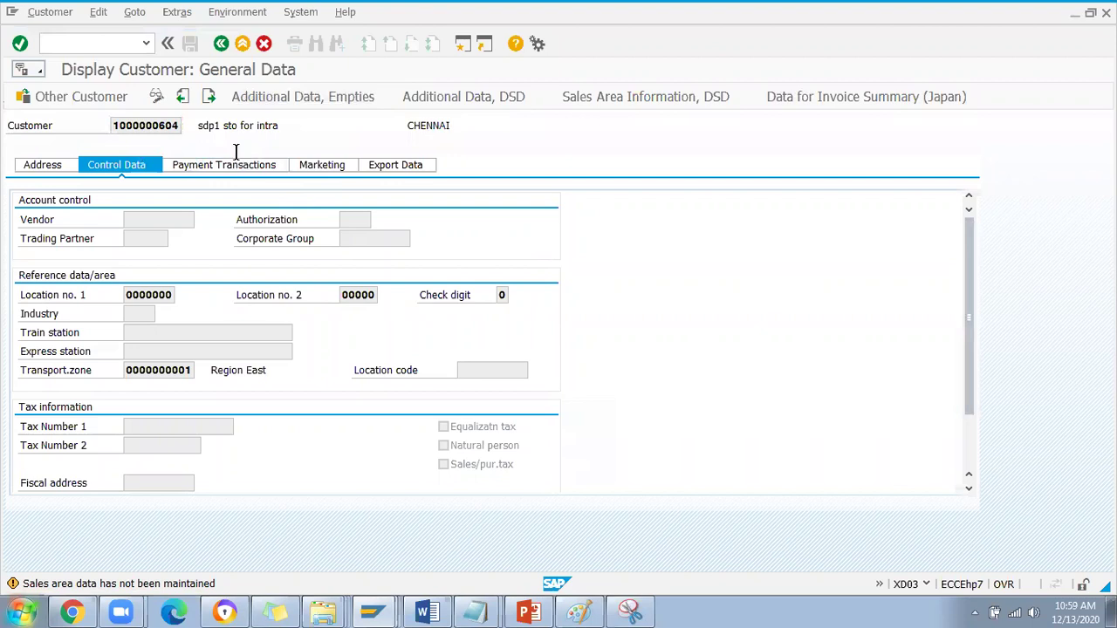
key("Return")
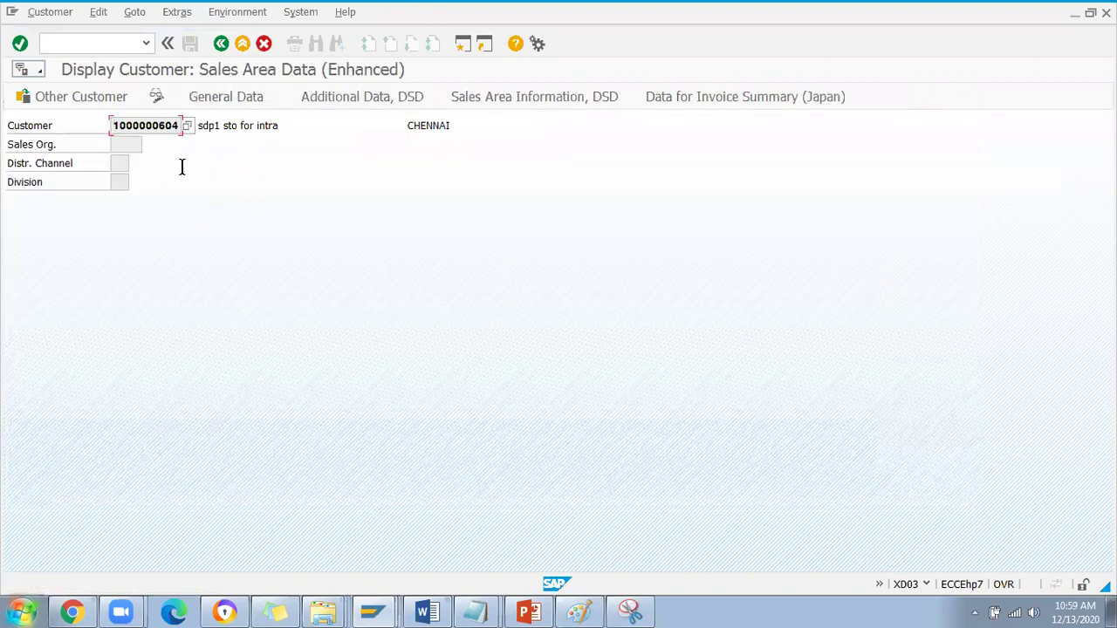
left_click(236, 102)
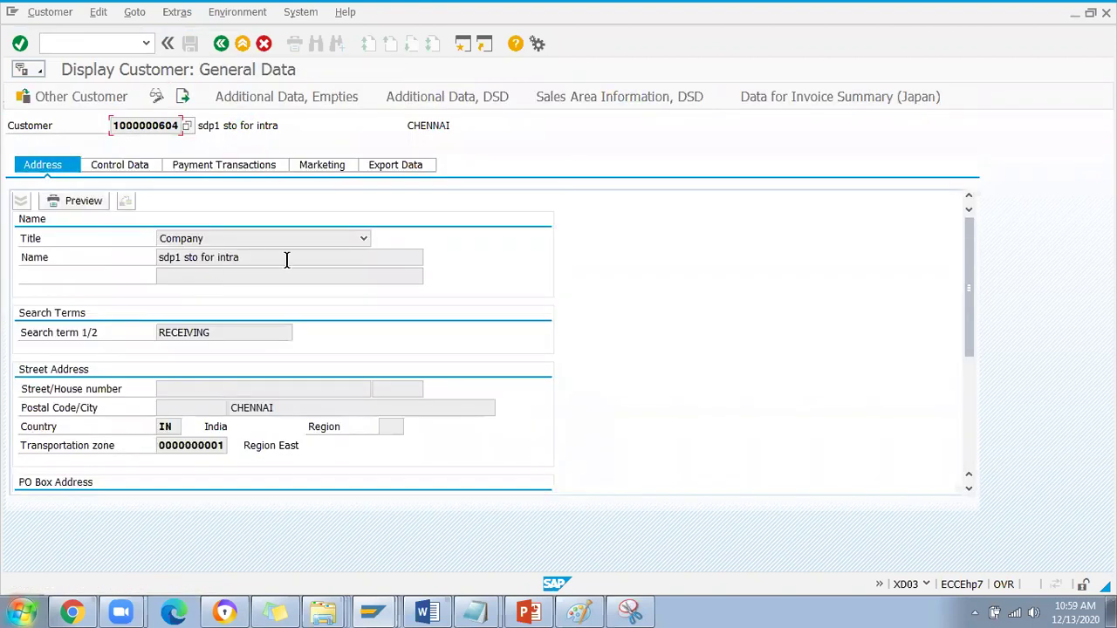
left_click(129, 168)
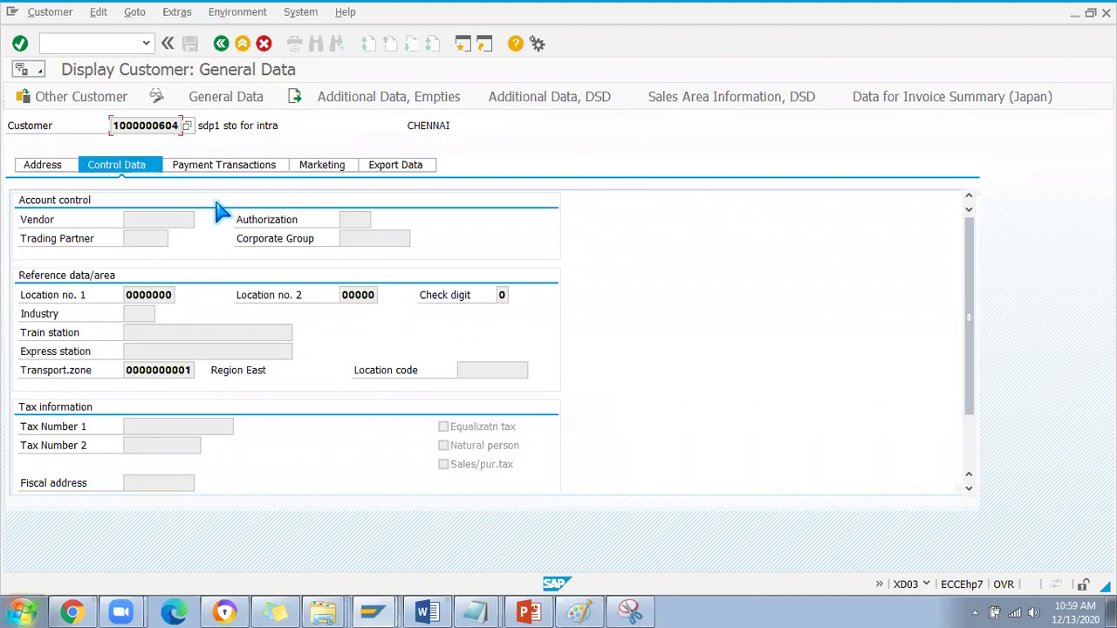
left_click(271, 168)
left_click(321, 169)
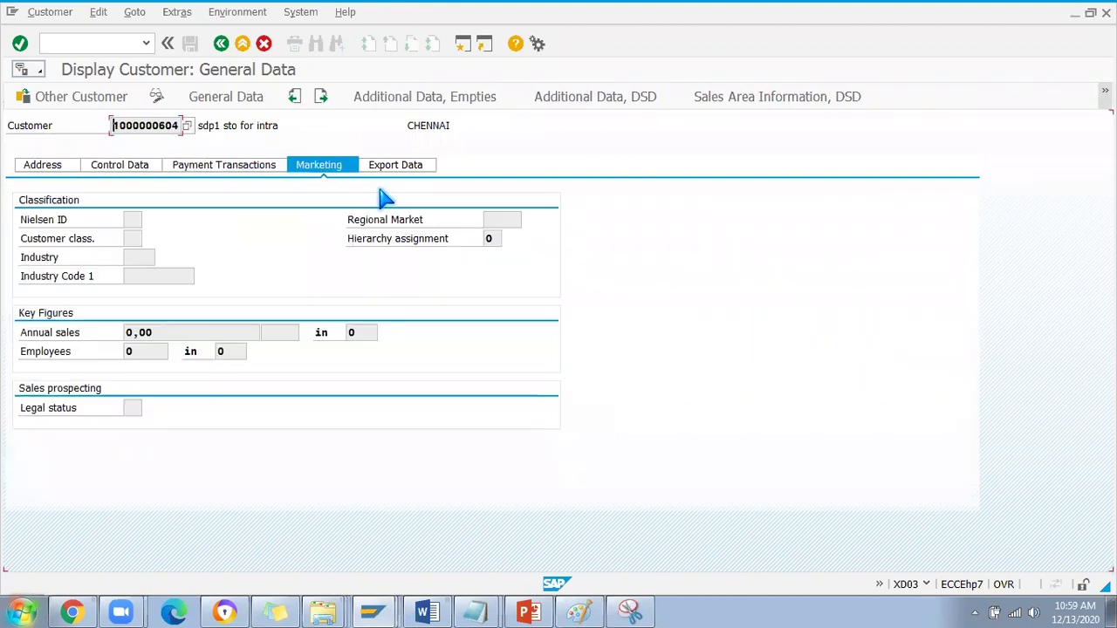
left_click(394, 165)
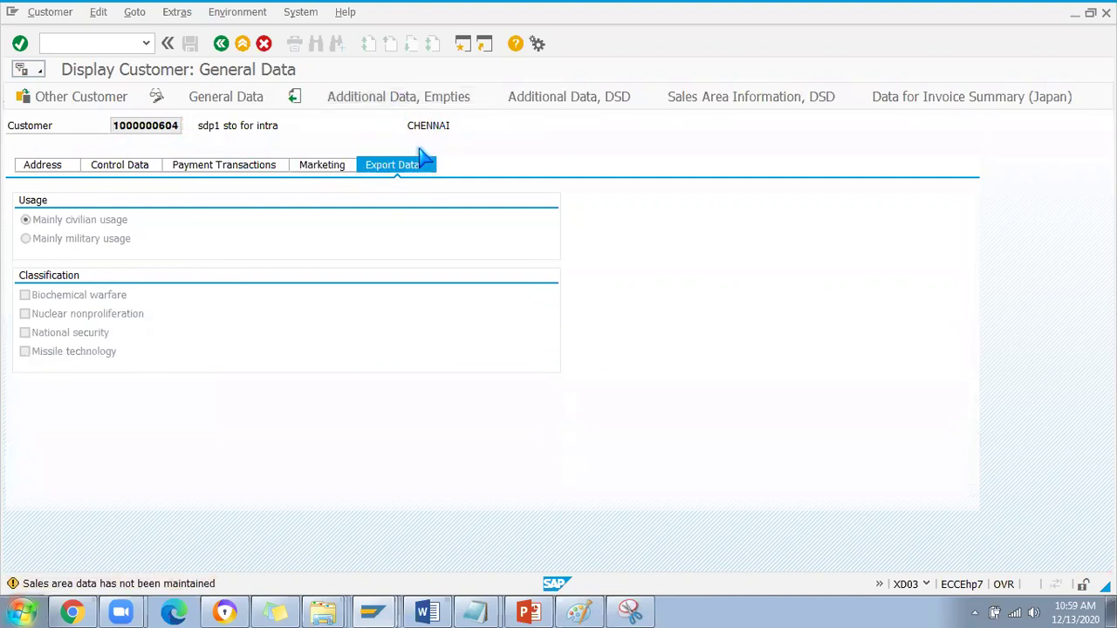
key("Return")
left_click(534, 100)
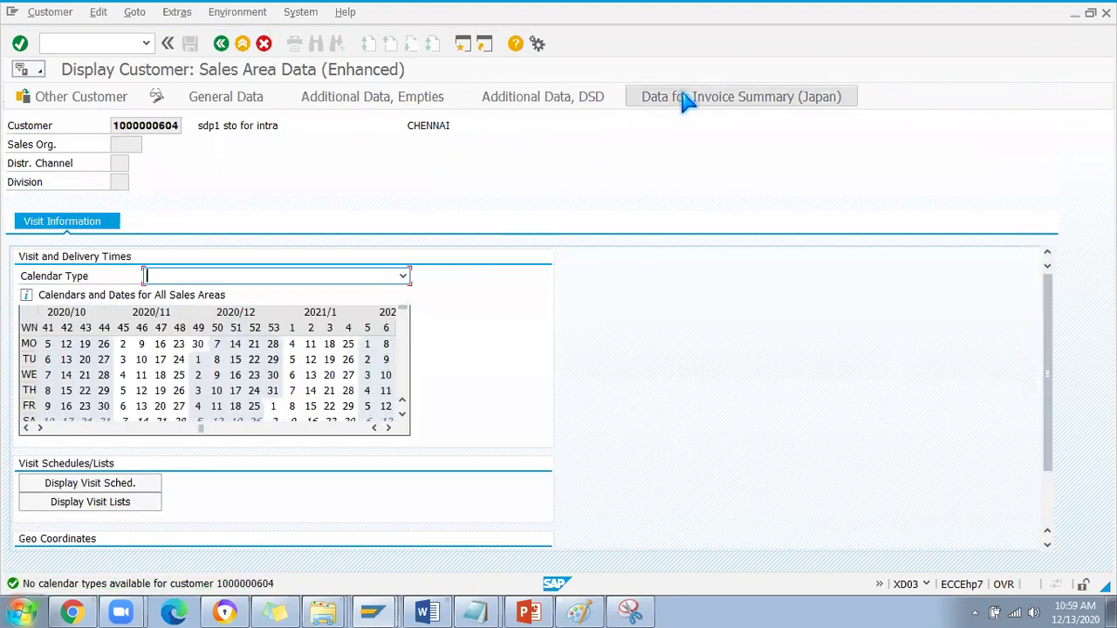
left_click(221, 43)
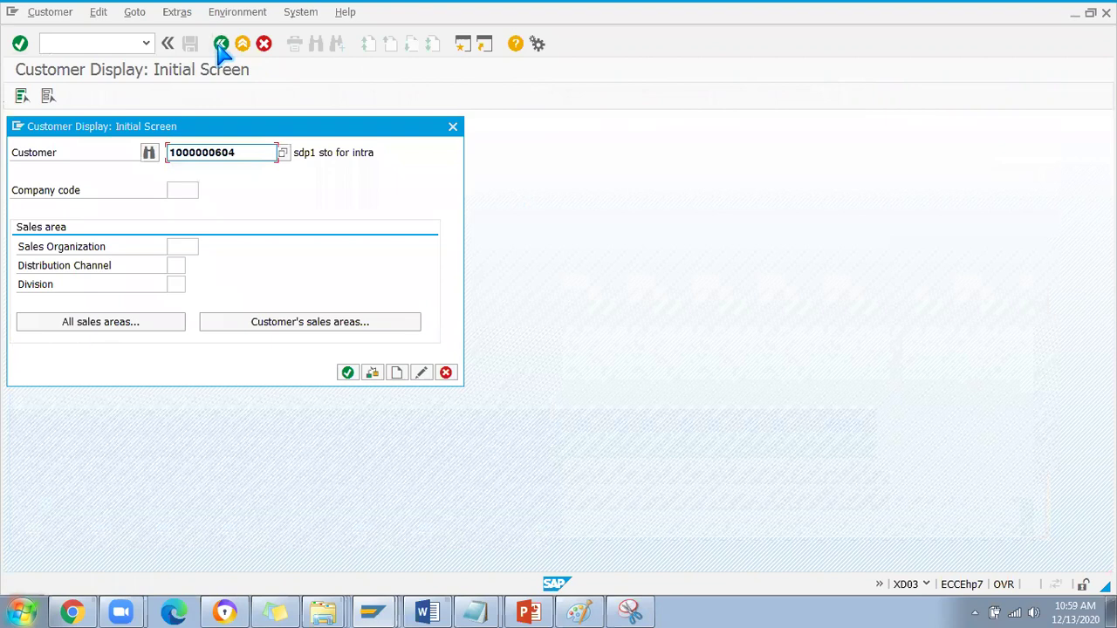
Display the customer for the order's sales area: sales organization SP12, distribution channel P1 and division P1.
left_click(183, 250)
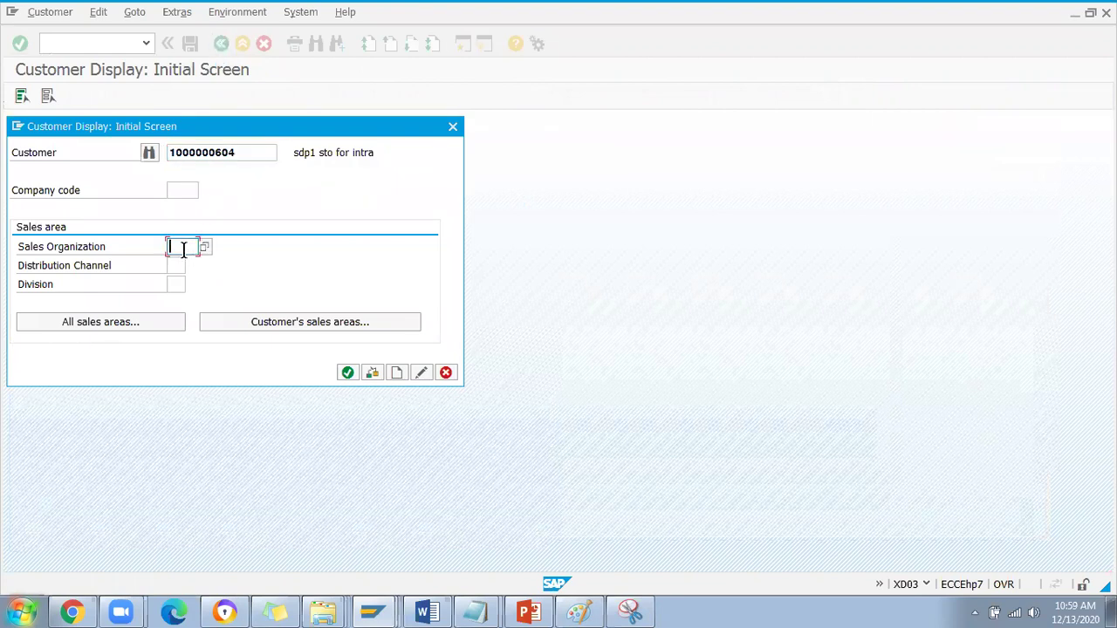
key("alt+Tab")
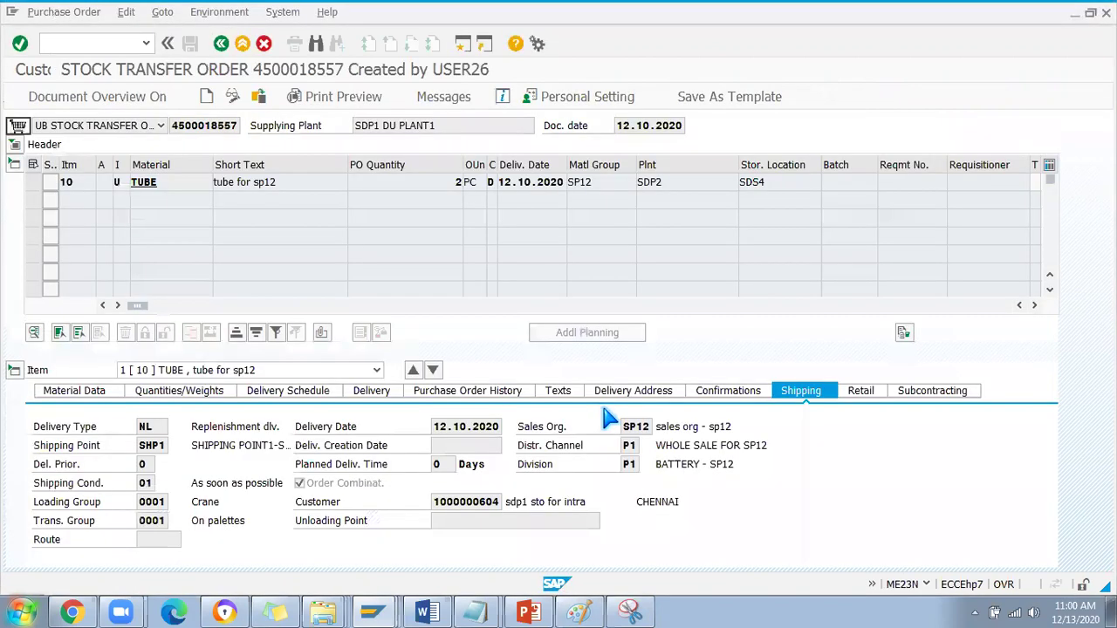
key("alt+Tab")
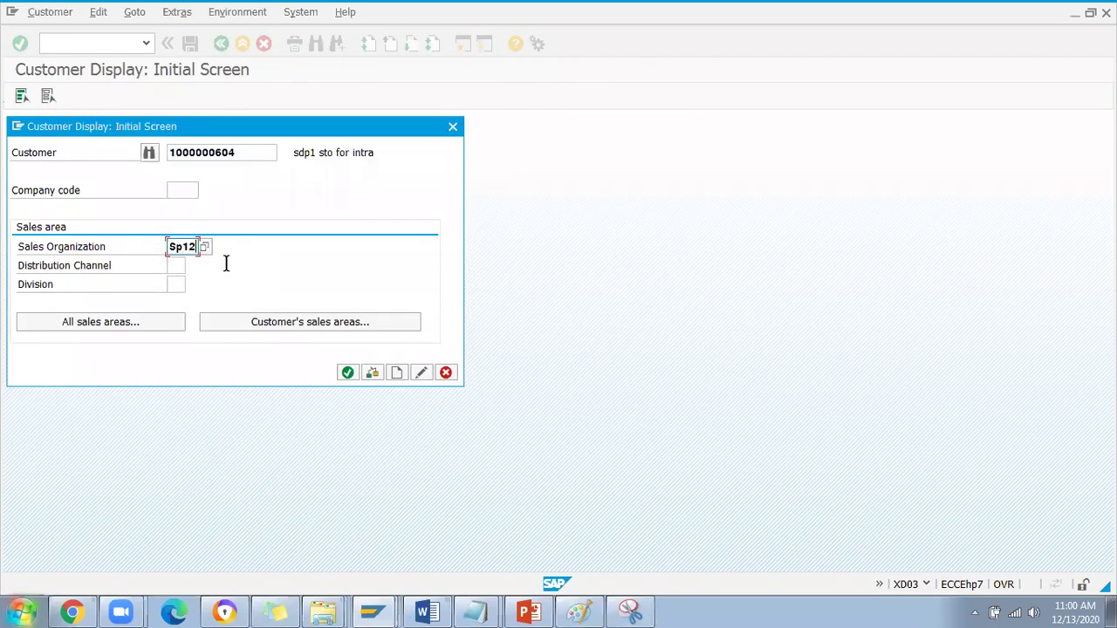
left_click(176, 267)
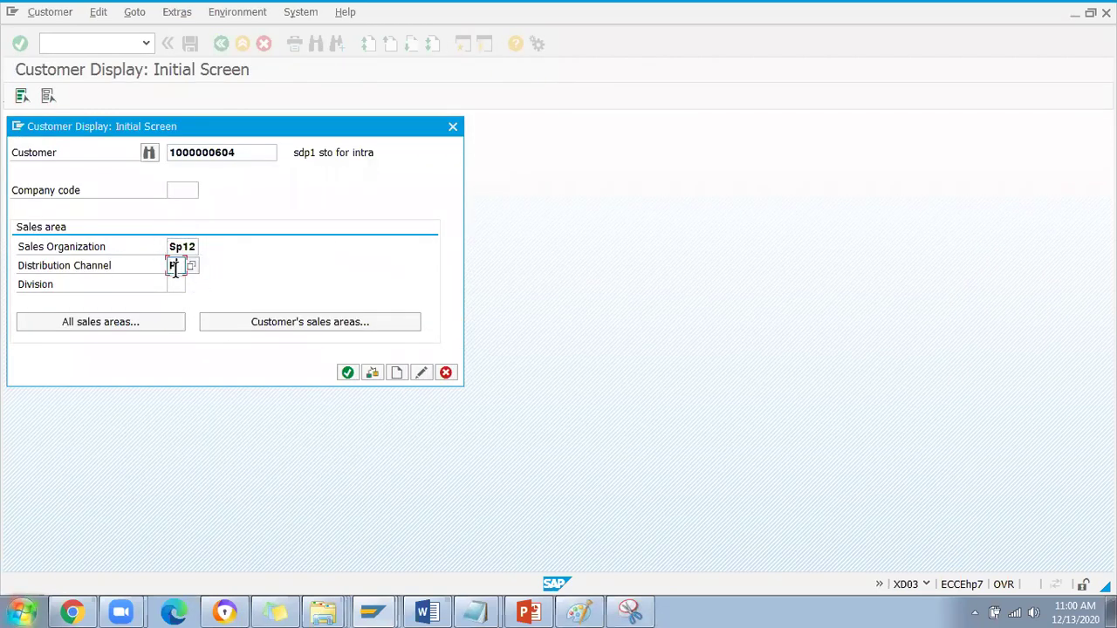
left_click(176, 283)
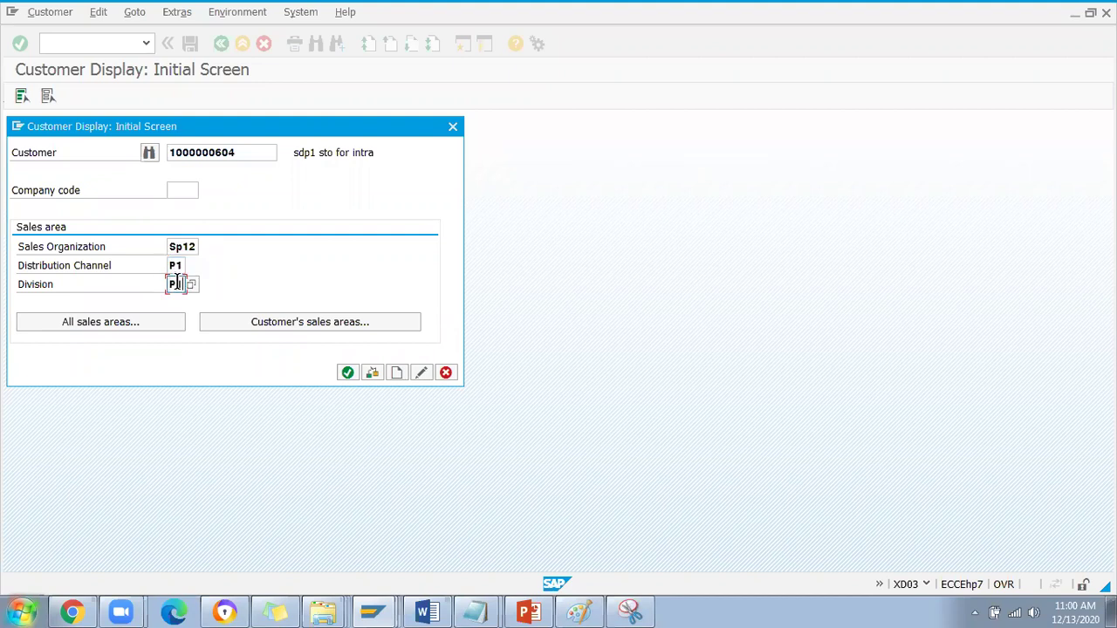
type("P1")
key("Return")
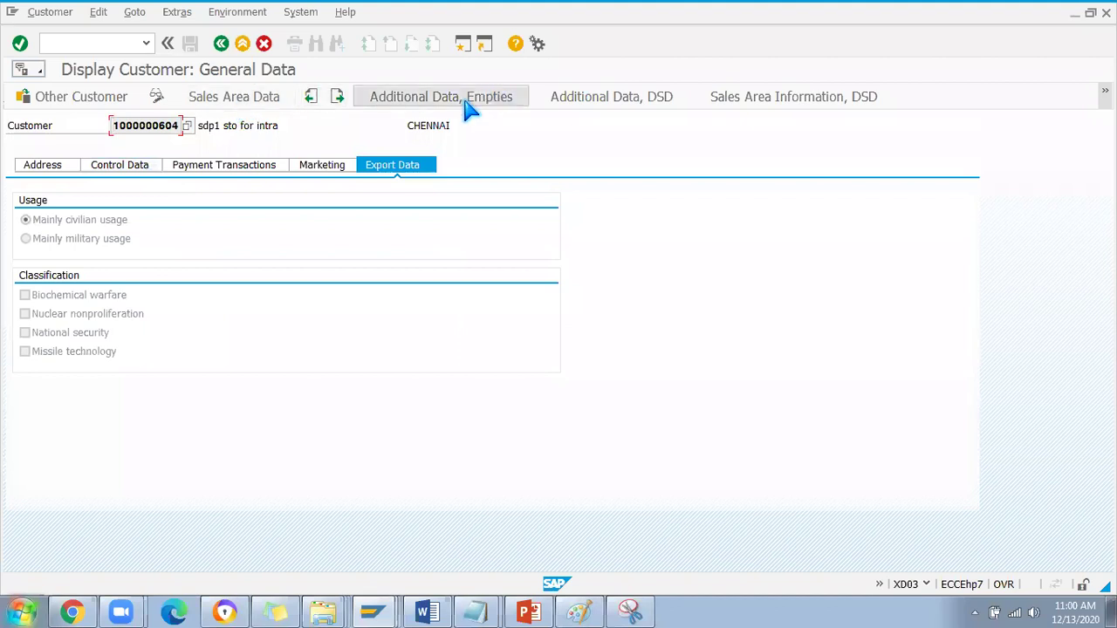
Check the customer's control data and its sales area data, covering sales, shipping conditions, billing documents and partner functions.
left_click(131, 167)
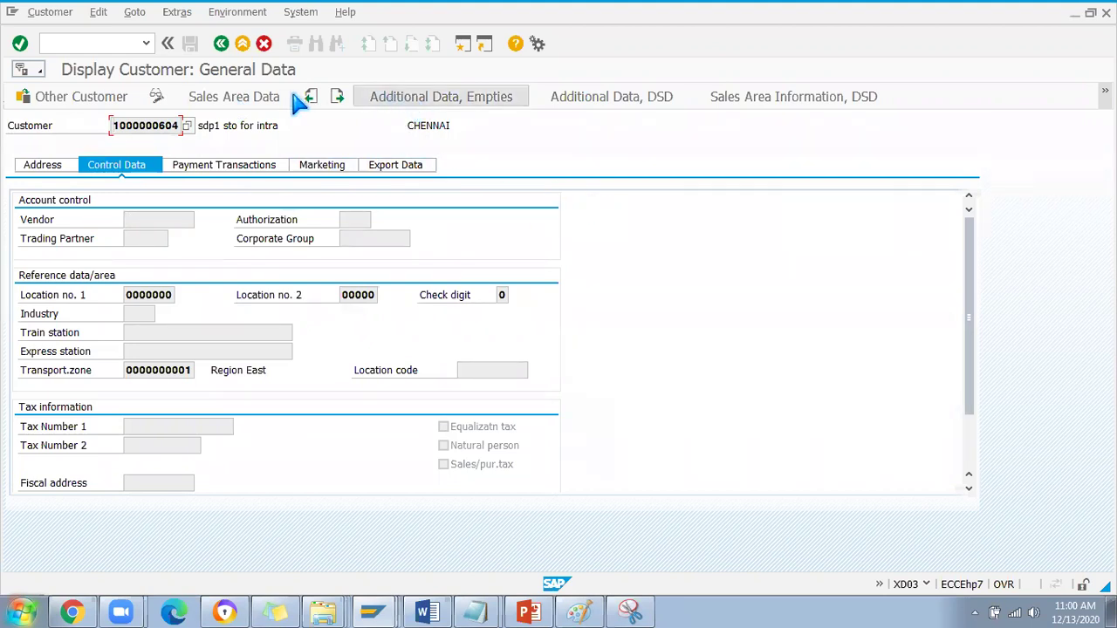
left_click(262, 100)
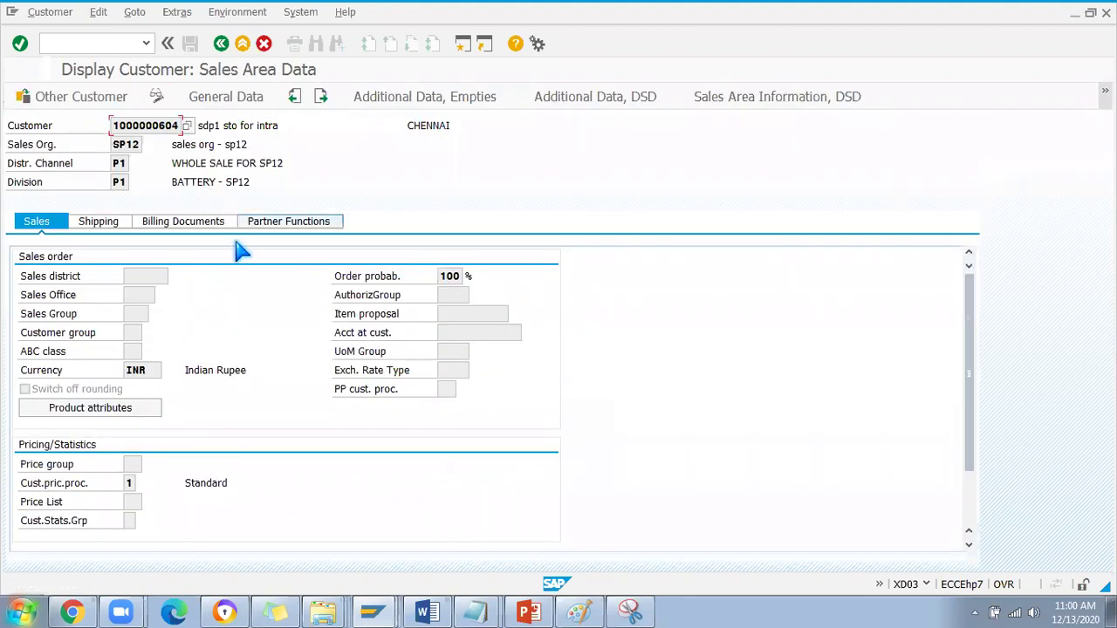
key("ctrl+Page_Down")
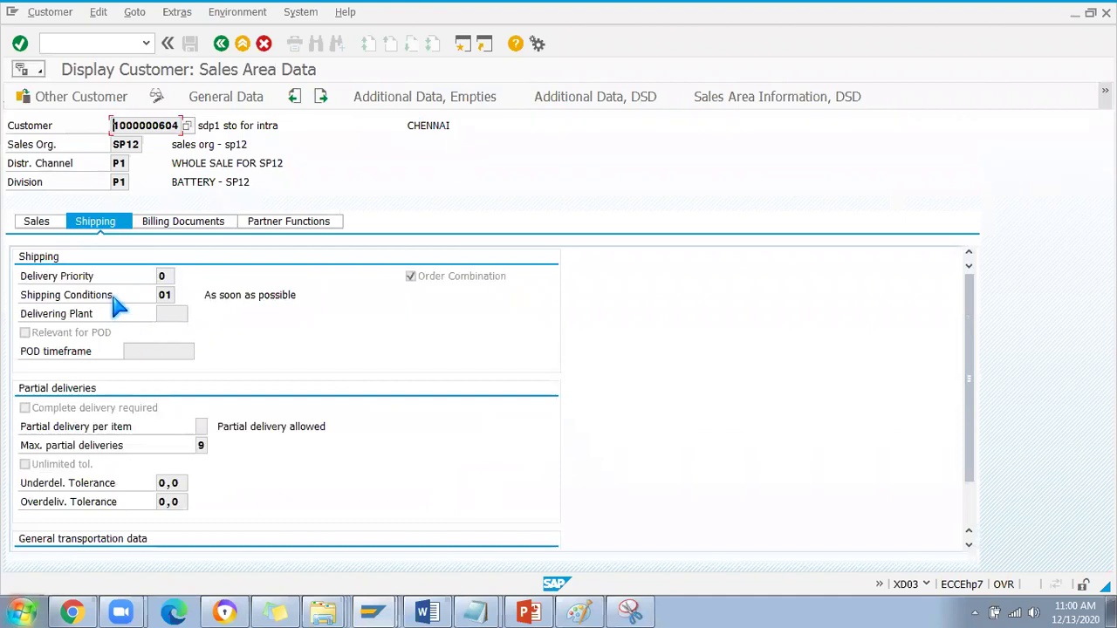
left_click(163, 276)
left_click(168, 295)
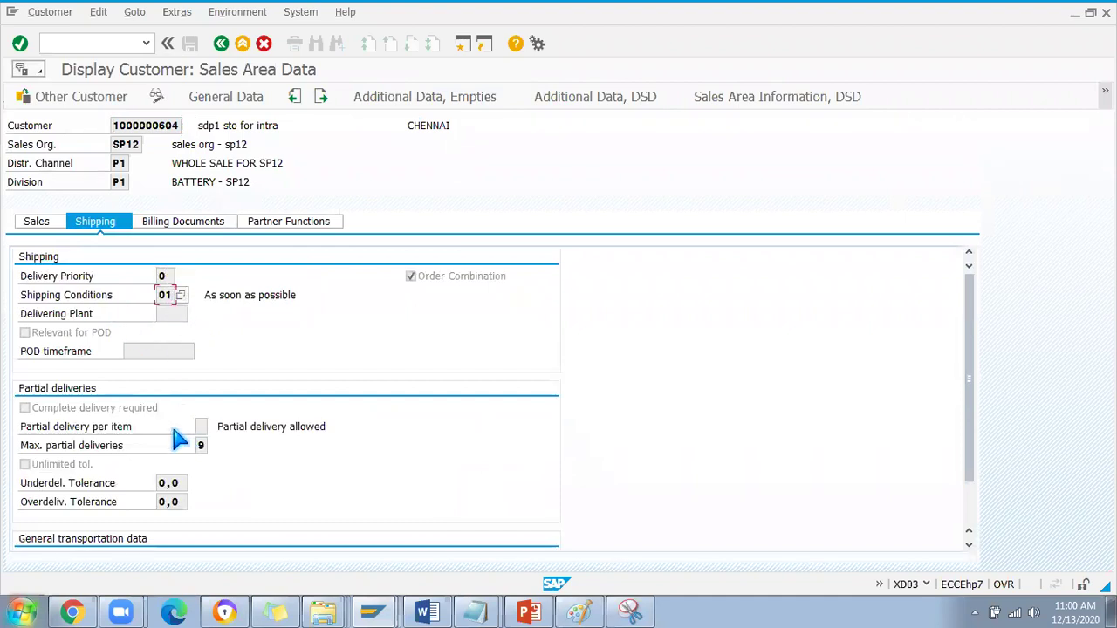
left_click(179, 223)
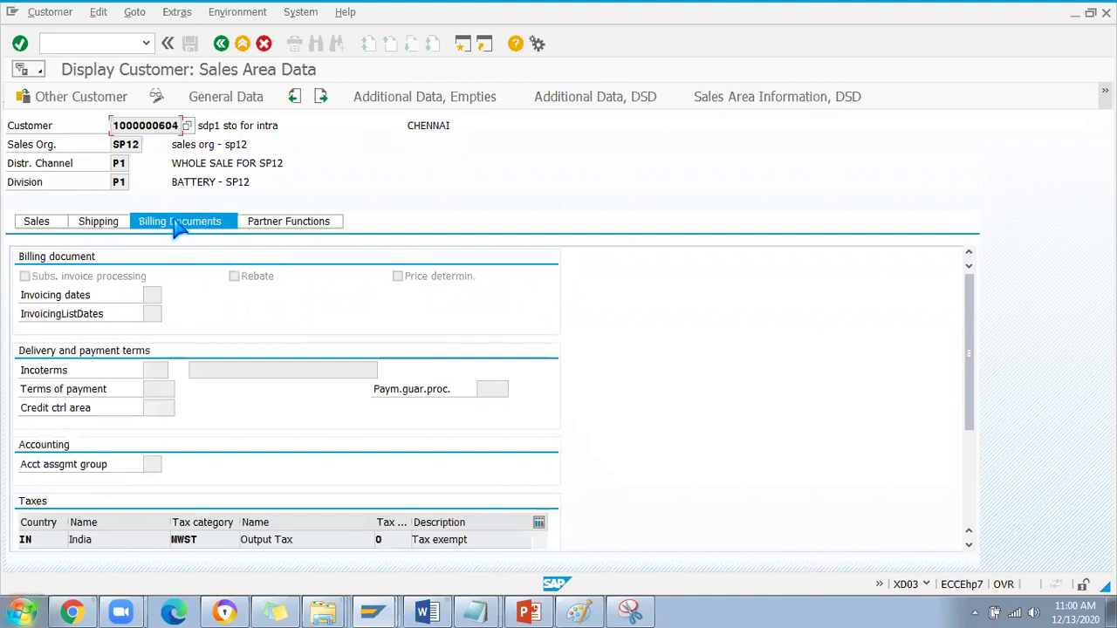
left_click(270, 224)
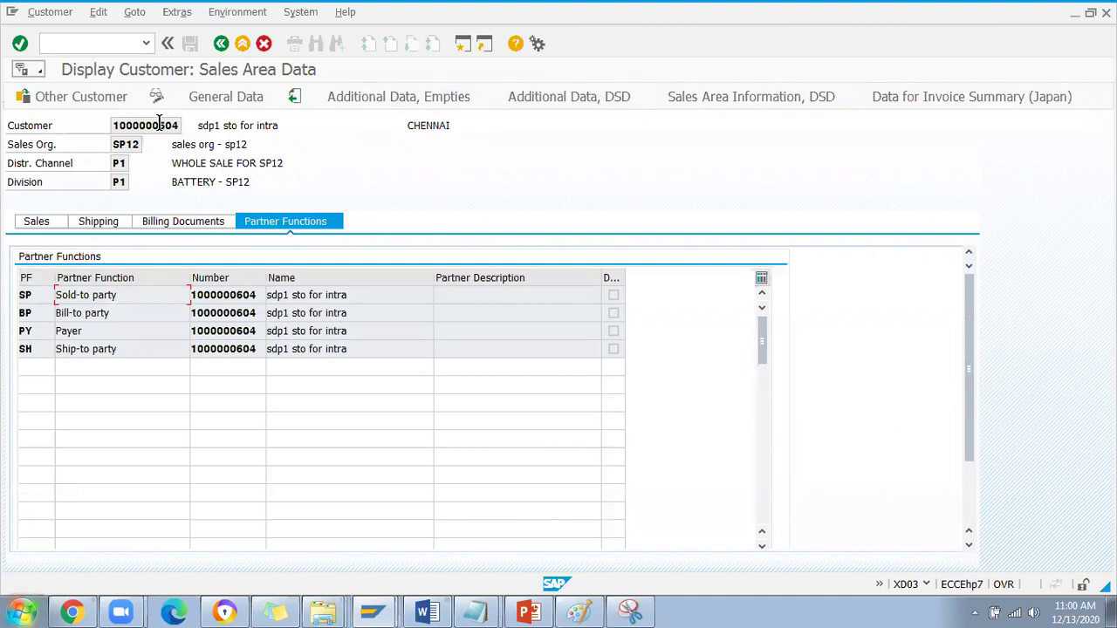
left_click(39, 222)
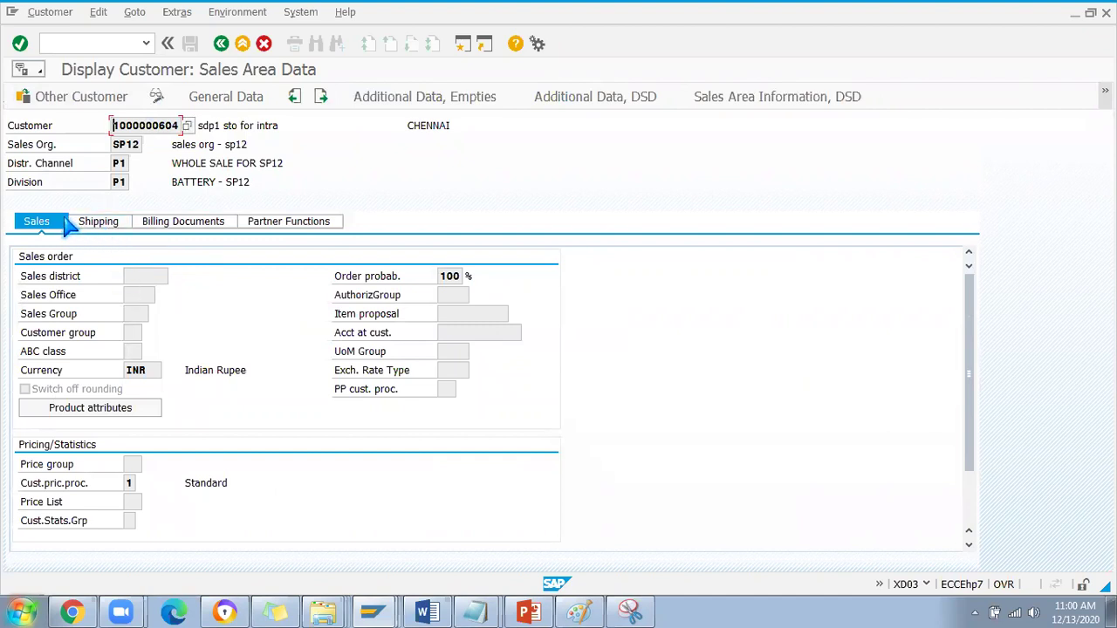
Review the customer's general data, covering payment transactions and the trading partner field in the control data.
left_click(219, 98)
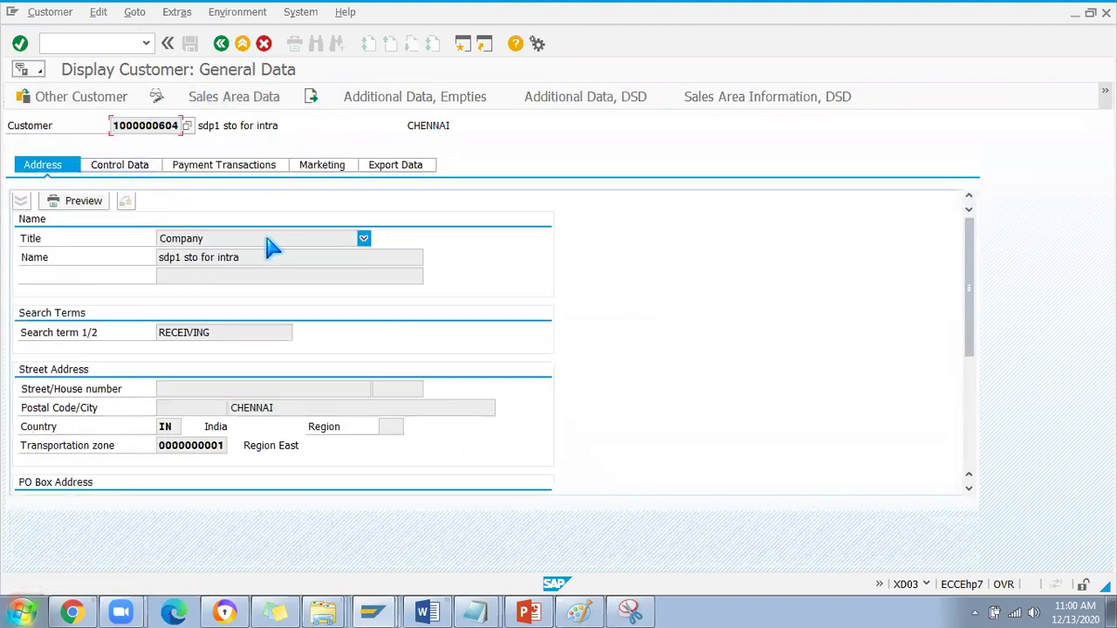
left_click(225, 167)
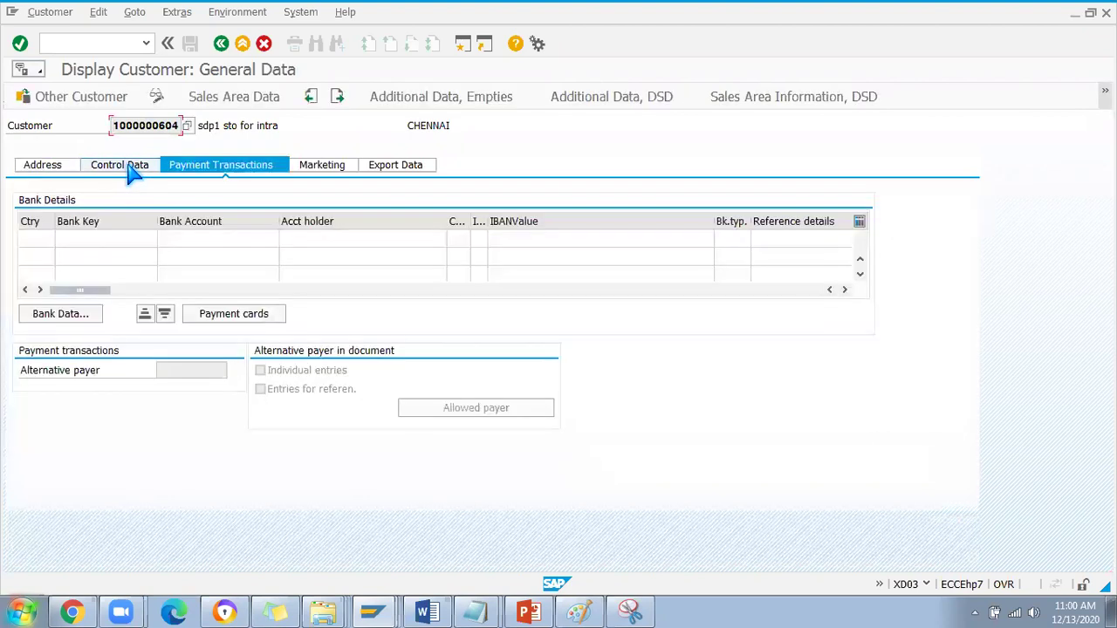
key("ctrl+Page_Up")
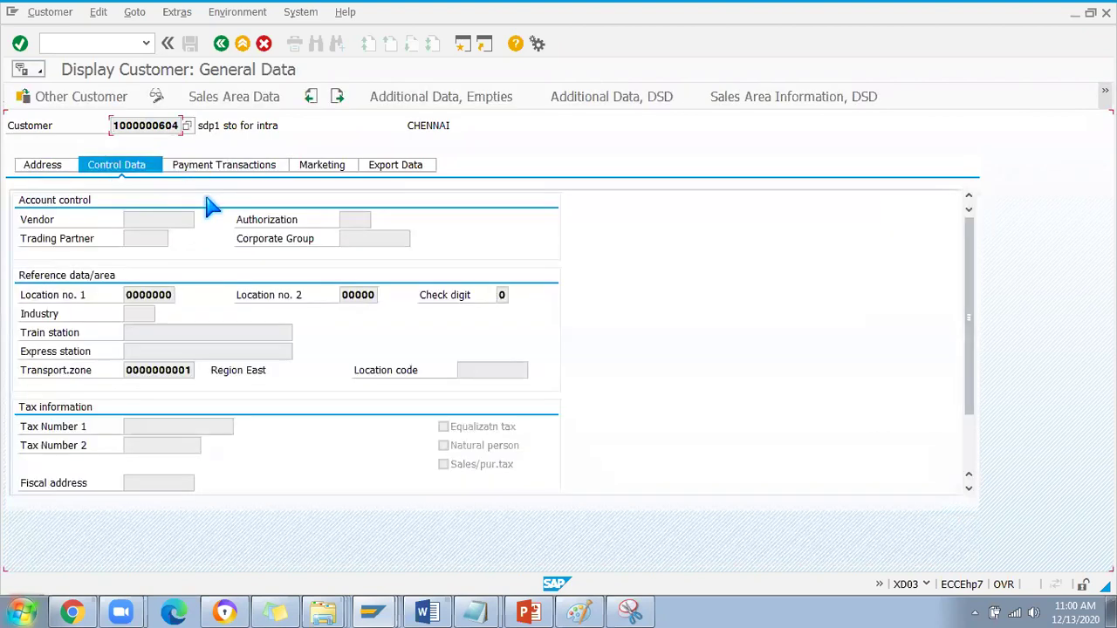
left_click(142, 238)
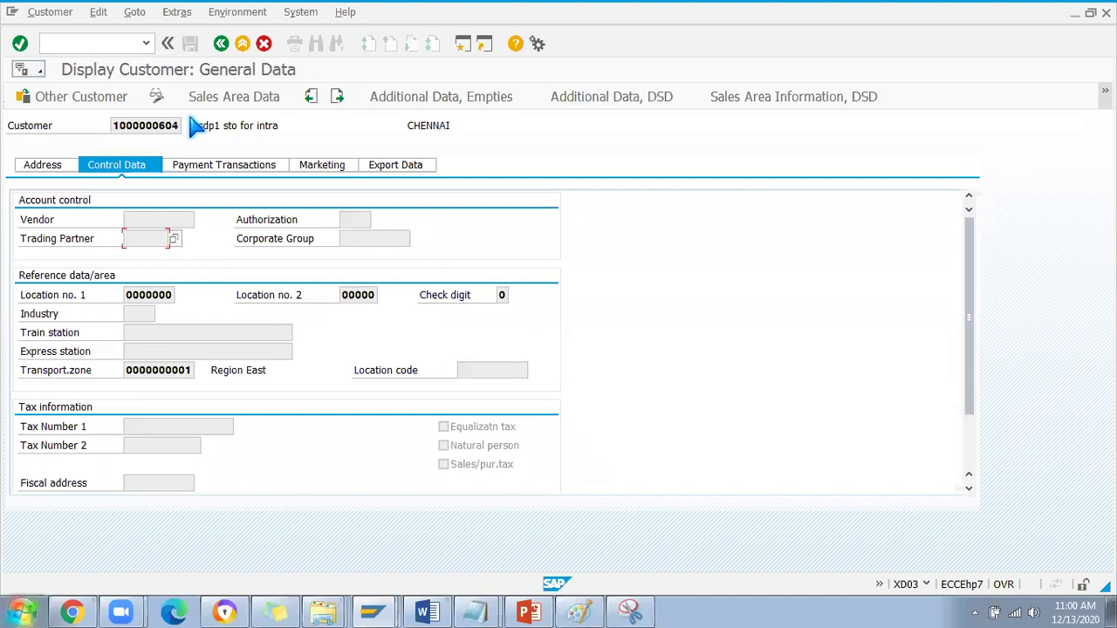
View the customer's central additional data with its attributes and condition groups, and close it.
left_click(173, 14)
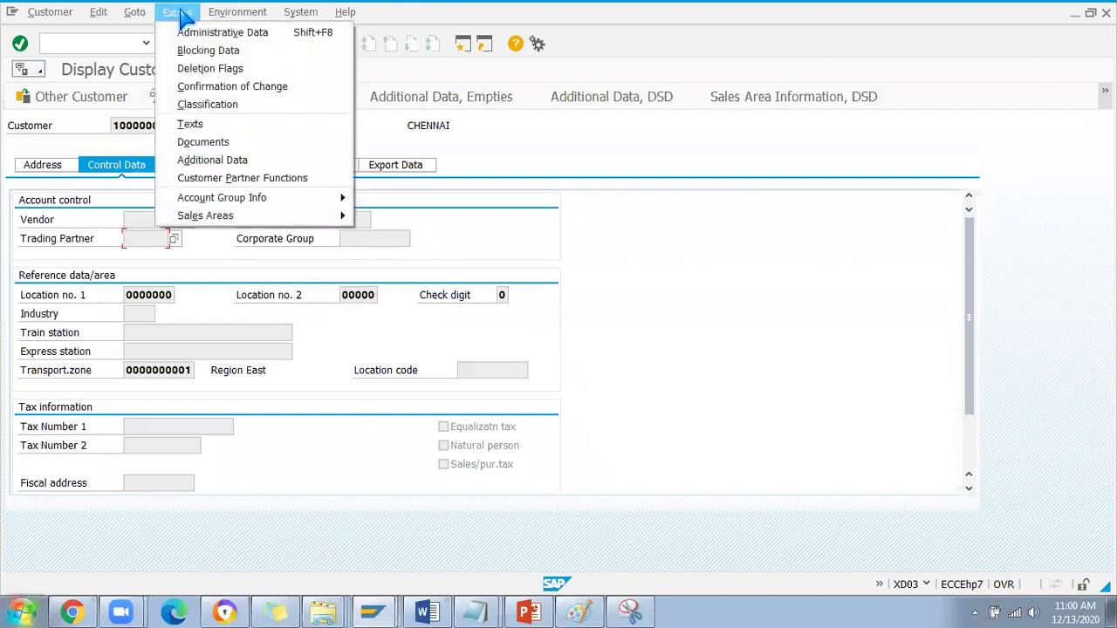
left_click(192, 159)
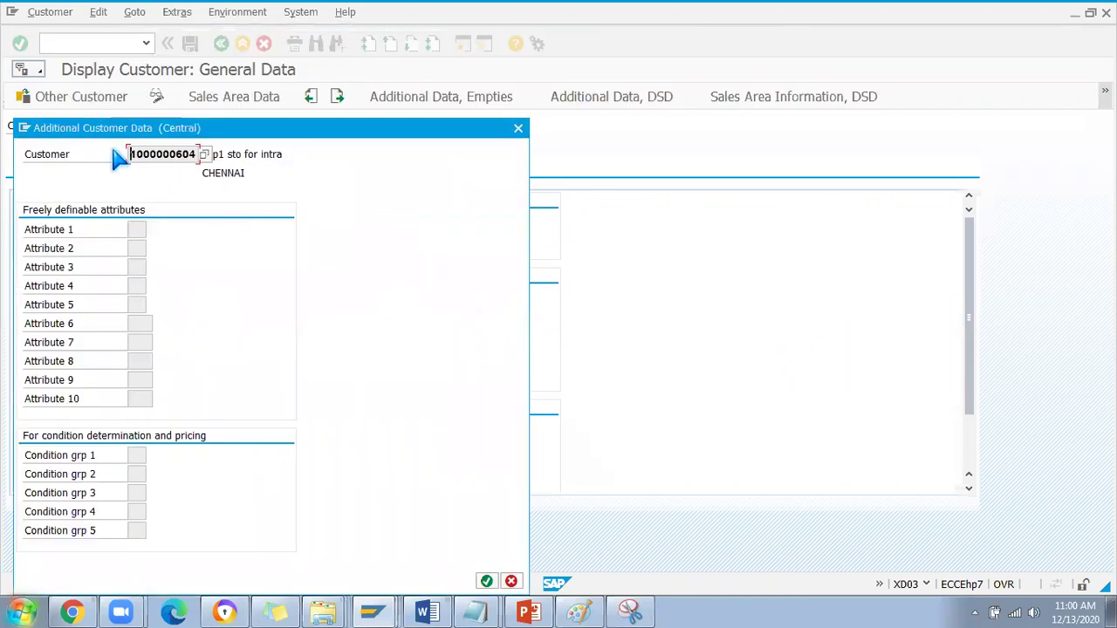
left_click_drag(124, 130, 241, 136)
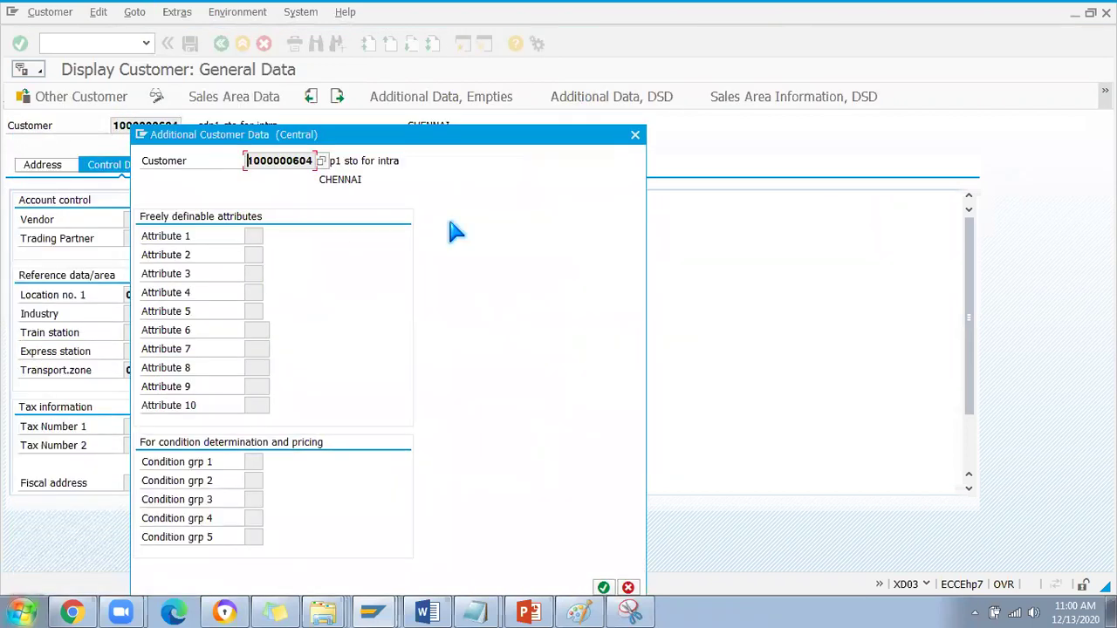
left_click(636, 138)
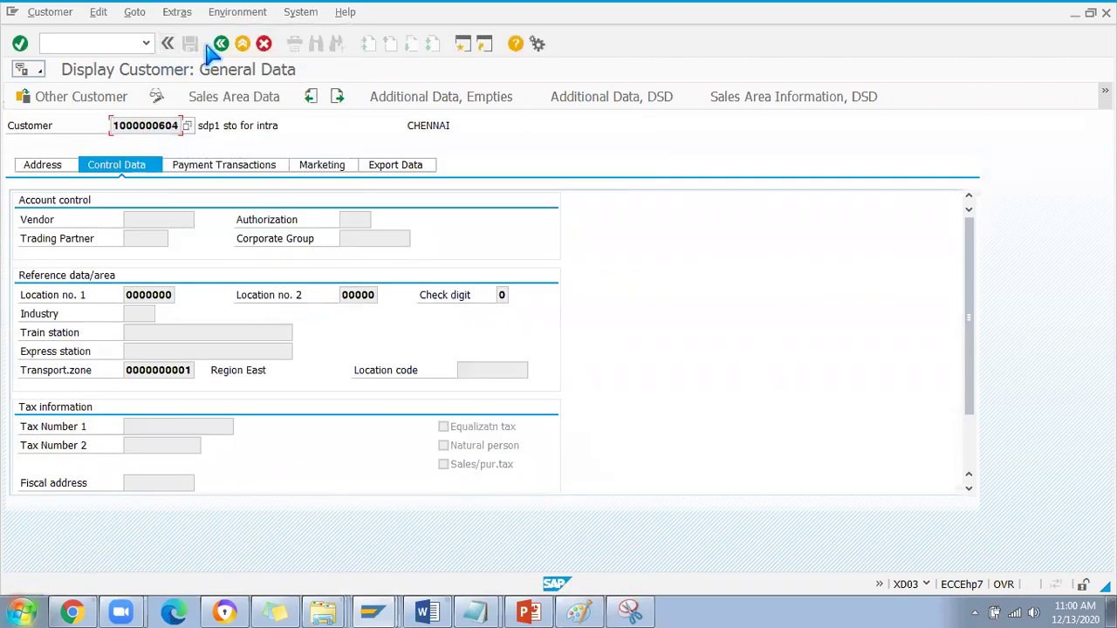
Leave the customer display, switch to the other session and return from the stock transfer order to the material document list.
left_click(221, 44)
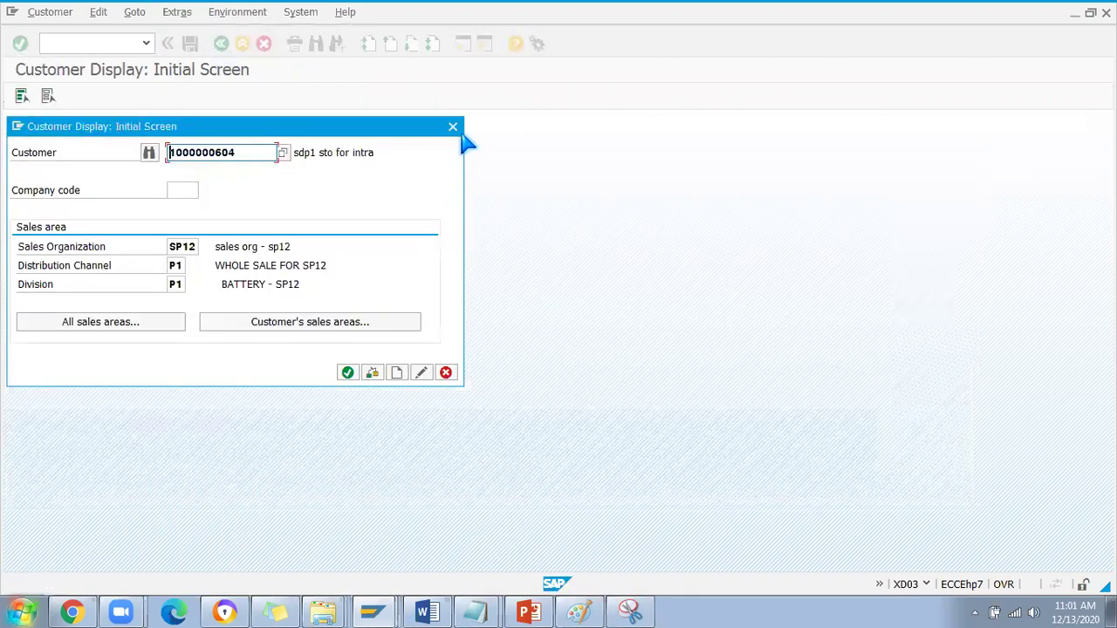
key("Escape")
key("alt+Tab")
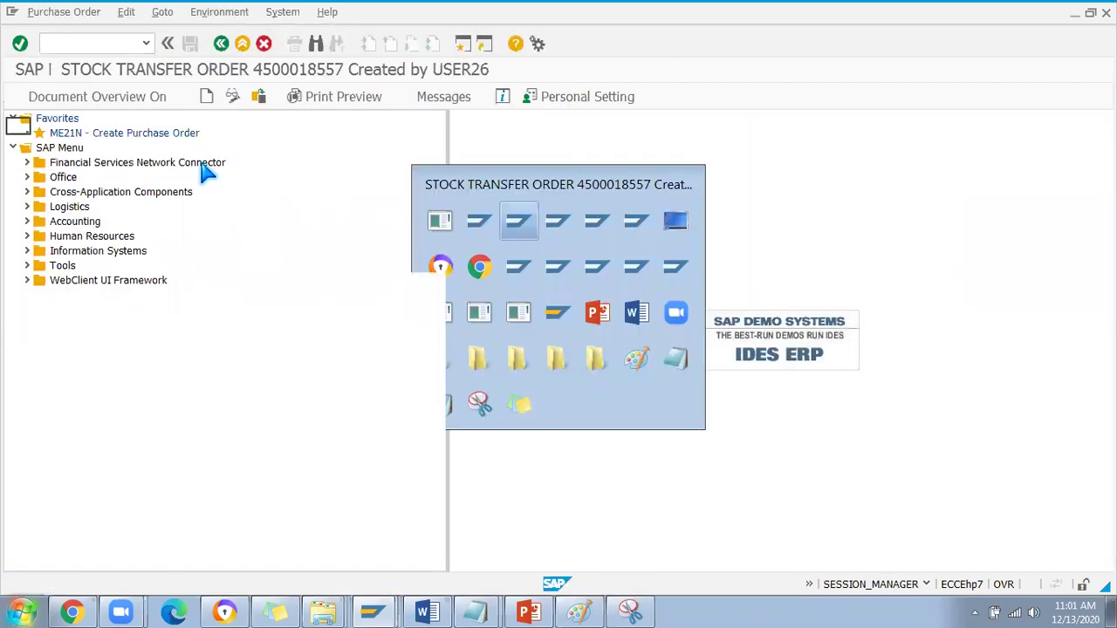
left_click(221, 44)
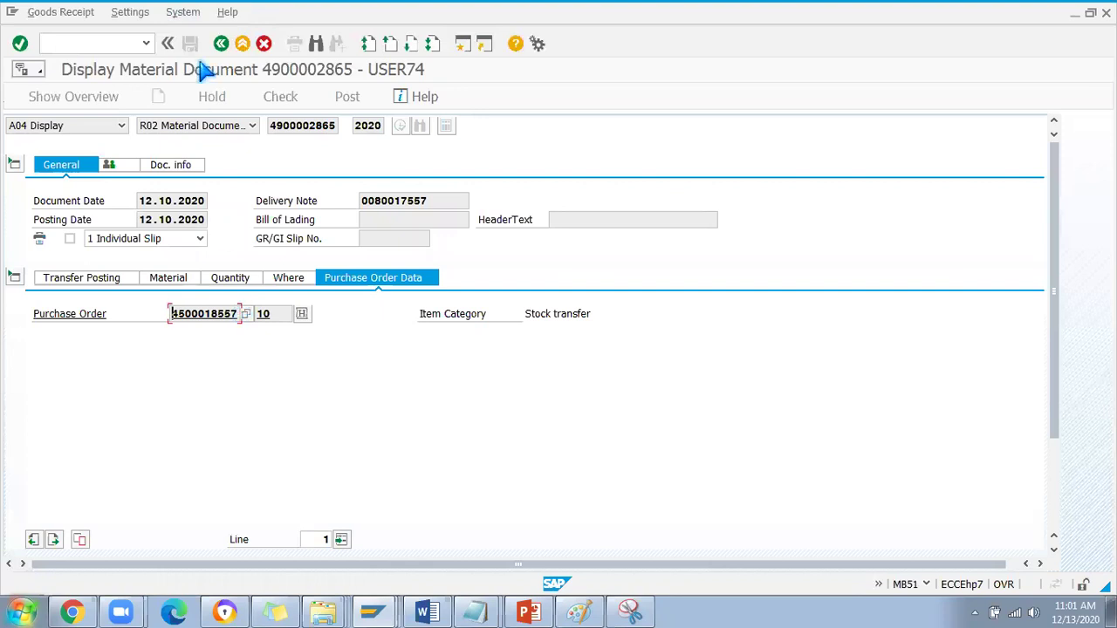
left_click(221, 45)
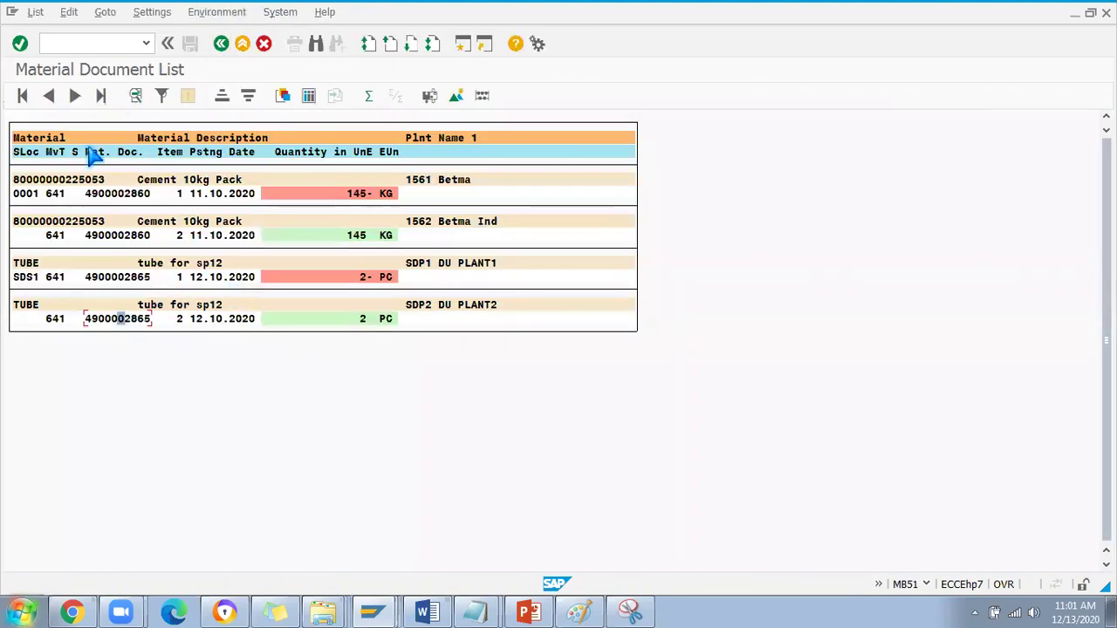
Open the cement material document for plant 1562 and display the stock transfer order from its purchase order data.
double_click(128, 237)
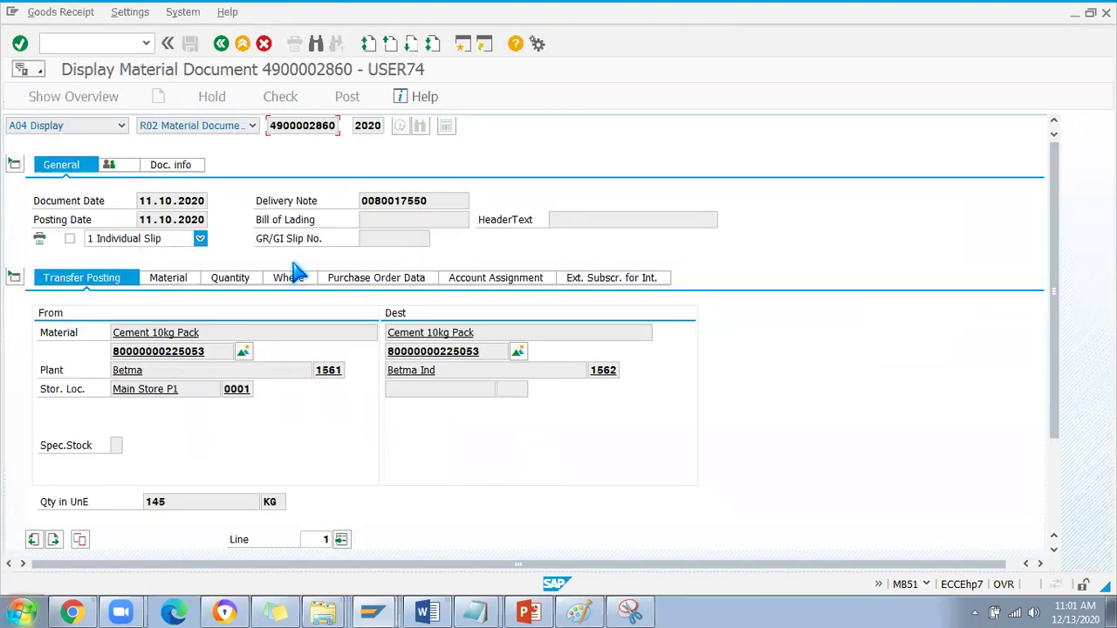
left_click(385, 279)
double_click(198, 318)
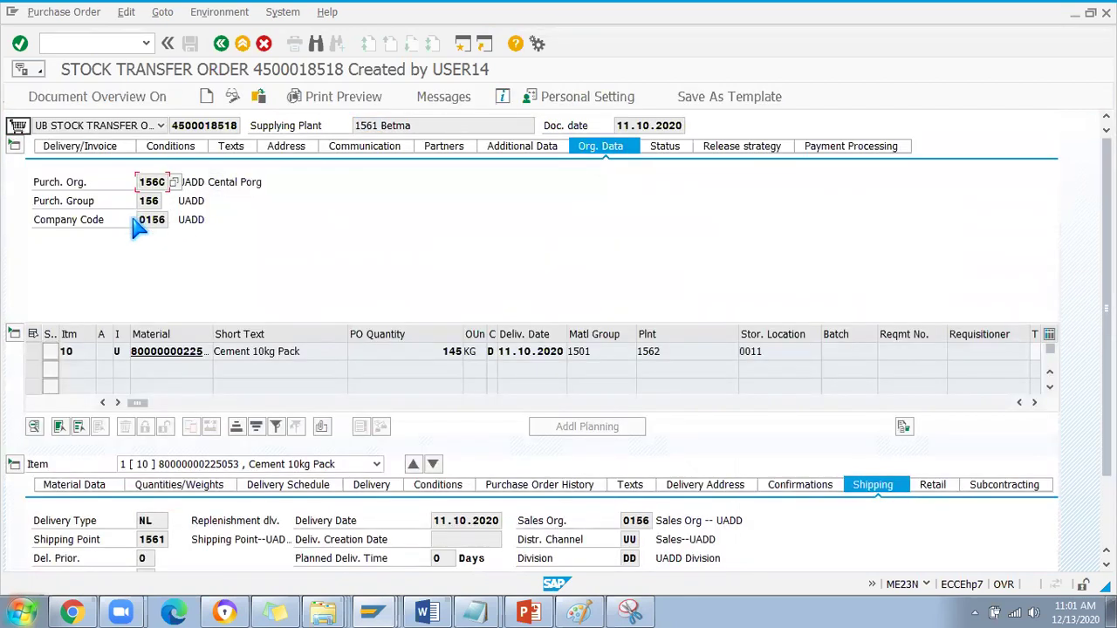
Try to open another session from the displayed stock transfer order.
left_click(463, 44)
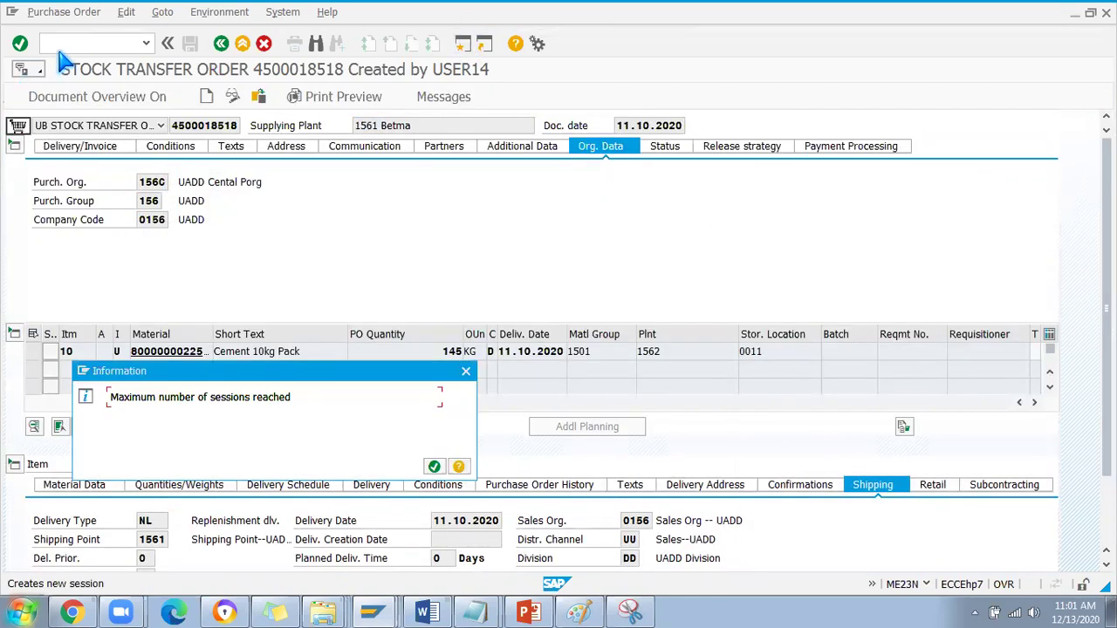
left_click(465, 371)
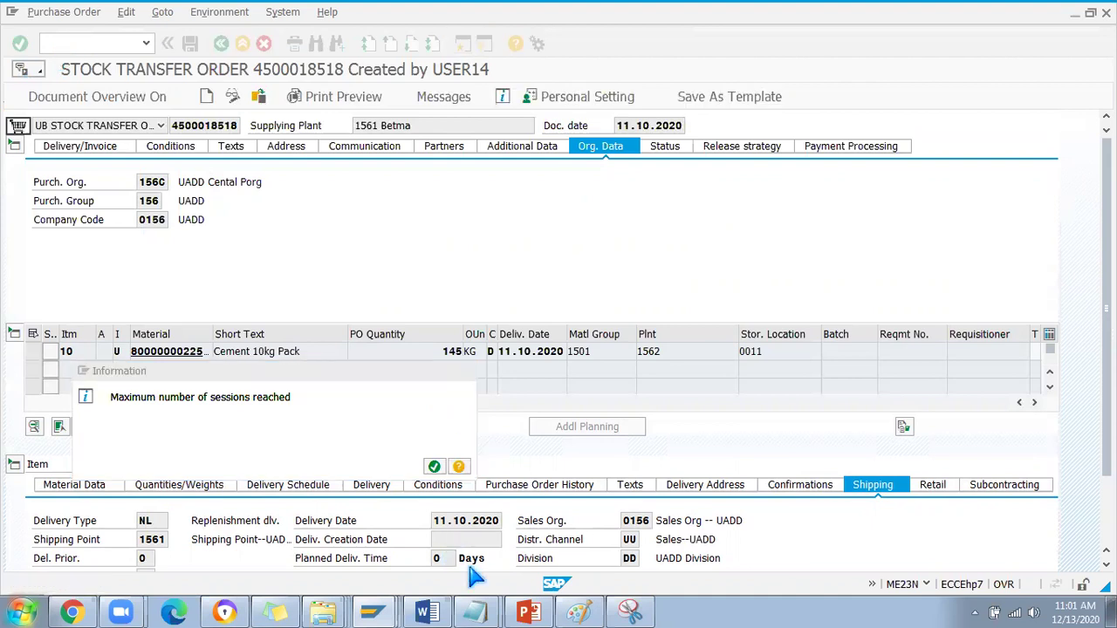
Copy the cement stock transfer order's number and close the SAP windows whose connections are broken.
left_click(214, 125)
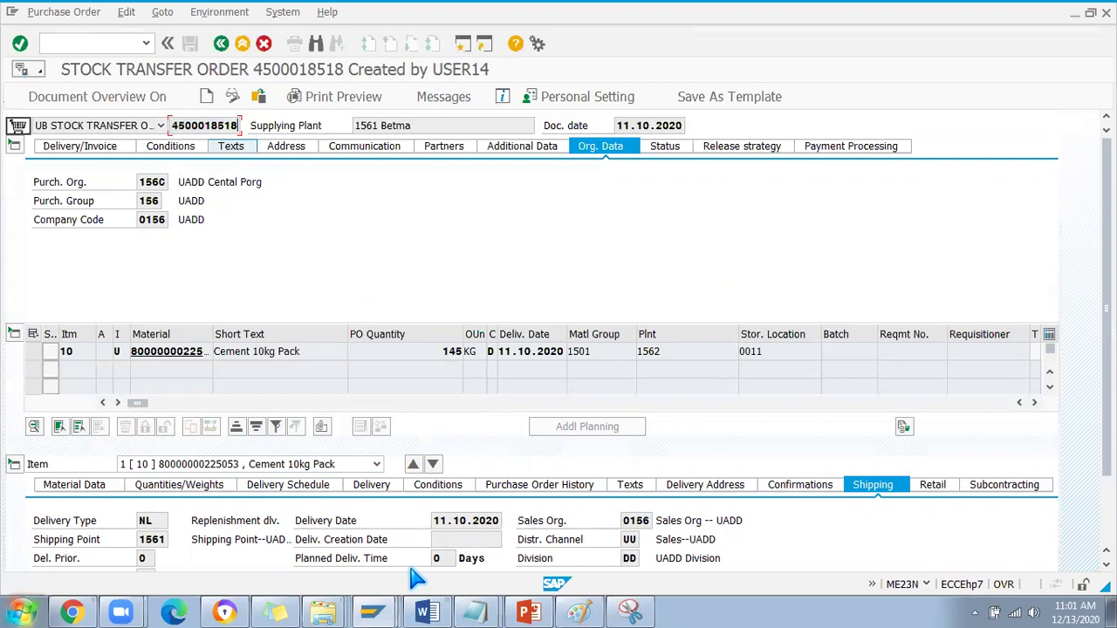
mouse_move(371, 610)
left_click(324, 426)
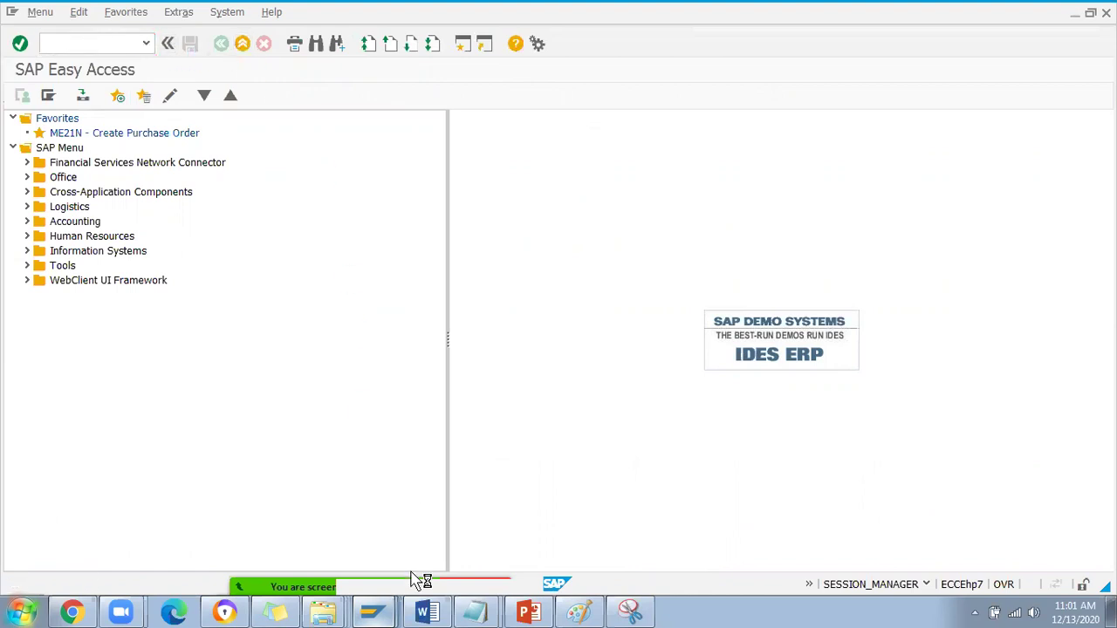
left_click(371, 611)
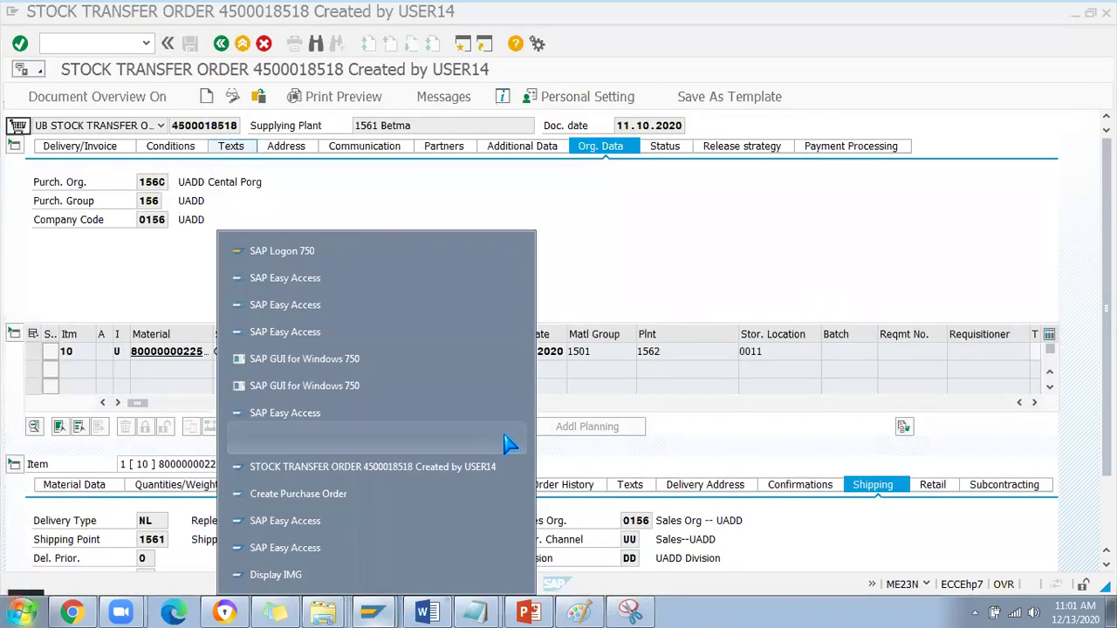
left_click(514, 441)
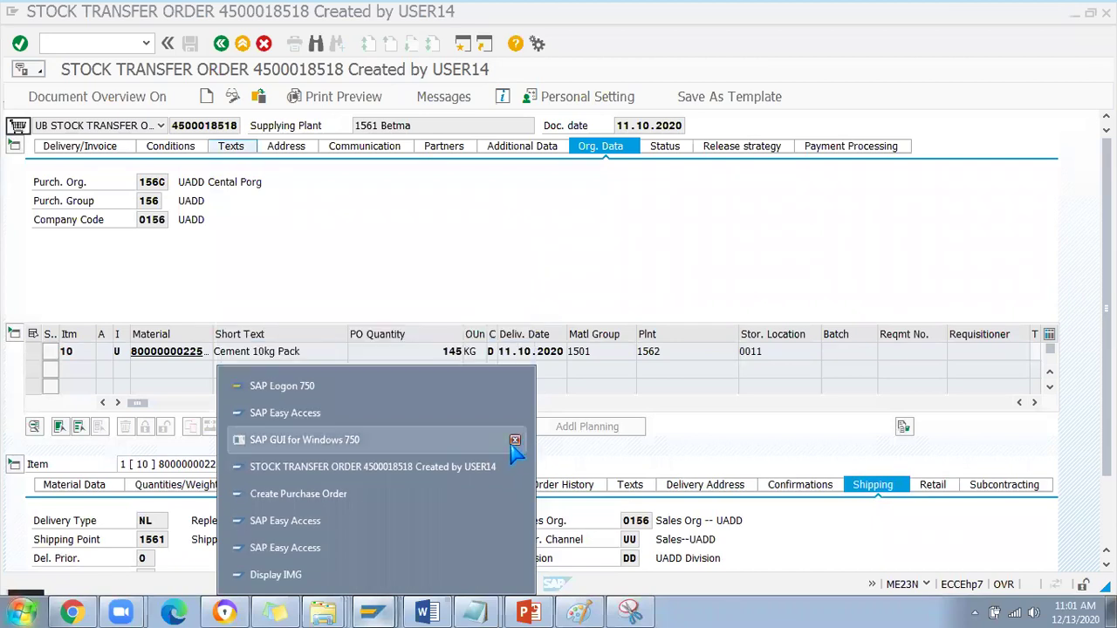
left_click(515, 440)
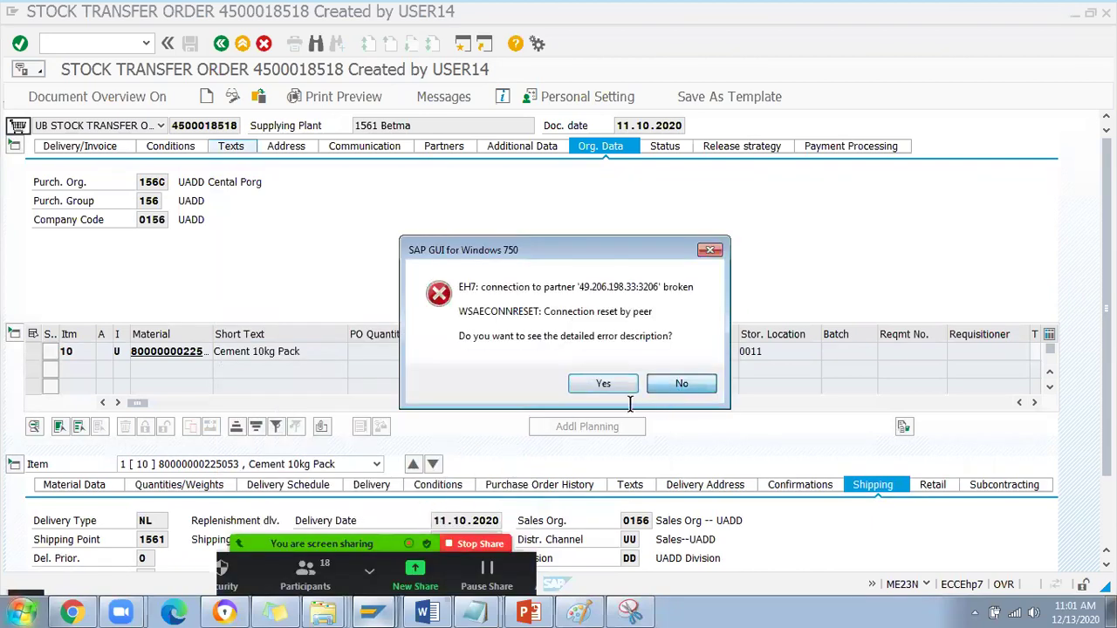
key("Escape")
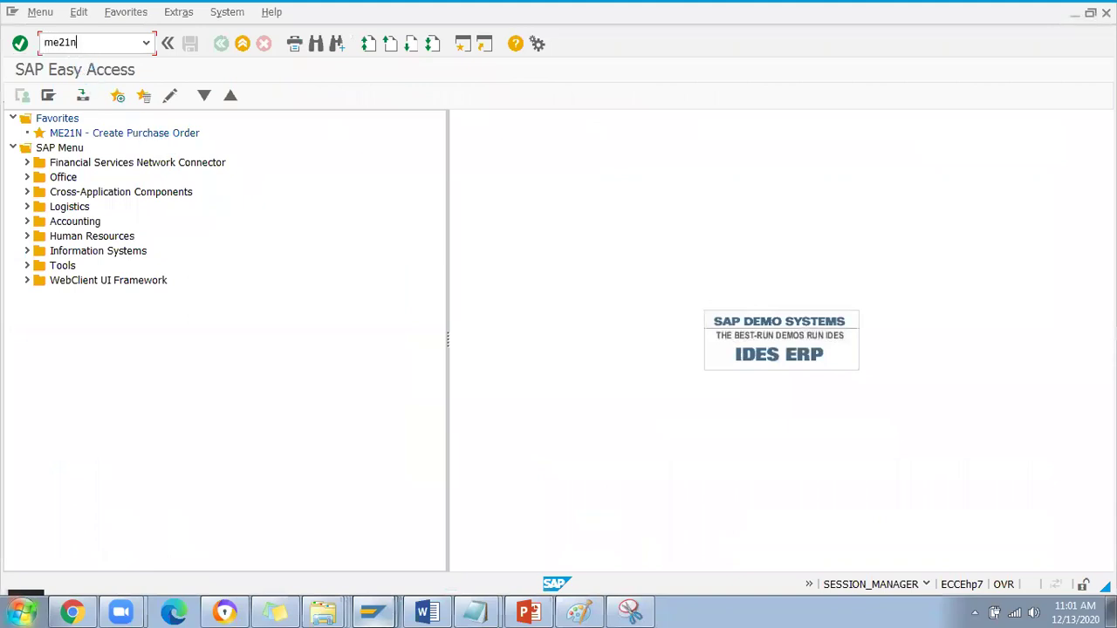
Start ME21N and fill the new purchase order by entering the copied order number as the first item's purchasing document reference.
key("Return")
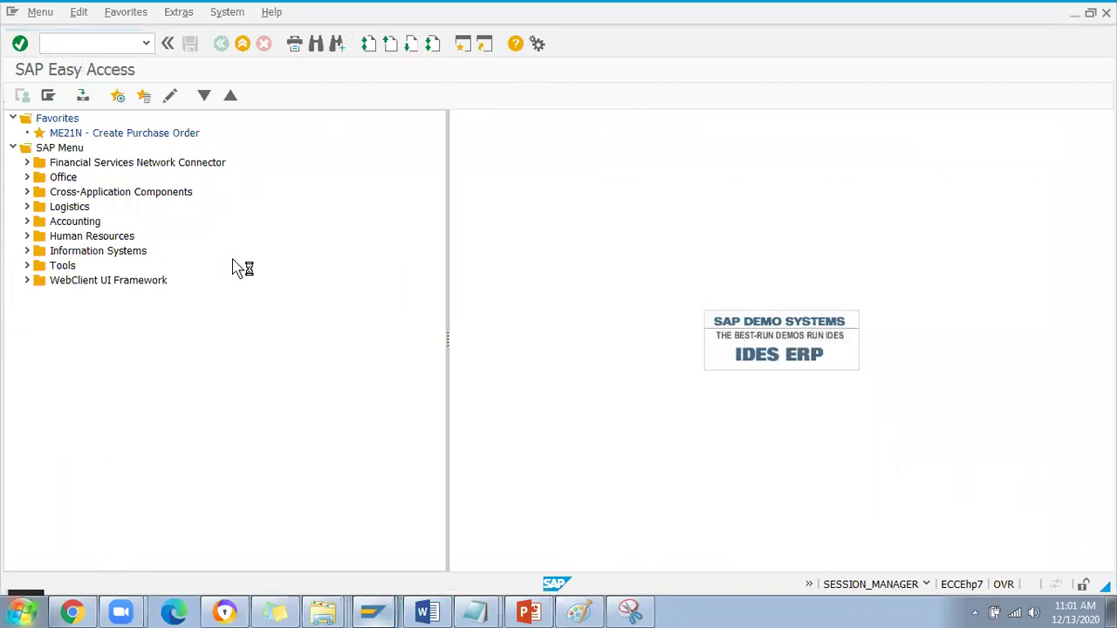
left_click_drag(142, 486, 656, 494)
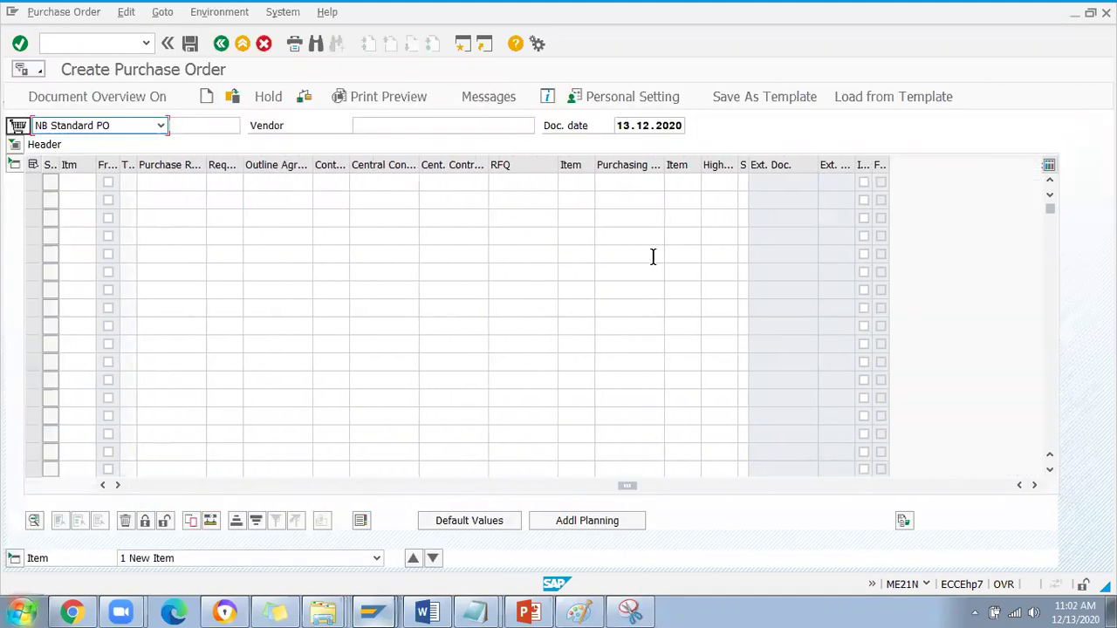
left_click(616, 181)
key("Return")
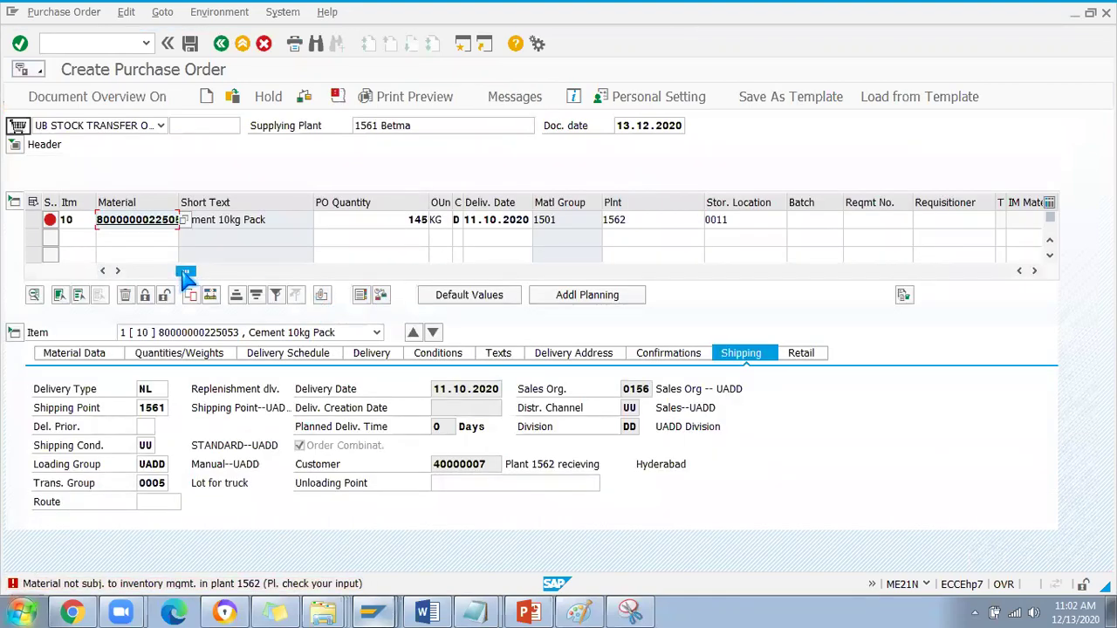
left_click_drag(185, 271, 140, 272)
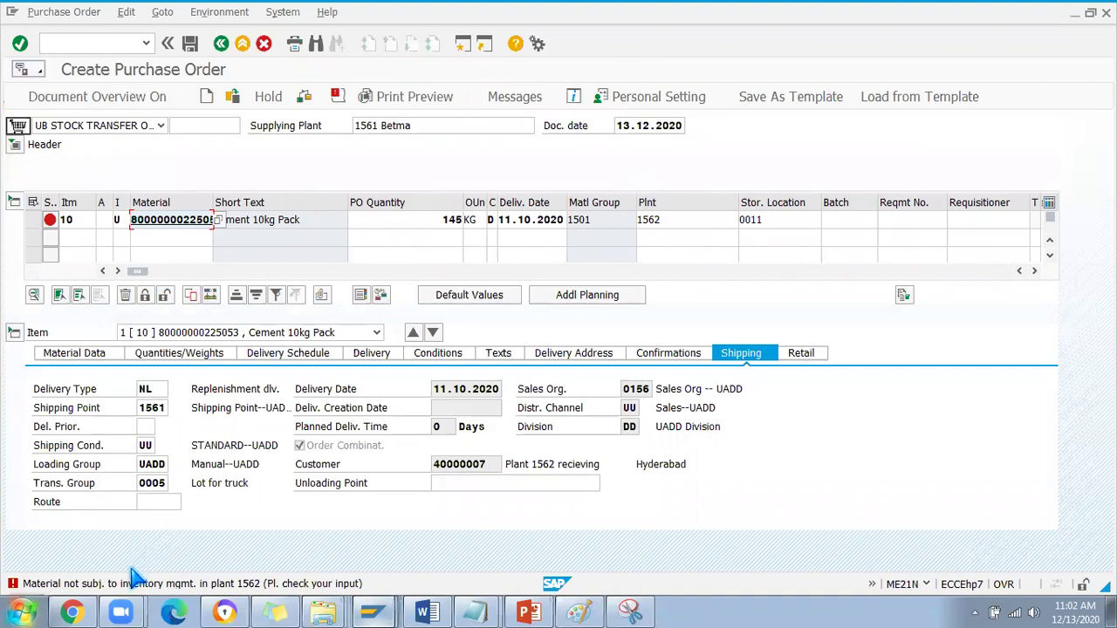
Read the long text of the inventory management error and check the document date of the original stock transfer order.
key("F1")
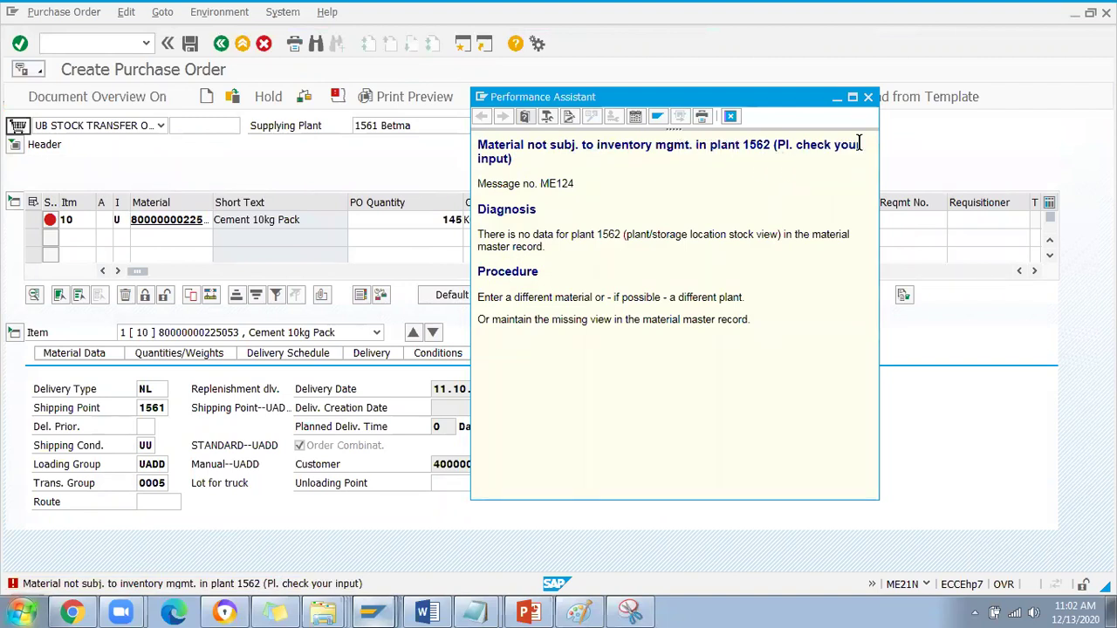
left_click(868, 97)
key("alt+Tab")
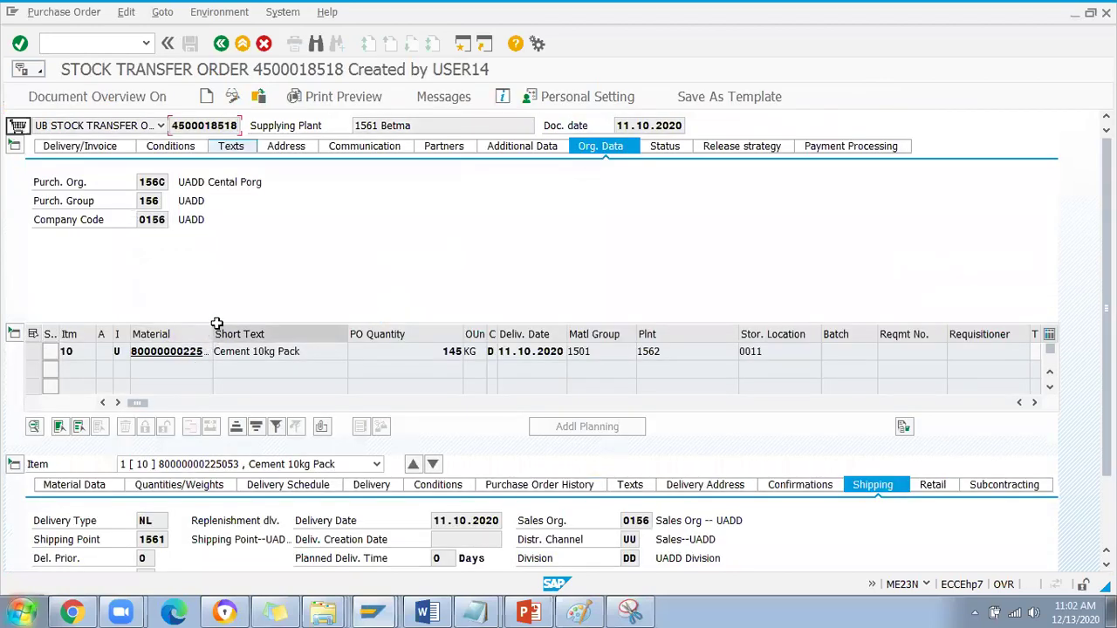
double_click(689, 125)
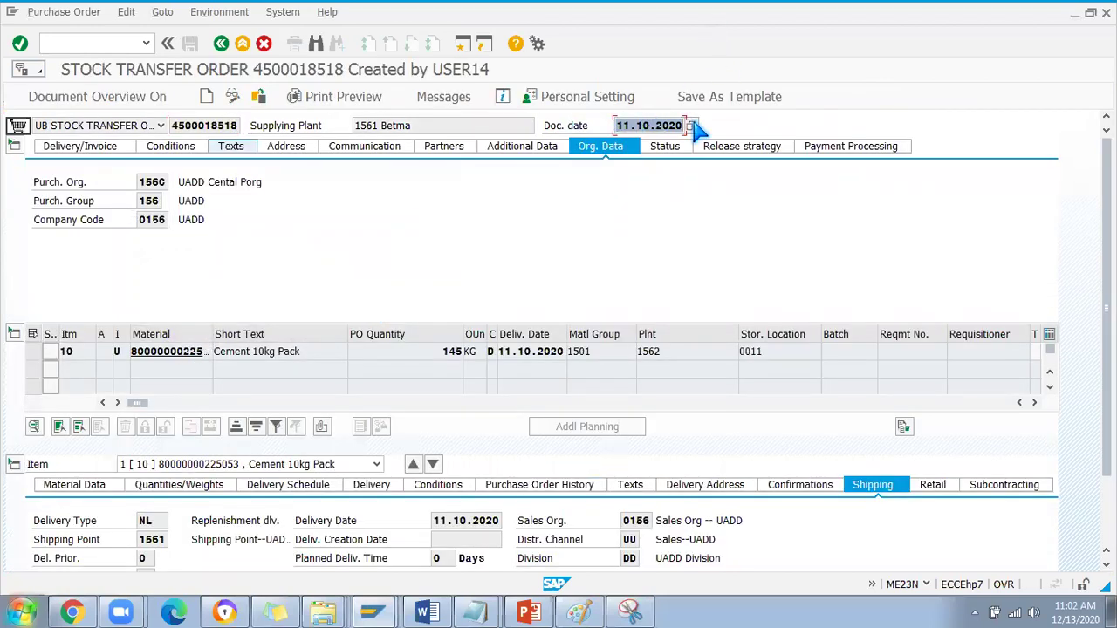
key("alt+Tab")
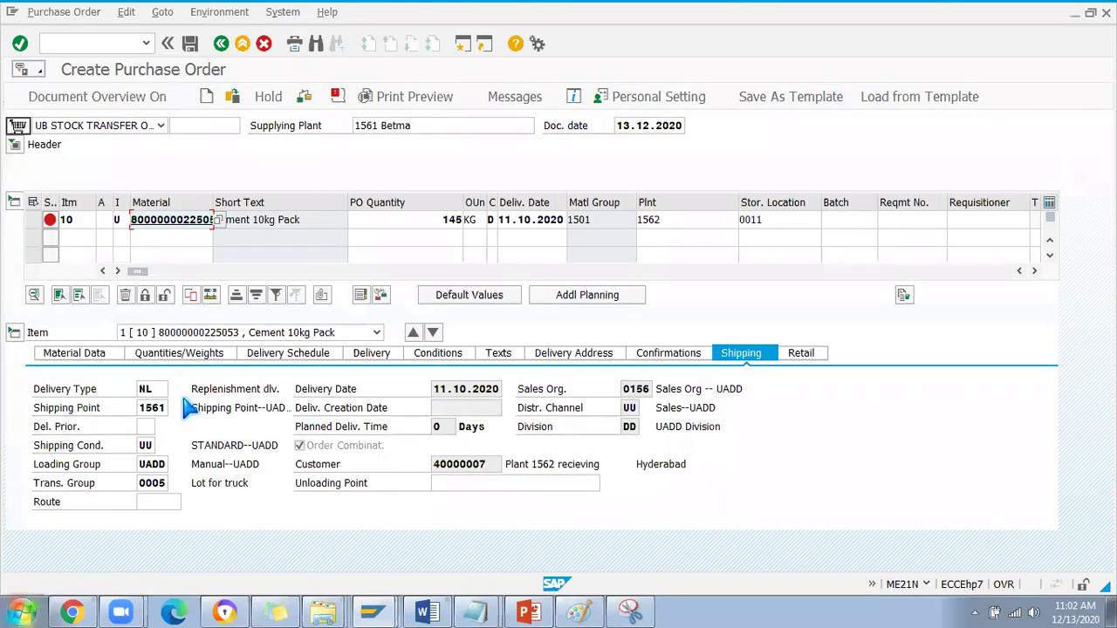
Check the new purchase order, read the long text of its plant 1562 inventory management error and close the messages.
left_click(304, 96)
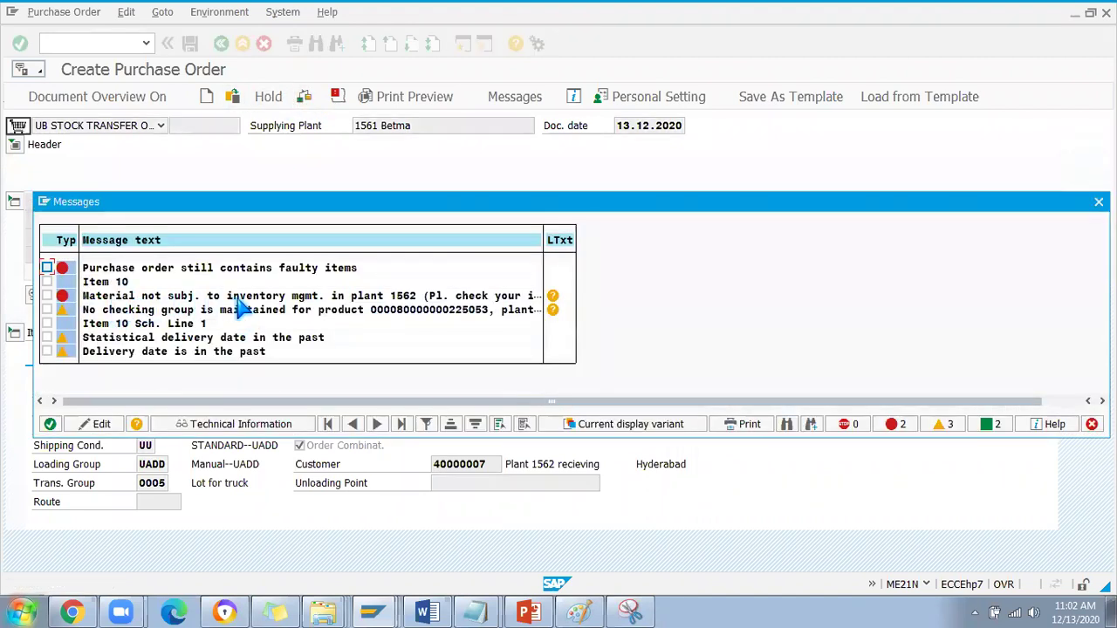
double_click(440, 310)
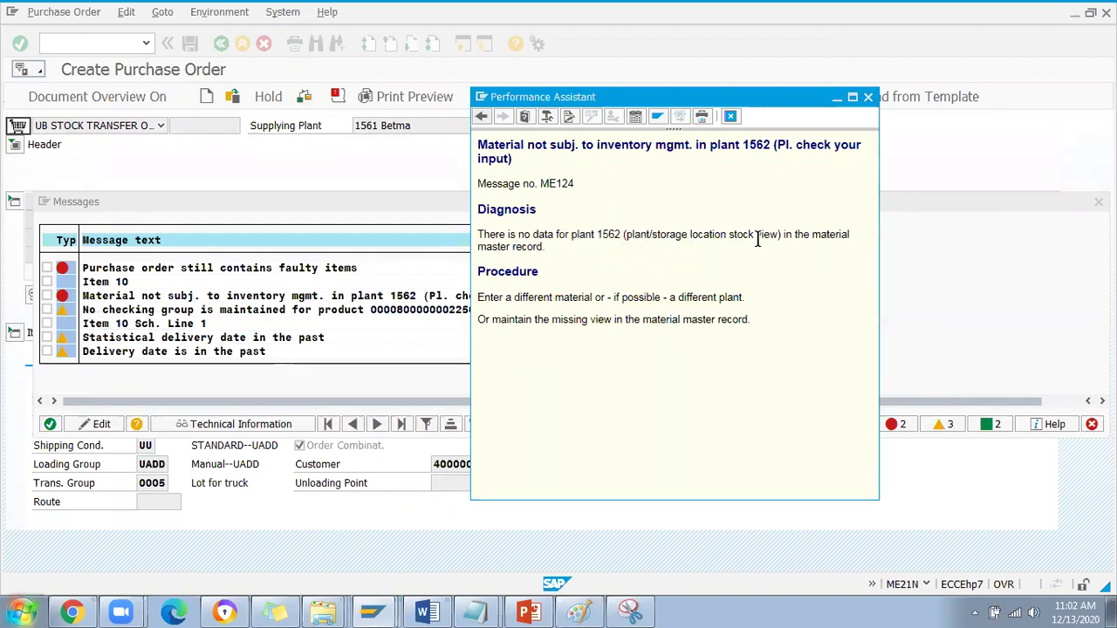
left_click(868, 96)
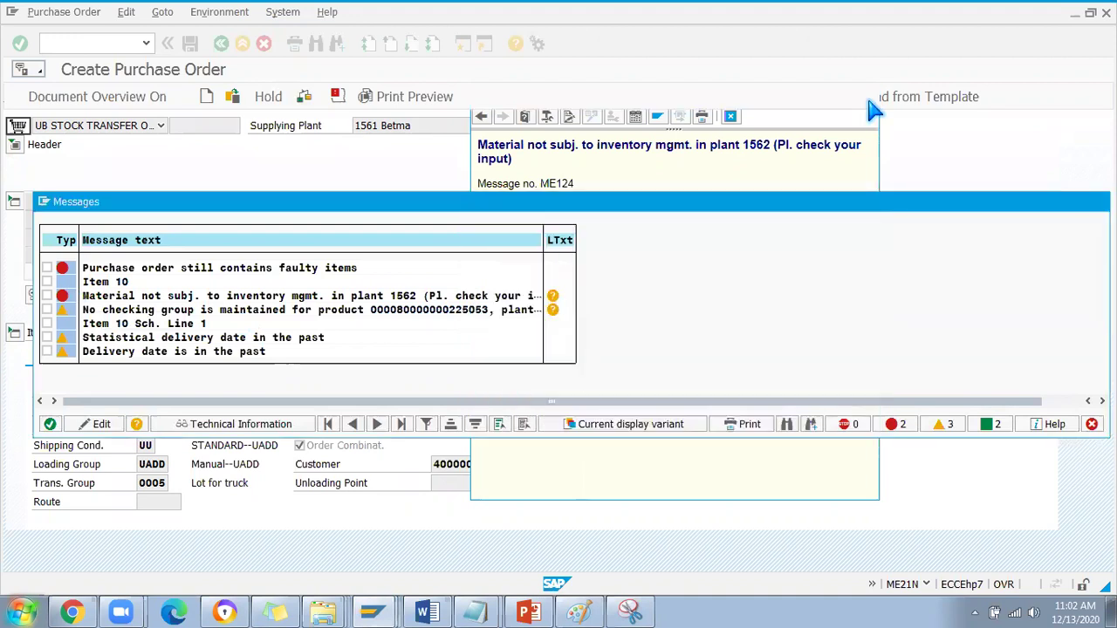
left_click_drag(918, 208, 181, 214)
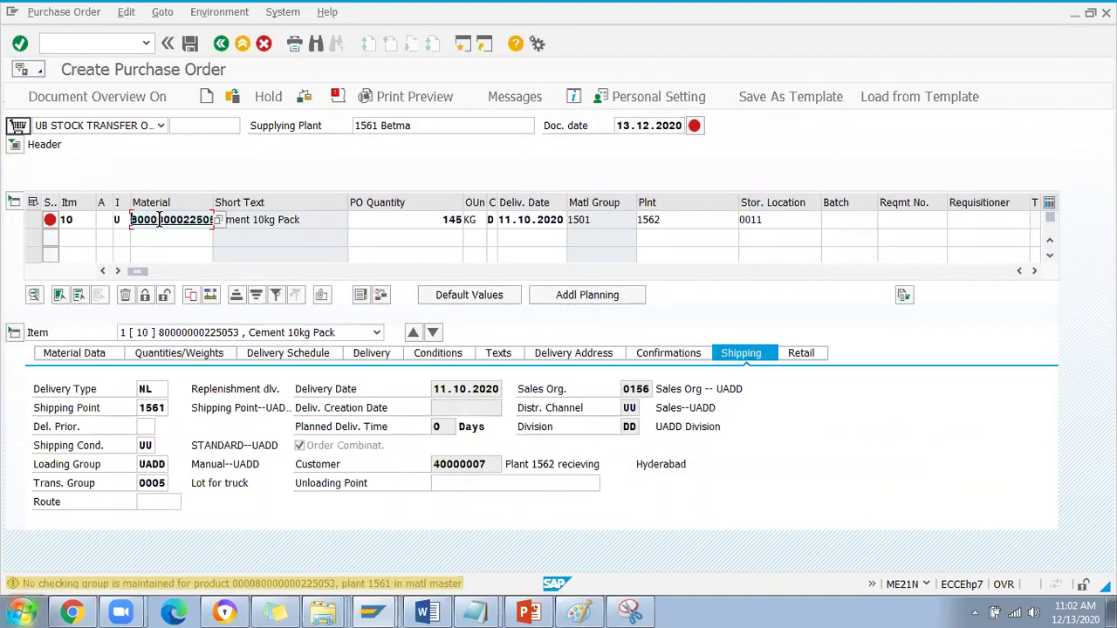
Open the cement item's material master and display its plant storage data for plant 1561 and storage location 0001.
double_click(180, 219)
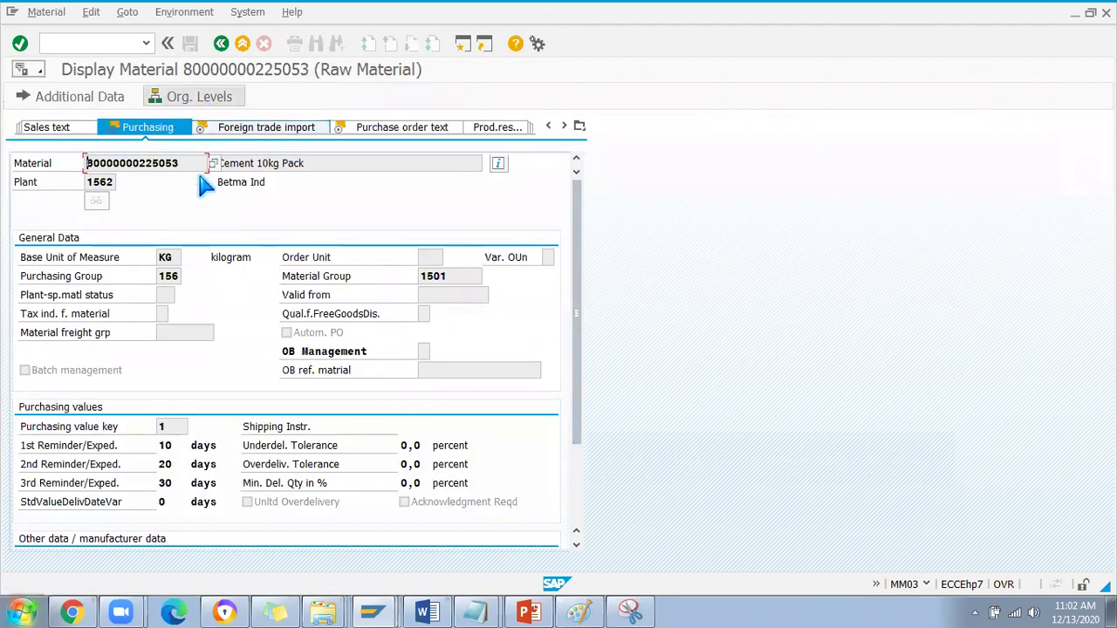
left_click(579, 127)
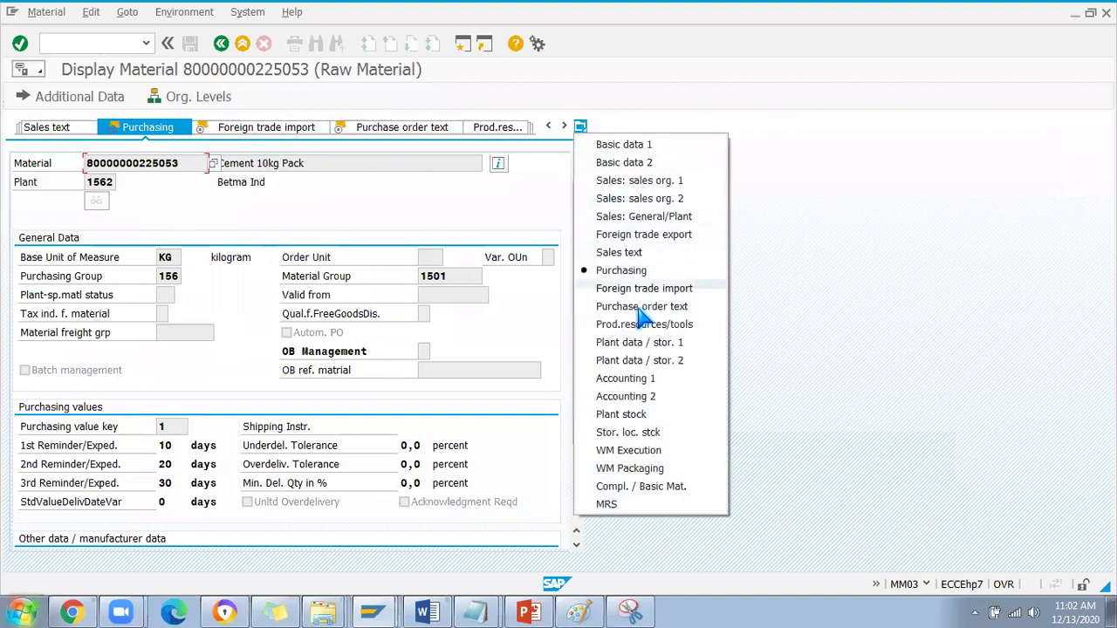
left_click(630, 360)
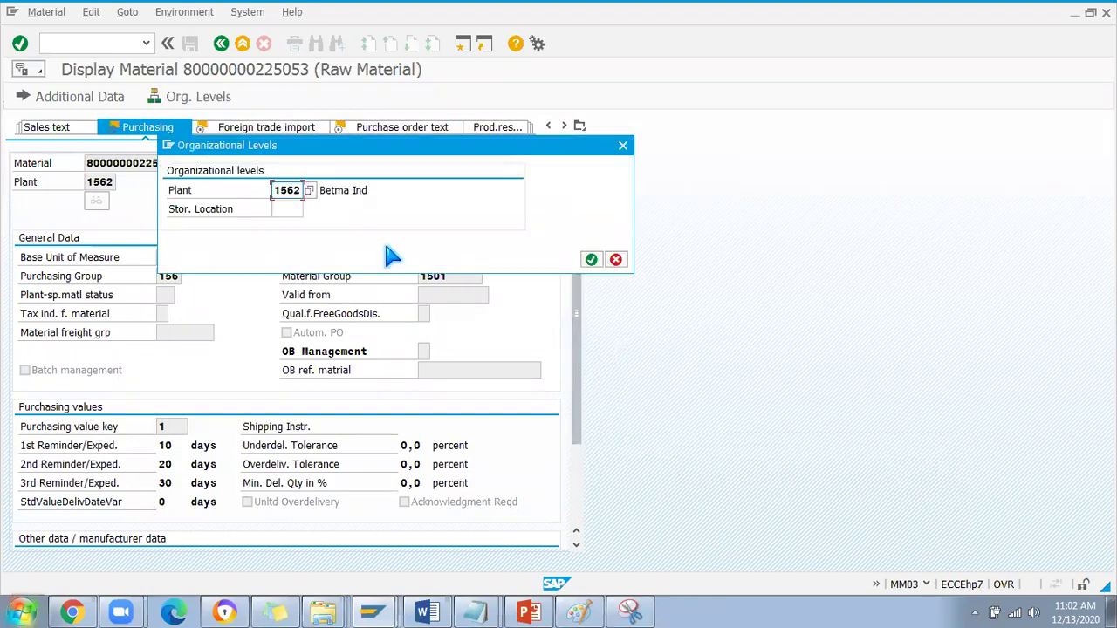
left_click(304, 208)
left_click(310, 210)
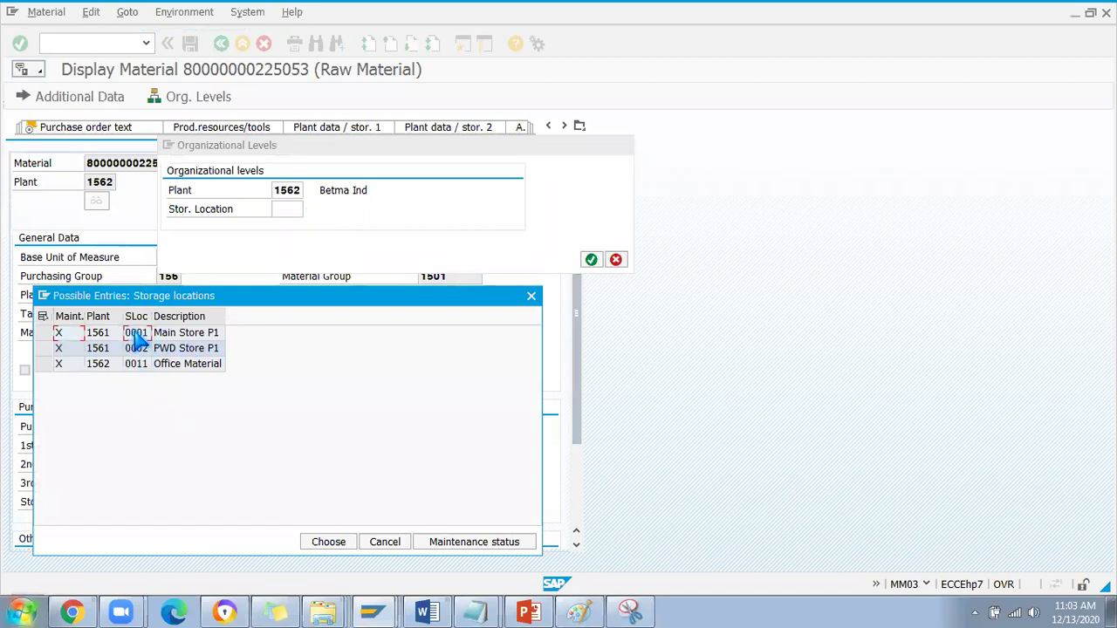
double_click(136, 333)
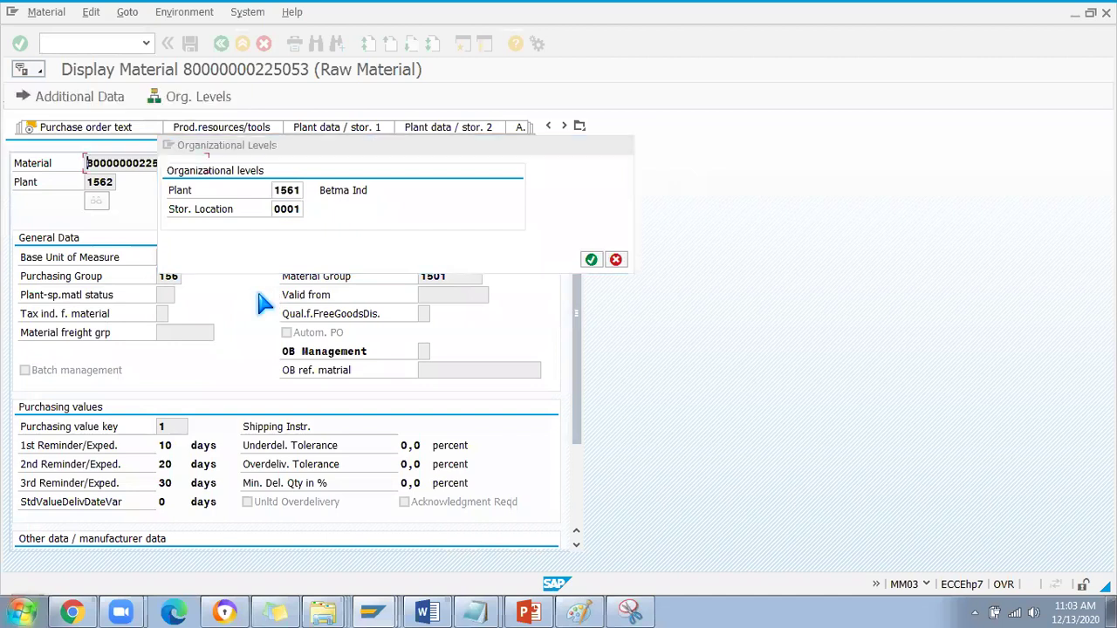
key("Return")
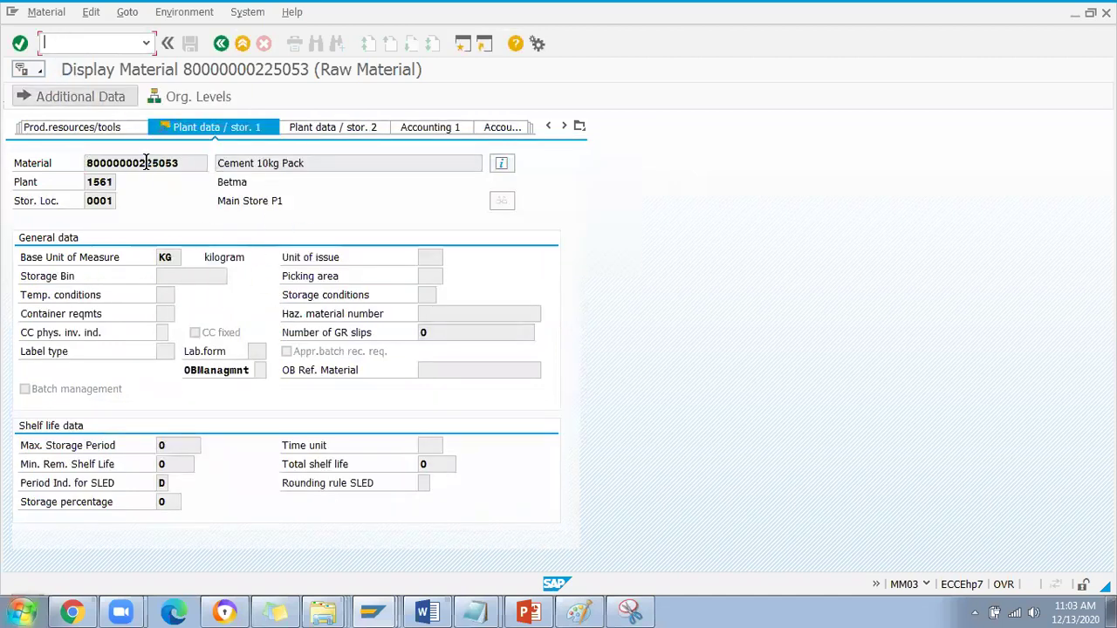
Check the cement material's type and maintenance status in its material information, and close the information window.
left_click_drag(179, 163, 63, 160)
left_click(499, 165)
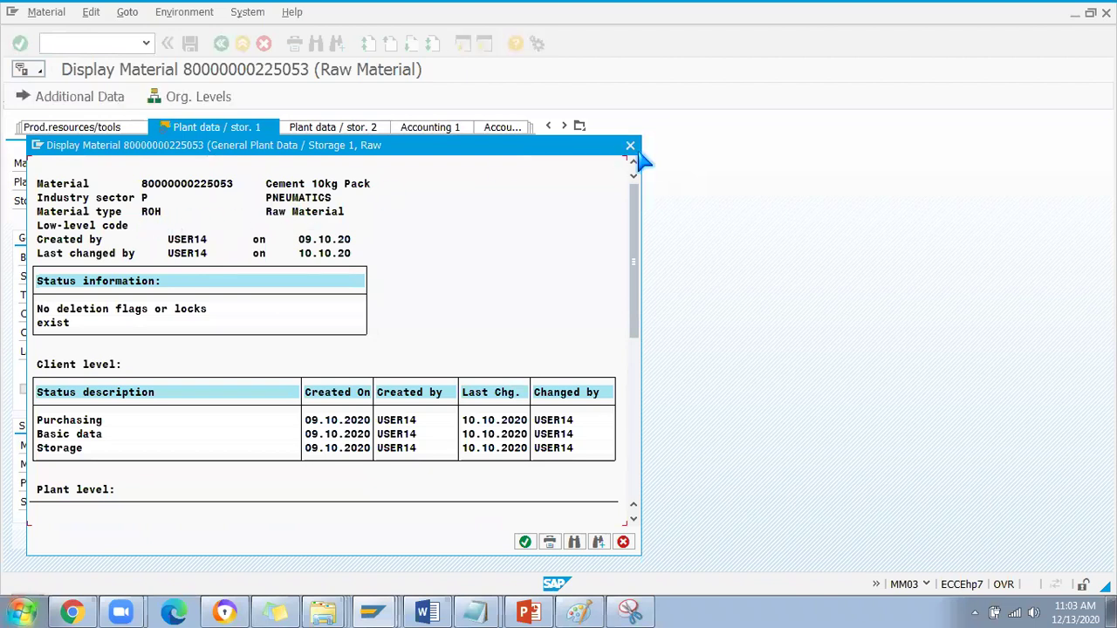
left_click(630, 148)
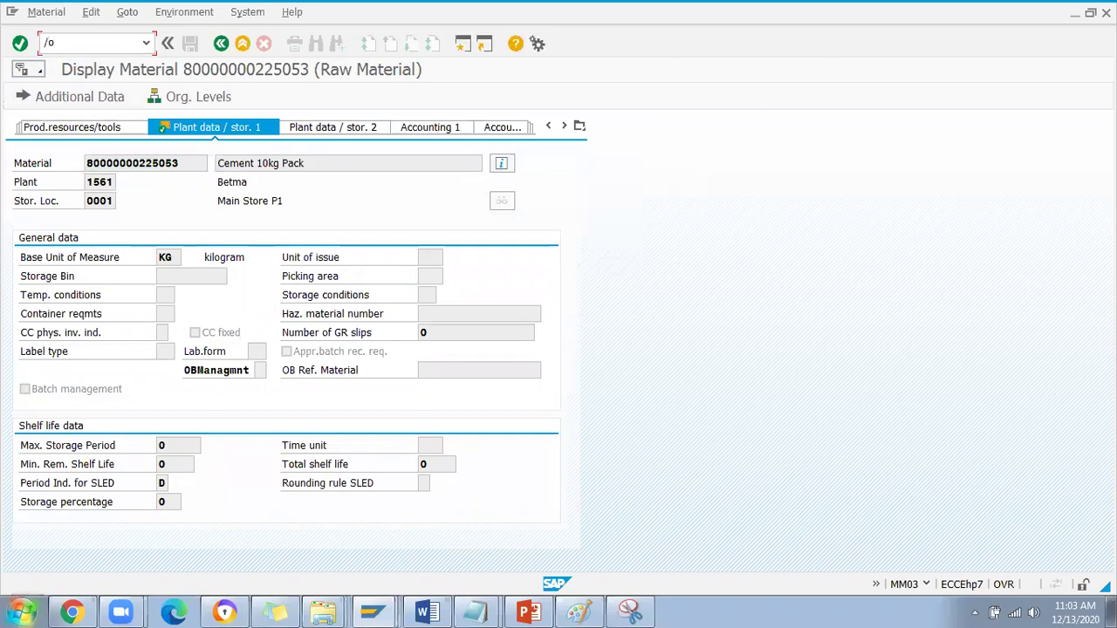
Start OMS2 in a new session, find material type ROH, examine its details and return to the overview.
type("/ooms2")
key("Return")
left_click(356, 428)
type("ROH")
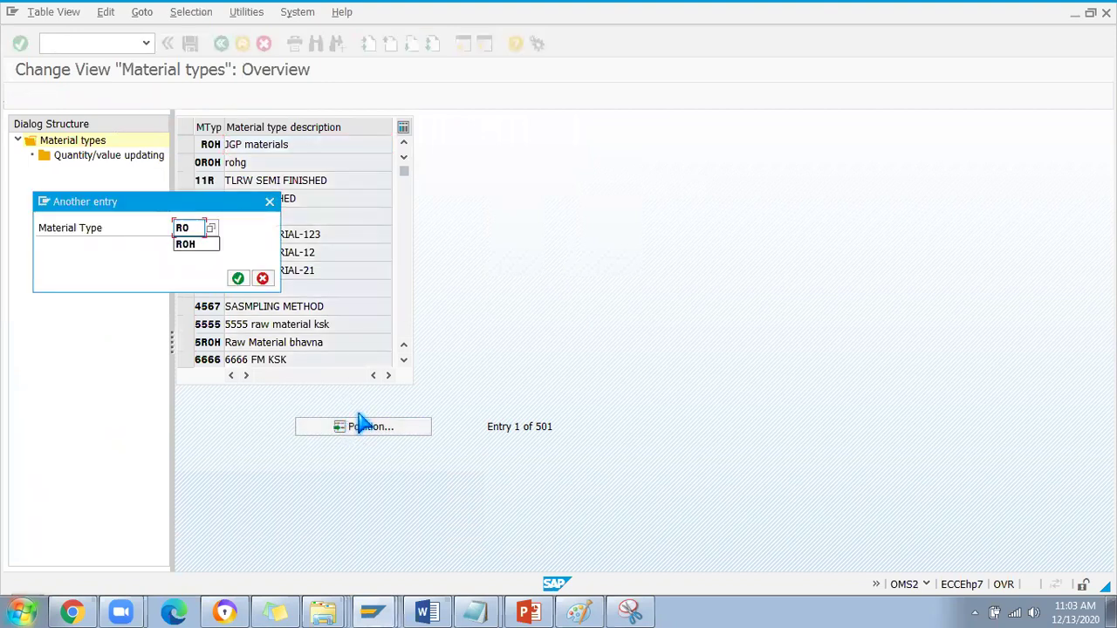
key("Return")
left_click(183, 144)
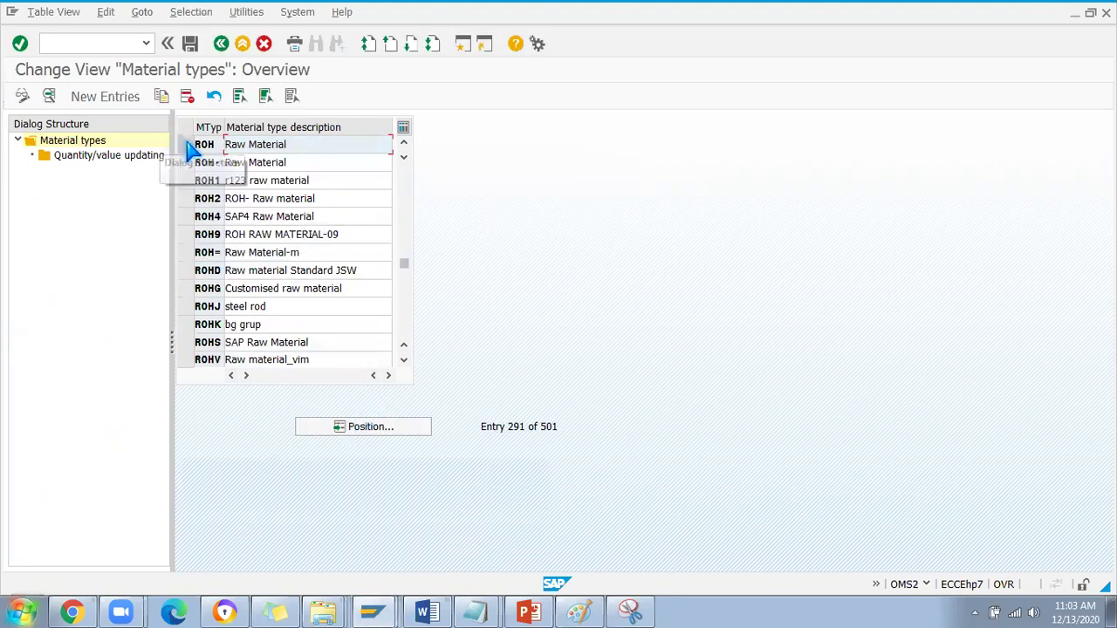
left_click(49, 96)
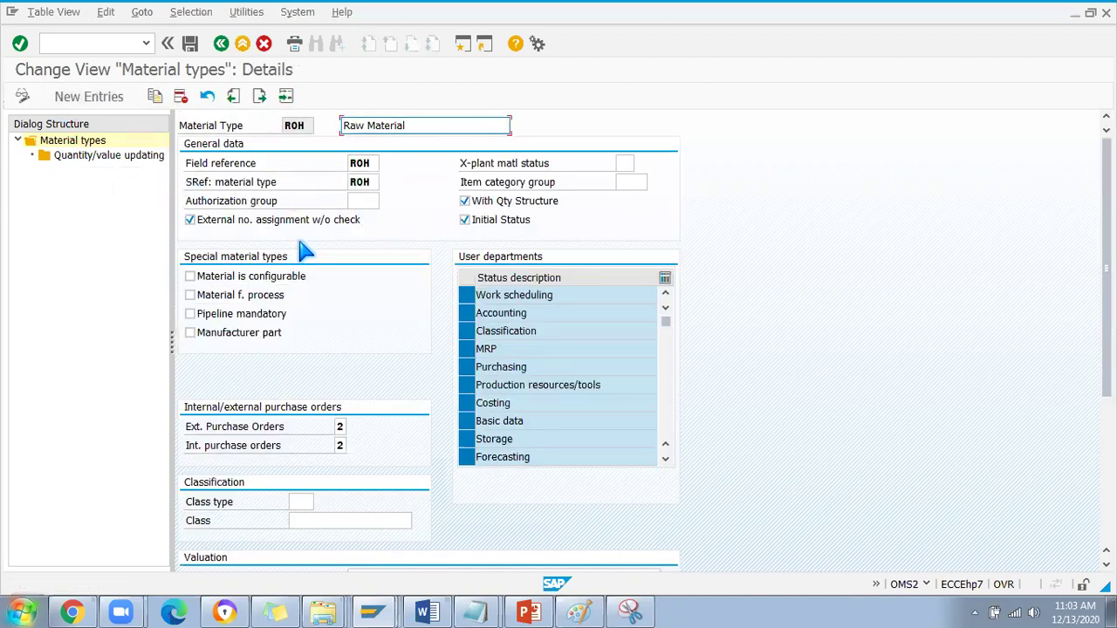
left_click(220, 44)
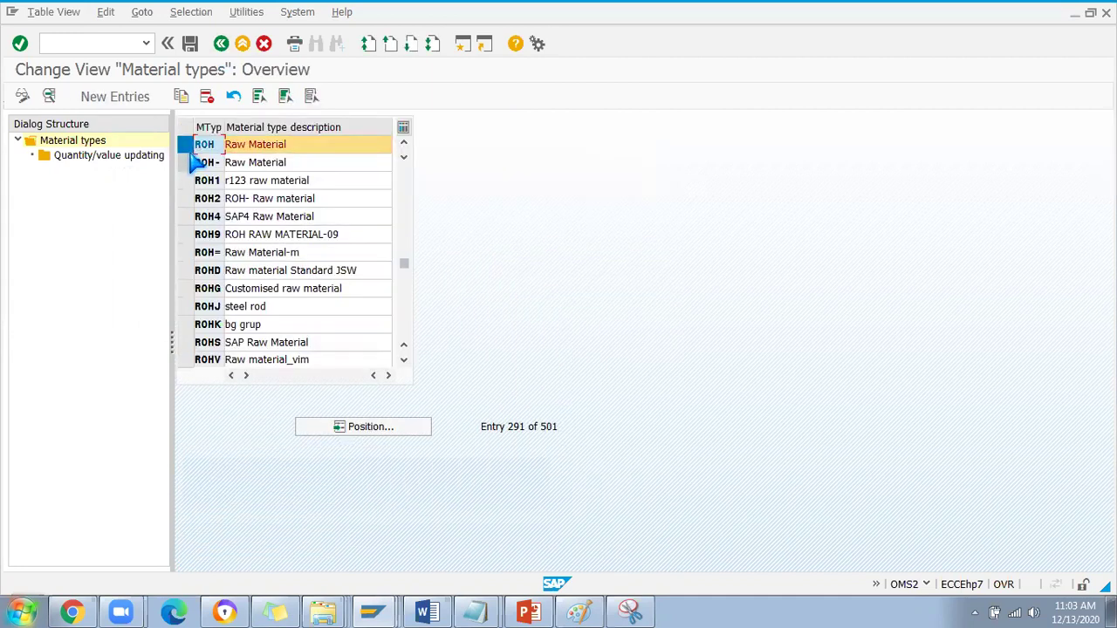
Review the quantity/value updating settings of material type ROH and end all SAP sessions.
double_click(105, 155)
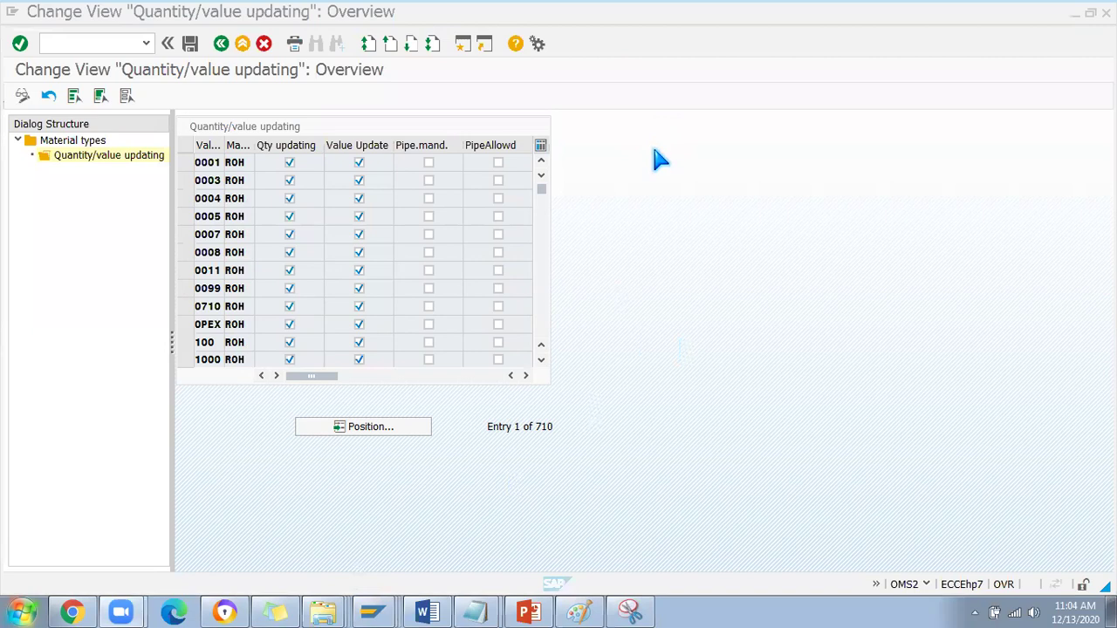
left_click(222, 43)
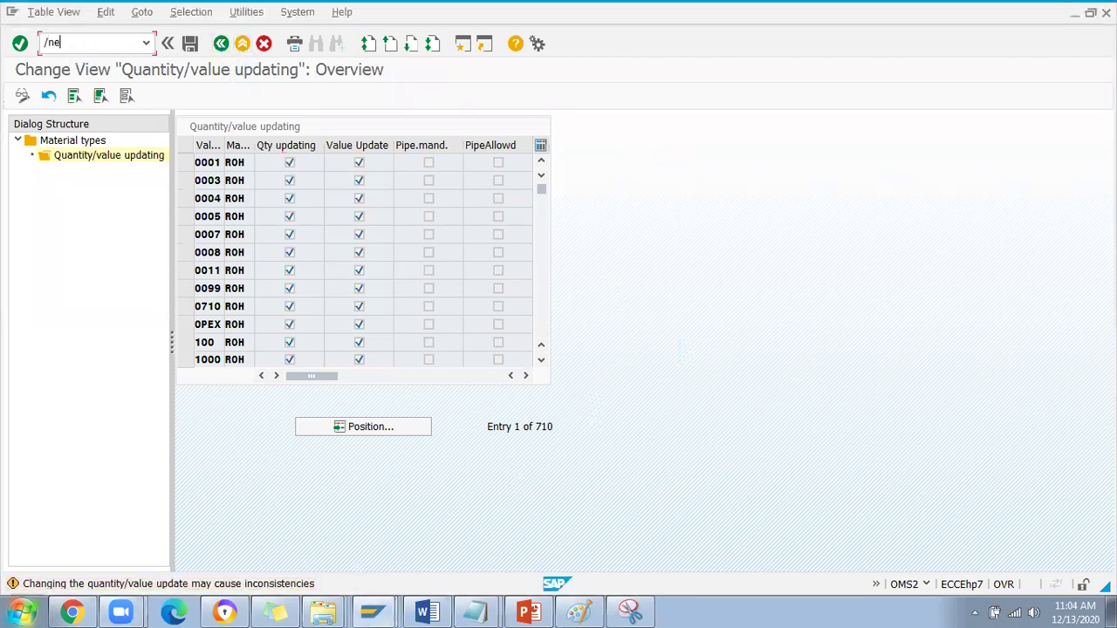
key("Return")
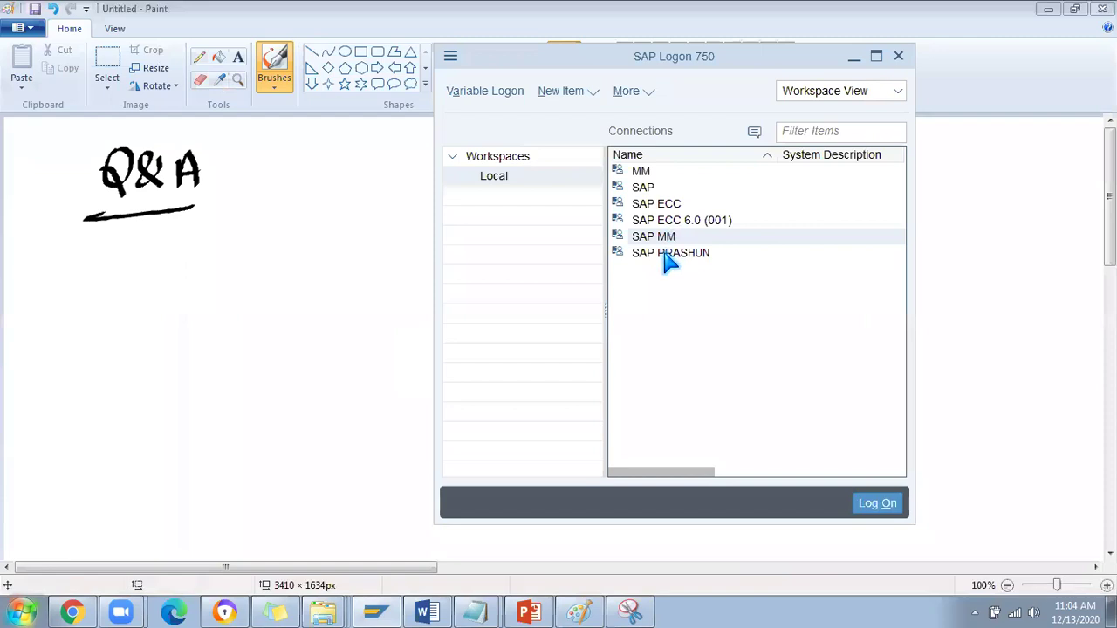
Try to log on to the last connection in the SAP Logon list with the user ID and account password, and leave the logon screen.
left_click(668, 259)
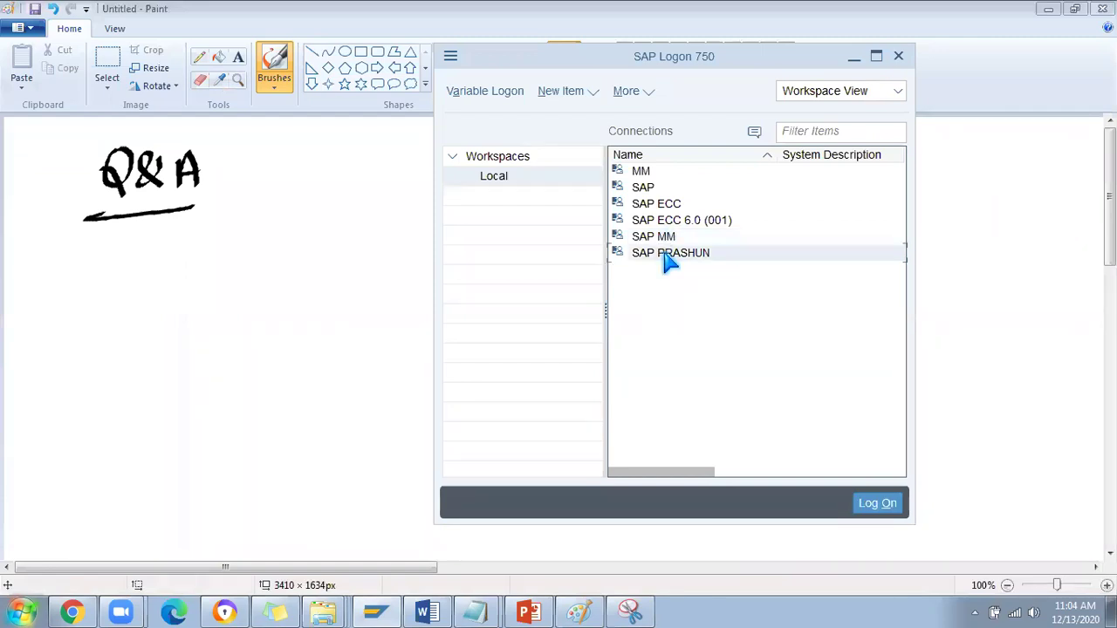
double_click(667, 256)
left_click(165, 163)
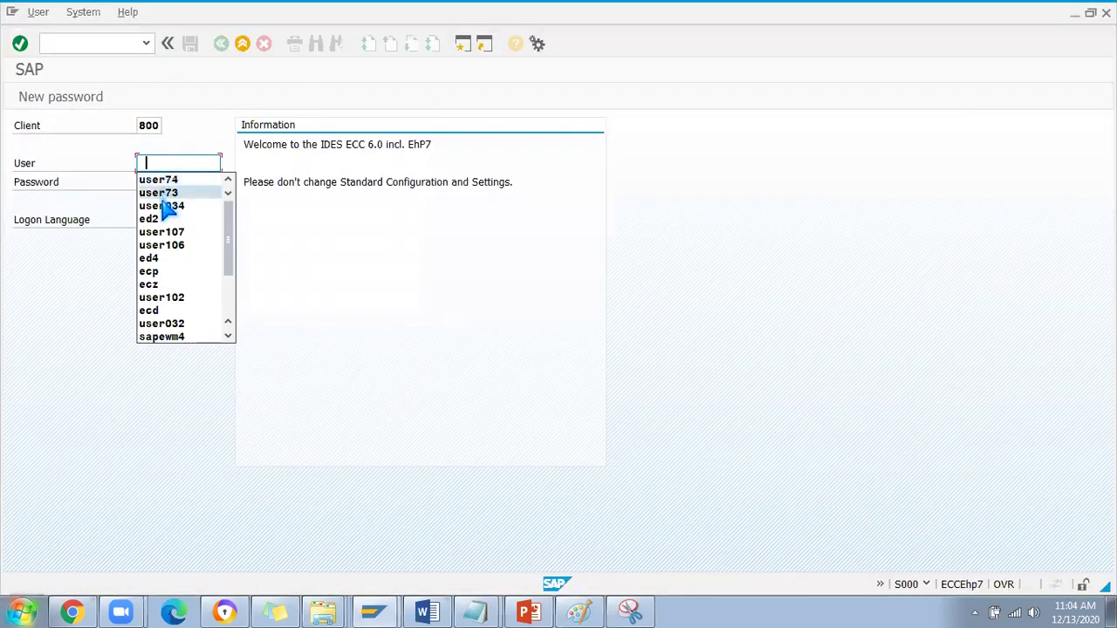
left_click(162, 206)
left_click(152, 180)
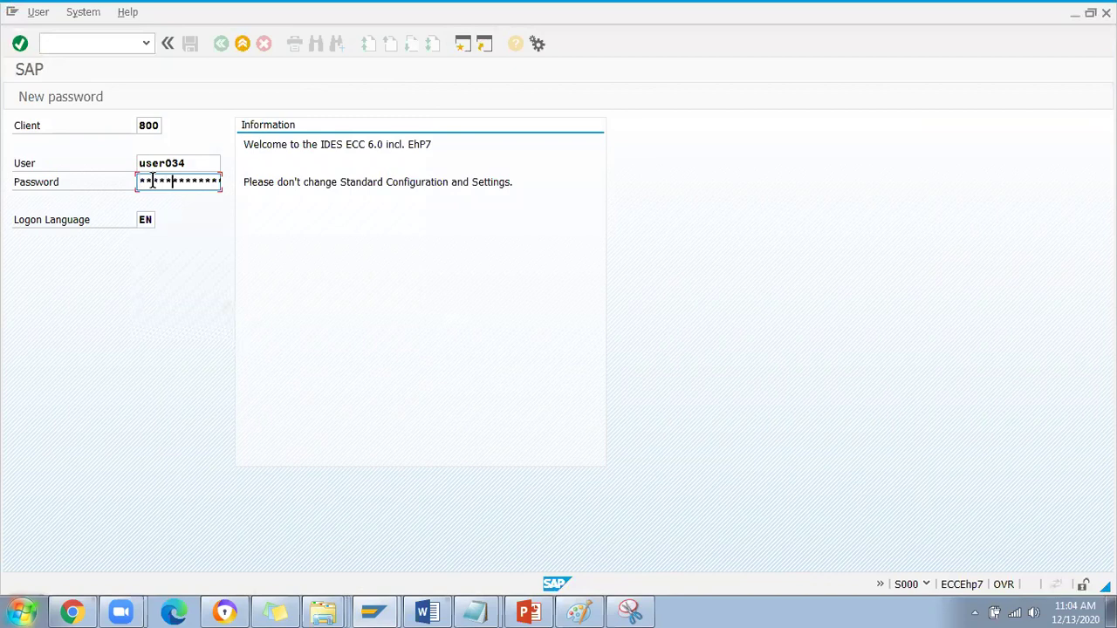
key("Return")
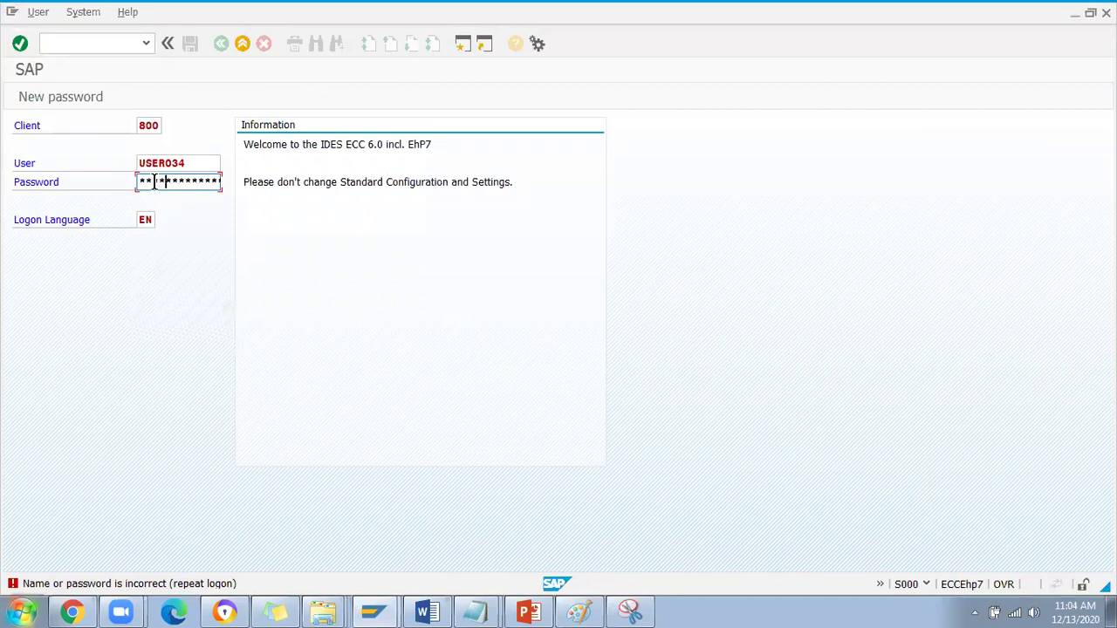
key("Return")
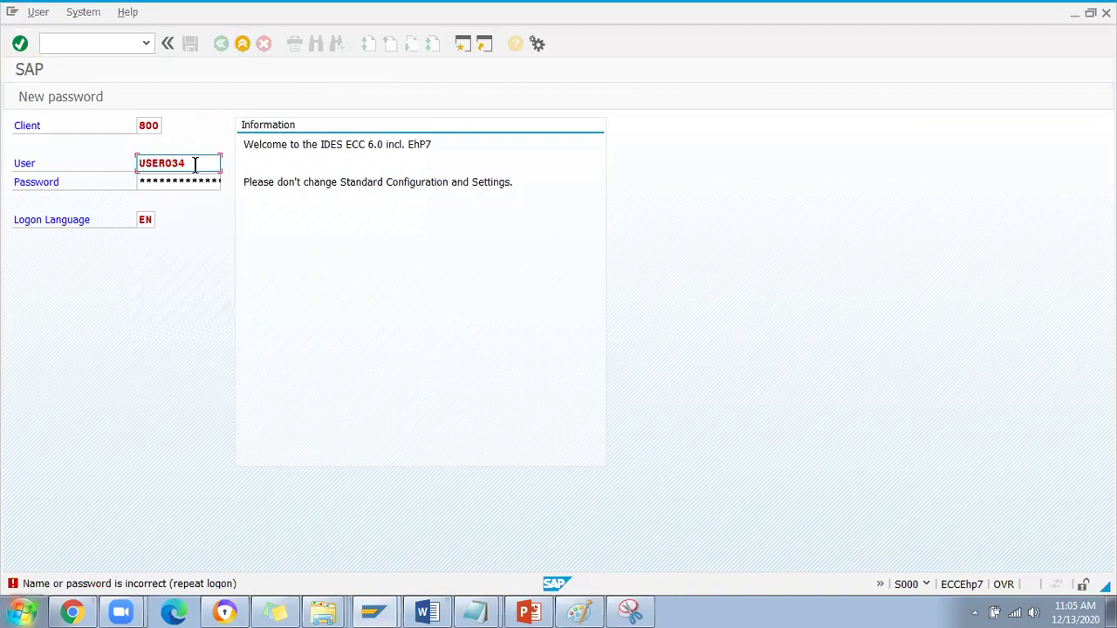
left_click(243, 43)
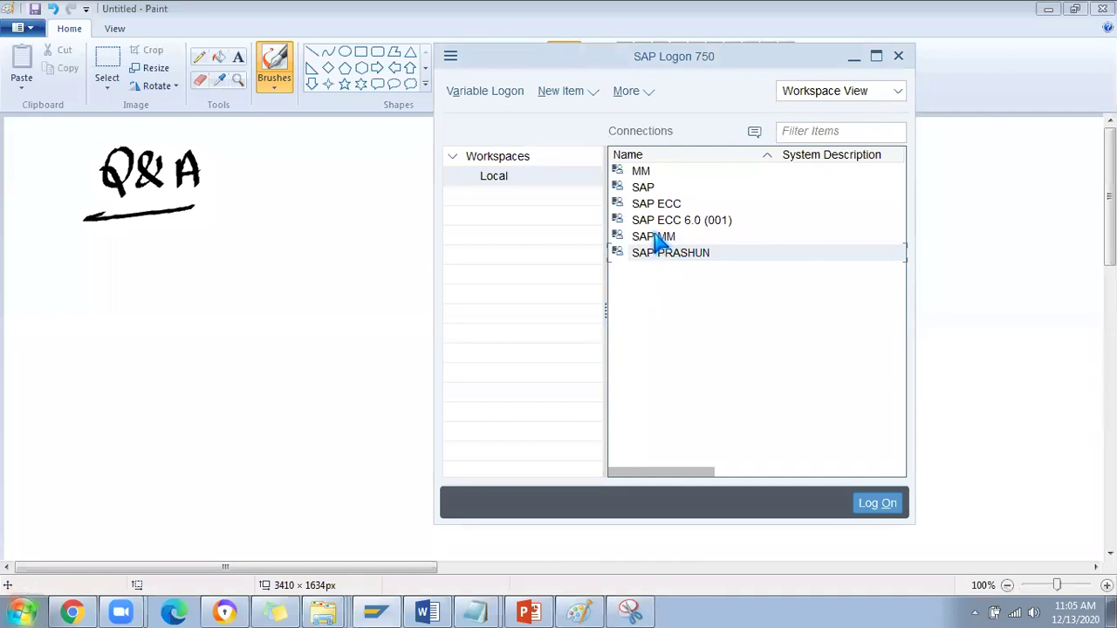
Check the connection parameters of the last entry in the SAP Logon list and close its properties.
right_click(676, 255)
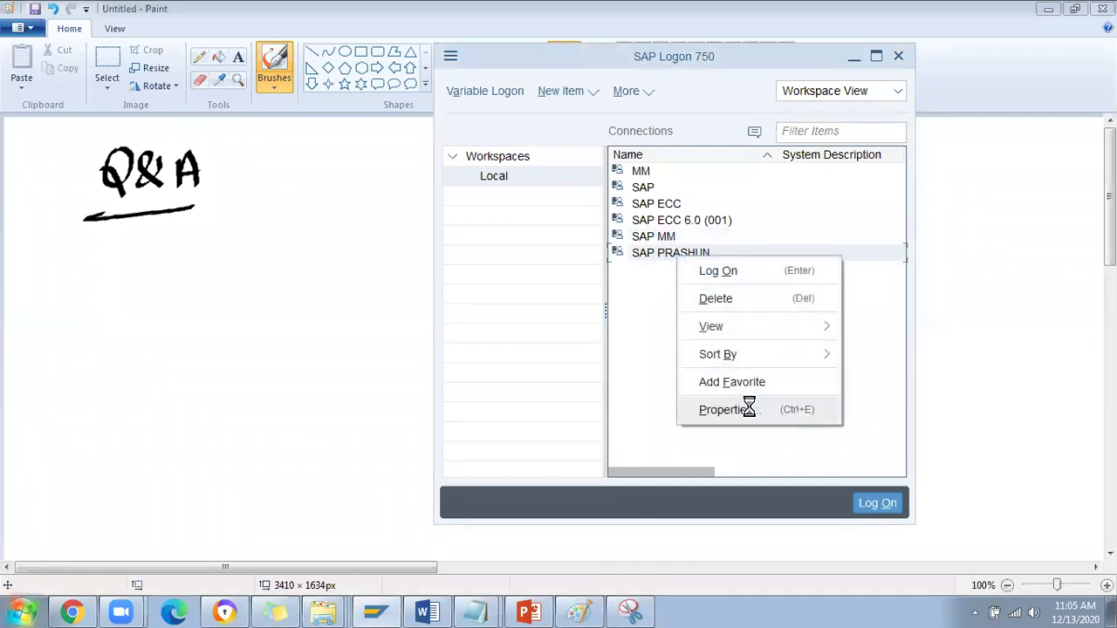
left_click(724, 409)
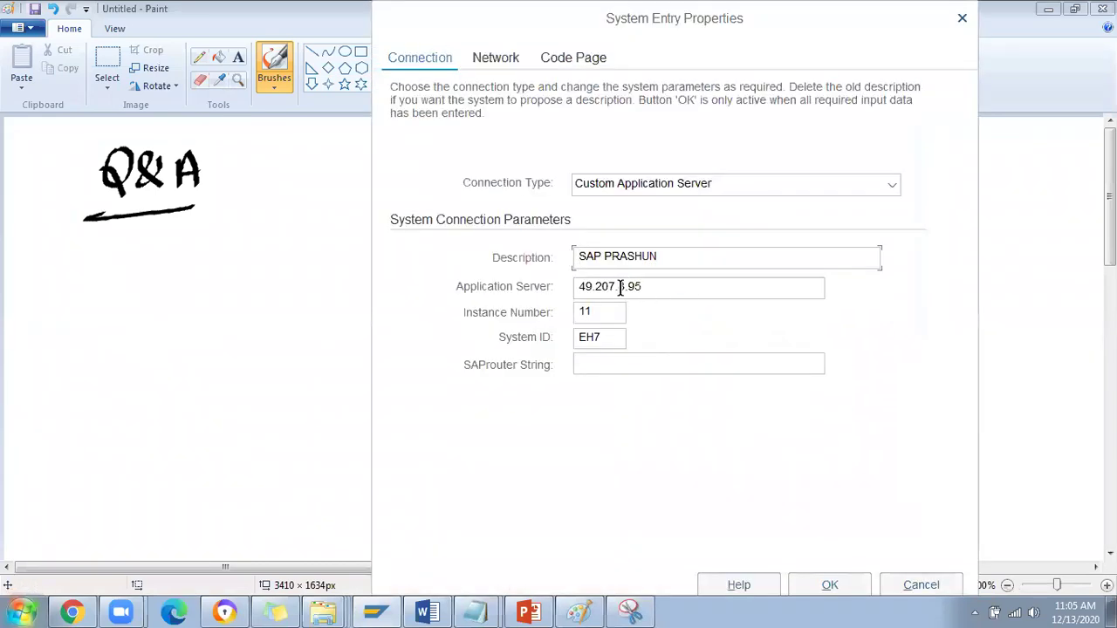
left_click(961, 18)
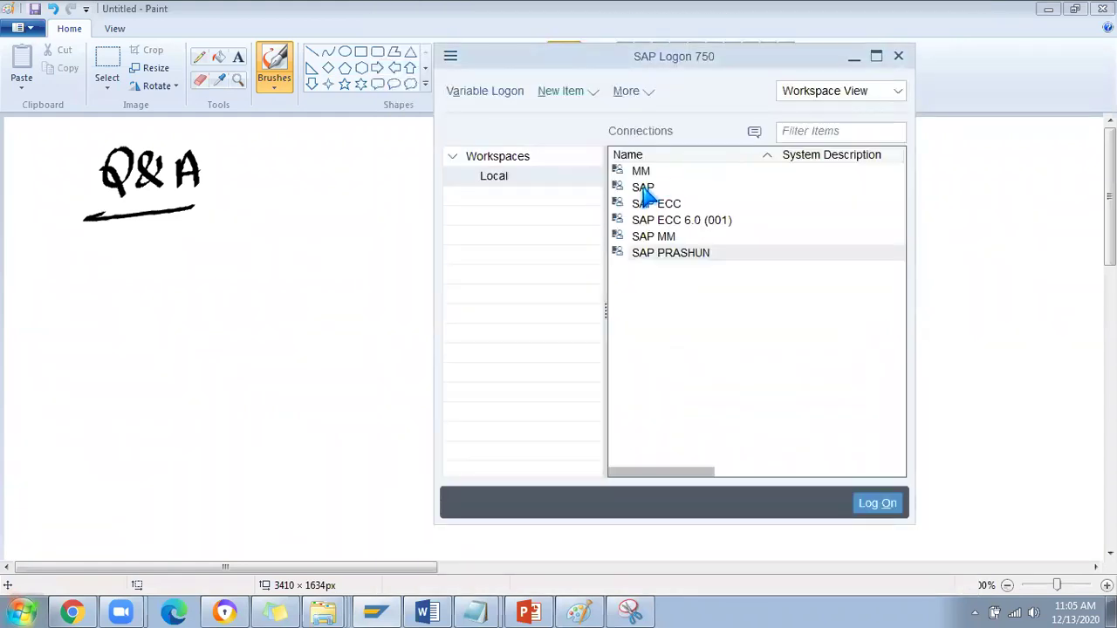
Try to log on to the SAP connection with the user ID and account password, and leave the logon screen.
right_click(643, 192)
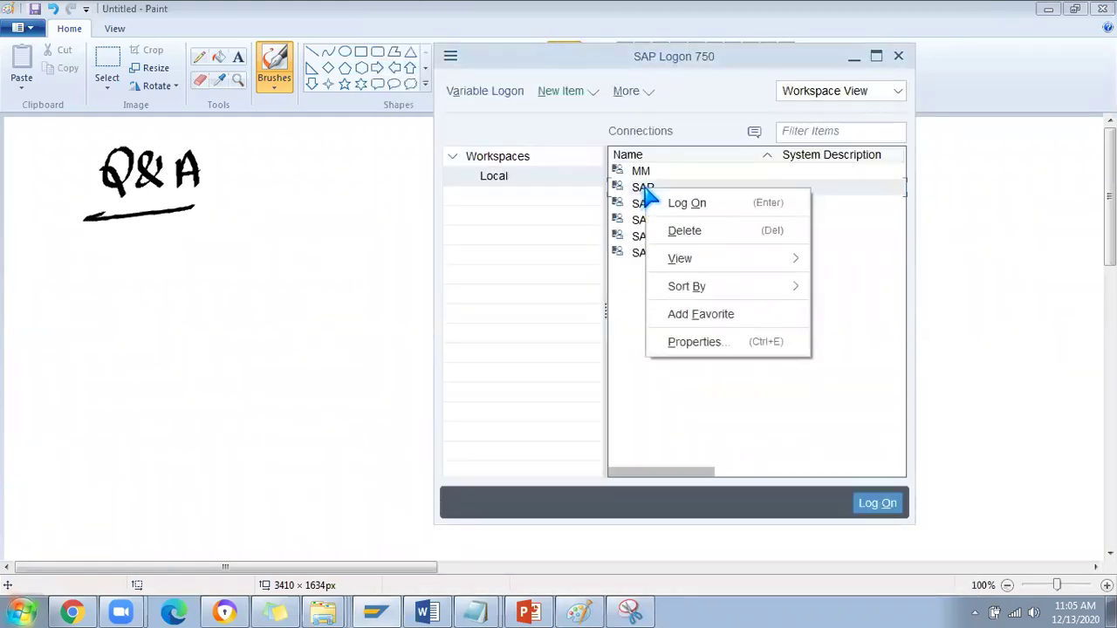
left_click(643, 186)
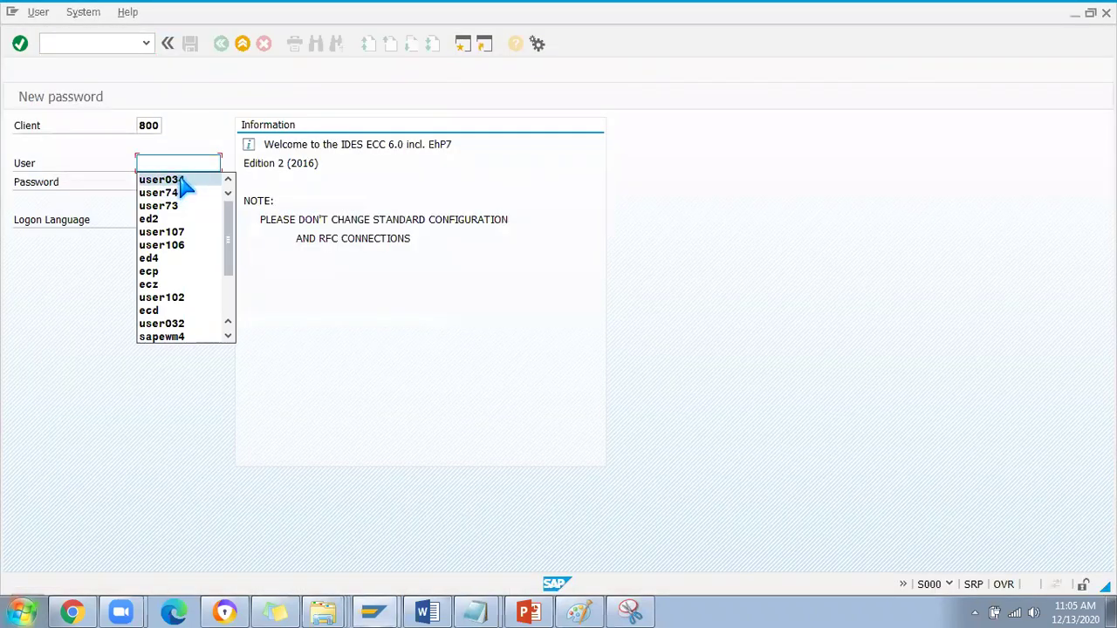
left_click(180, 177)
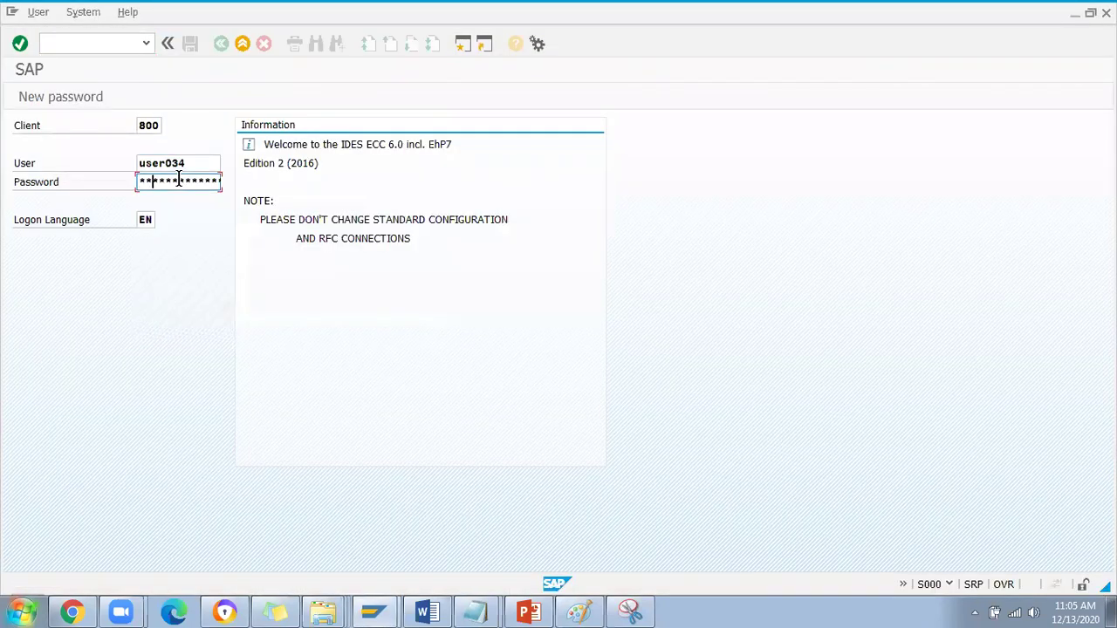
key("Return")
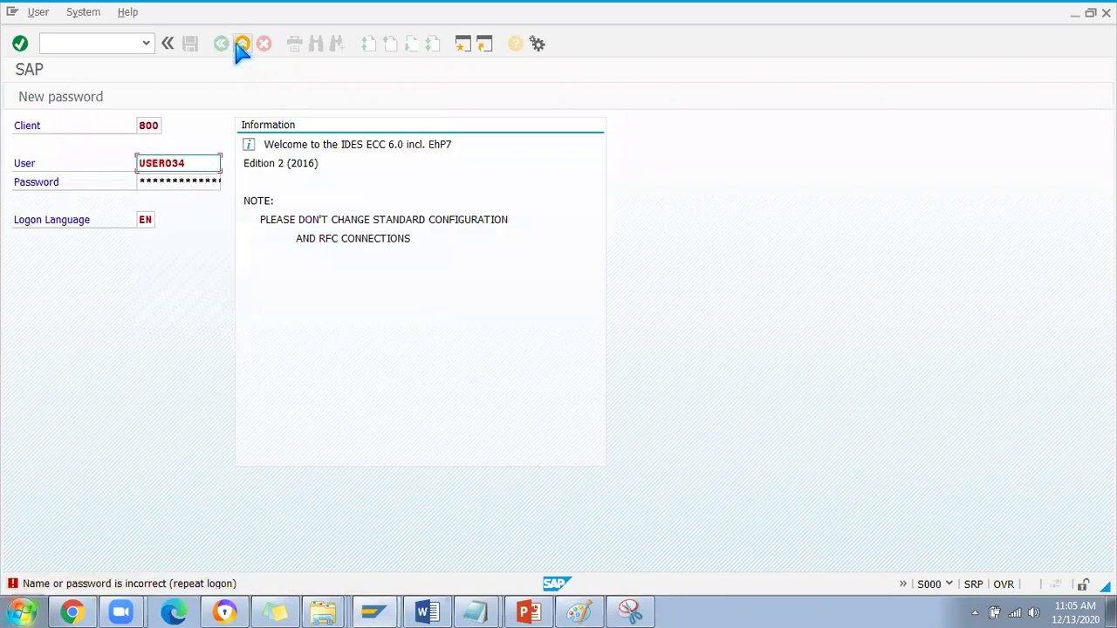
left_click(242, 45)
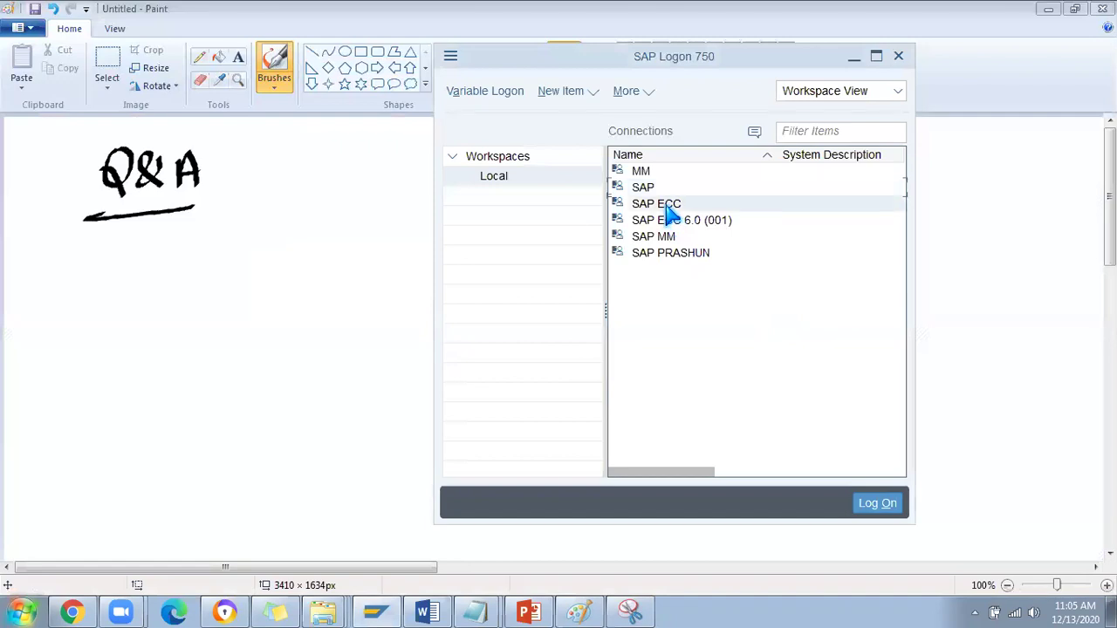
Compare the application server addresses in the properties of the last listed connection and the SAP MM connection.
left_click(670, 254)
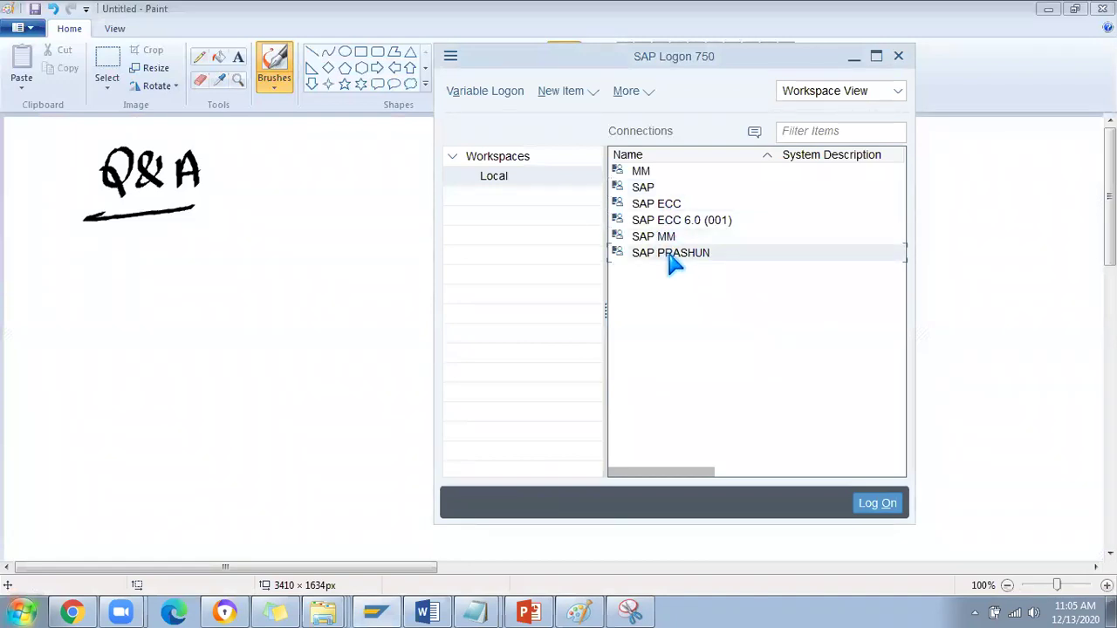
right_click(670, 259)
left_click(724, 413)
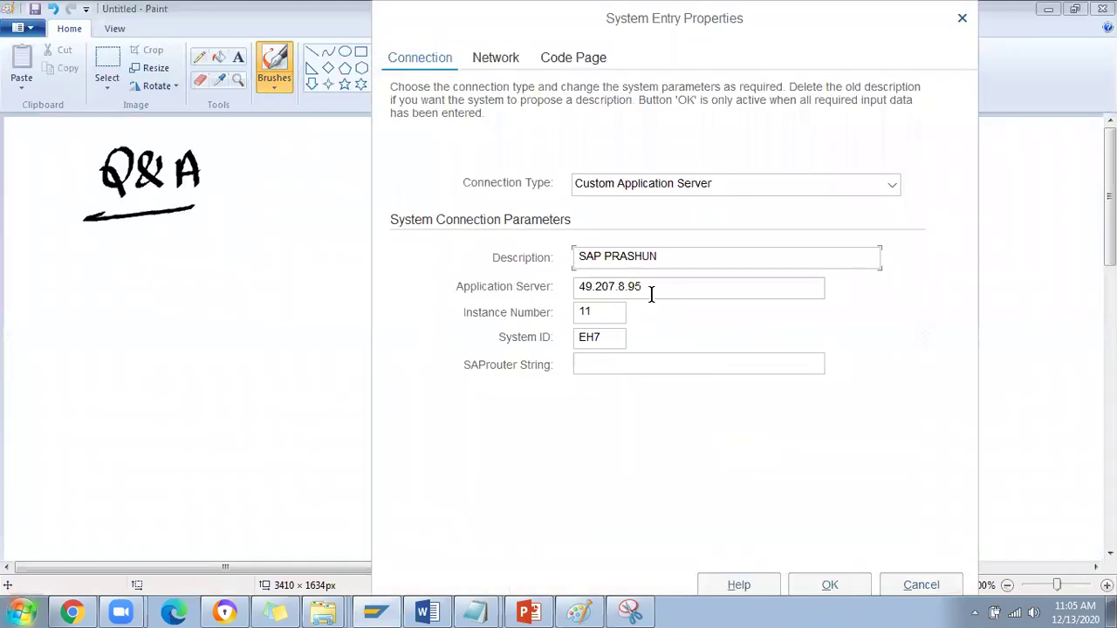
left_click_drag(656, 286, 543, 292)
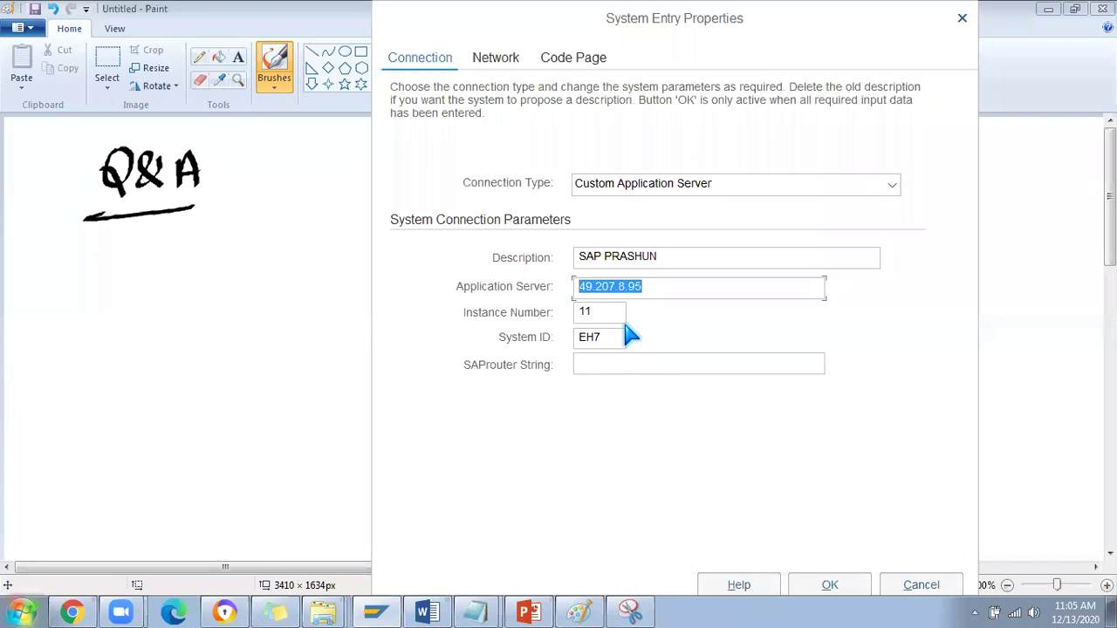
left_click(963, 18)
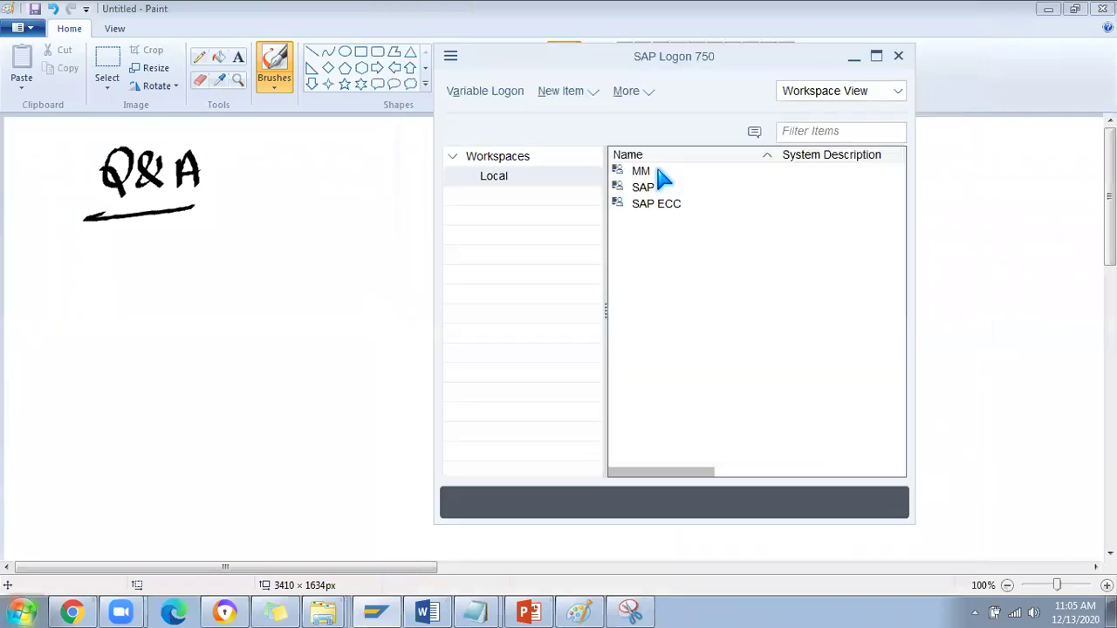
right_click(656, 245)
left_click(707, 388)
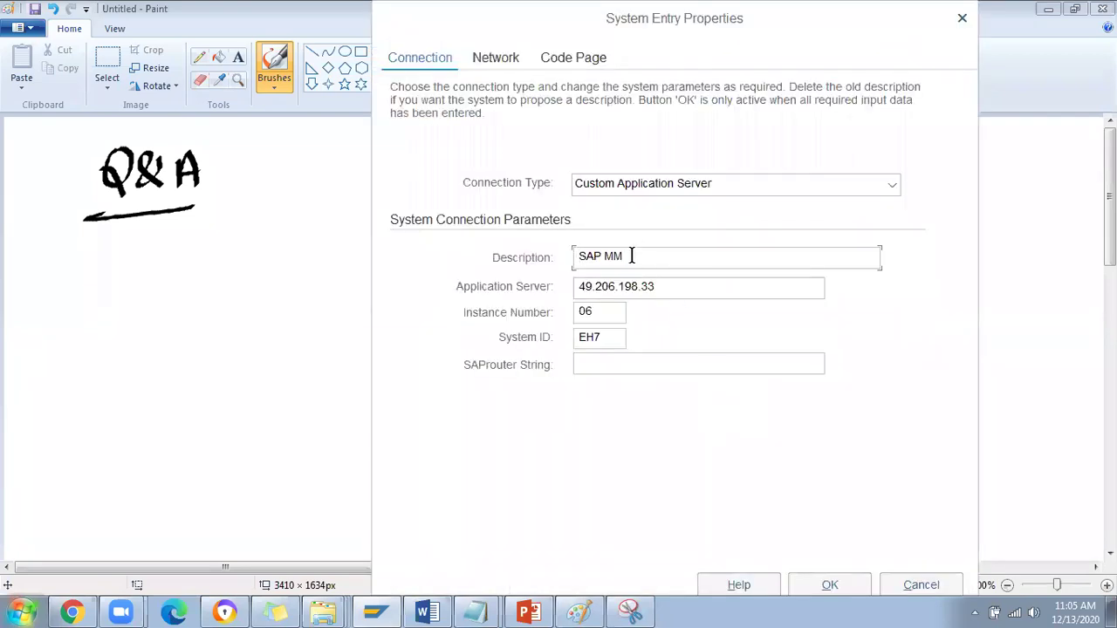
left_click_drag(669, 286, 553, 287)
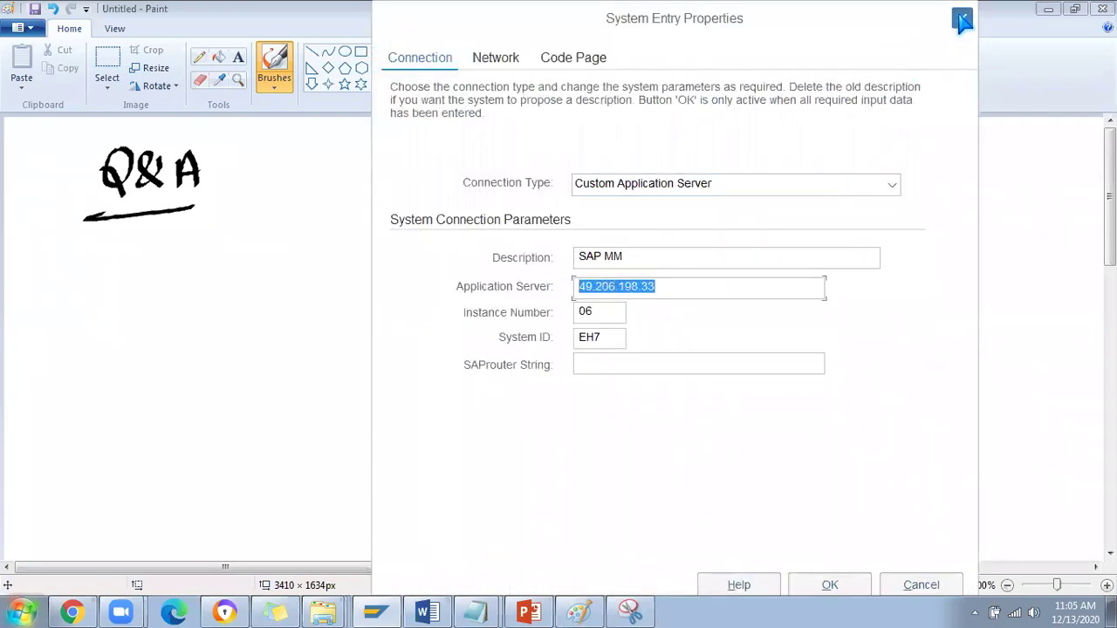
Check the application server addresses in the properties of the SAP ECC 6.0 (001) connection and the last listed connection.
left_click(962, 19)
right_click(664, 220)
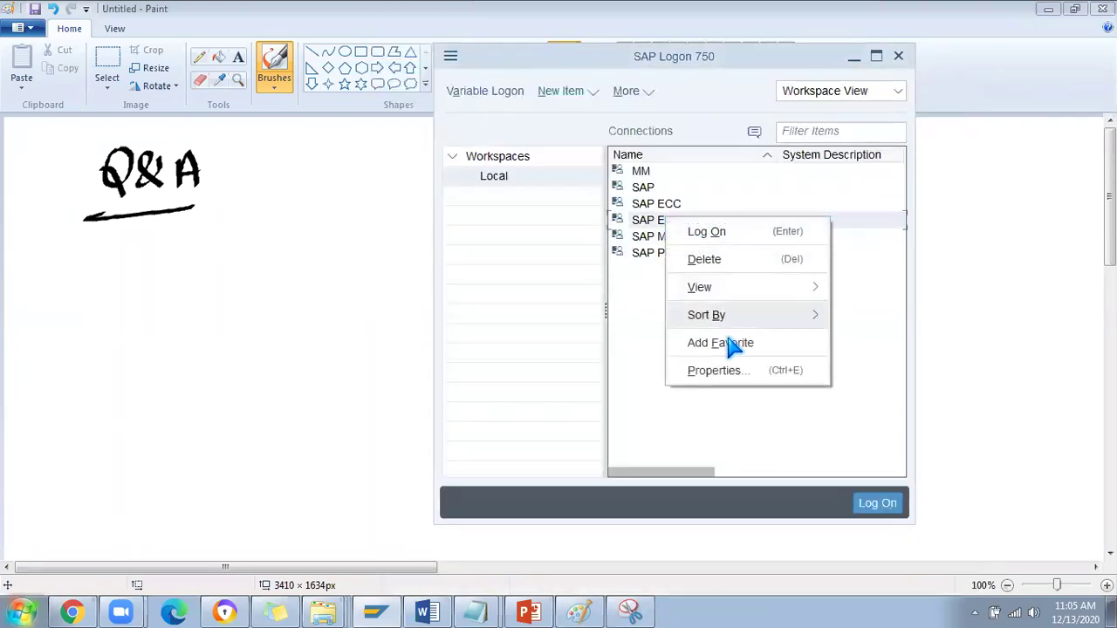
left_click(715, 371)
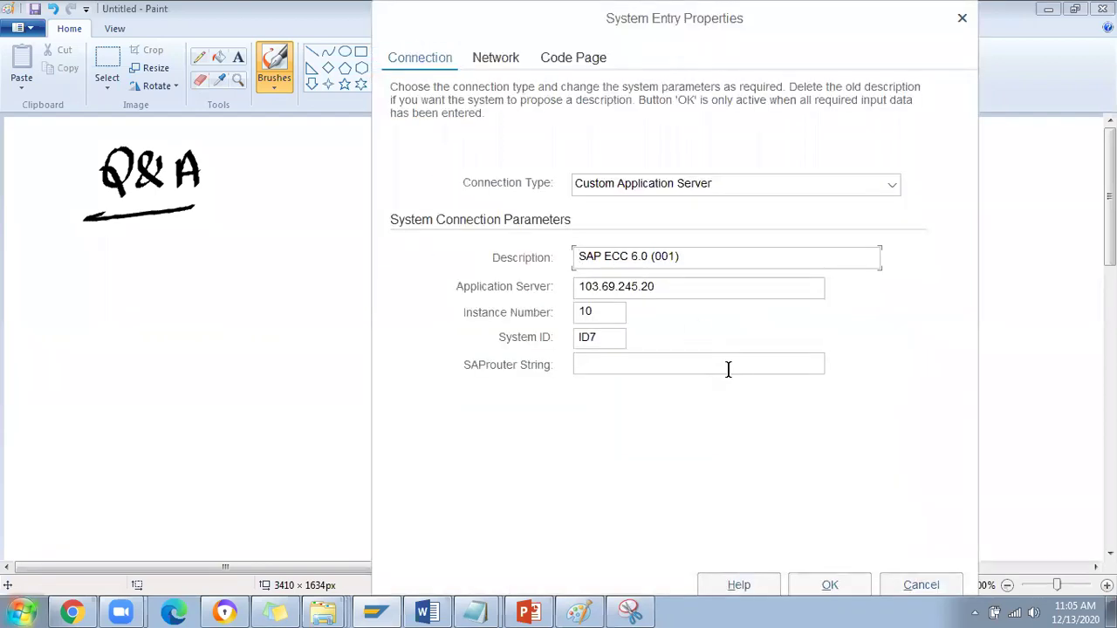
left_click_drag(664, 281, 564, 280)
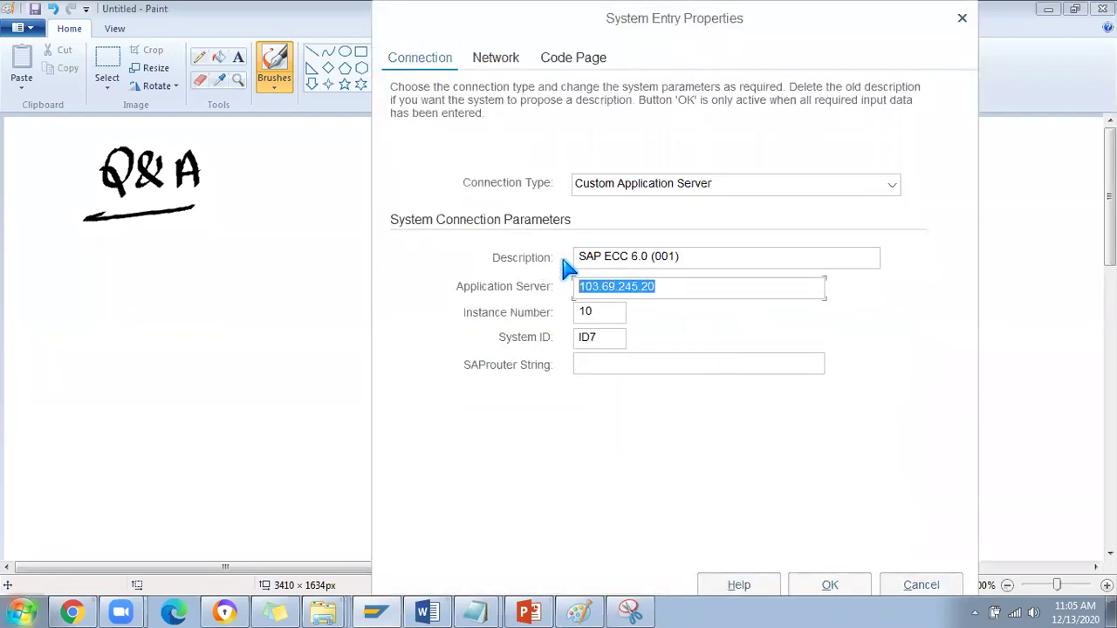
left_click(962, 18)
right_click(664, 255)
left_click(717, 406)
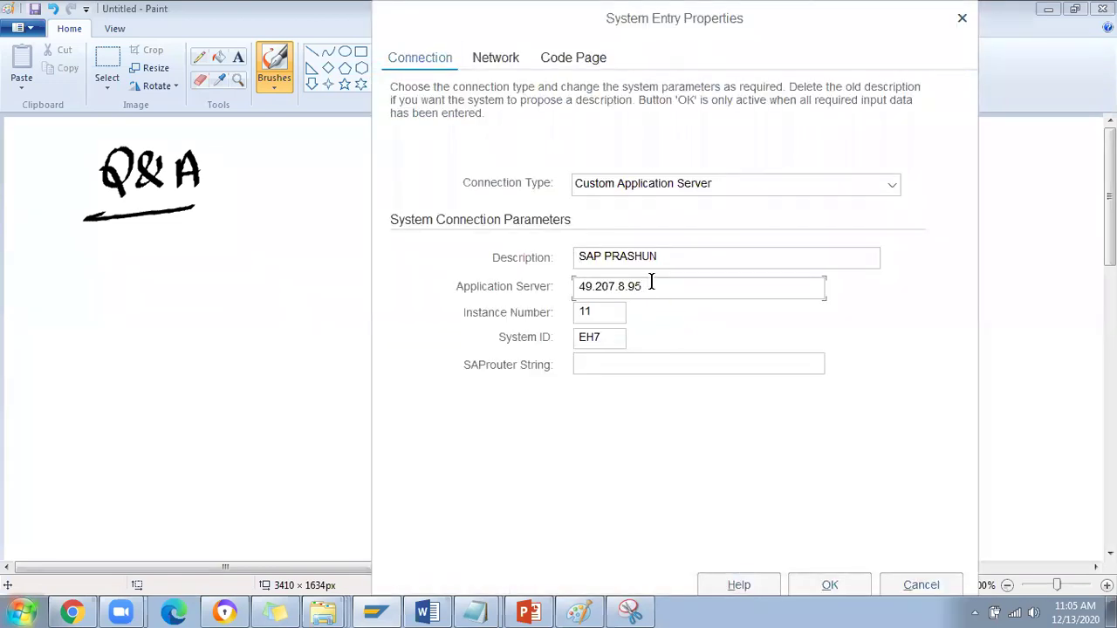
left_click(961, 19)
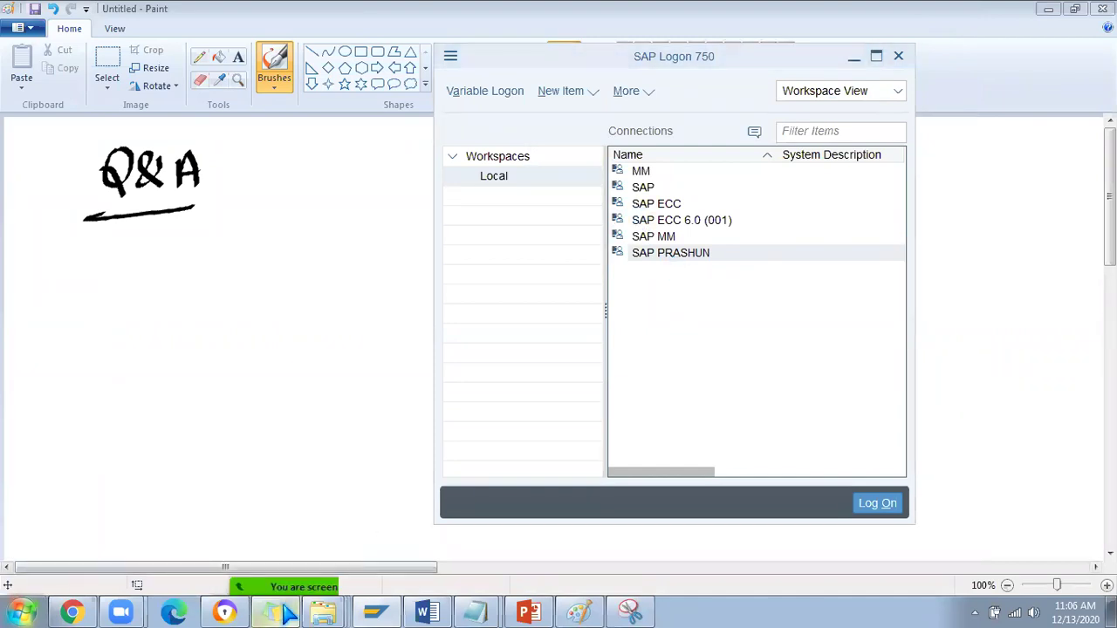
Open the last connection in the SAP Logon list and enter the user ID on its logon screen.
key("alt+Tab")
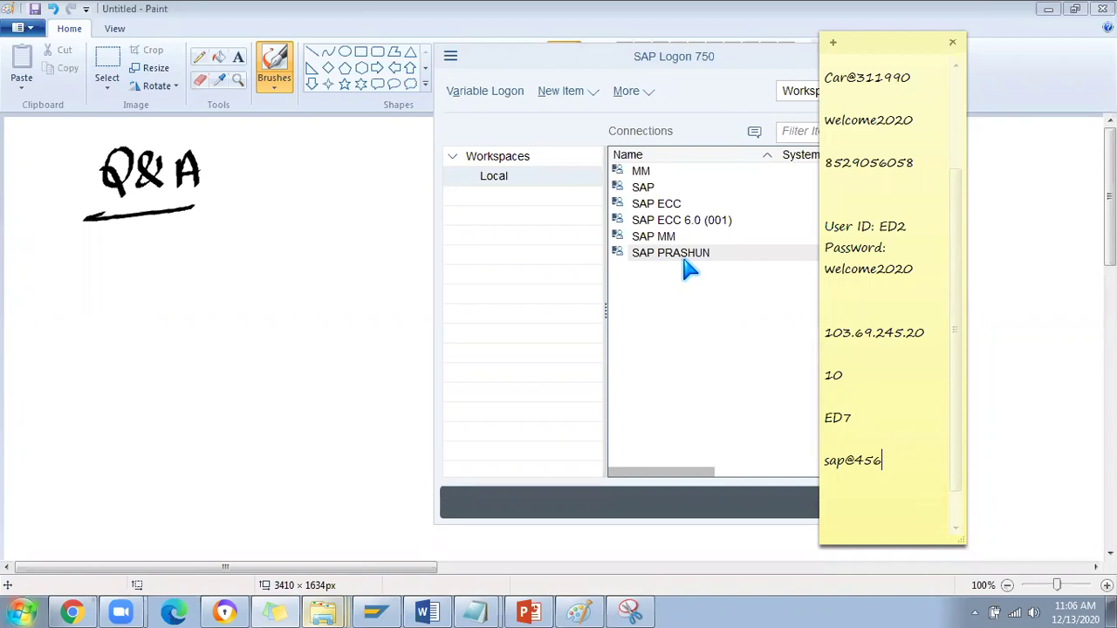
left_click(740, 410)
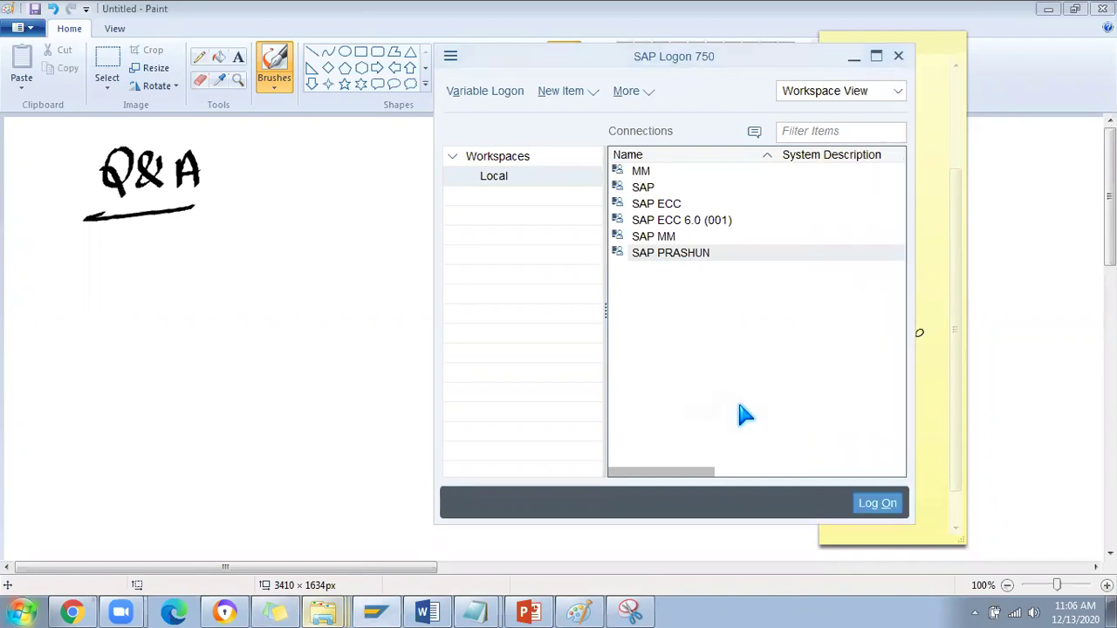
key("ctrl+p")
left_click(844, 580)
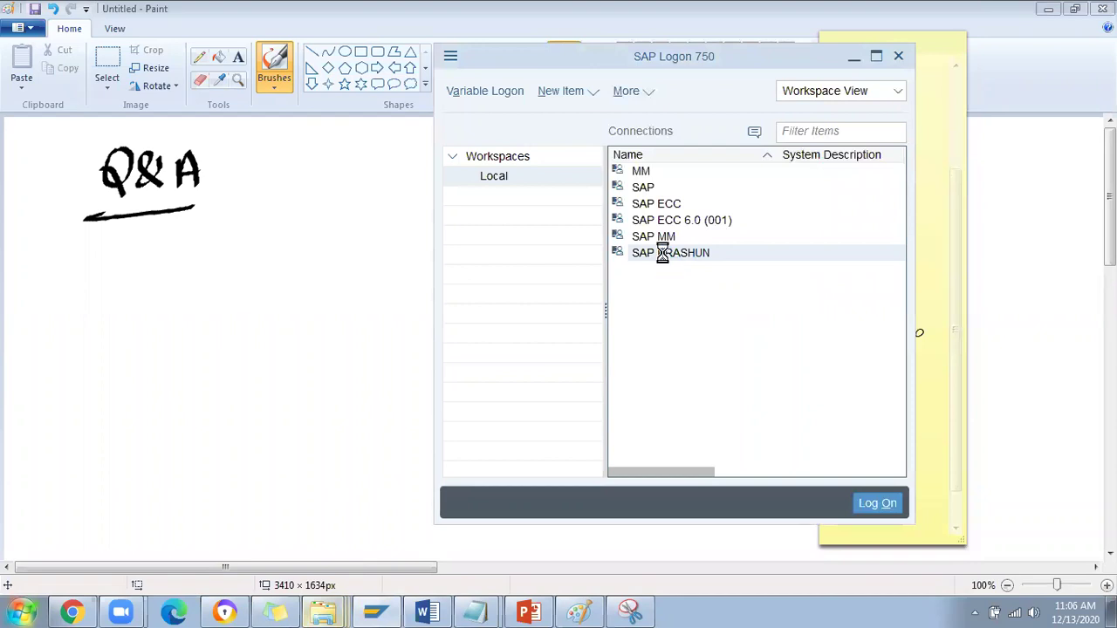
double_click(666, 254)
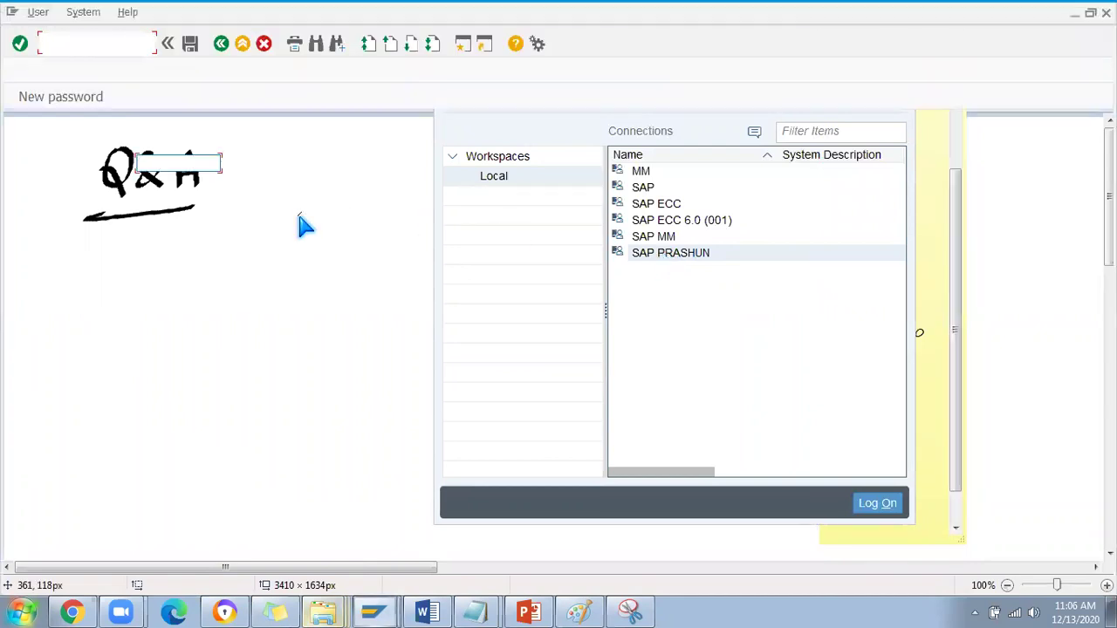
left_click(162, 165)
left_click(183, 181)
left_click(169, 182)
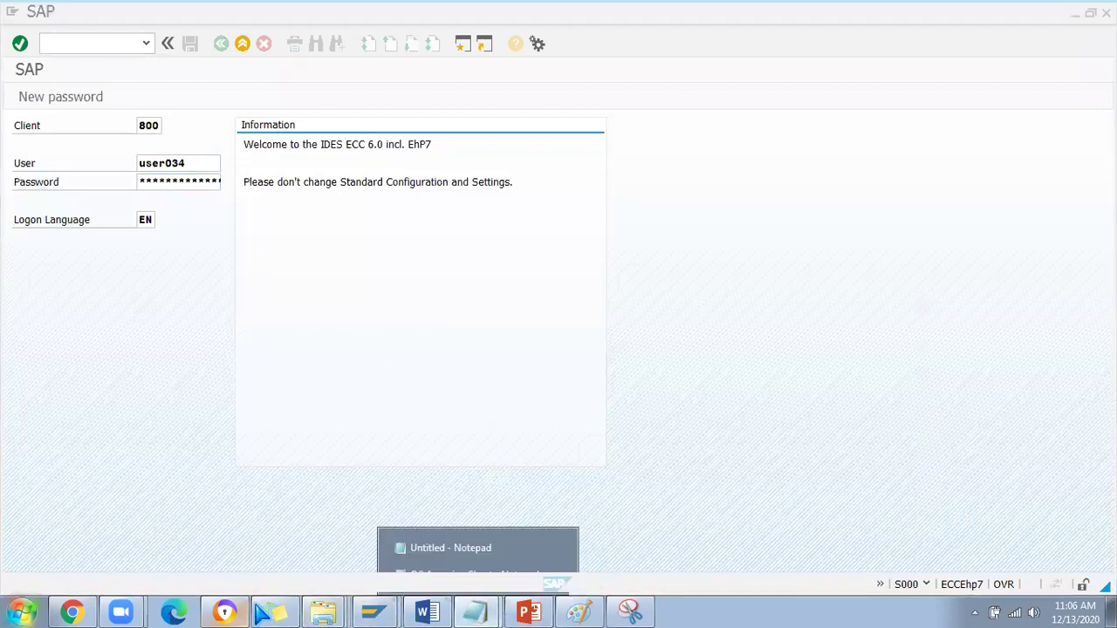
Copy the account password from the sticky note into the Password field and log on to the system.
left_click(295, 612)
left_click_drag(882, 460, 804, 456)
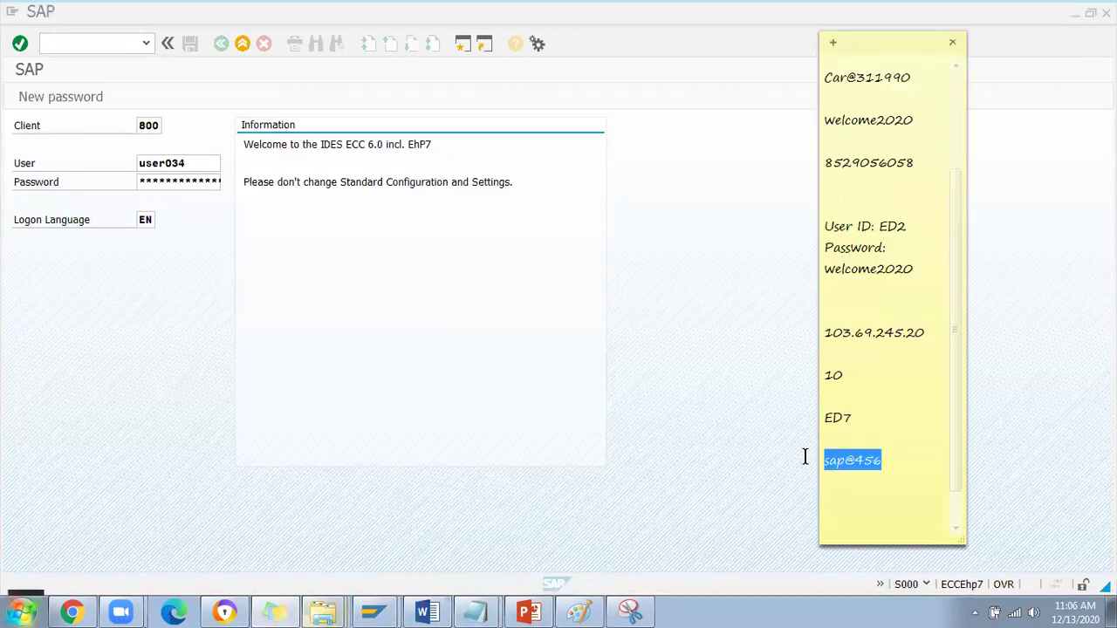
left_click(166, 180)
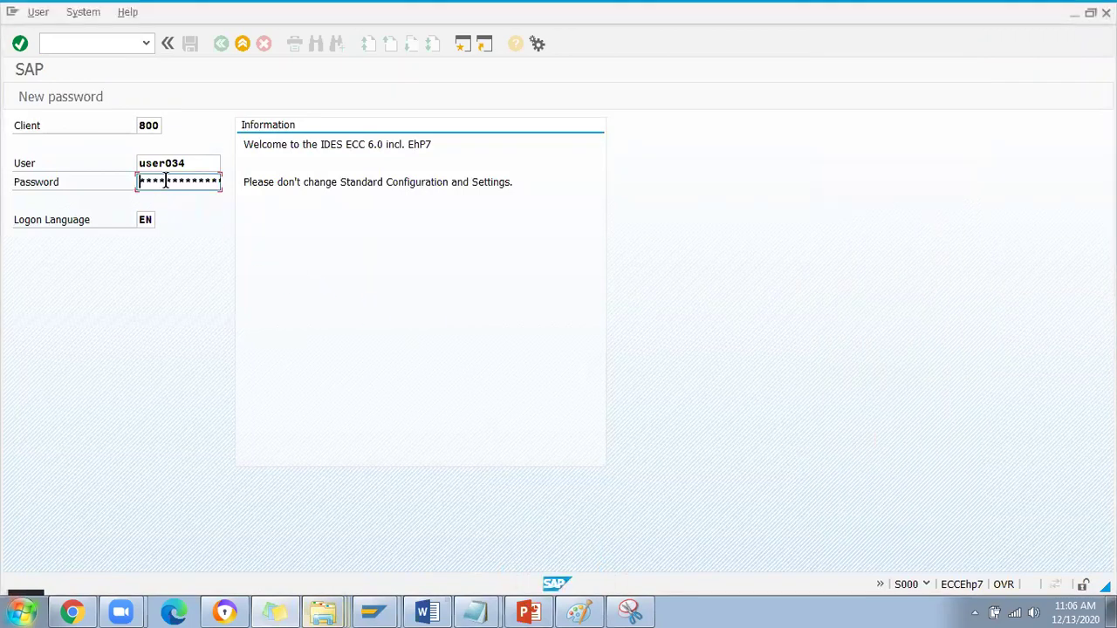
key("ctrl+v")
key("Return")
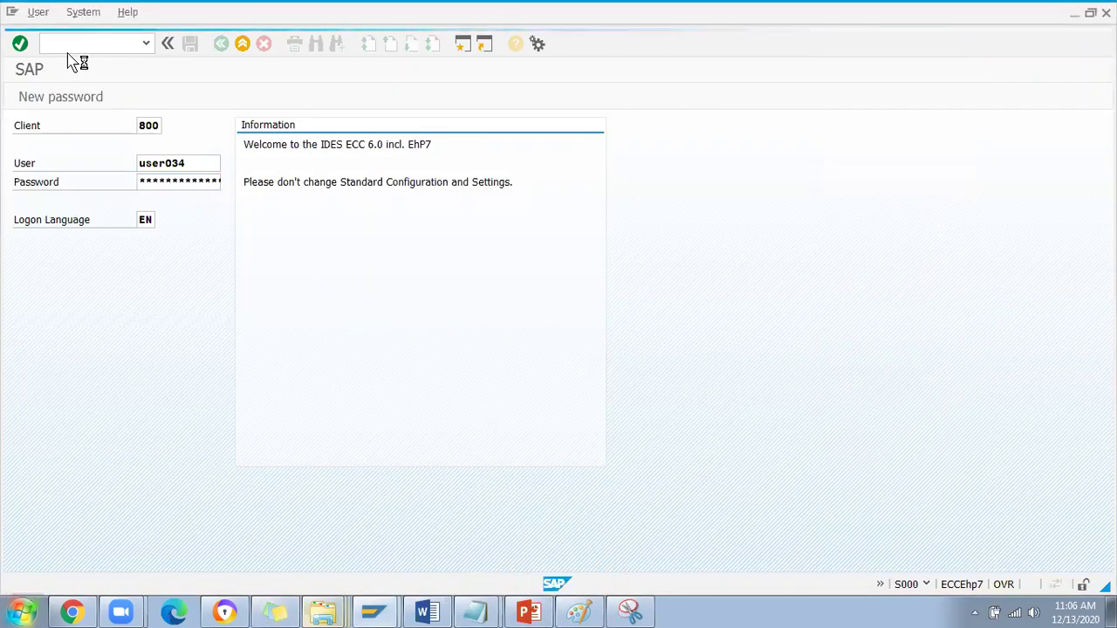
left_click(434, 486)
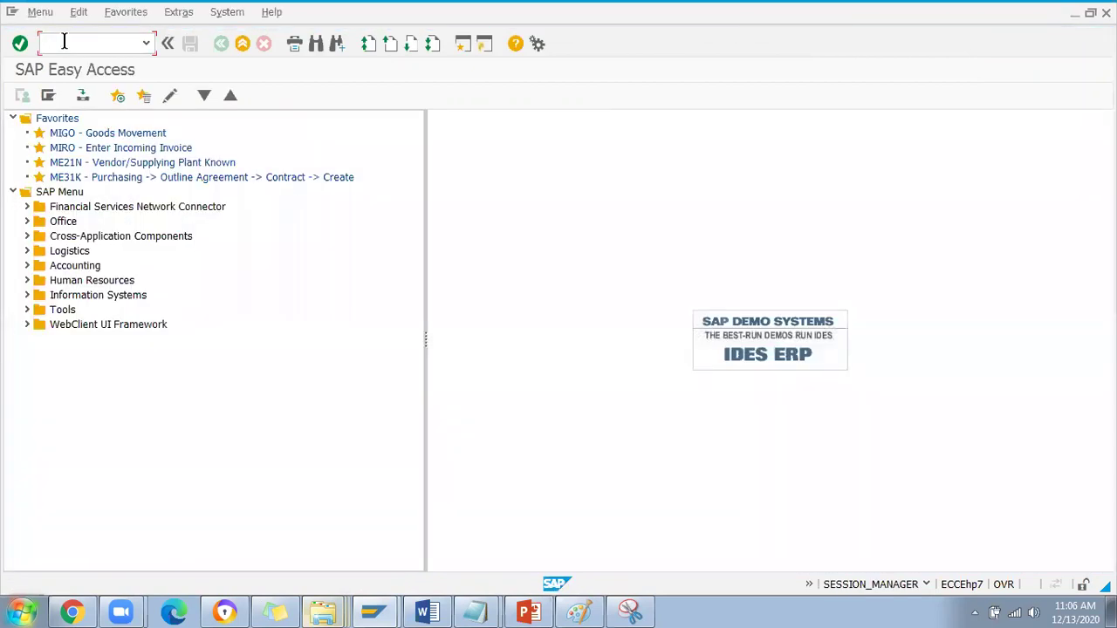
Try to list the material documents posted from 09.12.2020 to 13.12.2020 with transaction MB51, and stop the transaction.
key("Return")
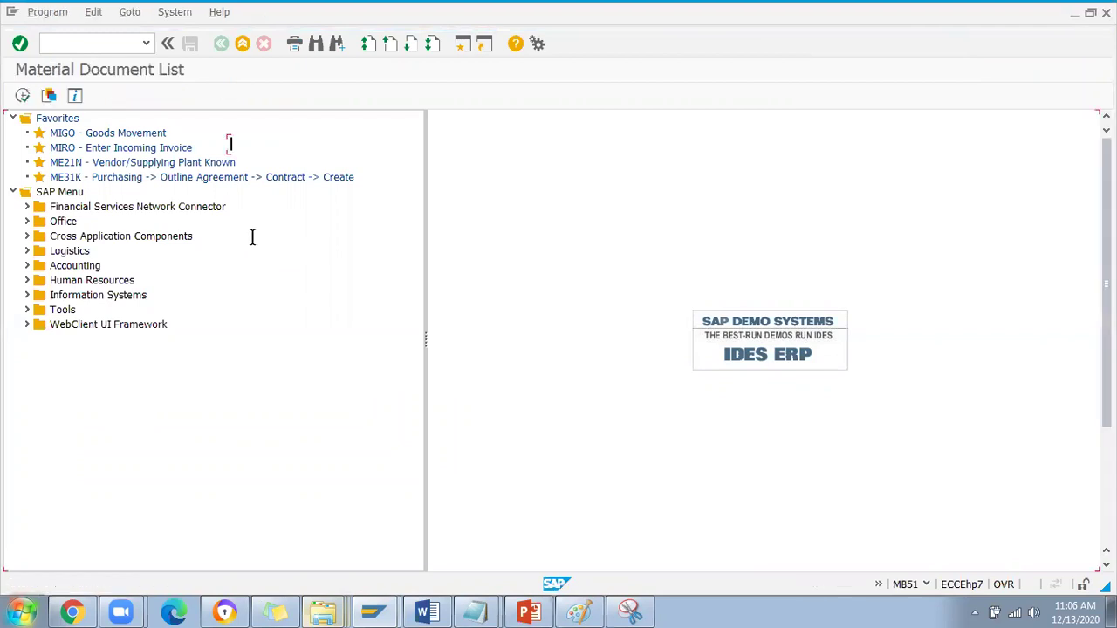
left_click(254, 374)
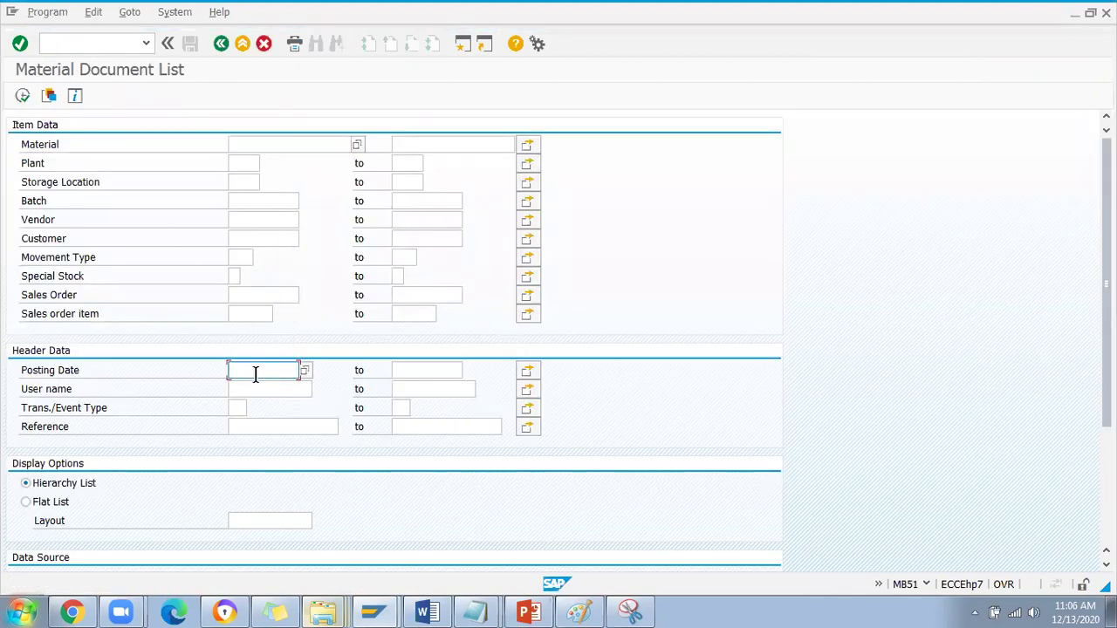
key("Return")
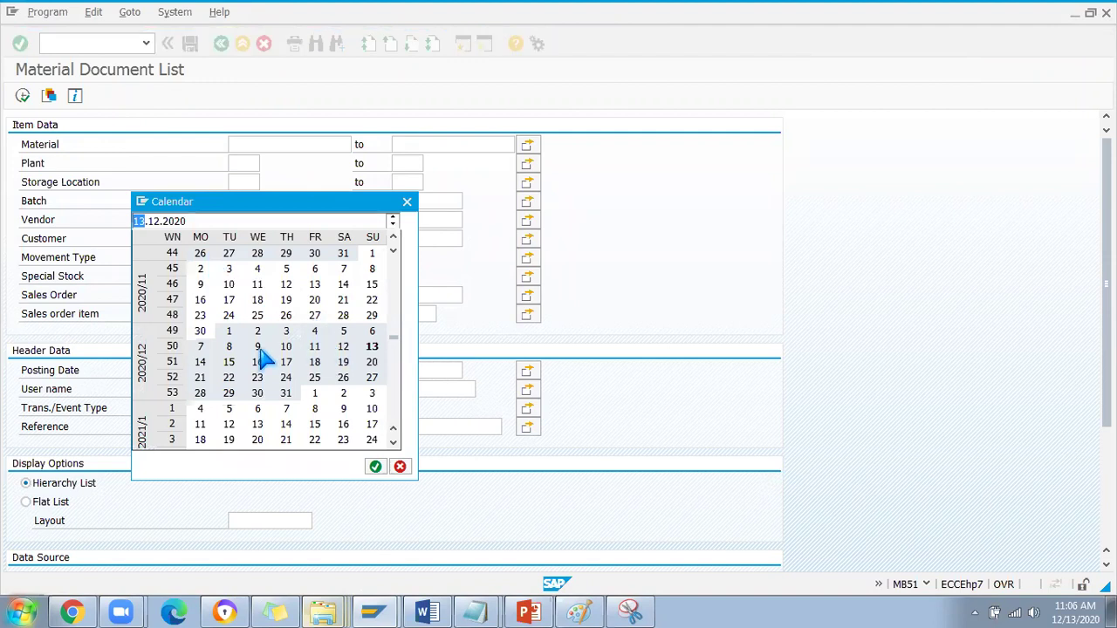
double_click(258, 346)
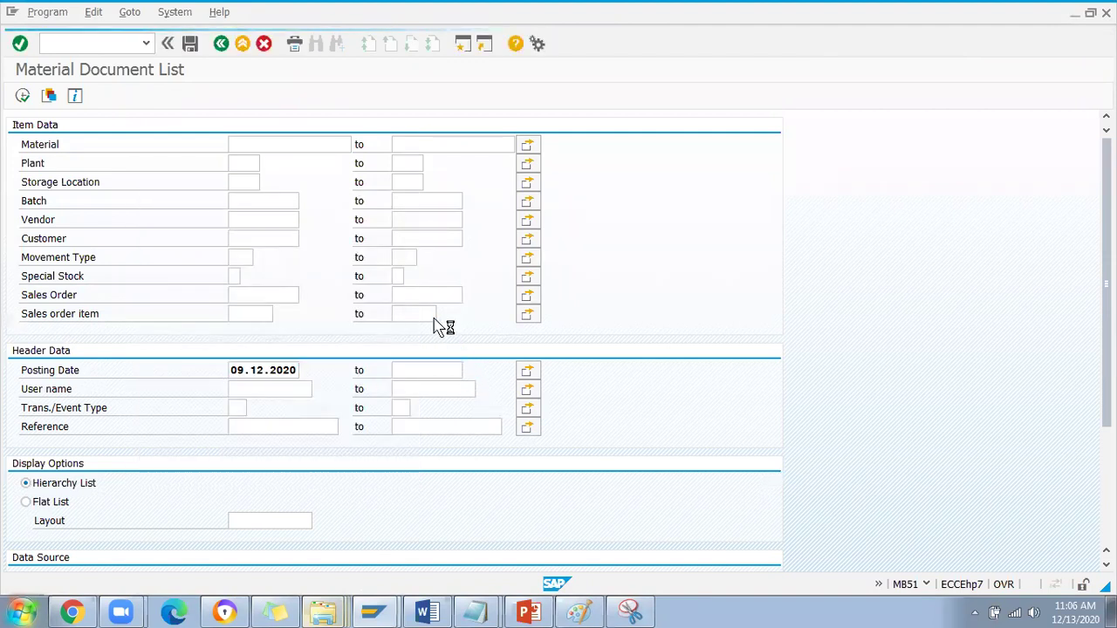
double_click(373, 346)
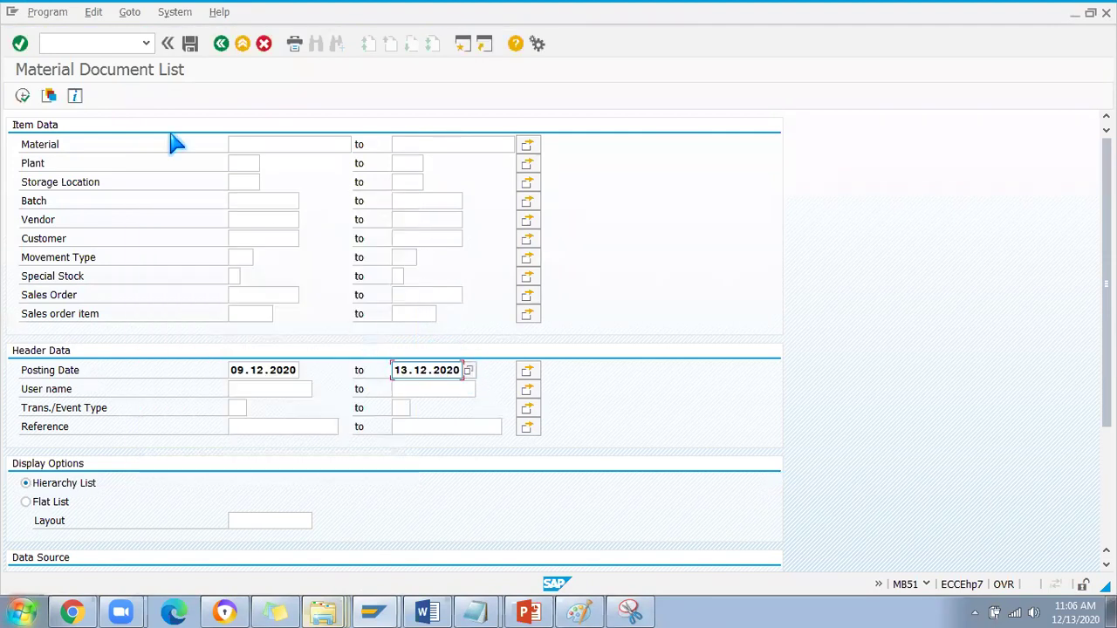
left_click(23, 95)
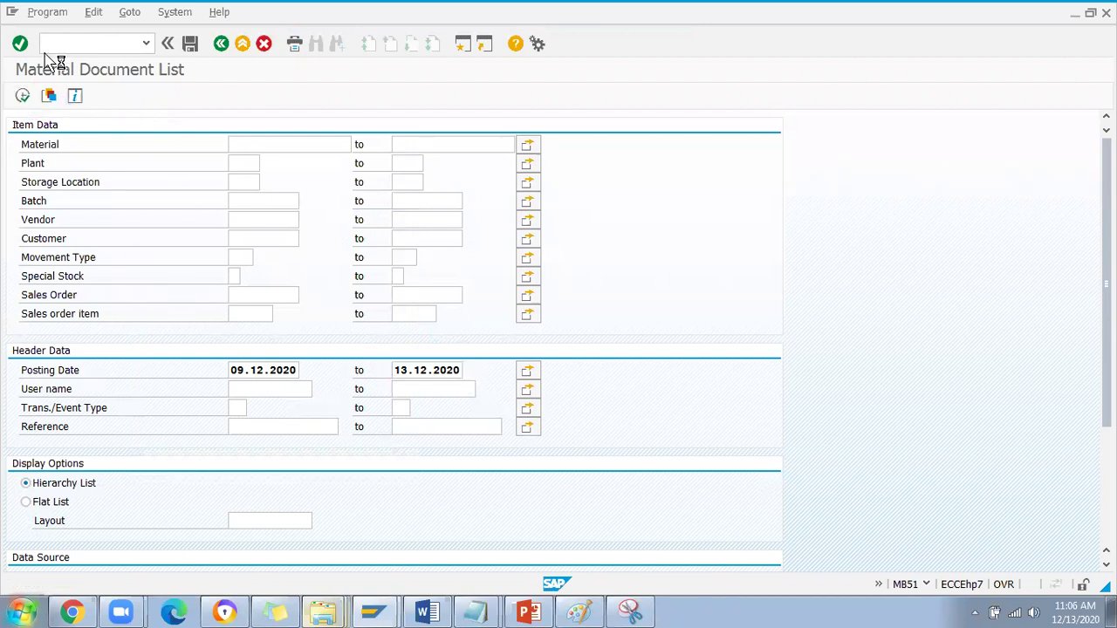
left_click(13, 13)
left_click(69, 166)
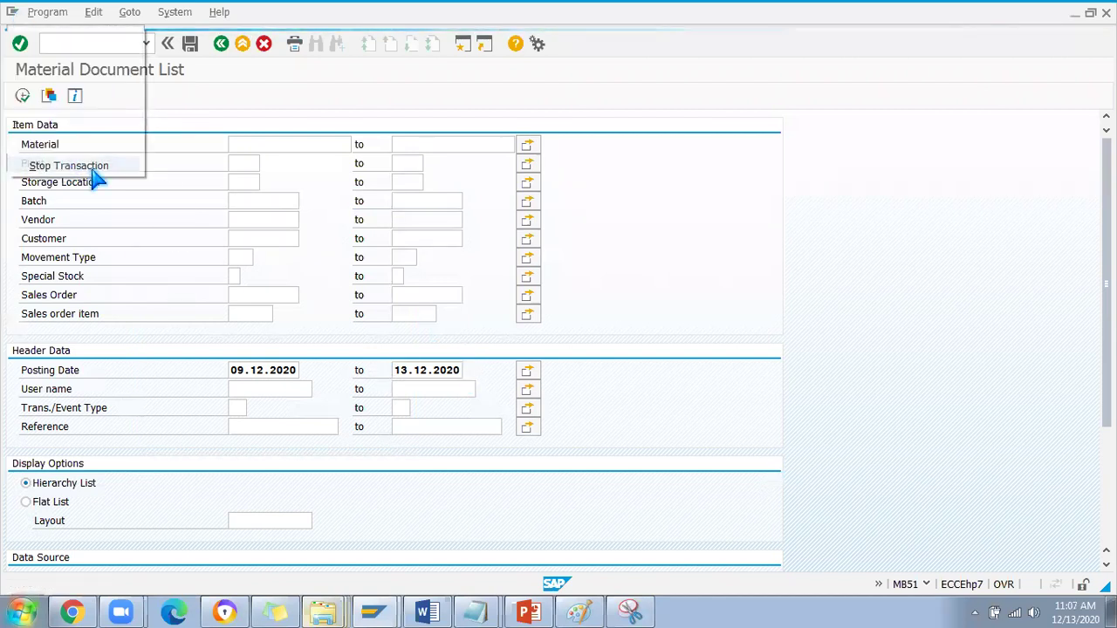
Run MB51 for movement type 641 with posting dates from 09.12.2020 to 13.12.2020.
left_click(146, 43)
left_click(68, 74)
key("Return")
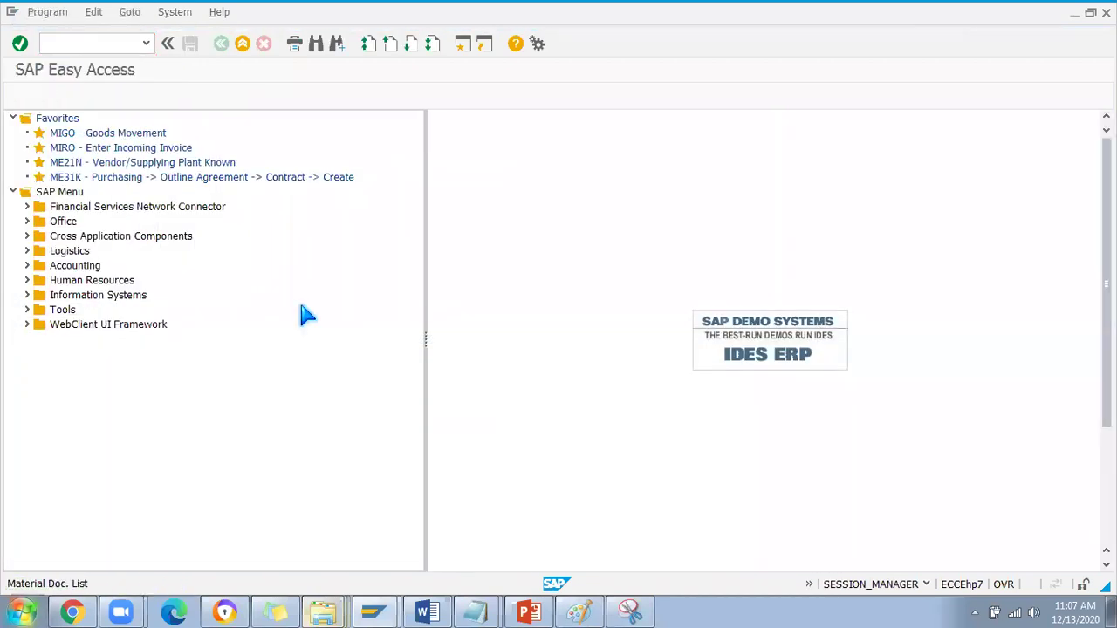
left_click(255, 367)
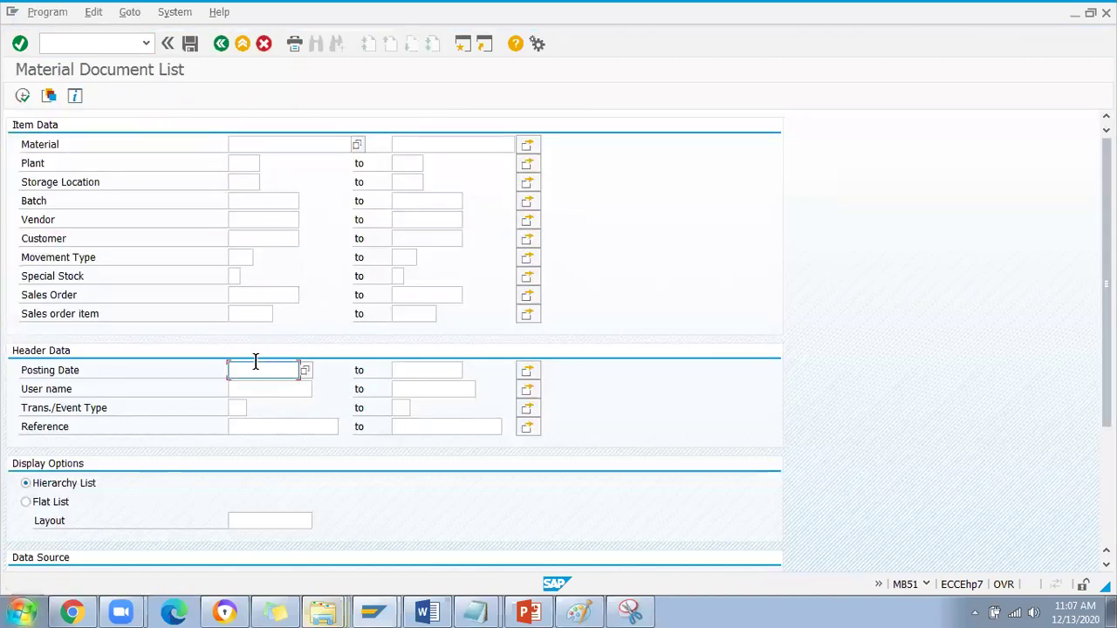
left_click(259, 384)
left_click(411, 370)
left_click(424, 387)
left_click(237, 256)
left_click(241, 271)
left_click(22, 95)
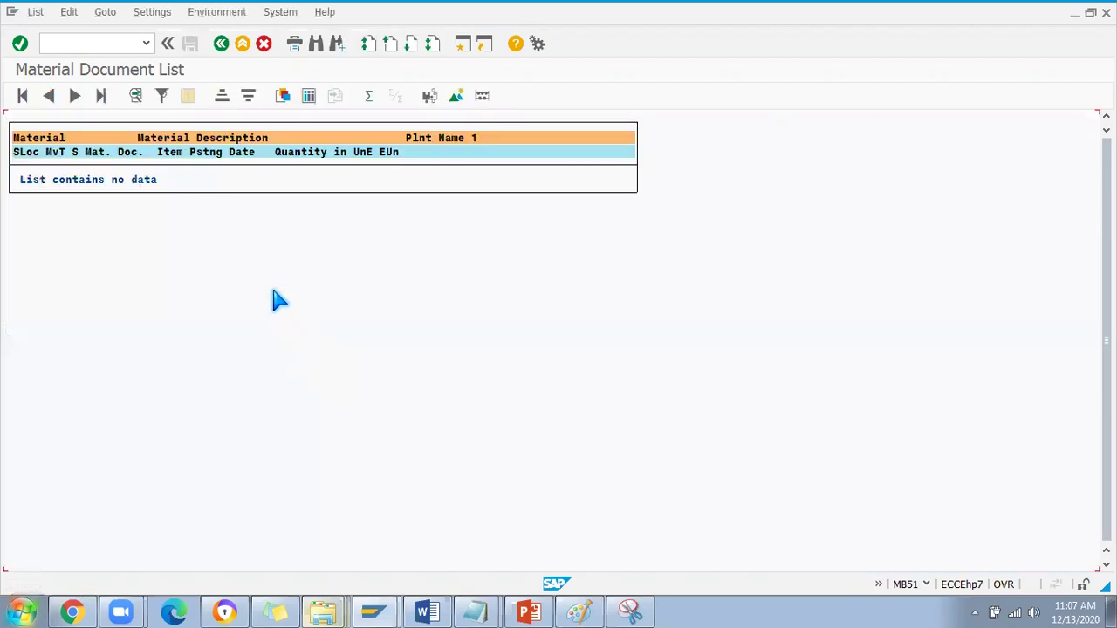
Return to the MB51 selection, set the start of the posting date range to 01.12.2020 and rerun the list.
left_click(220, 43)
left_click(294, 374)
left_click(304, 375)
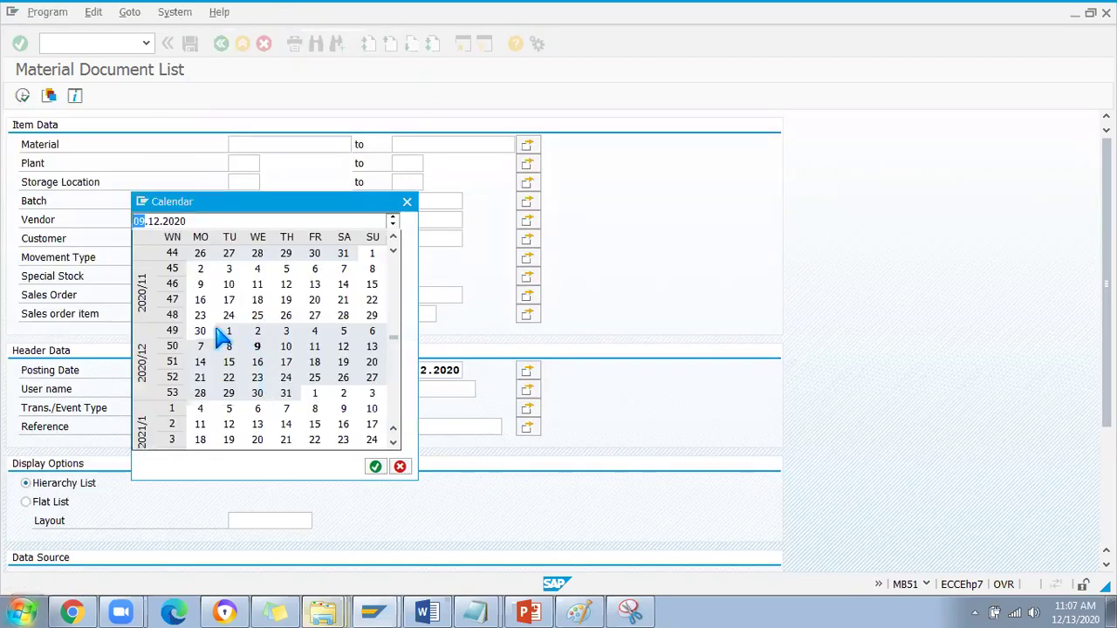
double_click(222, 330)
left_click(23, 96)
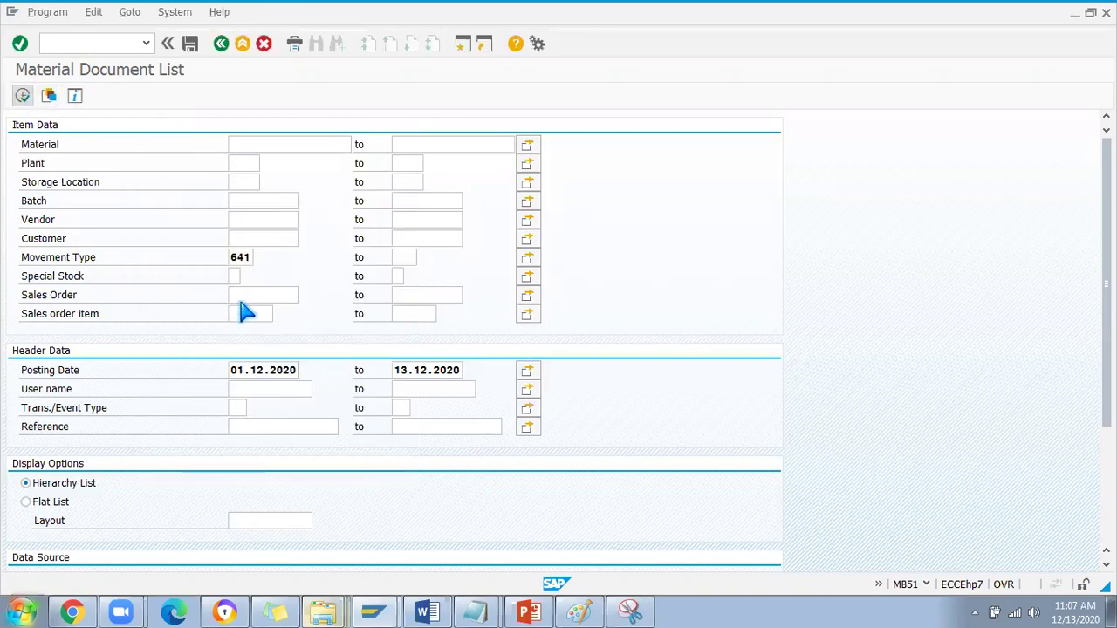
Return to the MB51 selection, set the start of the posting date range to 01.11.2020 and rerun the list.
left_click(220, 46)
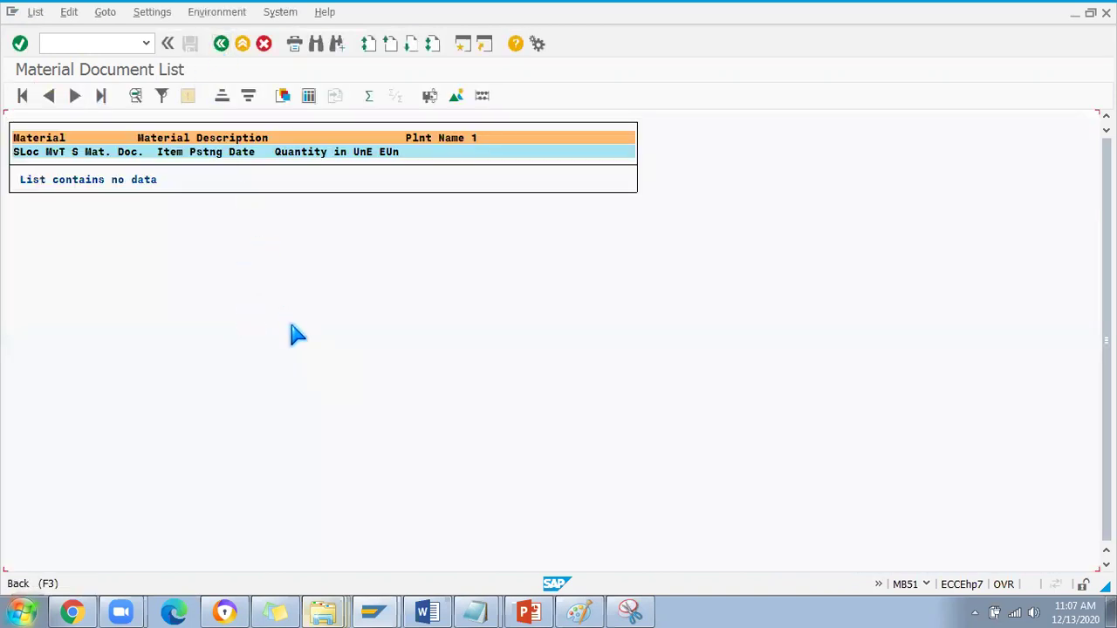
left_click(307, 379)
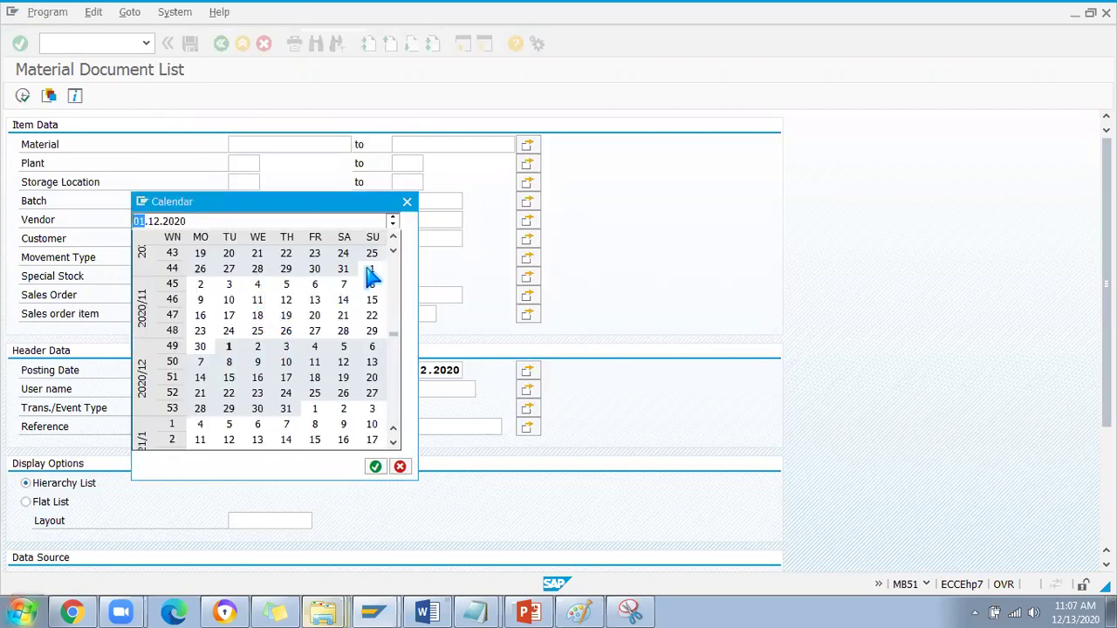
double_click(372, 269)
key("F8")
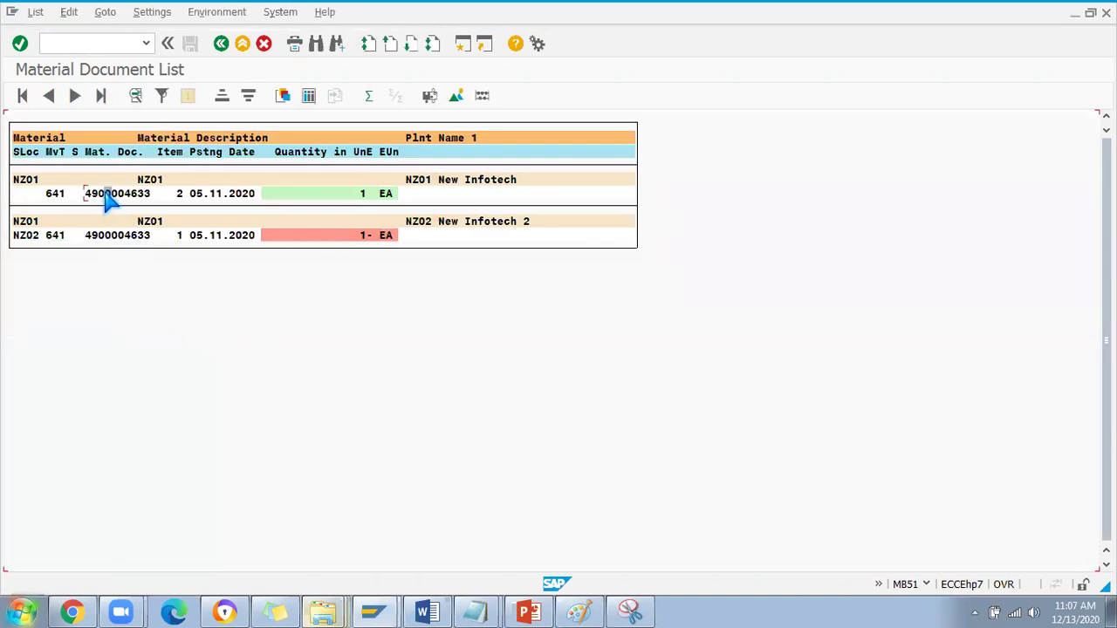
Open the first listed material document and display the stock transport order from its purchase order data.
double_click(144, 195)
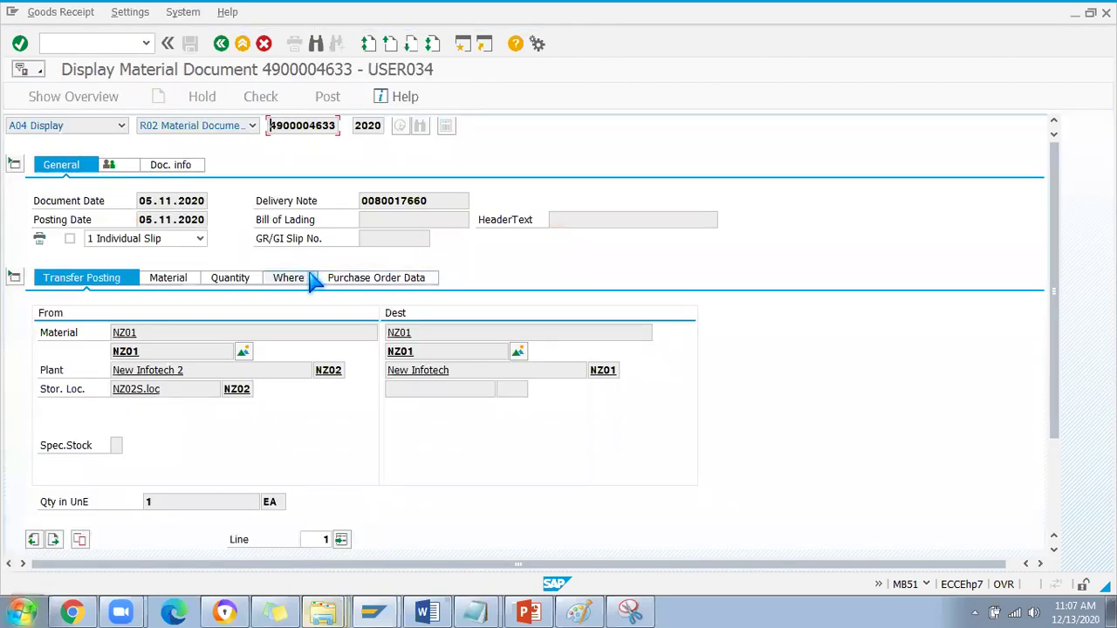
left_click(388, 281)
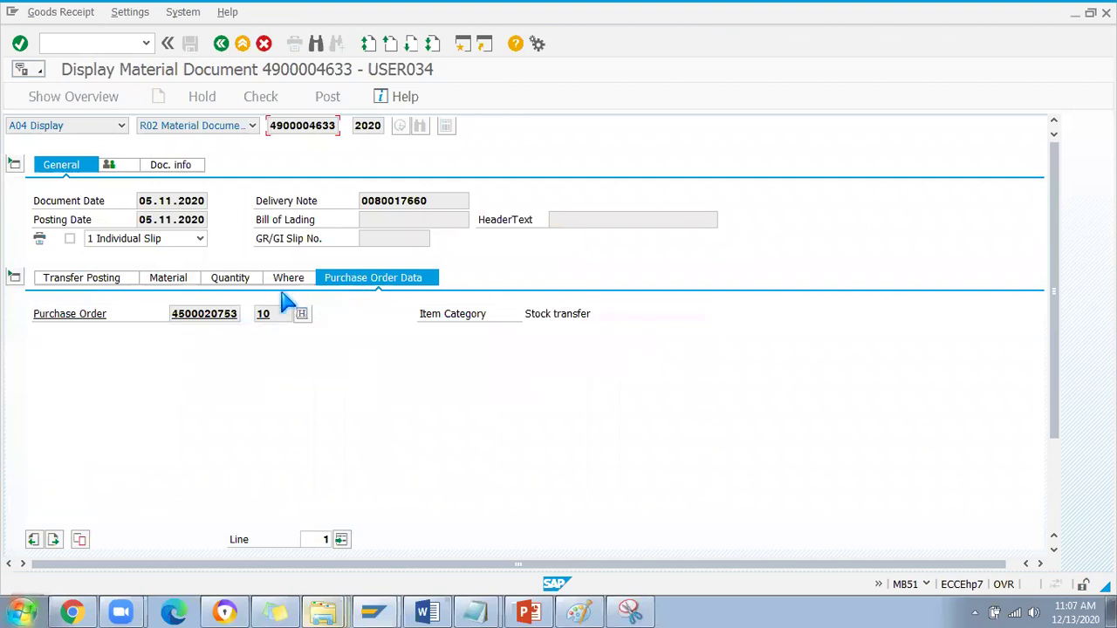
double_click(209, 317)
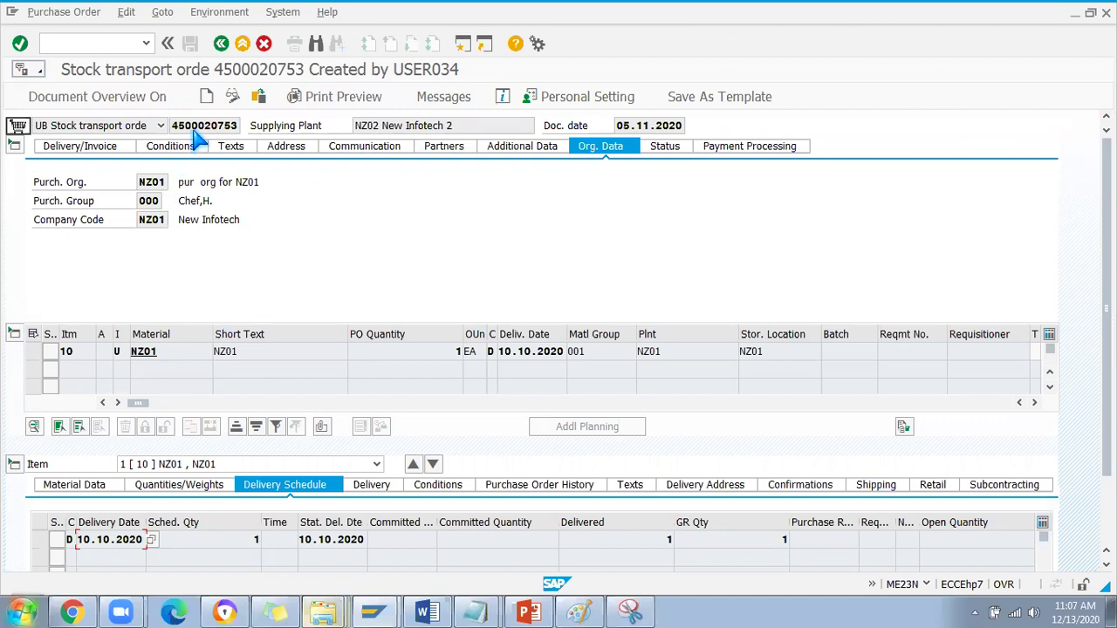
Copy the stock transport order's number and go back to the SAP Easy Access screen.
left_click_drag(174, 123, 224, 121)
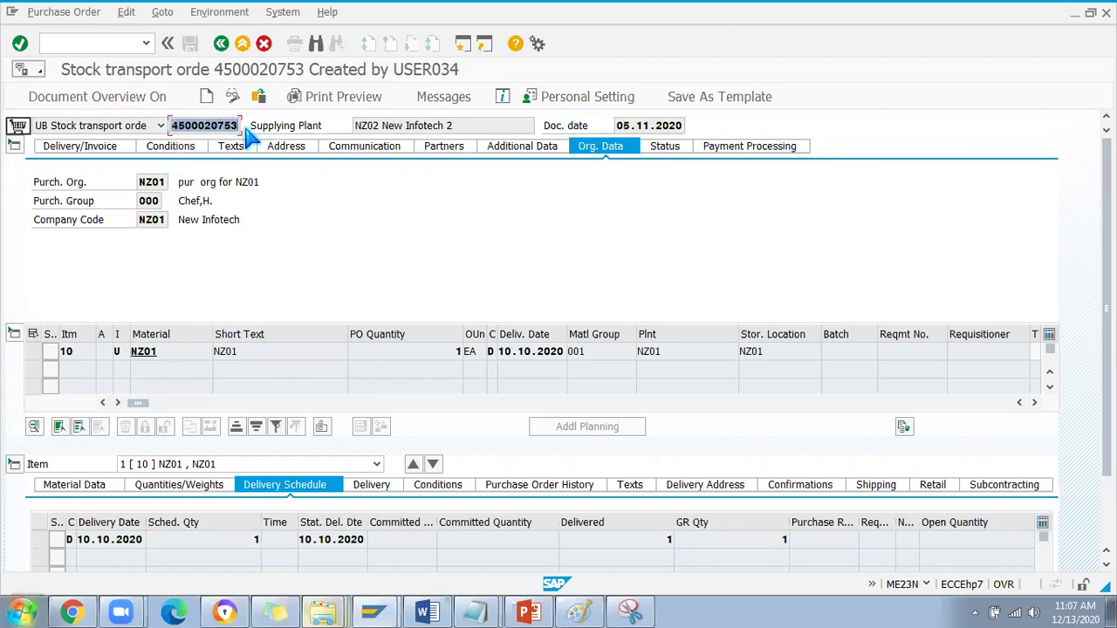
key("ctrl+c")
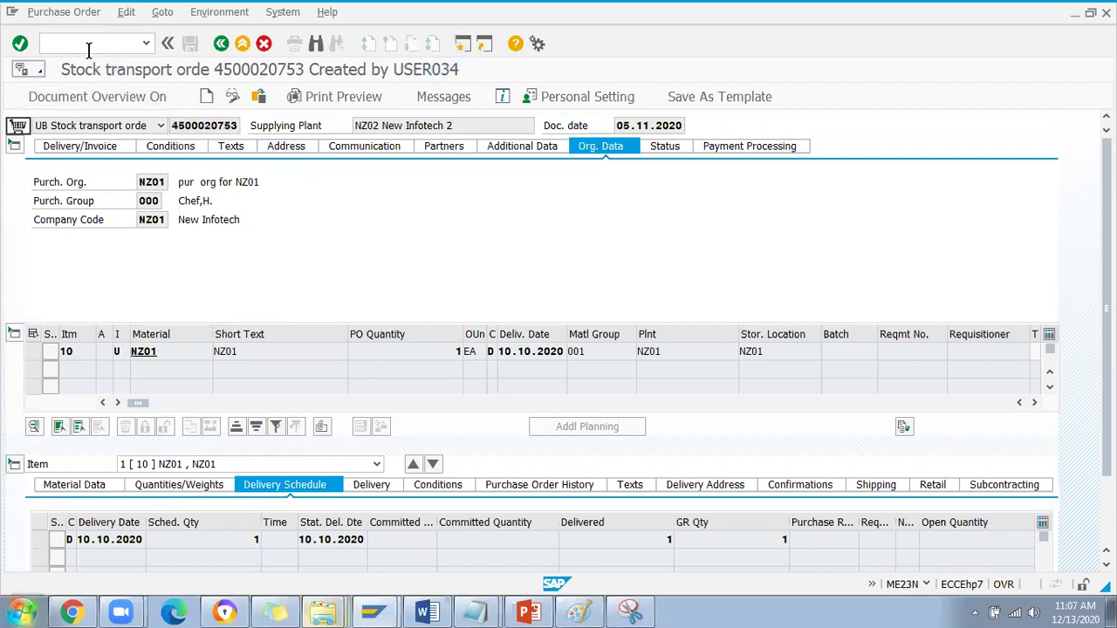
key("F3")
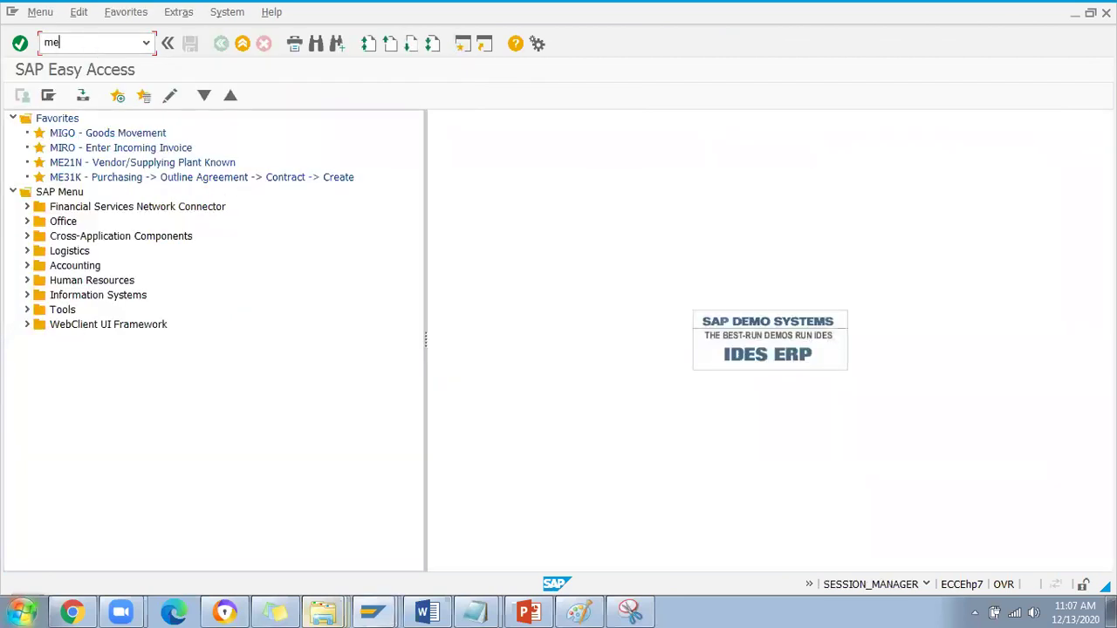
Start transaction ME21N and create a purchase order item by referencing the copied stock transport order in the item's purchasing document column.
key("Return")
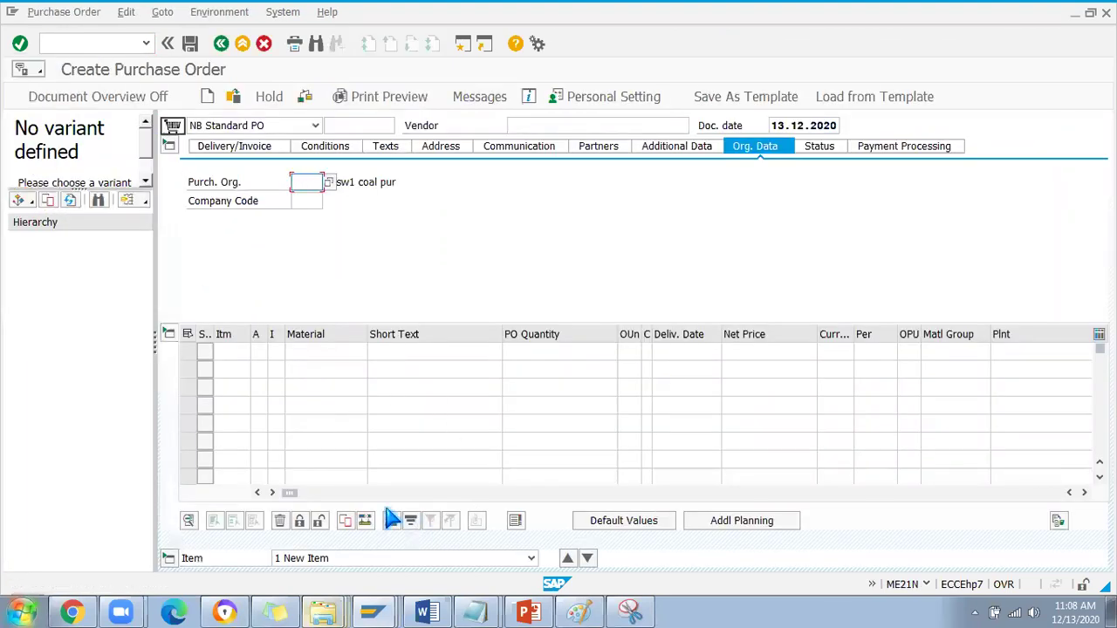
left_click_drag(292, 491, 731, 492)
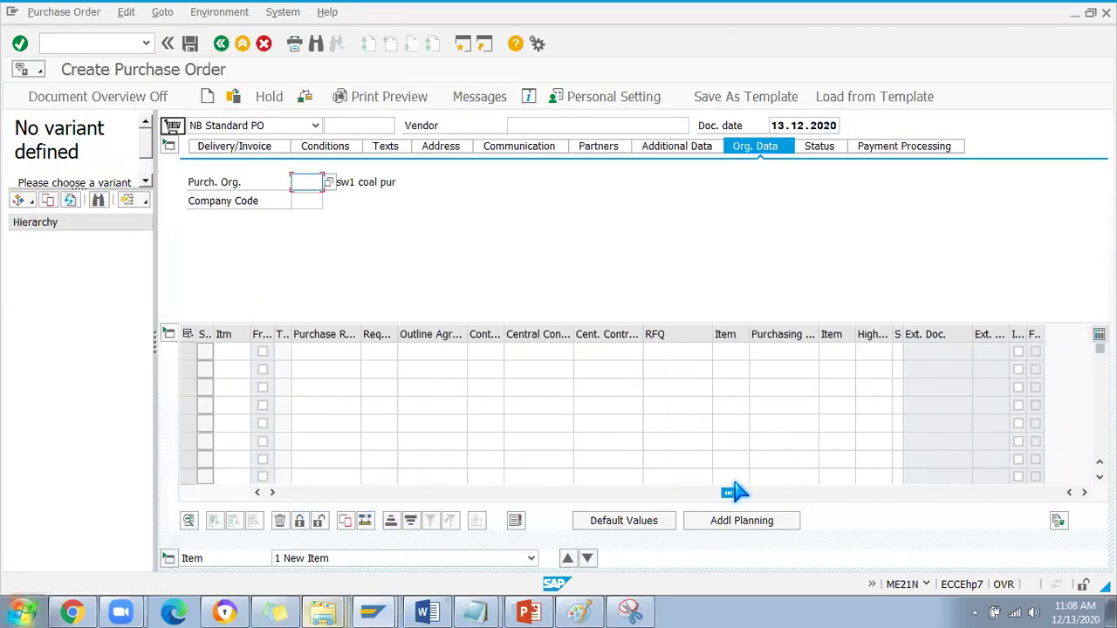
left_click(756, 353)
key("ctrl+v")
key("Return")
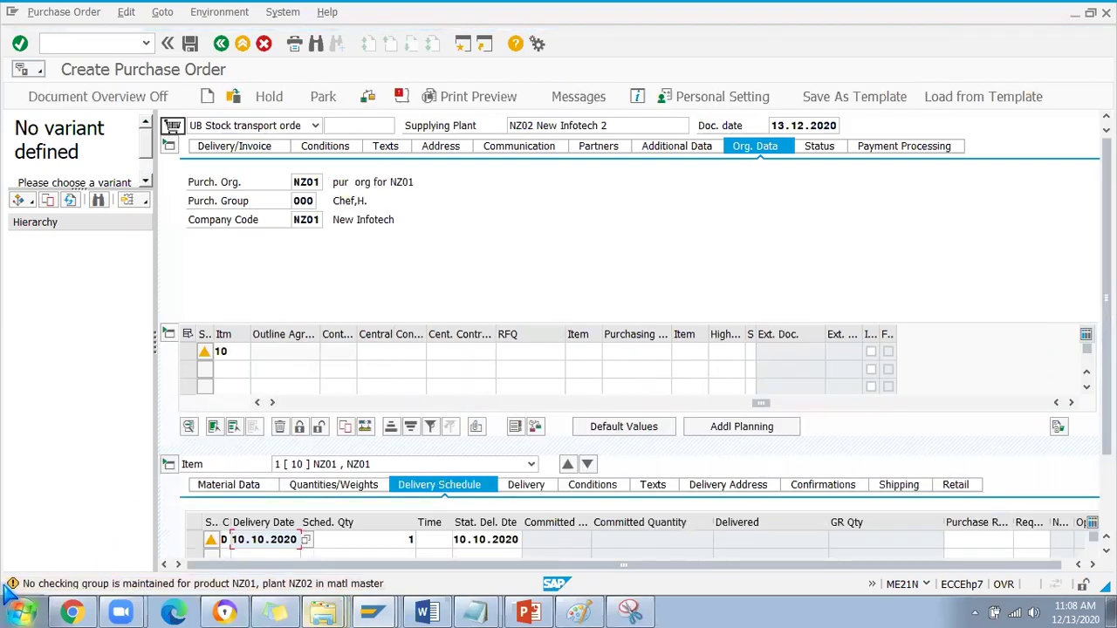
Hide the document overview and examine the item's shipping data, including the delivery type, shipping point and customer.
left_click(131, 98)
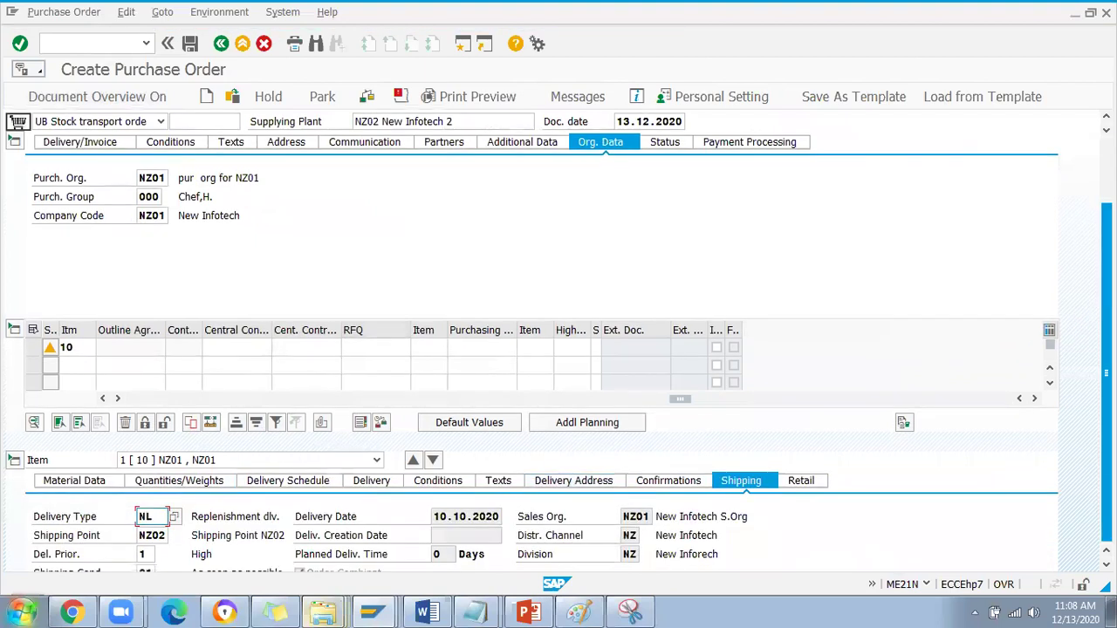
scroll(701, 457, "down", 3)
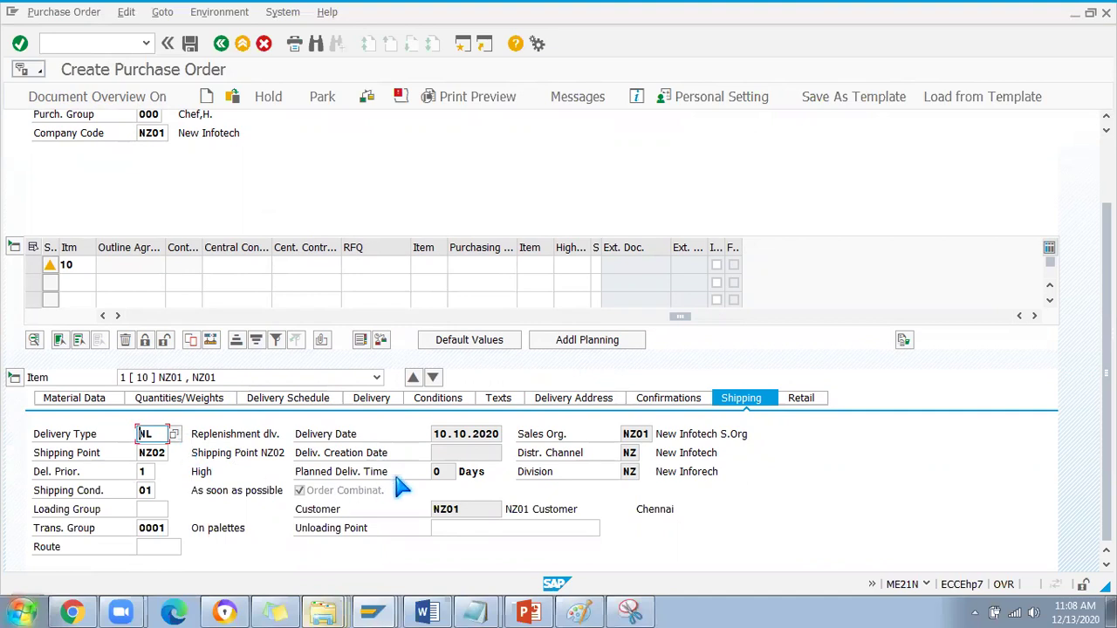
double_click(447, 513)
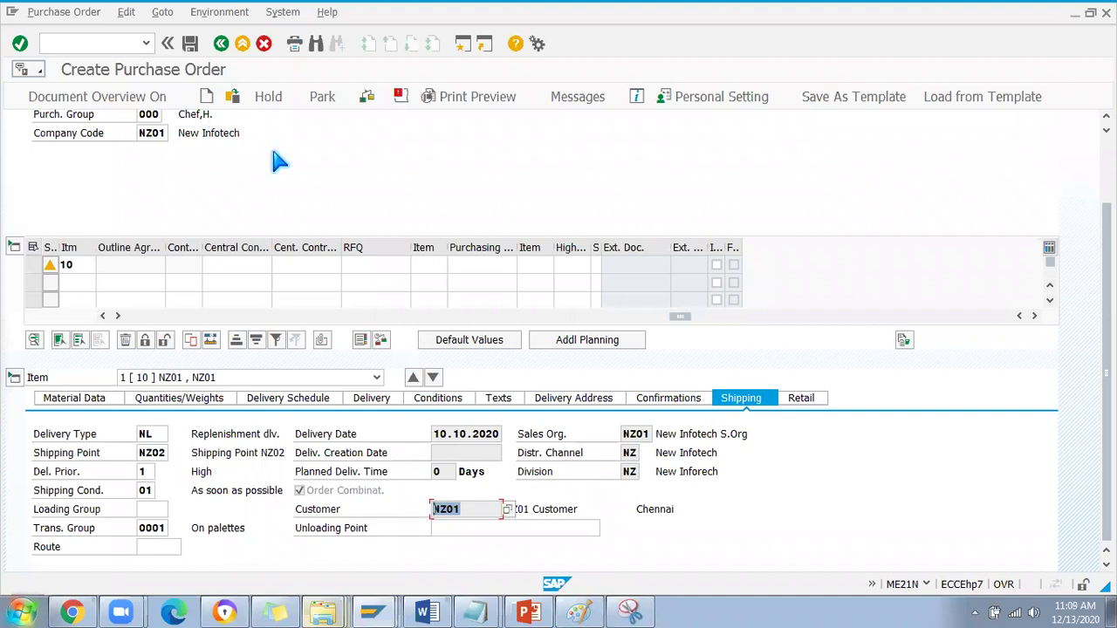
scroll(273, 162, "up", 3)
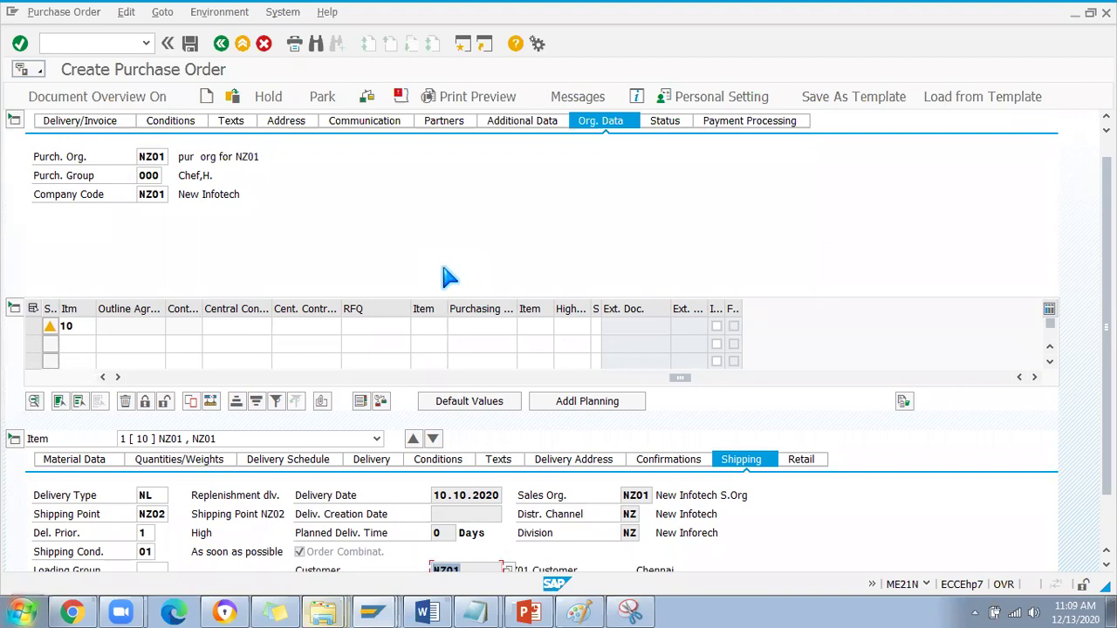
Check the new stock transport order for messages and save it.
left_click_drag(681, 377, 48, 377)
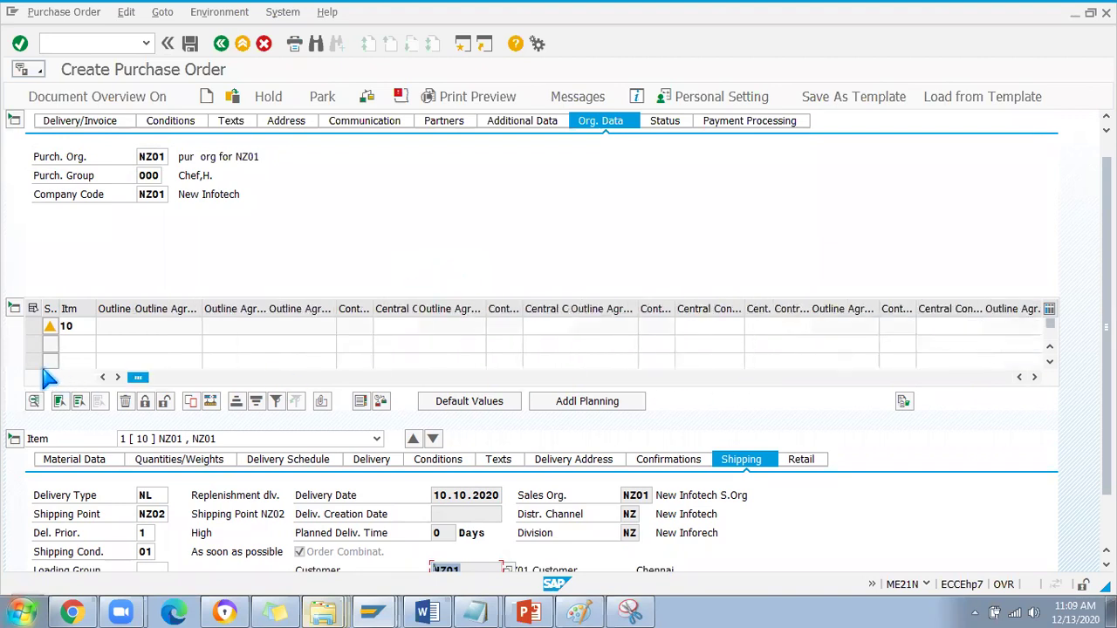
left_click(366, 96)
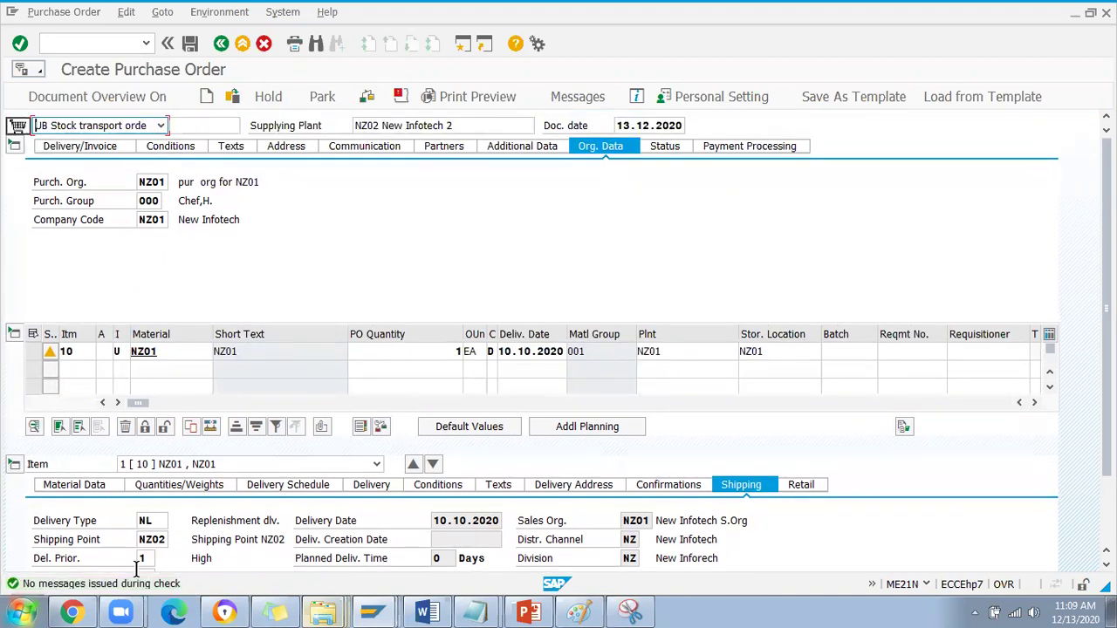
left_click(189, 42)
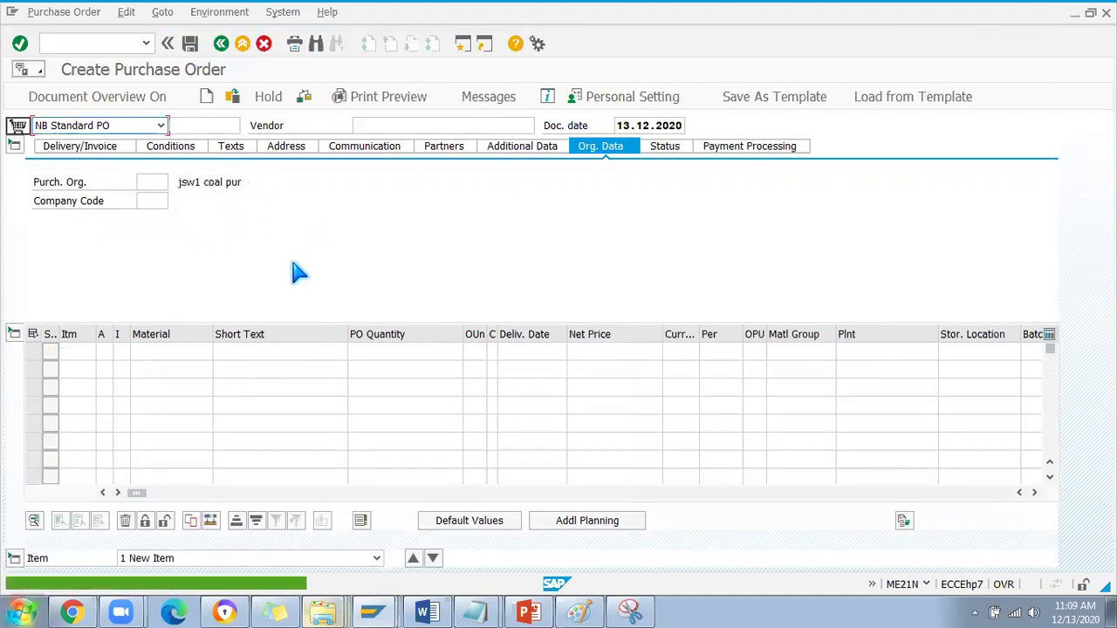
Copy the new stock transport order's number from the details of the creation message.
double_click(181, 574)
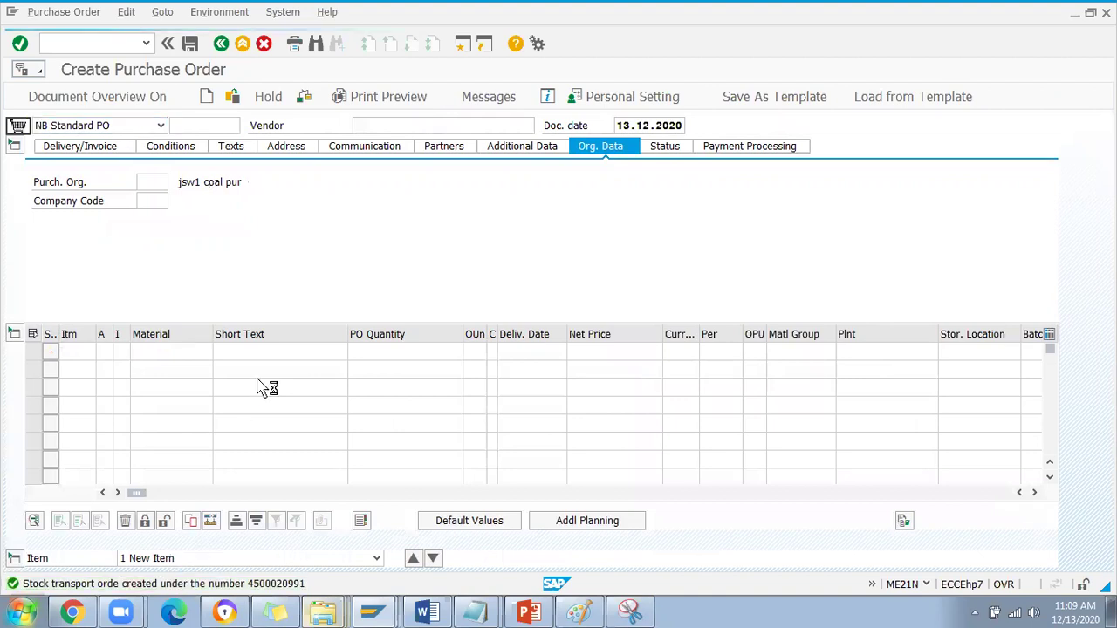
double_click(614, 102)
key("ctrl+c")
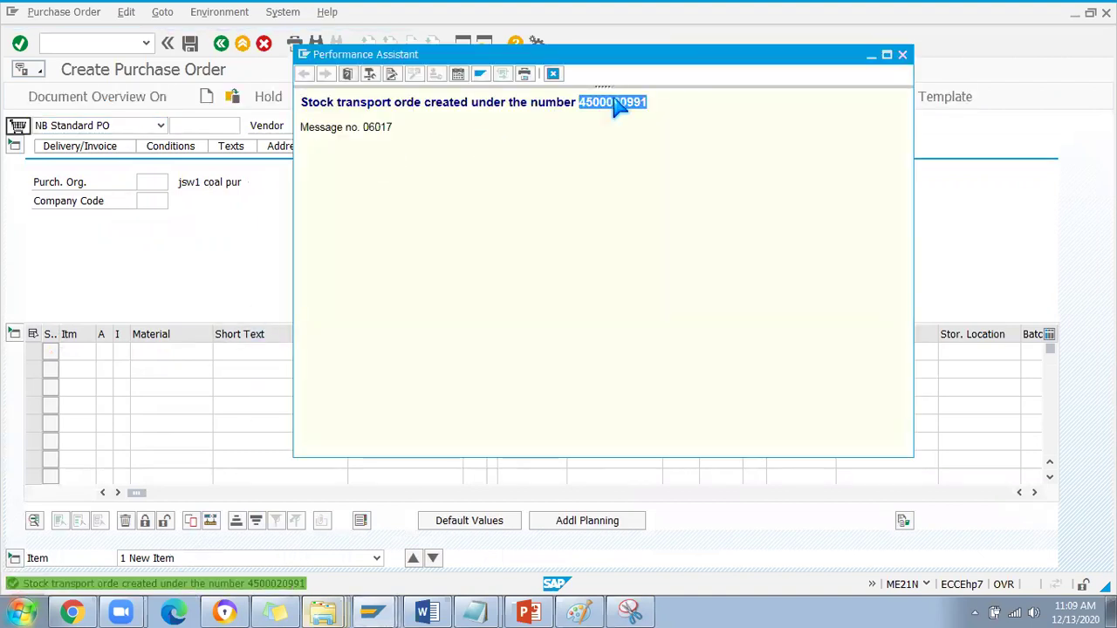
left_click(903, 54)
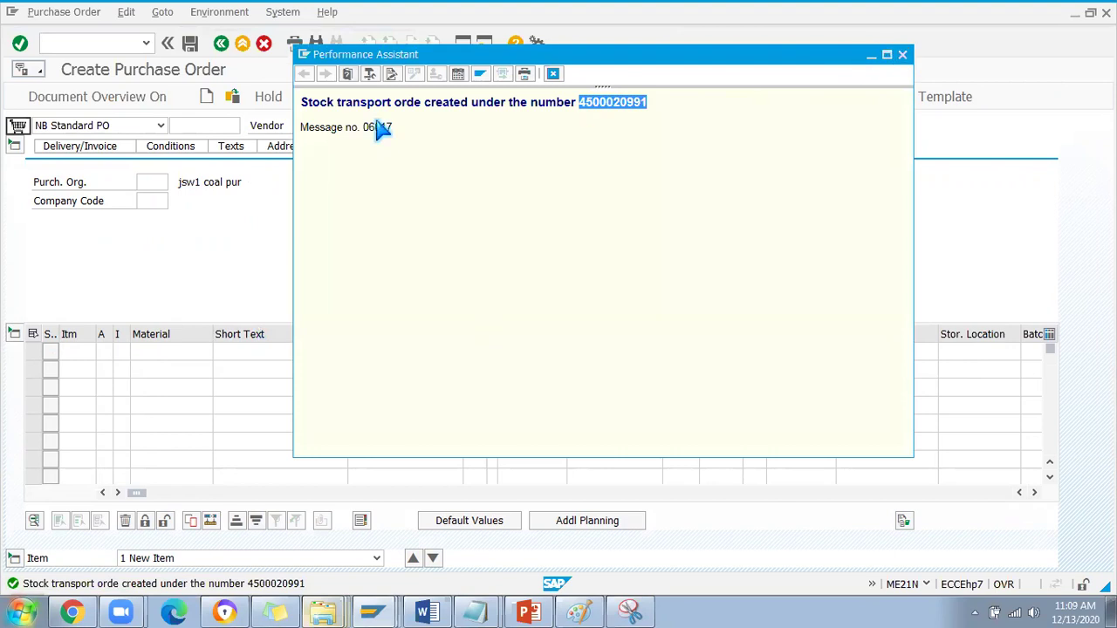
Start transaction VL10B and enter the copied order number as the purchasing document in the purchase order criteria.
left_click(60, 44)
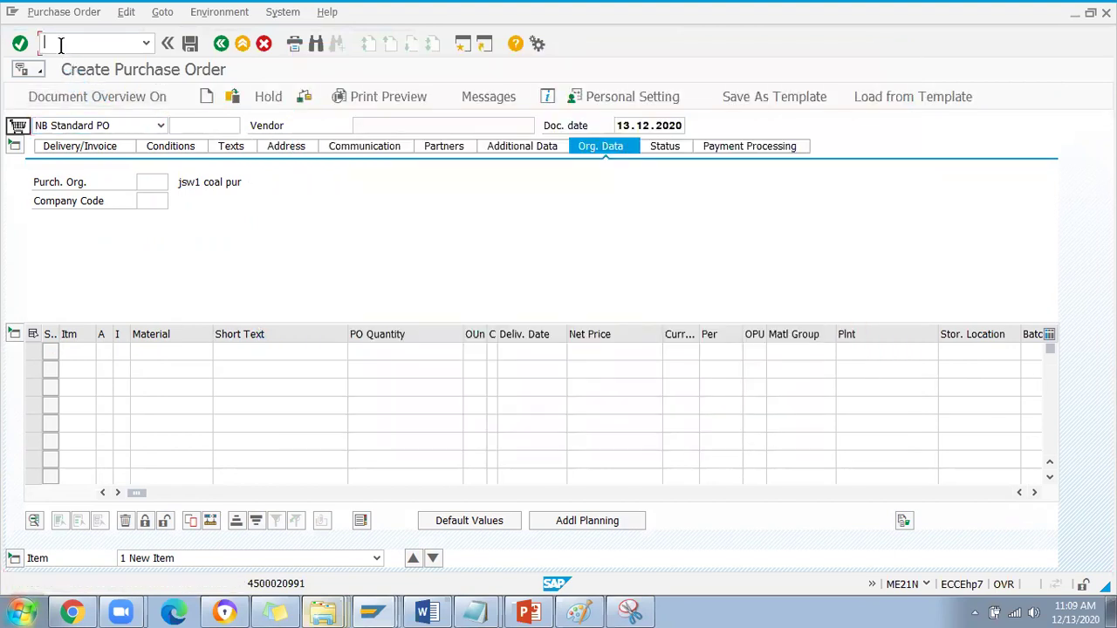
type("/nvl10b")
key("Return")
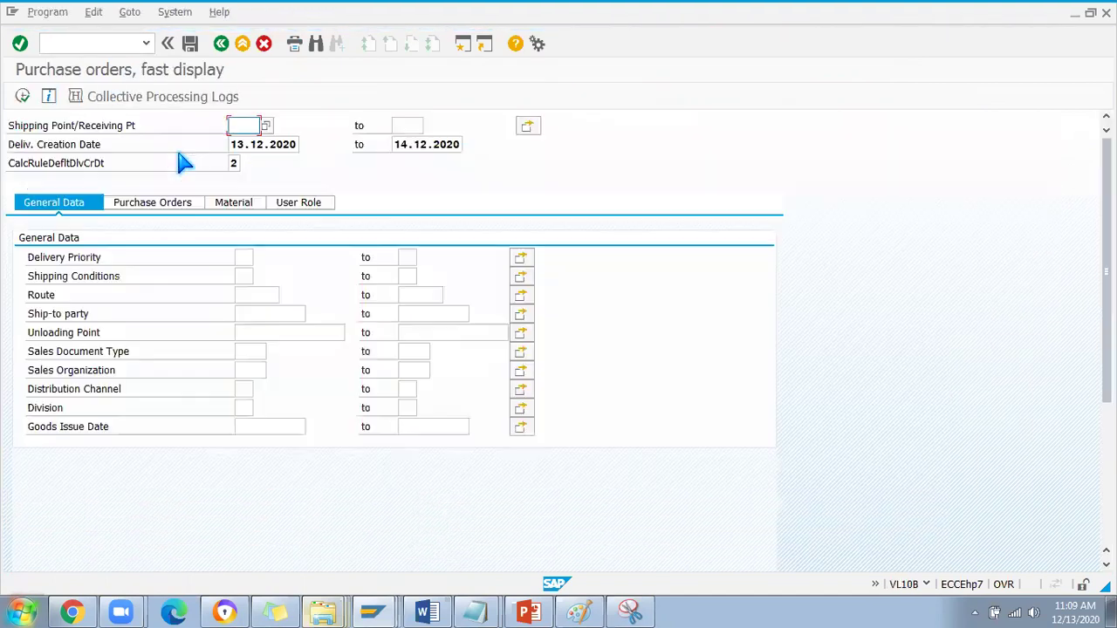
left_click(147, 205)
left_click(262, 256)
key("ctrl+v")
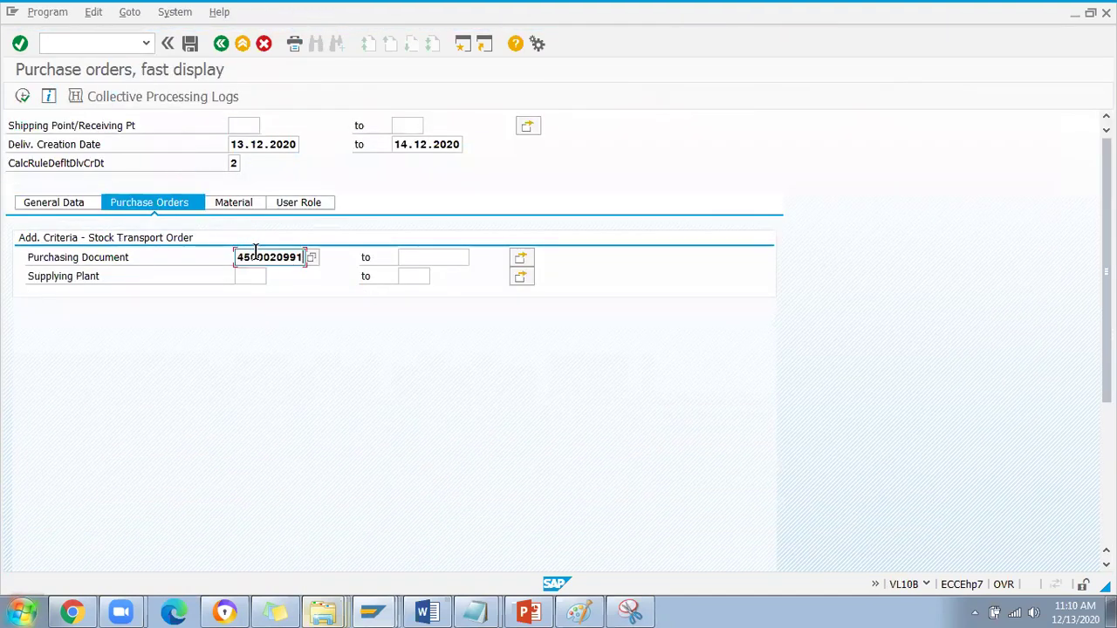
Clear both ends of the delivery creation date range and run the list of purchase orders due for shipping.
left_click_drag(234, 144, 319, 145)
key("Delete")
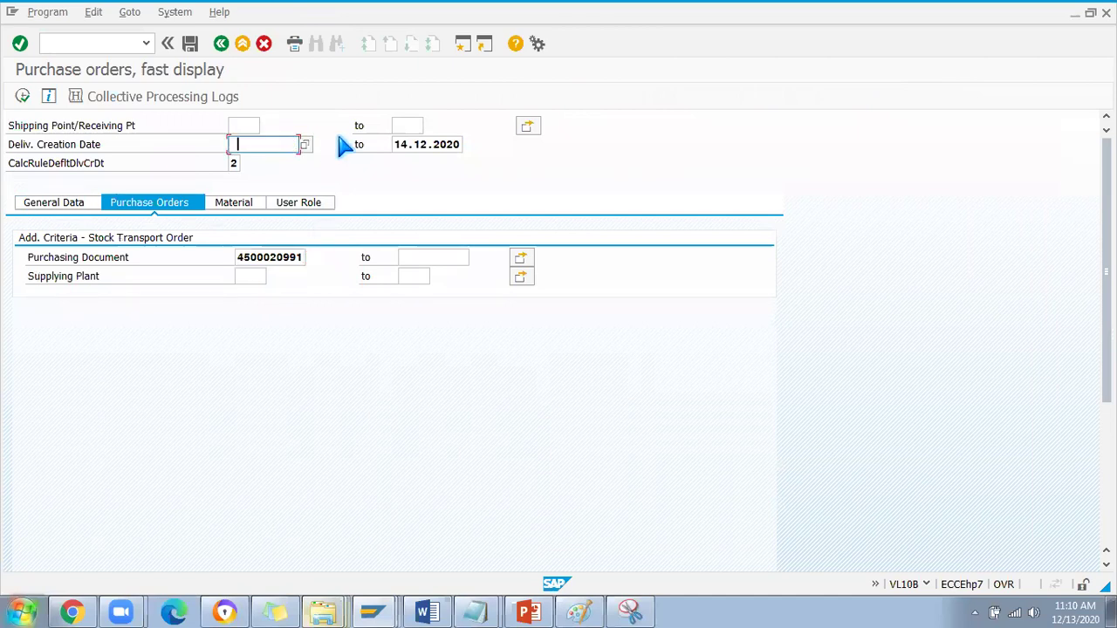
left_click_drag(394, 147, 488, 144)
key("Delete")
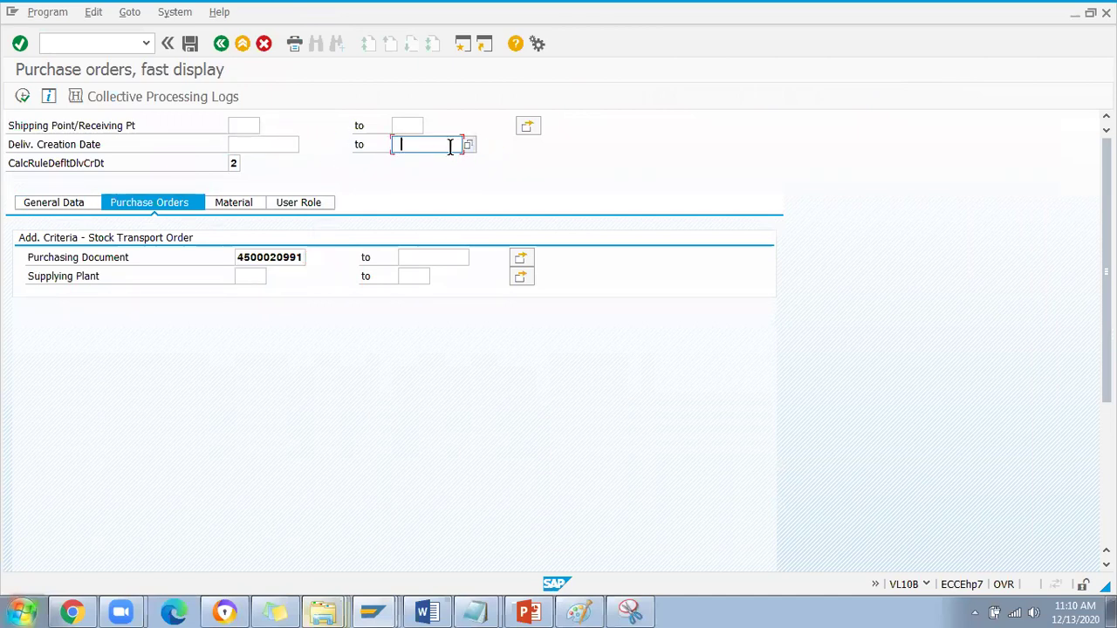
left_click(23, 96)
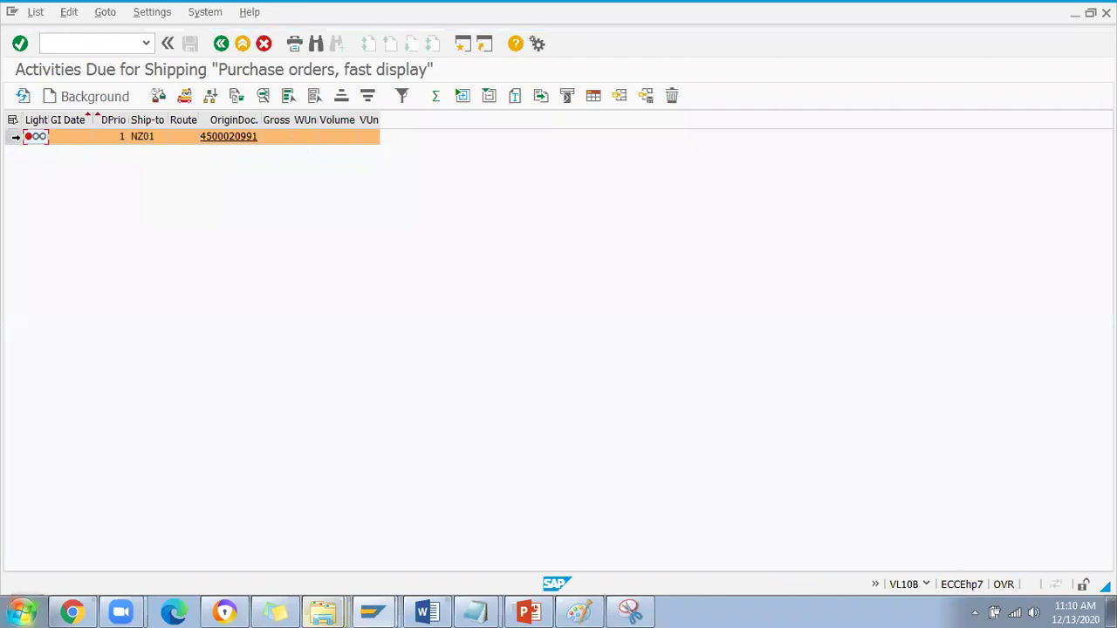
Create the delivery in the background for the listed stock transport order and widen the ship-to party column.
left_click(13, 137)
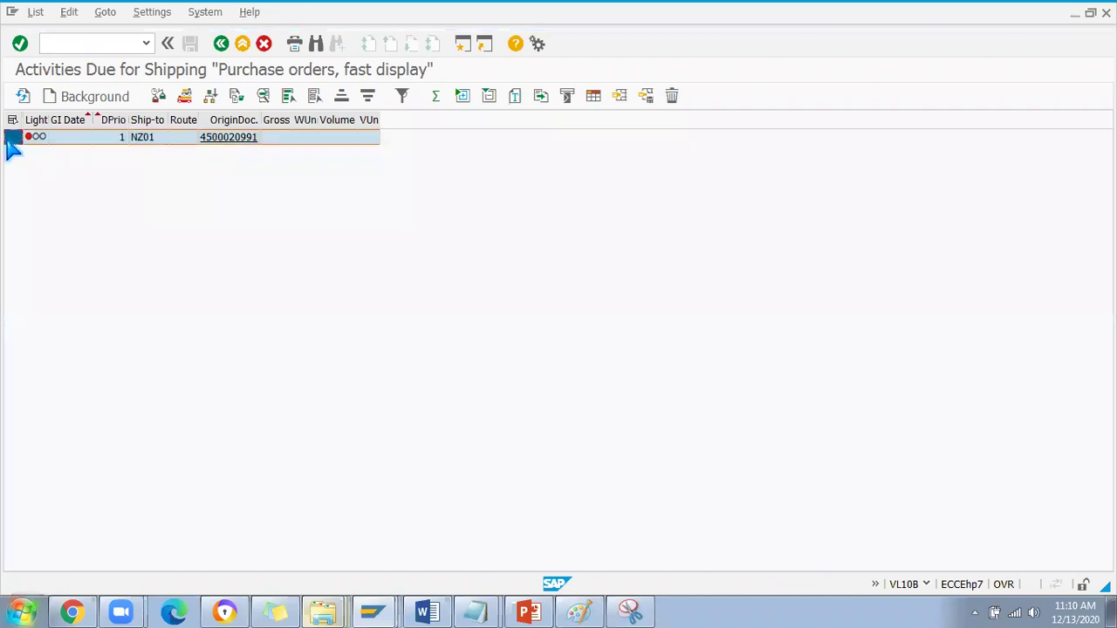
left_click(77, 103)
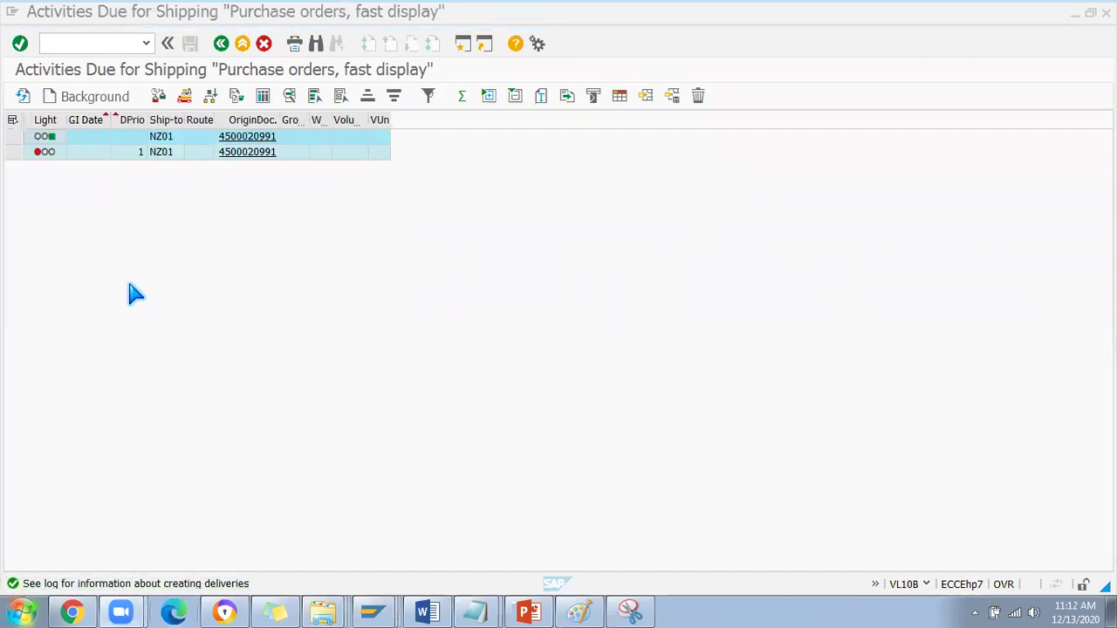
double_click(183, 122)
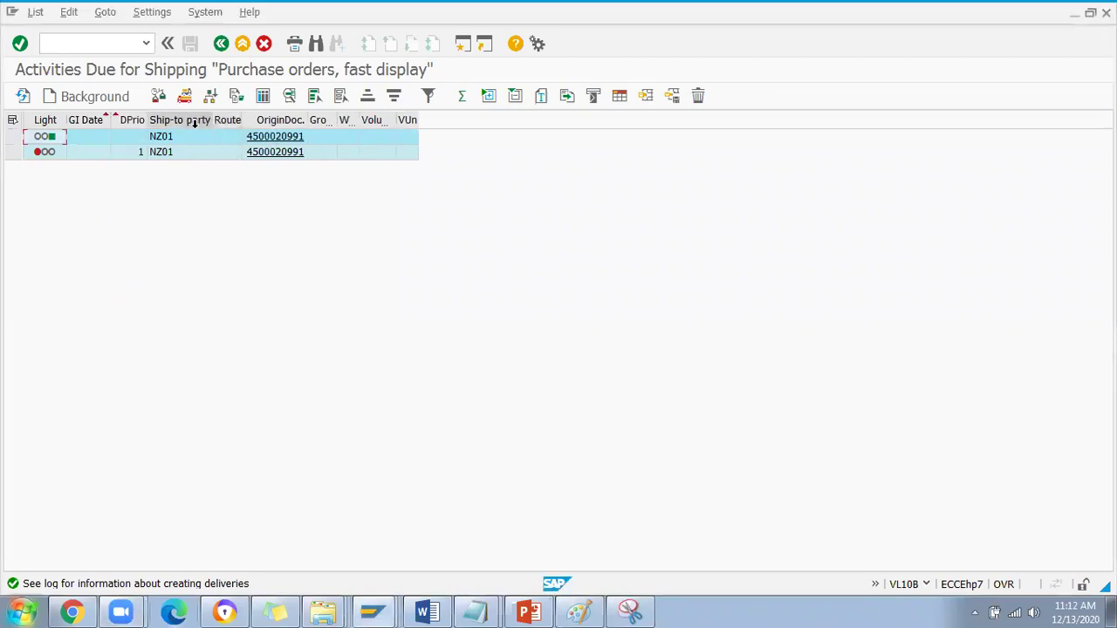
Display the stock transport order from the shipping list and open the delivery recorded in its purchase order history.
left_click(270, 138)
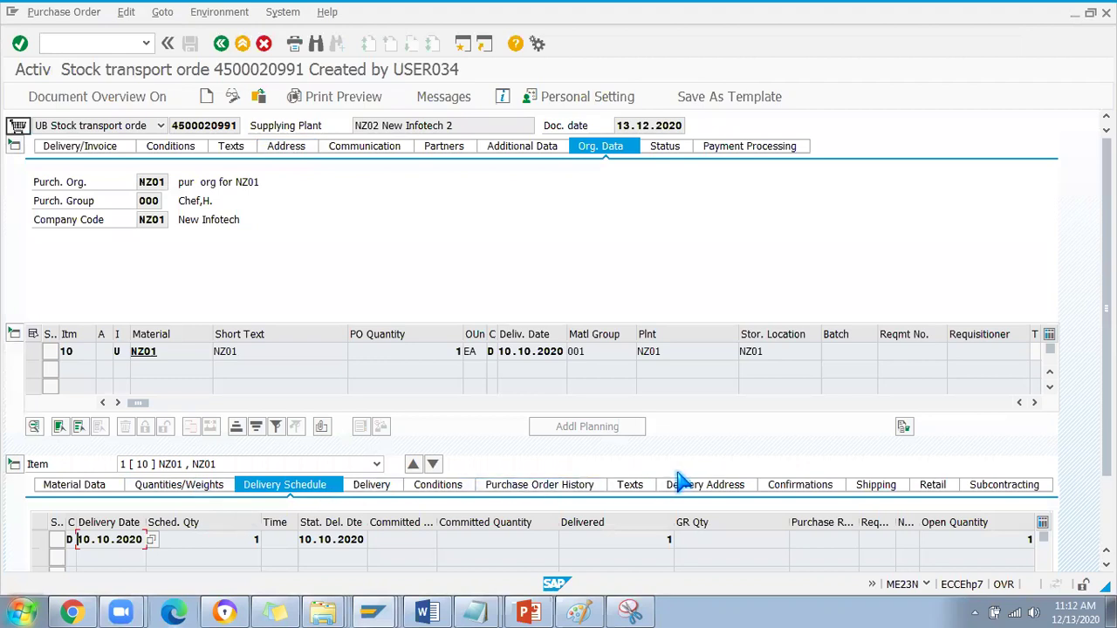
left_click(571, 487)
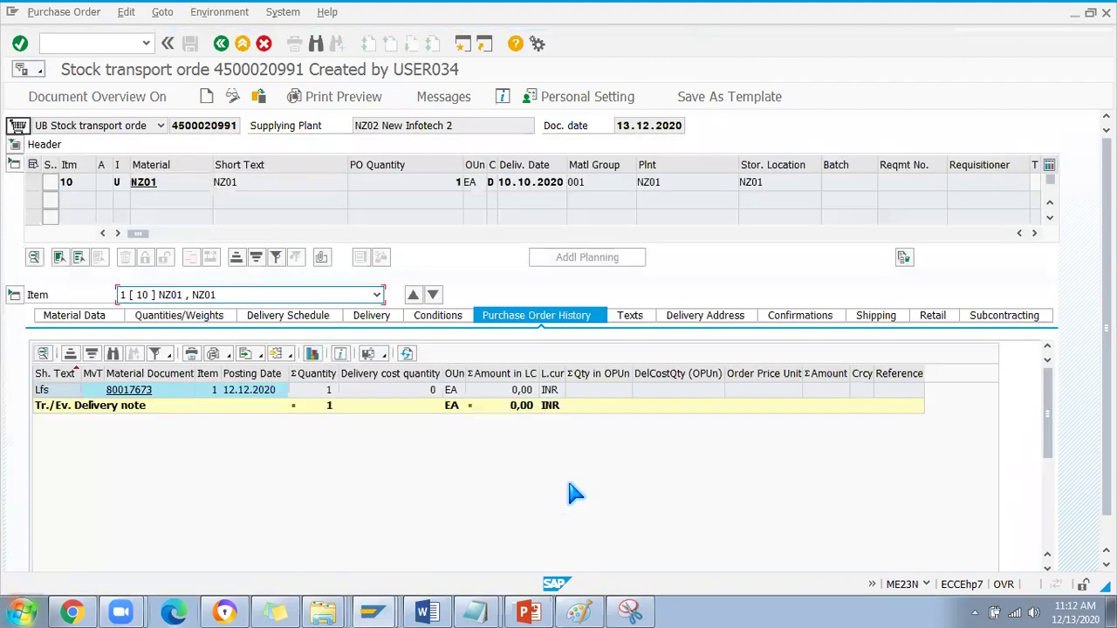
left_click(257, 390)
left_click(304, 391)
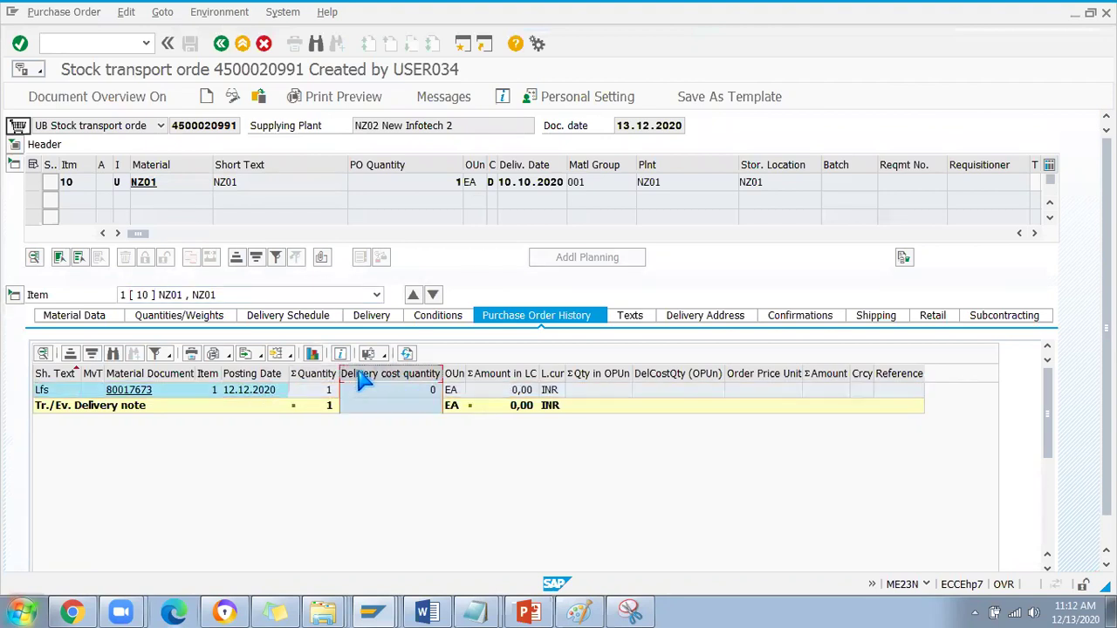
left_click(131, 390)
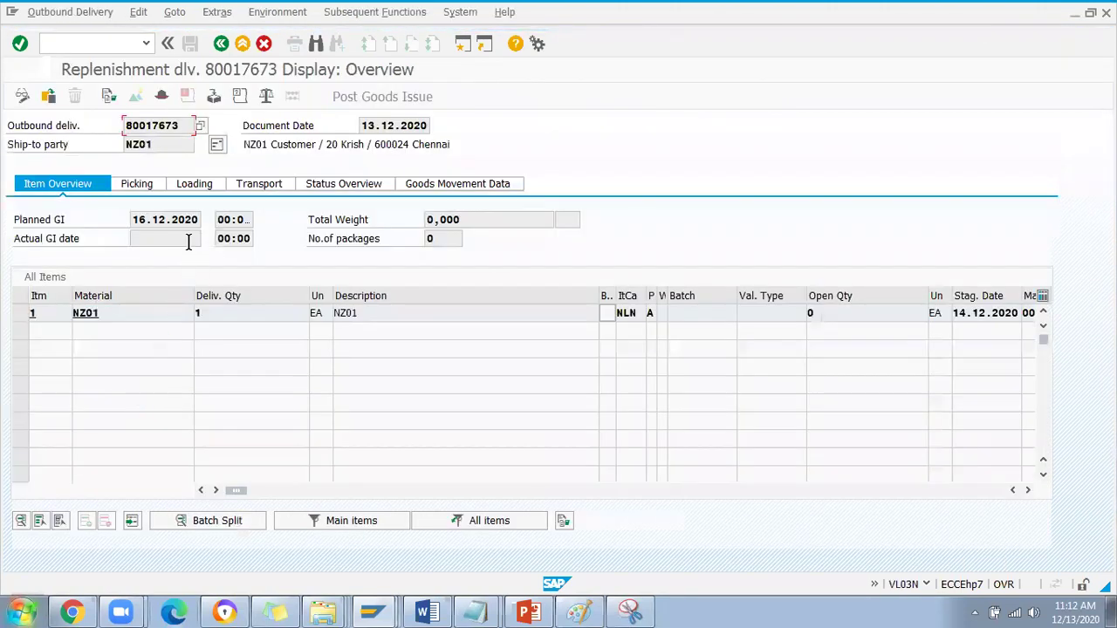
Switch the replenishment delivery to change mode and set the picked quantity of material NZ01 to 1.
left_click(22, 96)
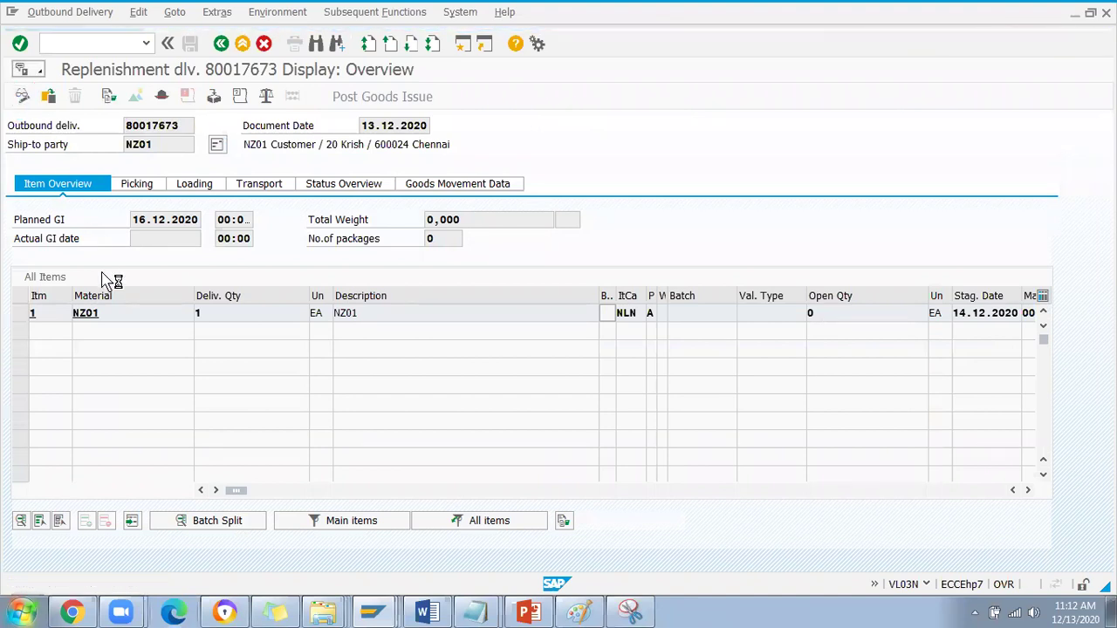
left_click(145, 183)
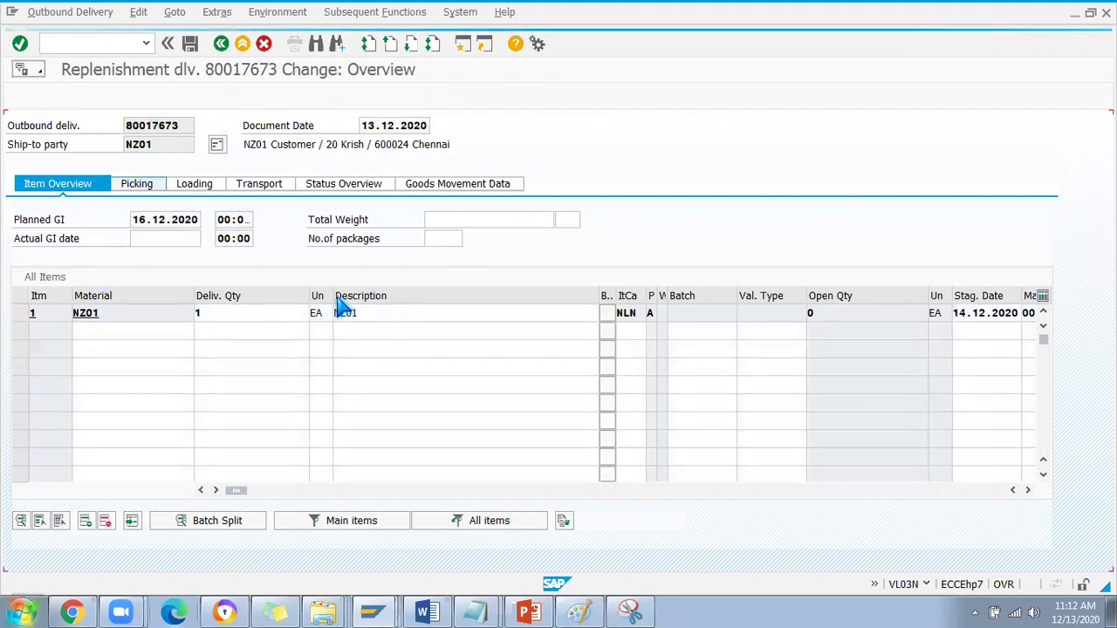
left_click(436, 316)
key("Return")
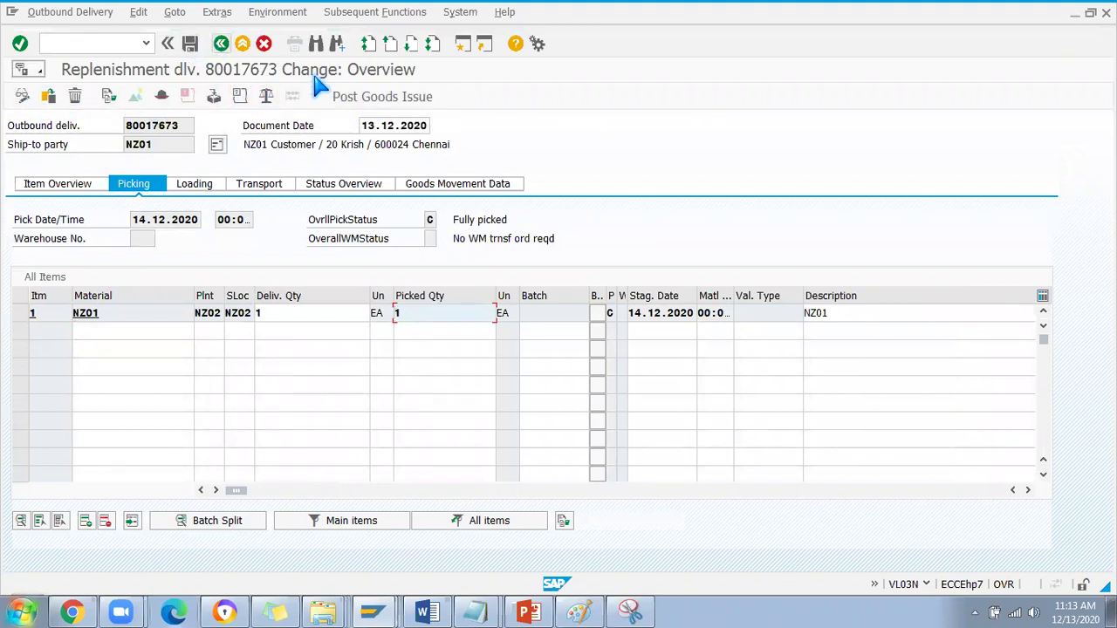
Try to post the goods issue for the delivery, review the goods movement error log and return to the delivery.
left_click(388, 100)
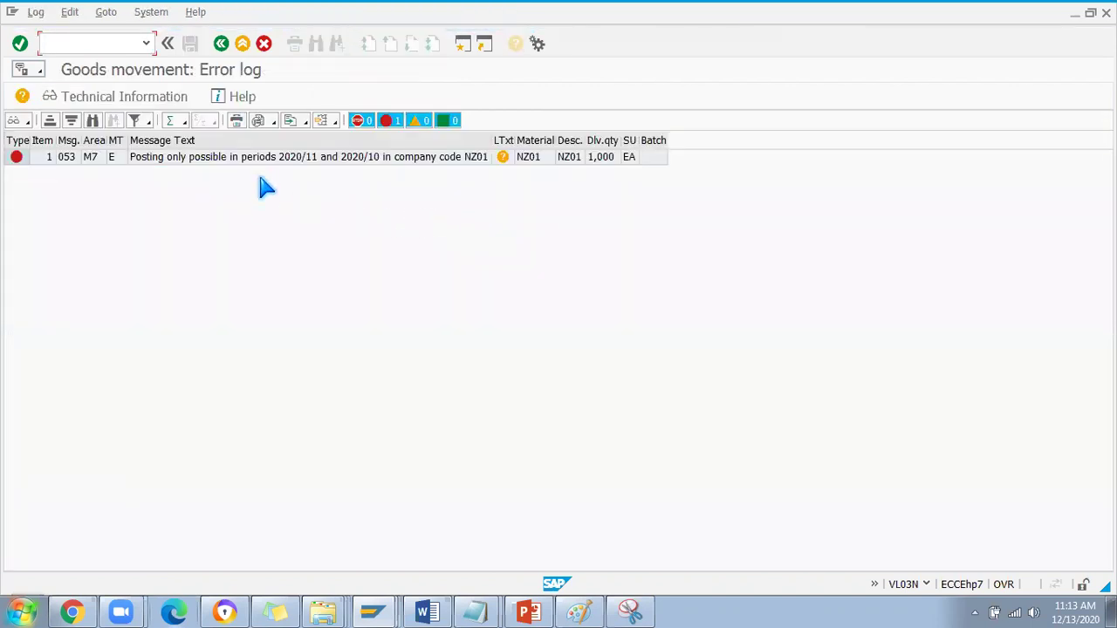
left_click(212, 161)
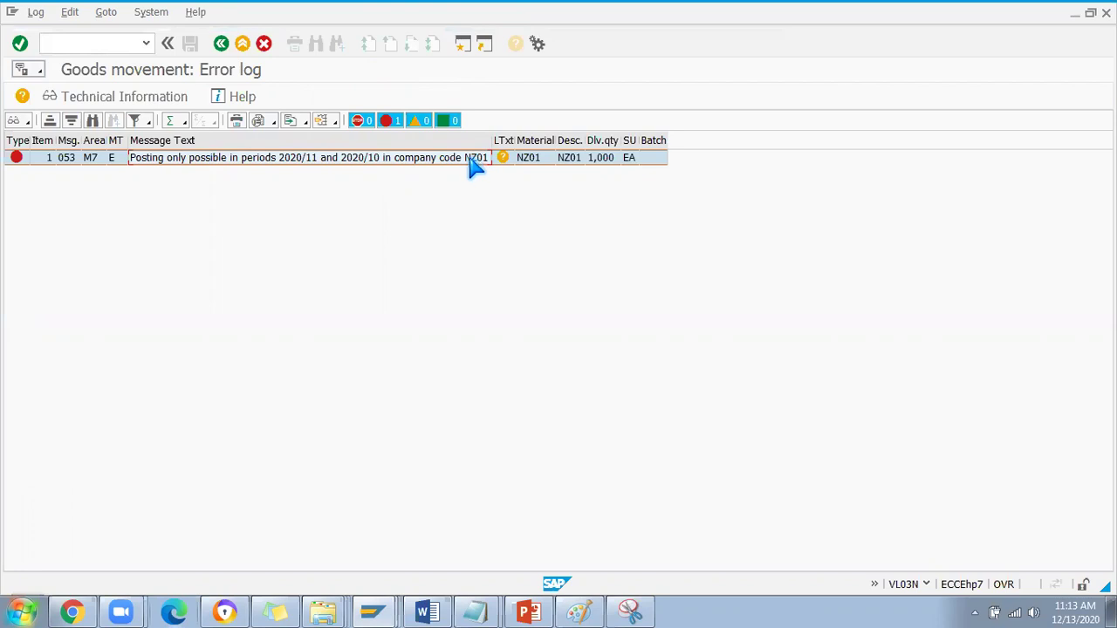
left_click(221, 43)
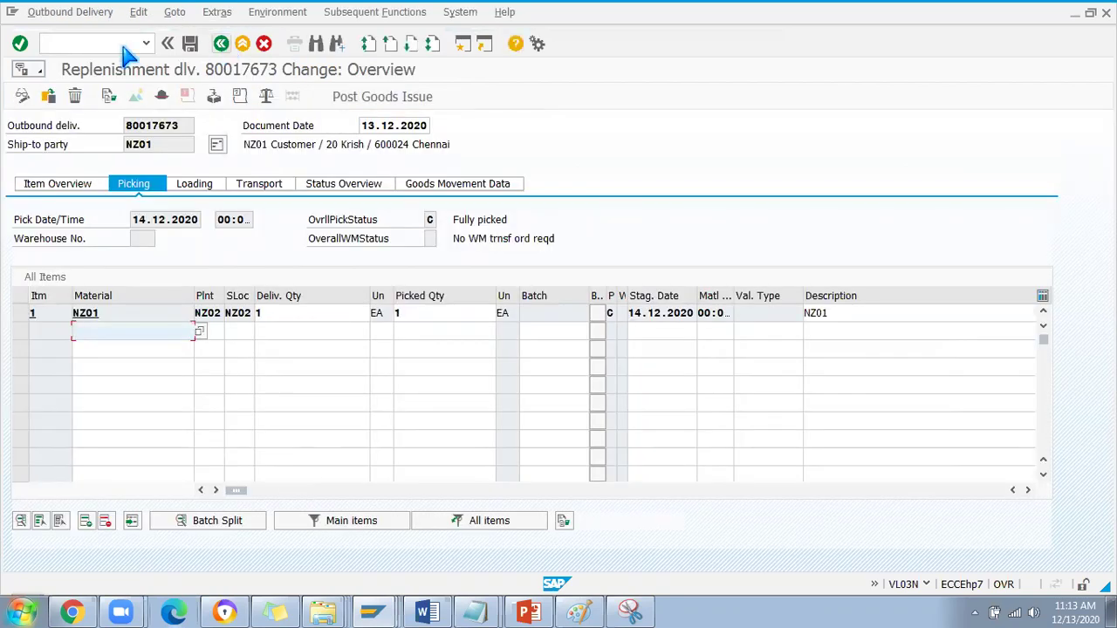
Switch the delivery back to display mode without saving the changes.
left_click(22, 96)
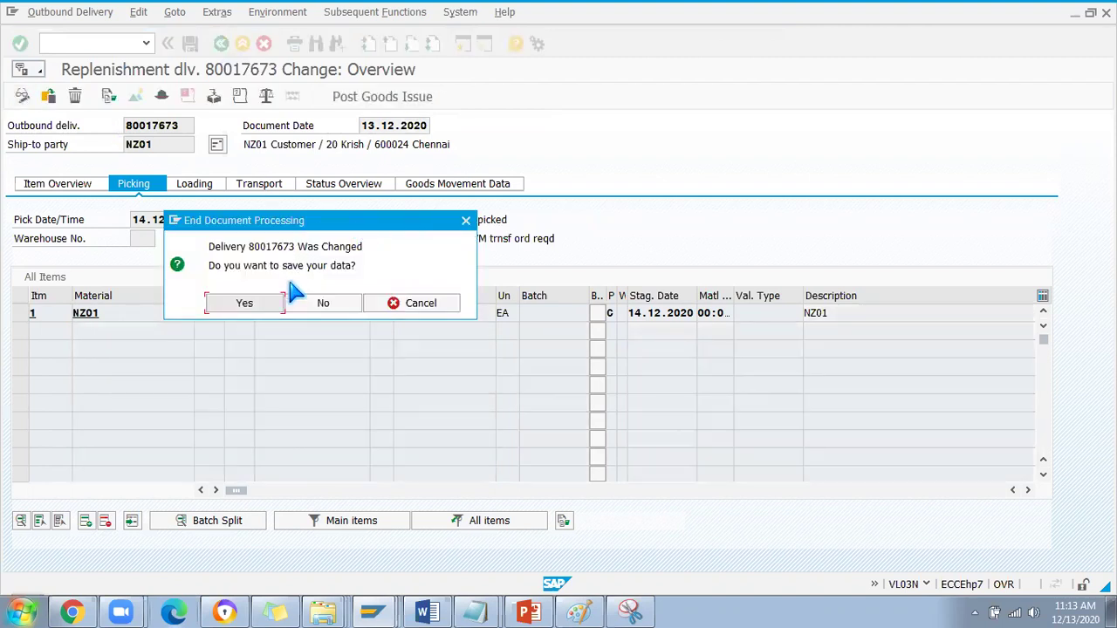
left_click(316, 304)
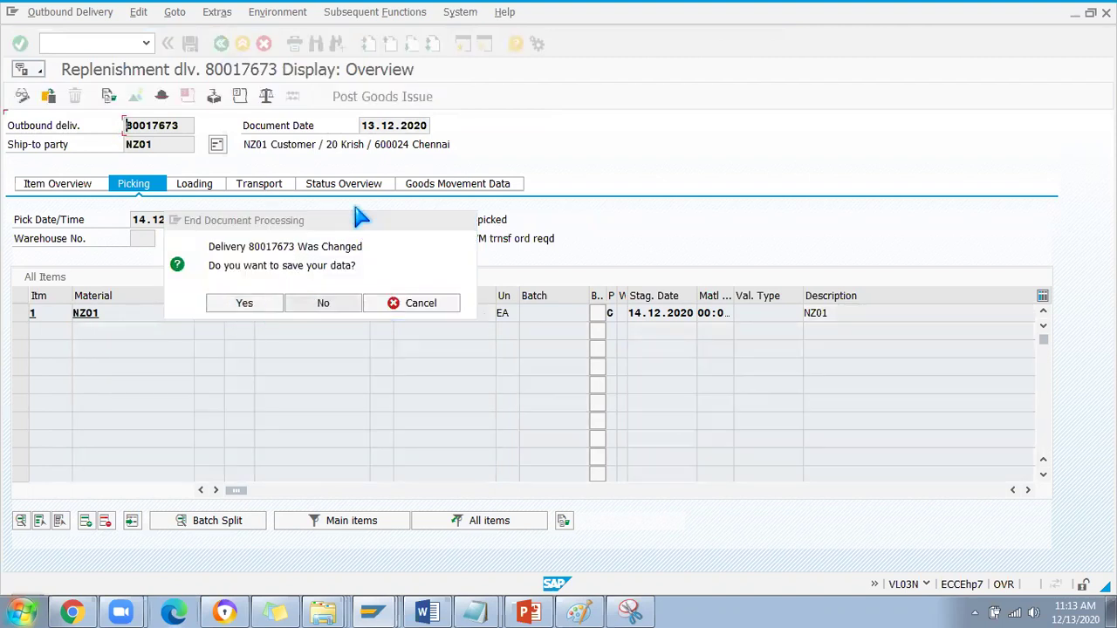
left_click(88, 39)
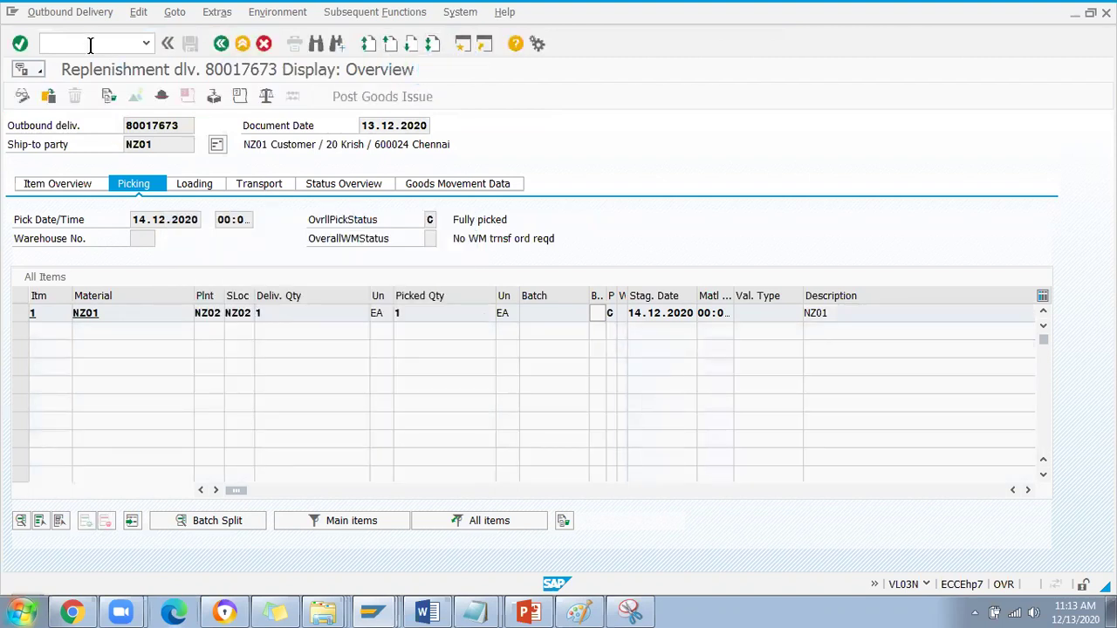
Run transaction MMRV for company code NZ01 and examine its current and previous posting periods.
type("/n")
key("Return")
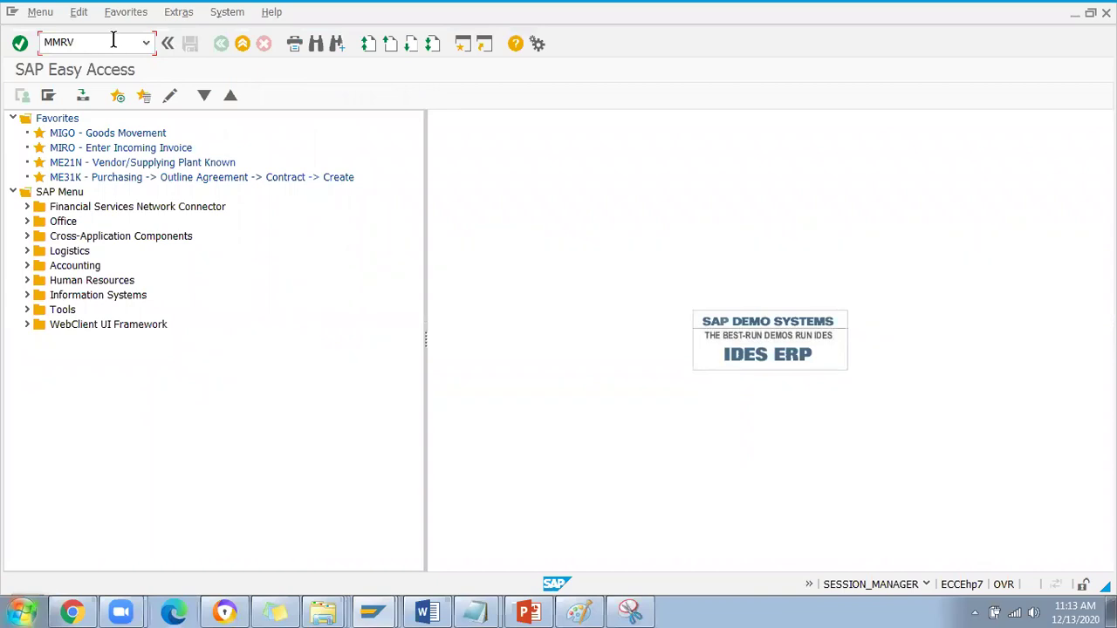
key("Return")
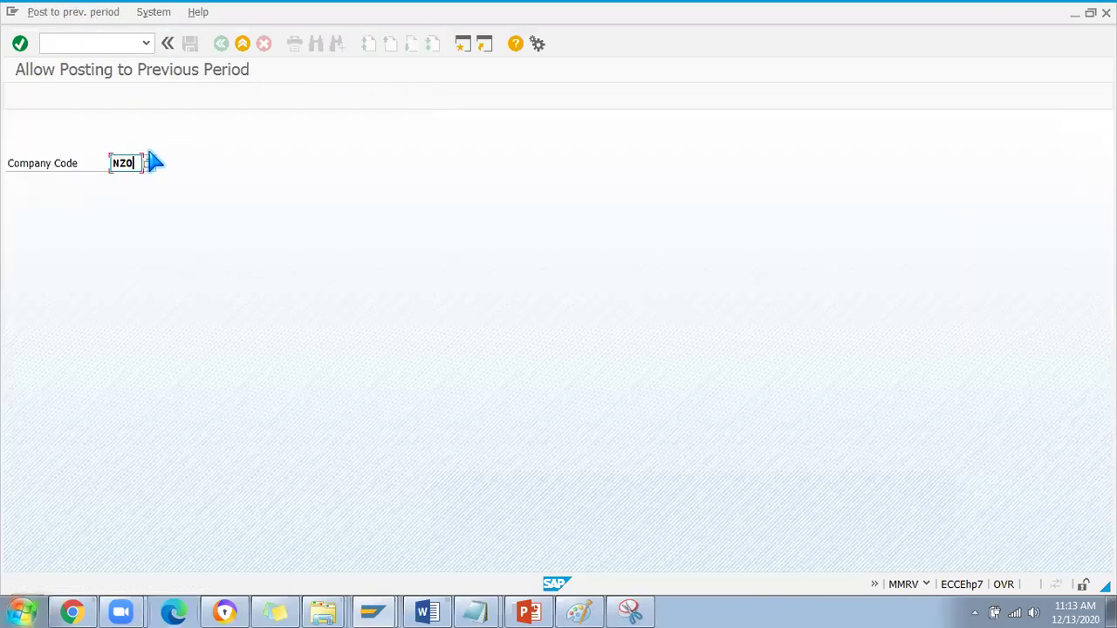
key("Return")
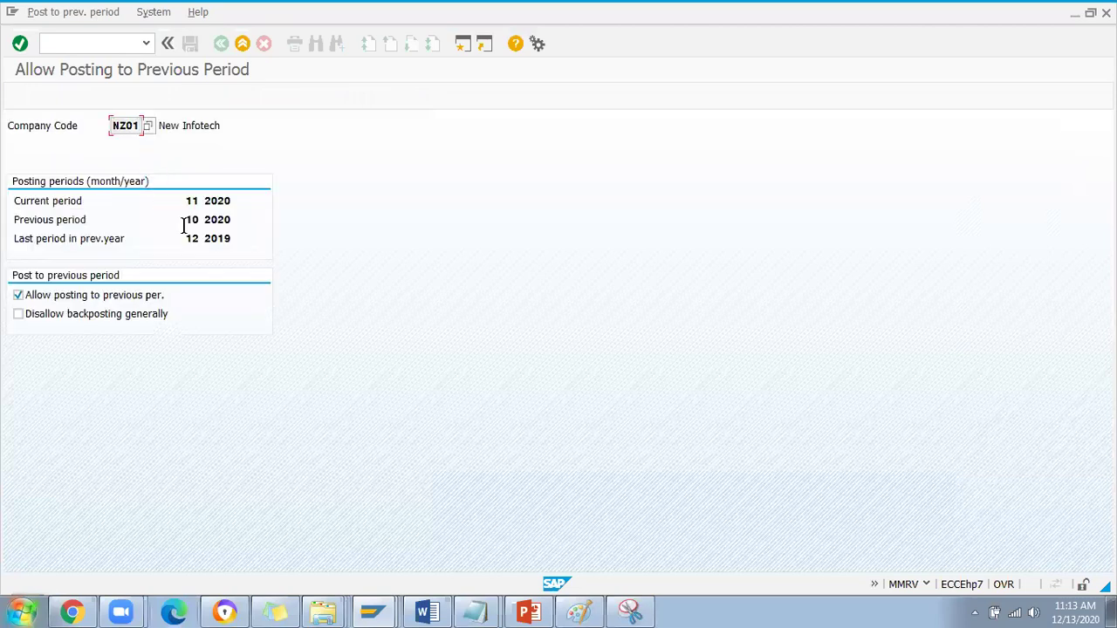
left_click_drag(188, 202, 250, 217)
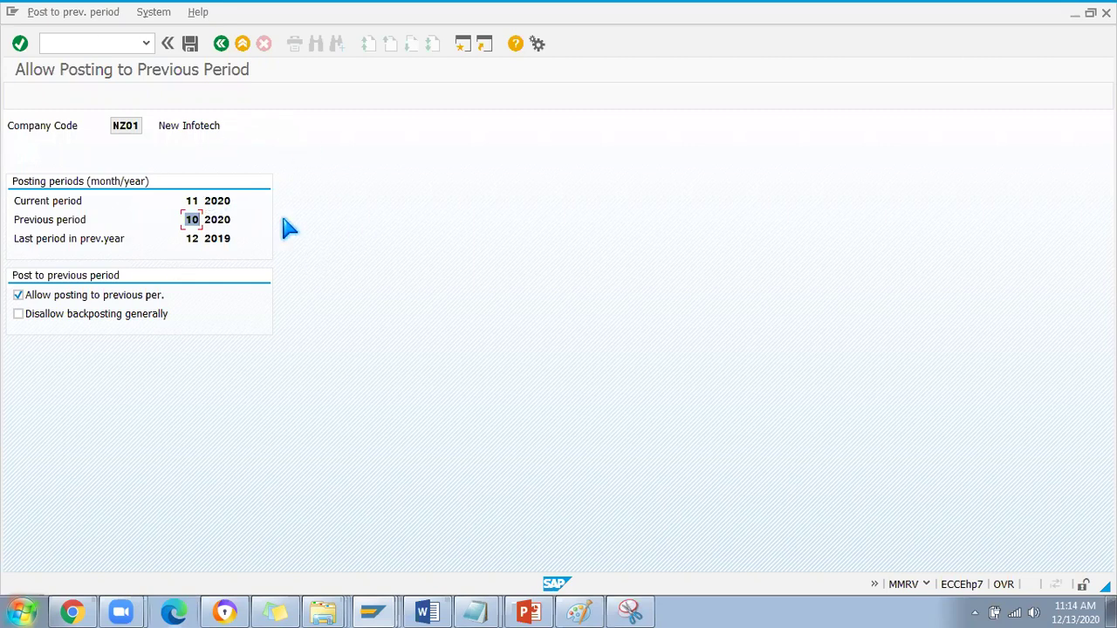
Run MMPV to check and close the material period for company code NZ01 with period 12 and fiscal year 2020, and leave the log.
left_click(76, 44)
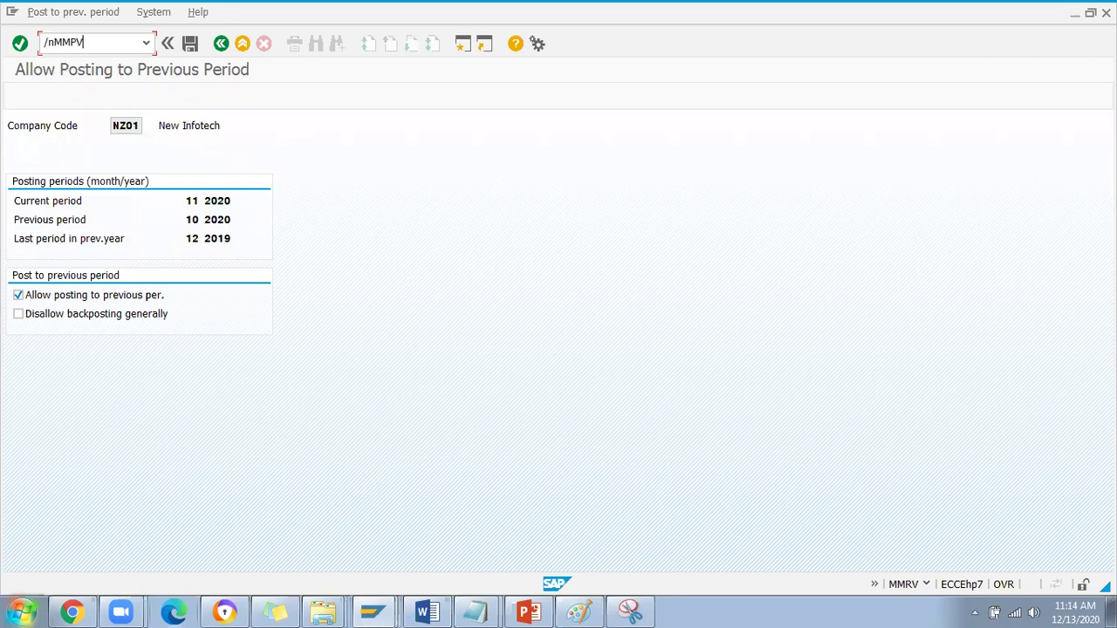
type("/nMMPV")
key("Return")
left_click(237, 163)
left_click(238, 168)
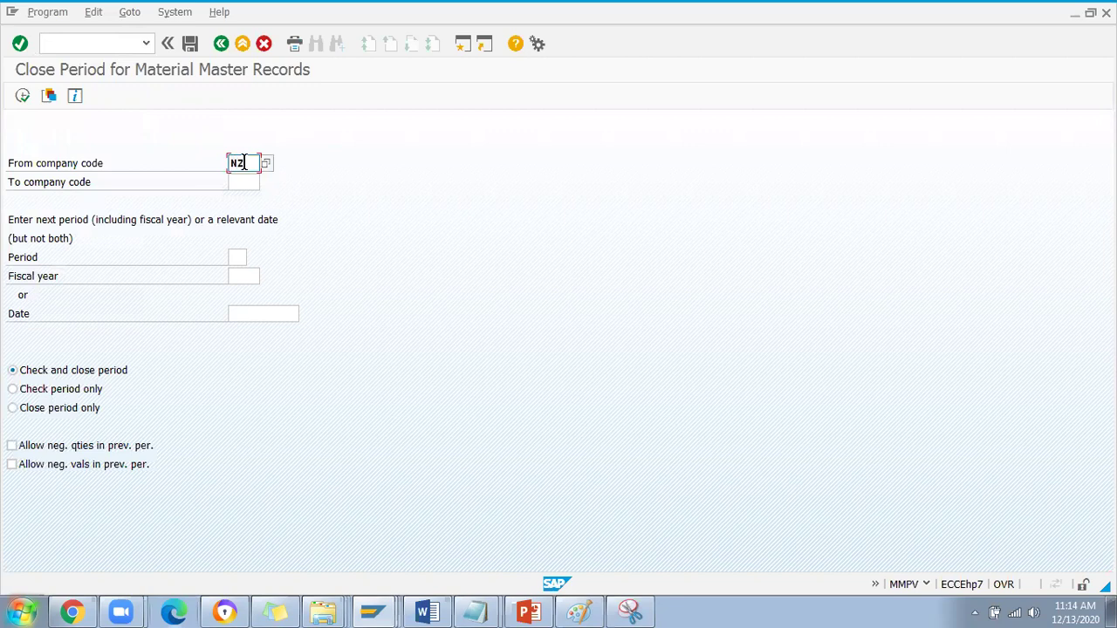
left_click(243, 180)
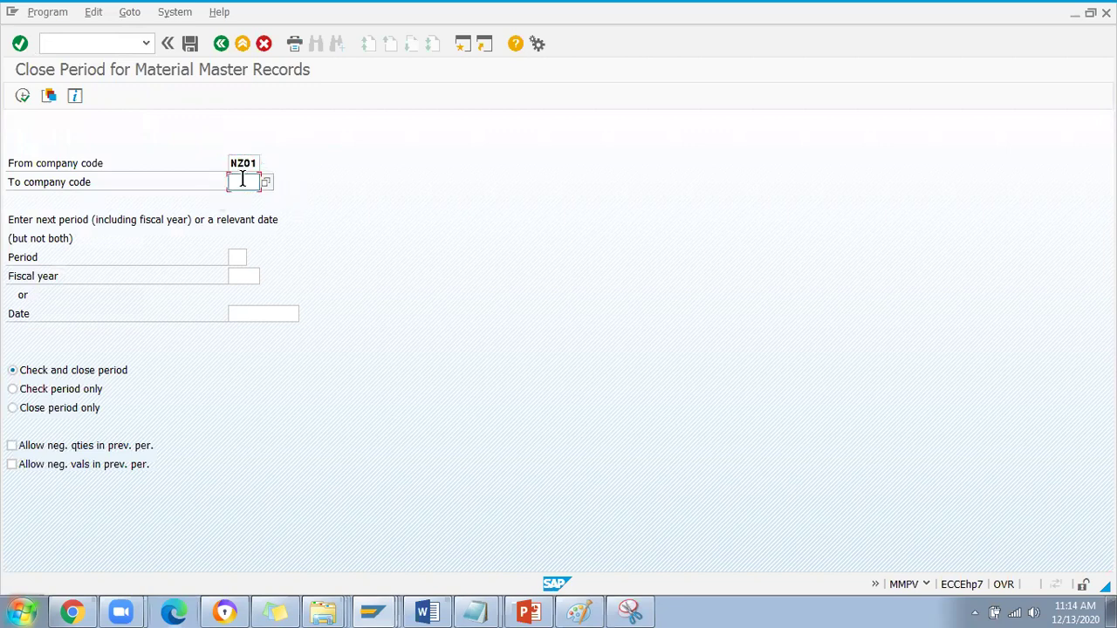
left_click(241, 257)
type("12")
left_click(239, 279)
left_click(246, 295)
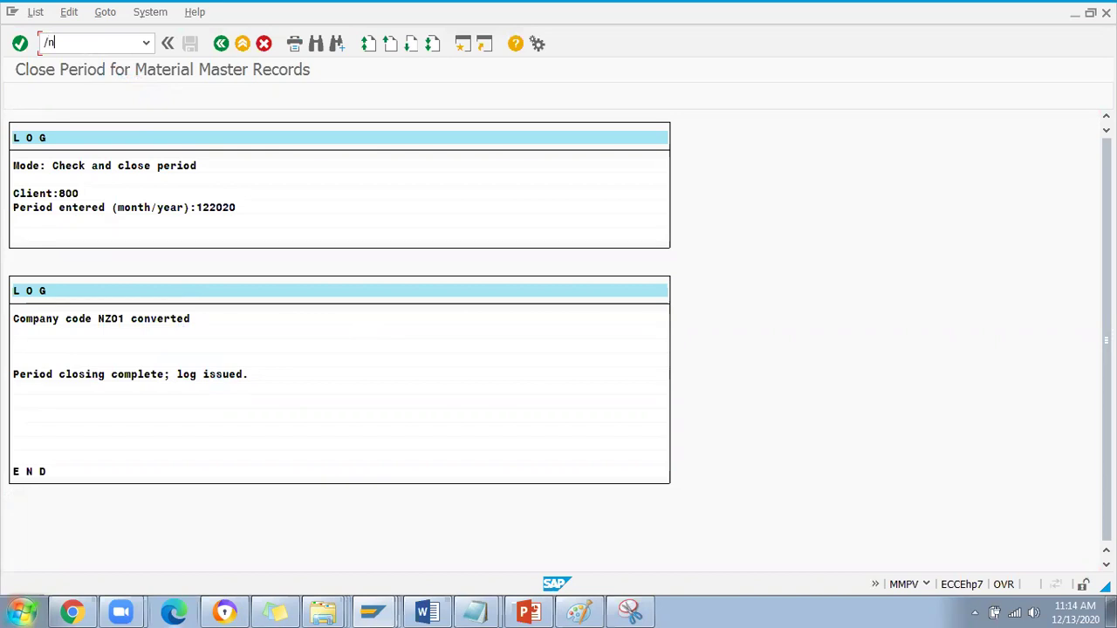
key("Return")
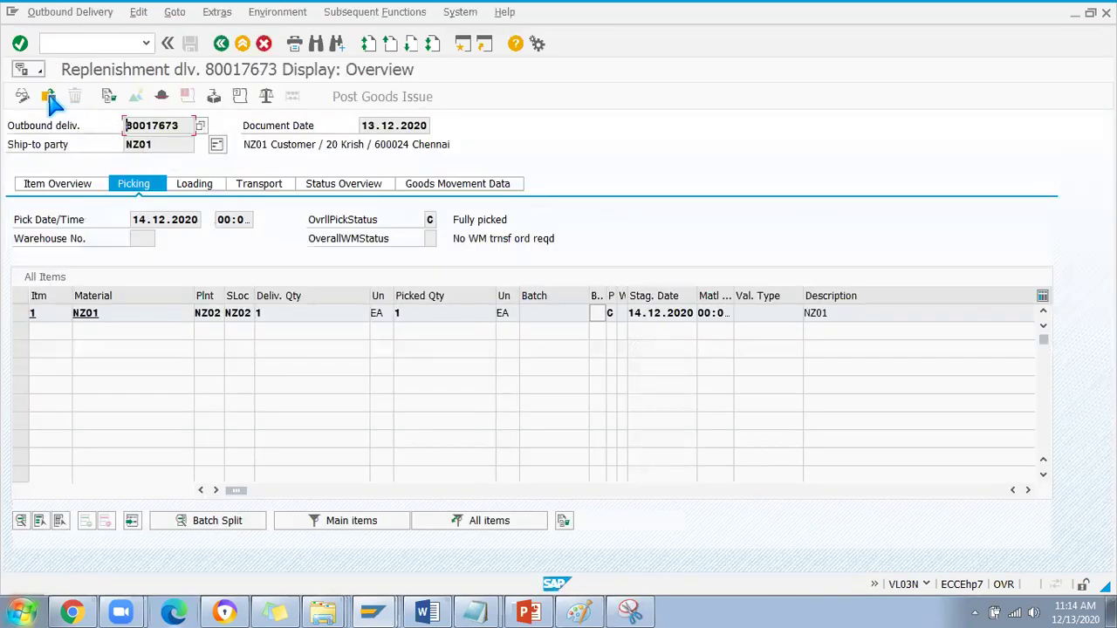
Switch the replenishment delivery to change mode, try to post its goods issue and return from the error log.
left_click(261, 179)
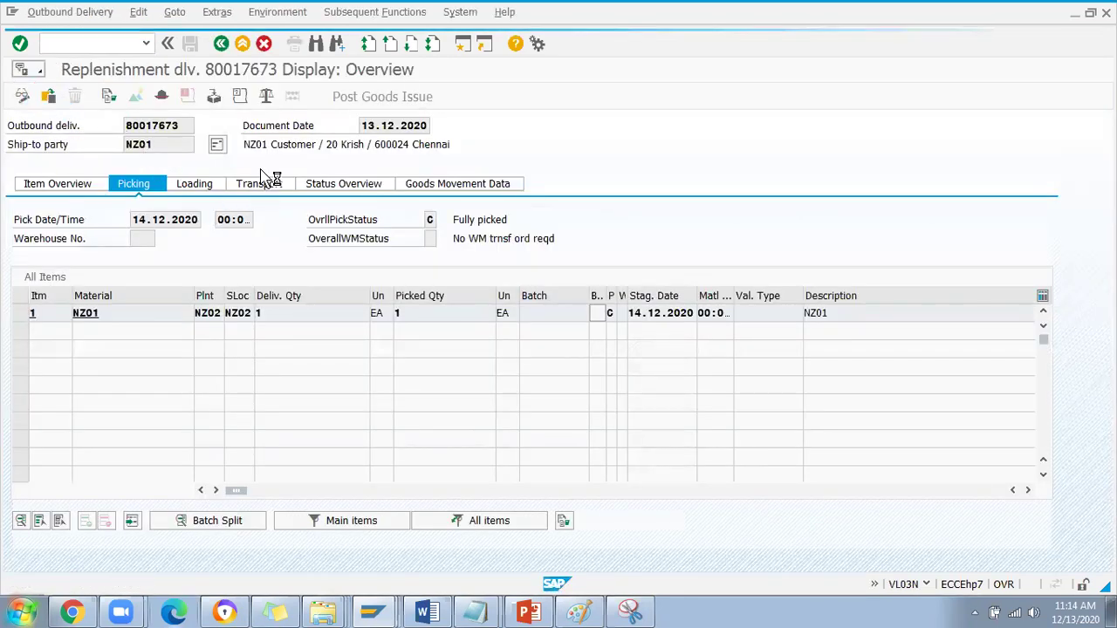
left_click(366, 97)
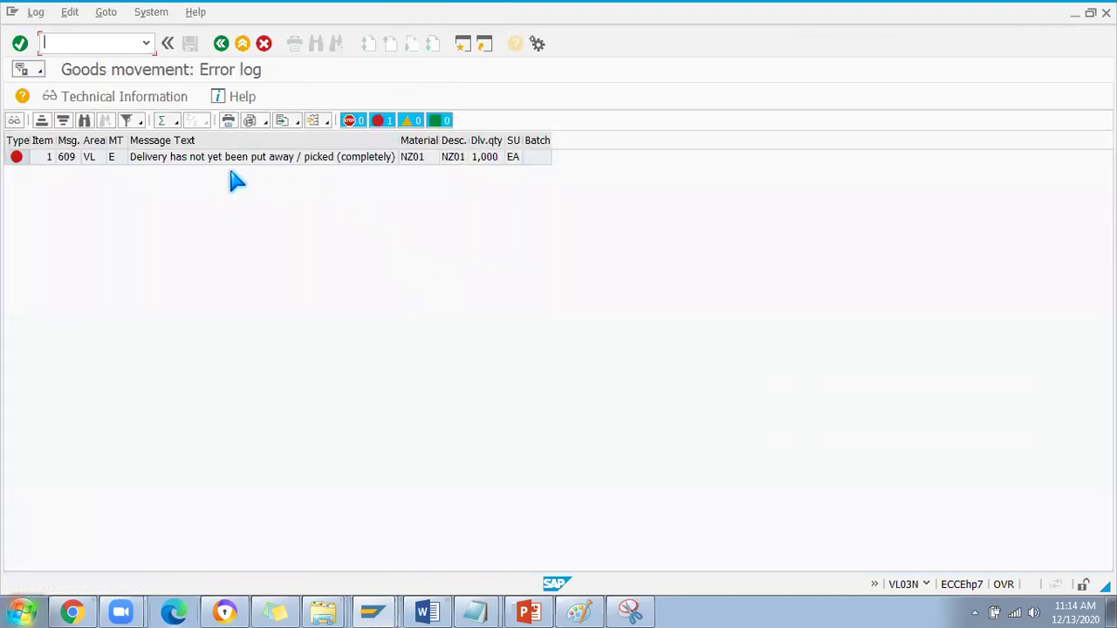
left_click(185, 160)
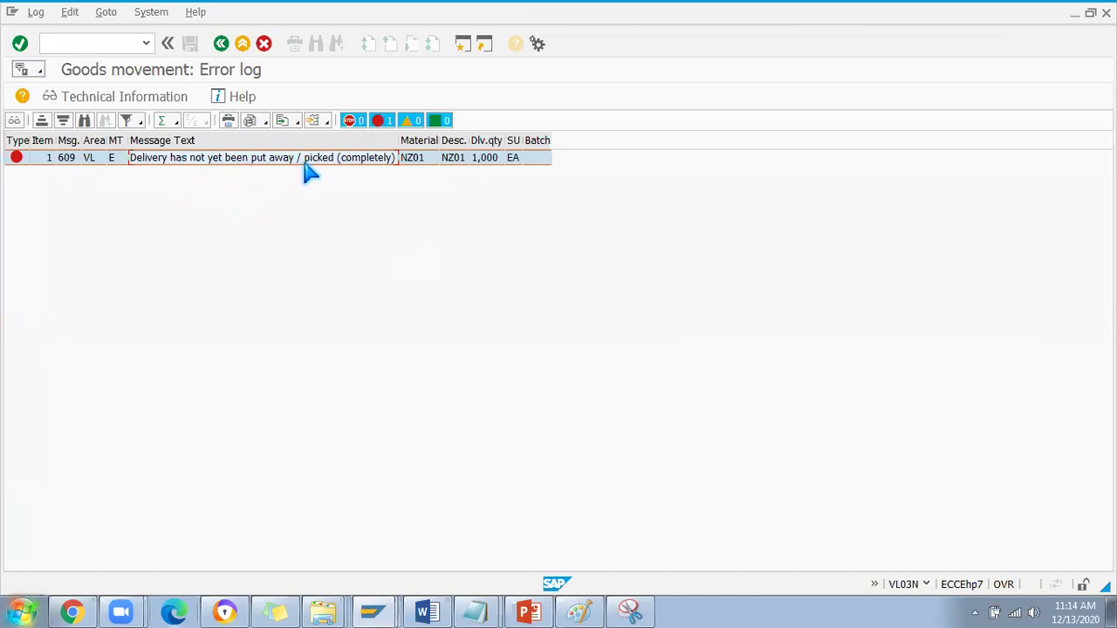
left_click(221, 43)
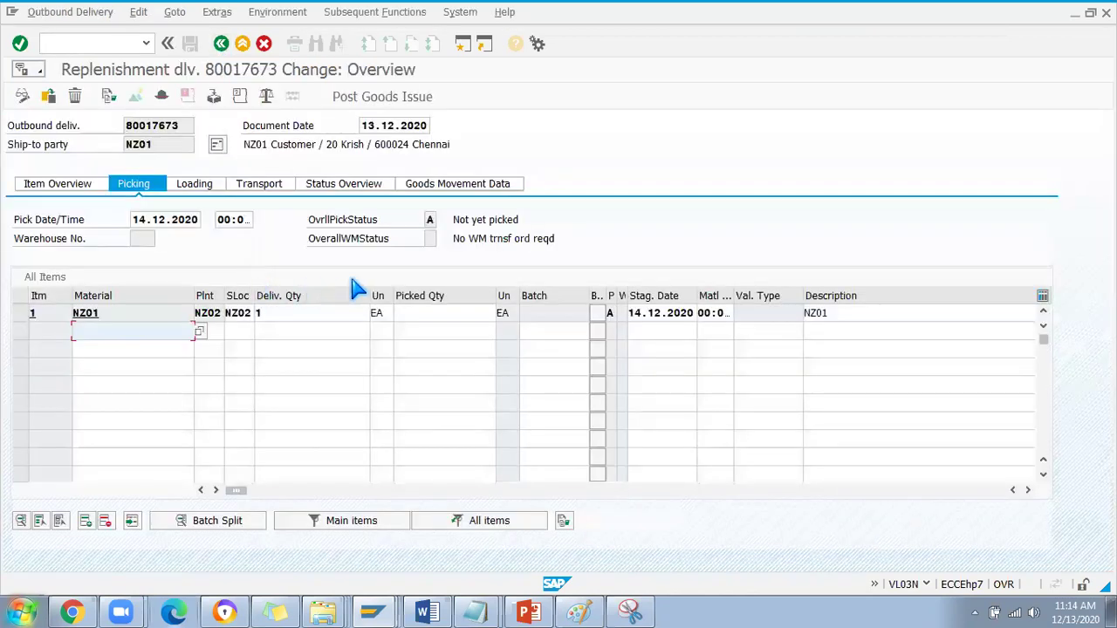
Set the picked quantity of material NZ01 in the replenishment delivery to 1.
left_click(426, 315)
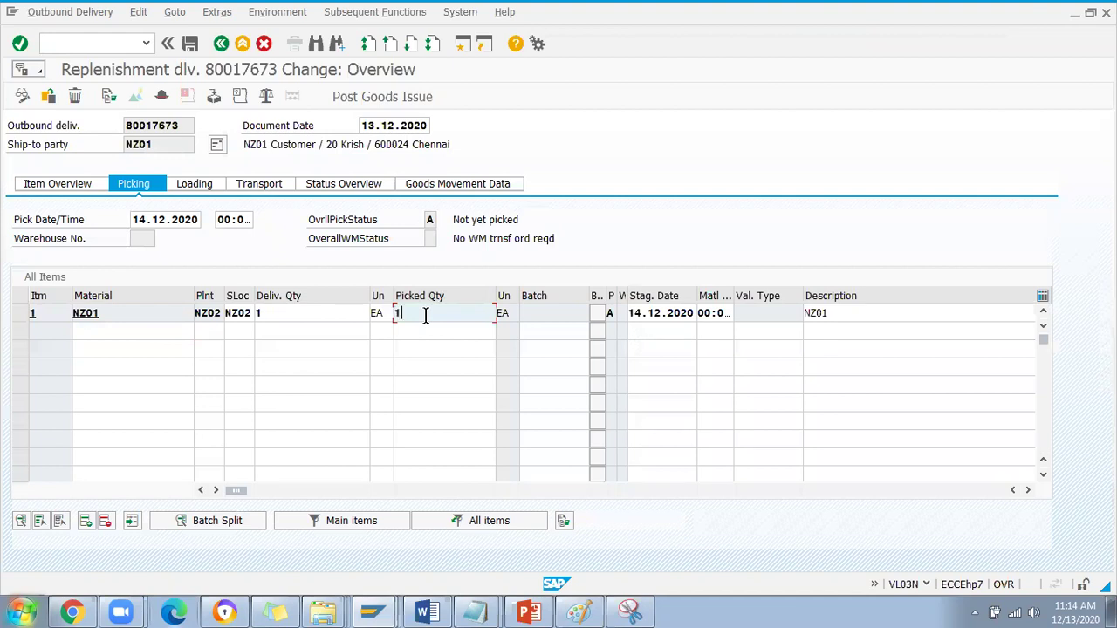
type("1")
key("Return")
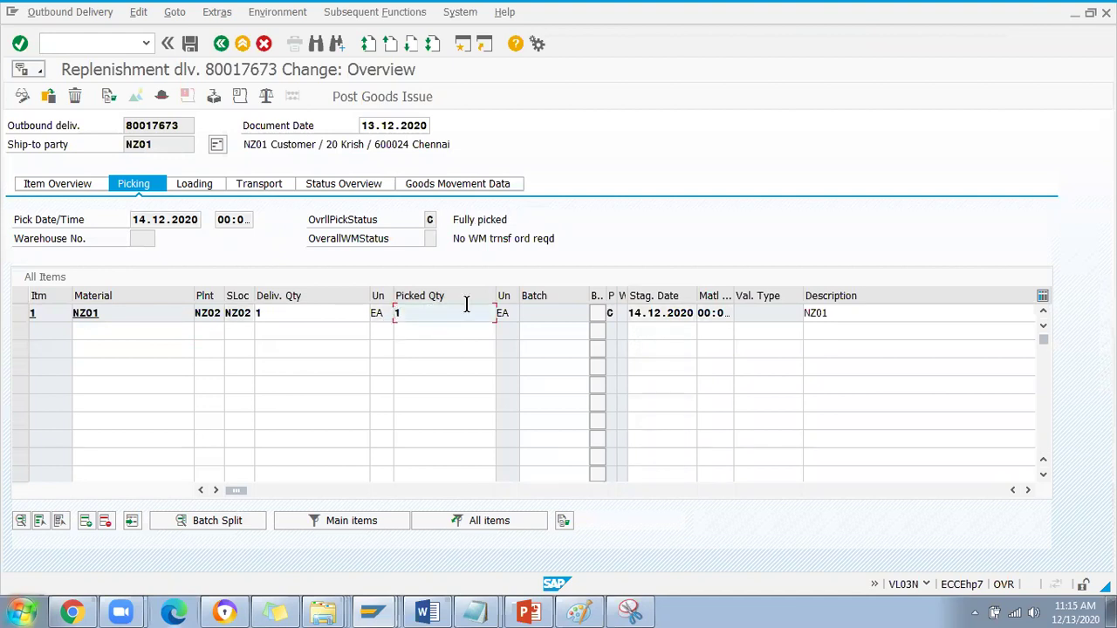
Display the possible values for the overall picking status and close the list without choosing one.
key("ctrl+s")
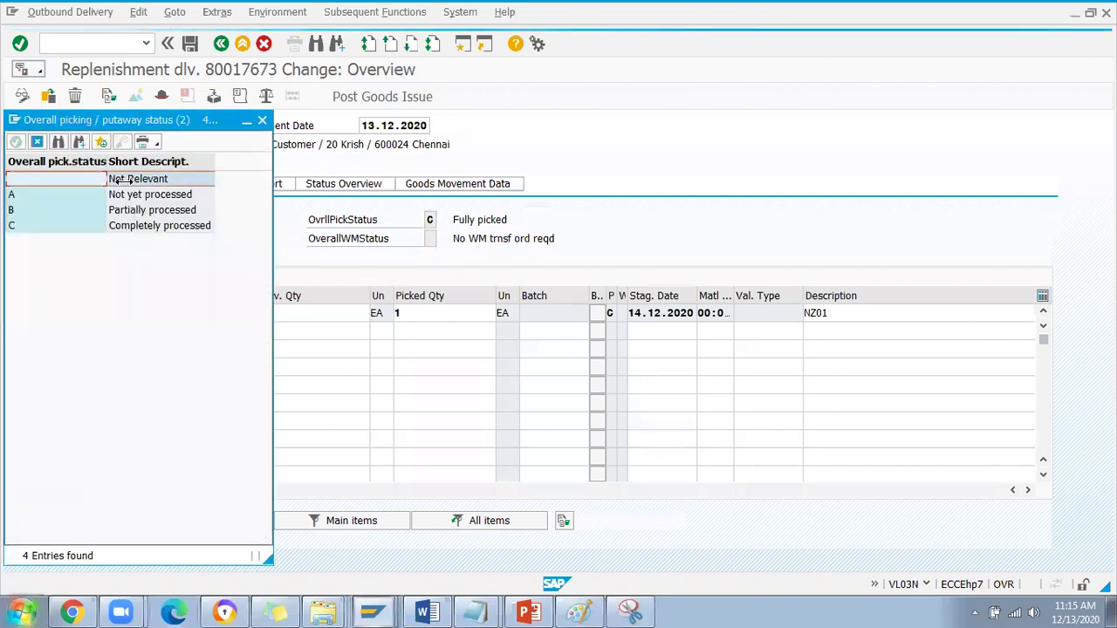
left_click(140, 211)
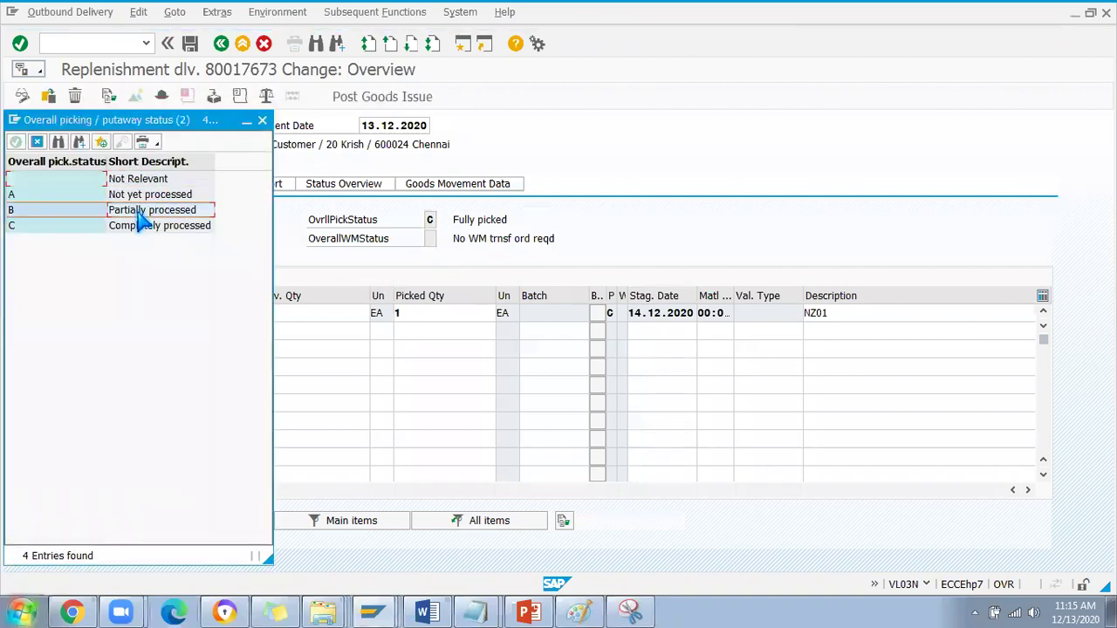
left_click(261, 120)
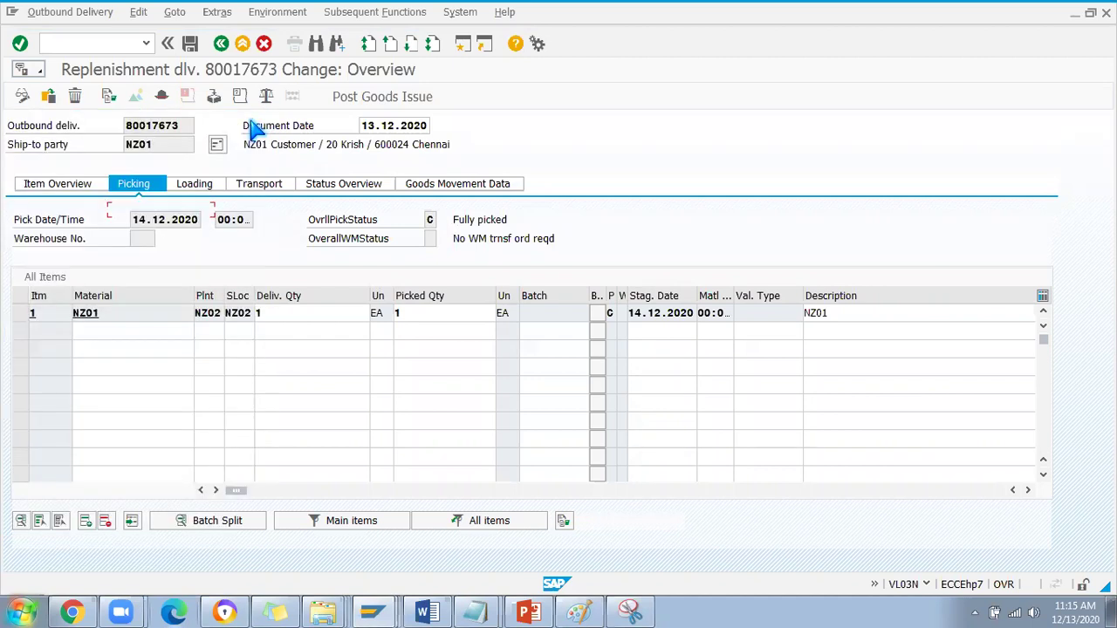
Compare the delivery and picked quantities of item 1 and post the goods issue for the delivery.
left_click(272, 314)
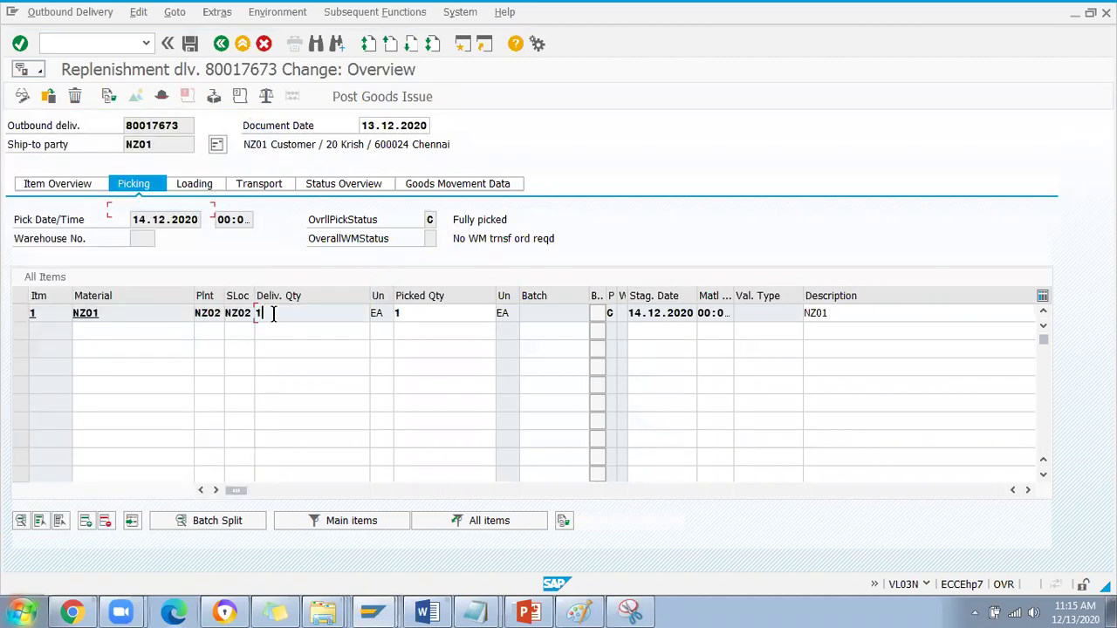
left_click(422, 313)
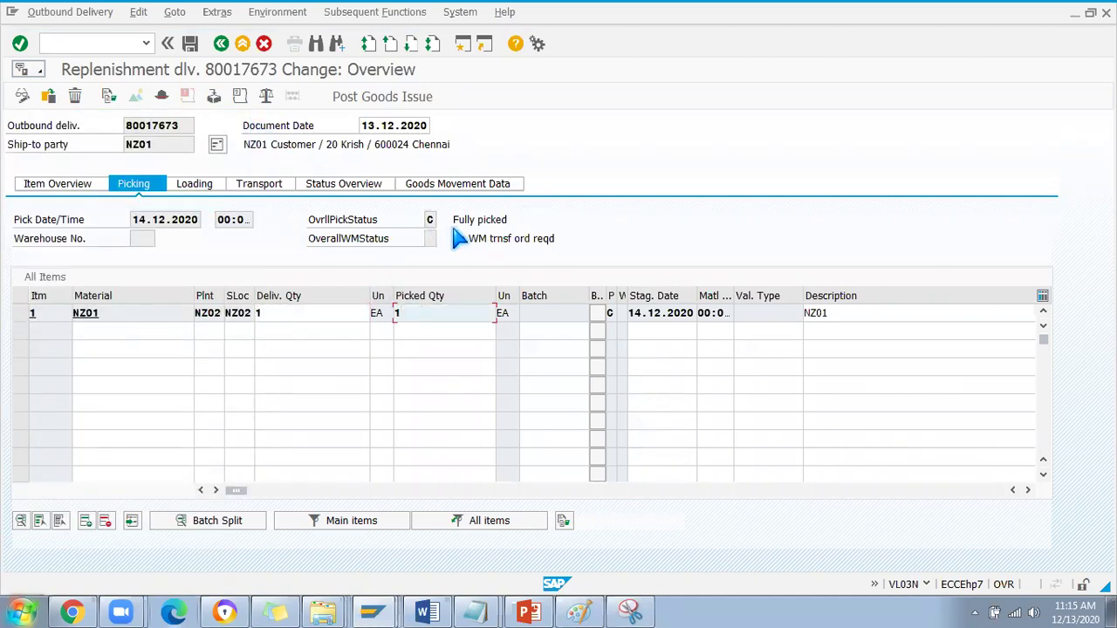
left_click(382, 97)
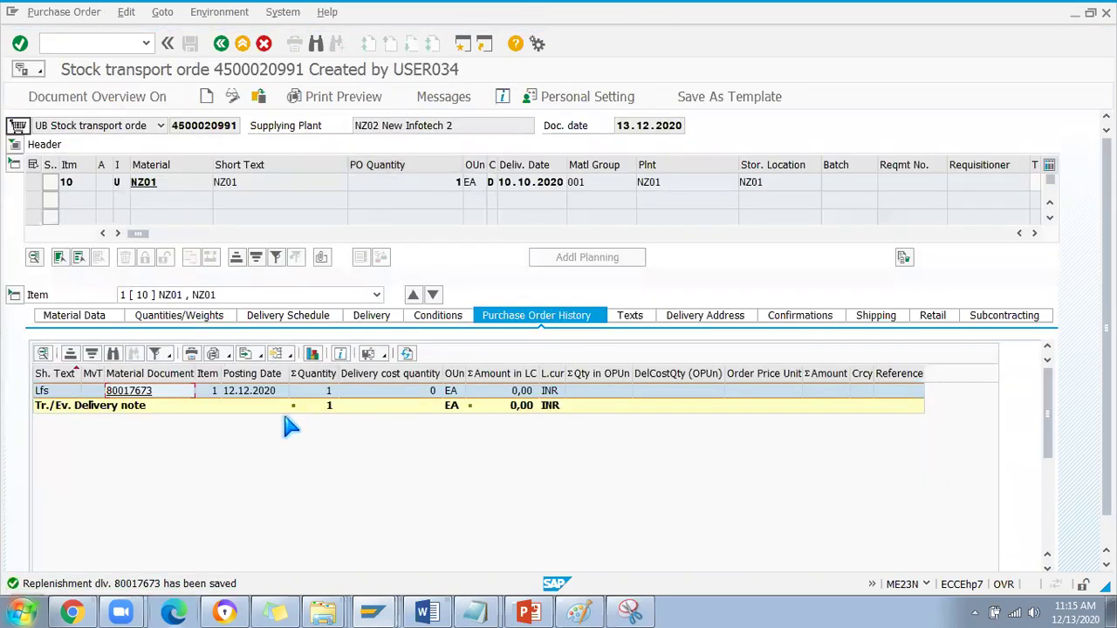
Reload the stock transport order, expand its item details and open the goods issue material document from the purchase order history.
left_click(257, 98)
key("Return")
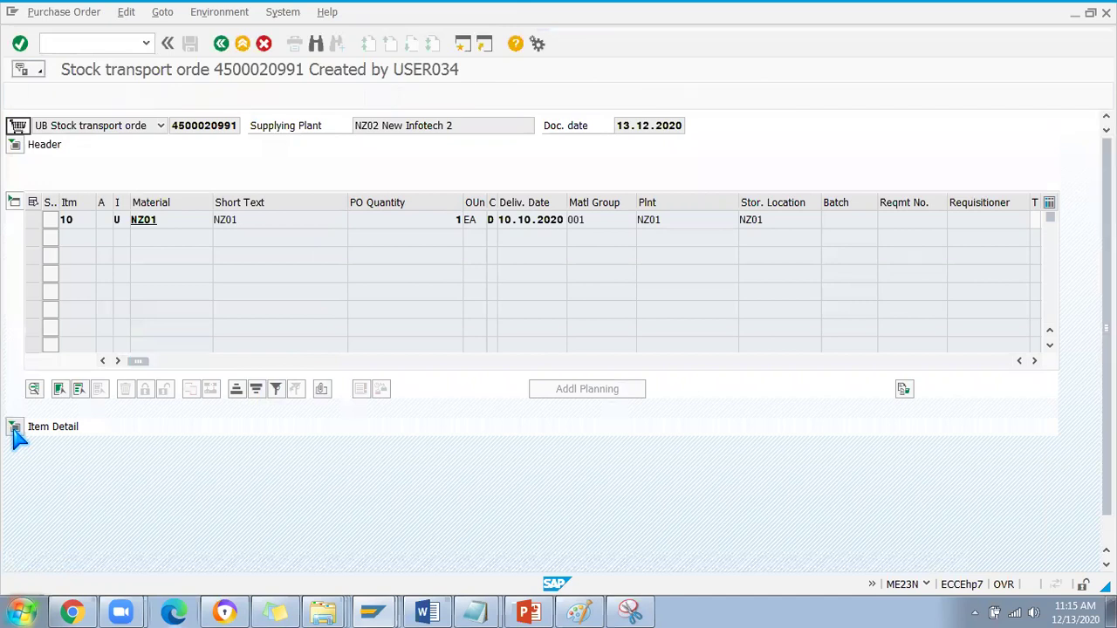
left_click(13, 429)
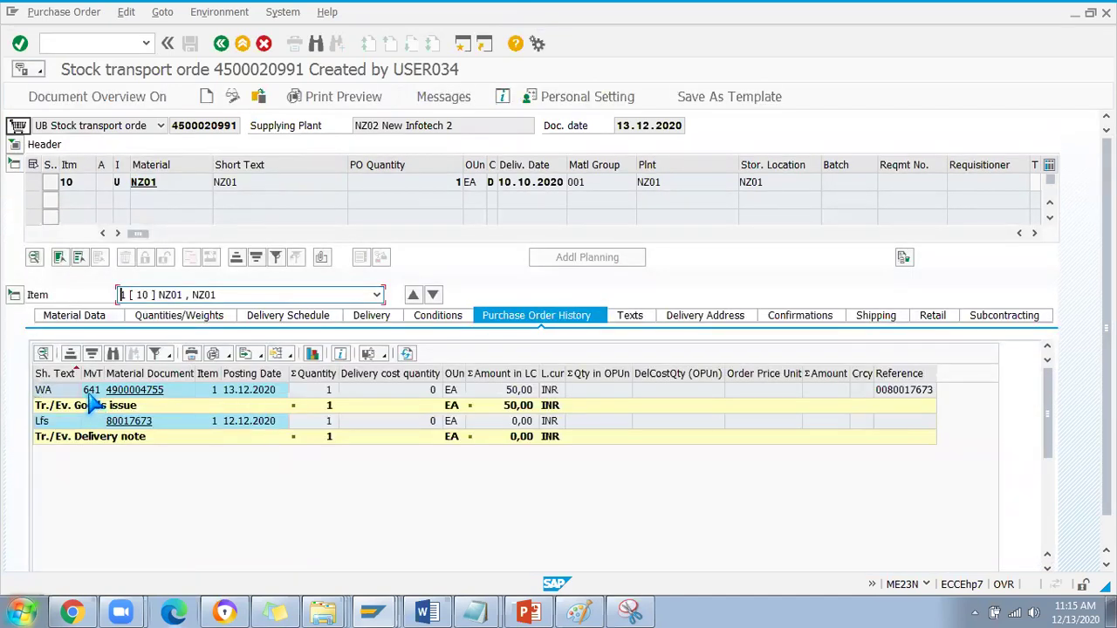
left_click(138, 392)
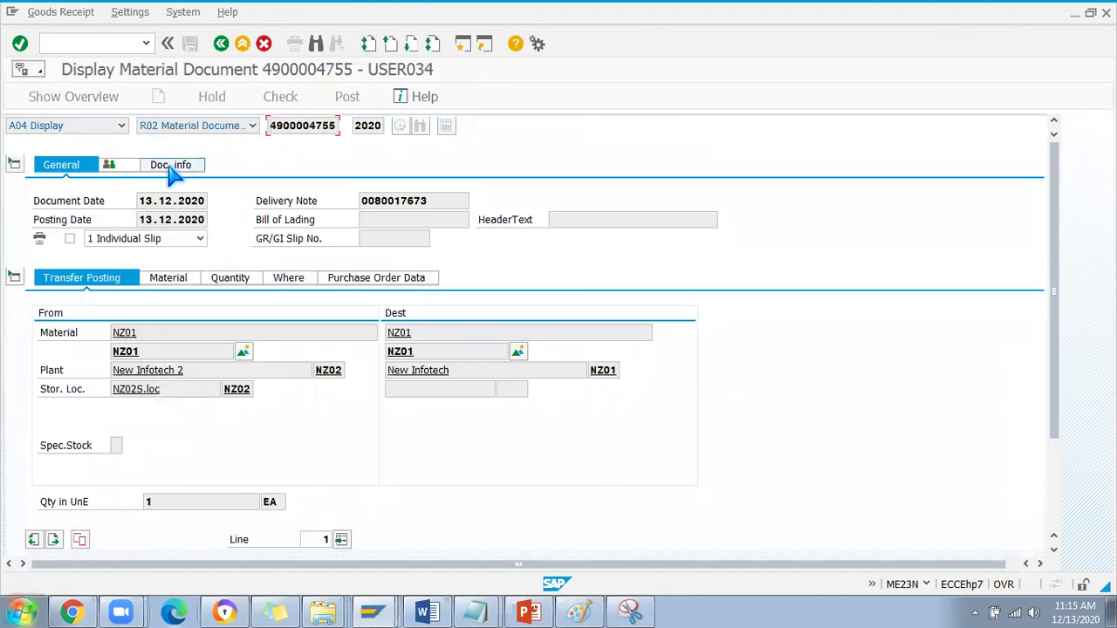
Display the accounting document belonging to the goods issue material document from its document information.
left_click(174, 171)
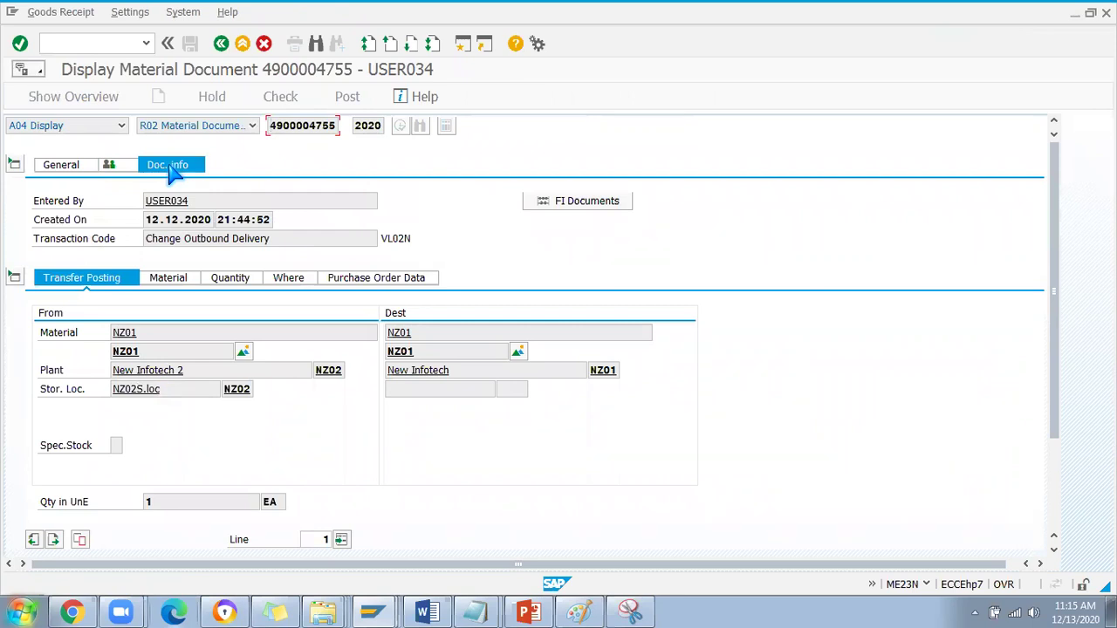
left_click(578, 209)
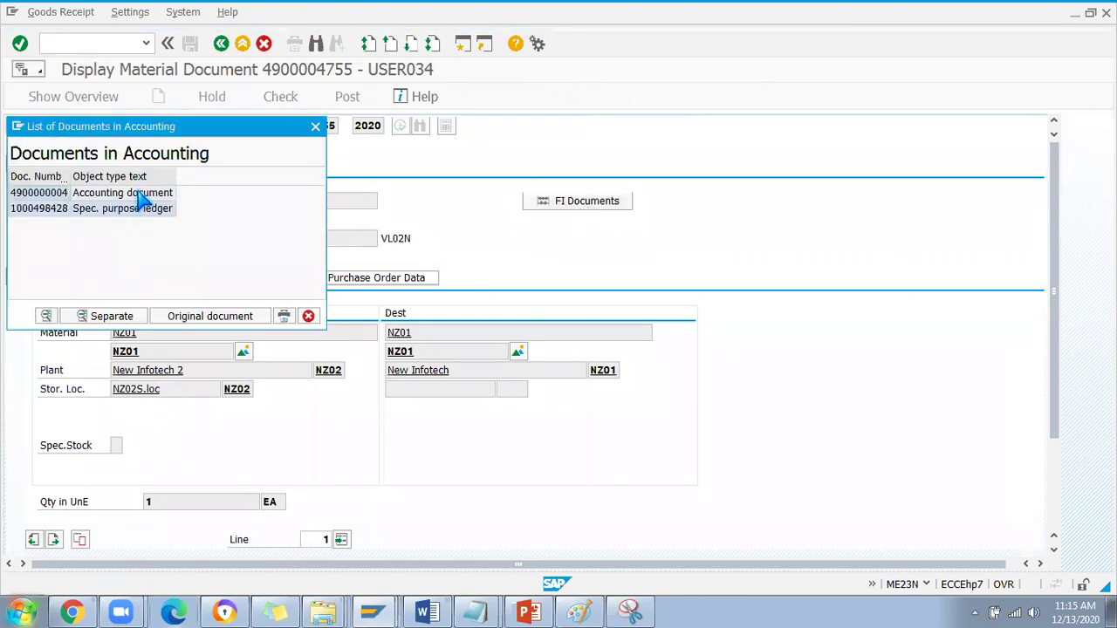
double_click(109, 194)
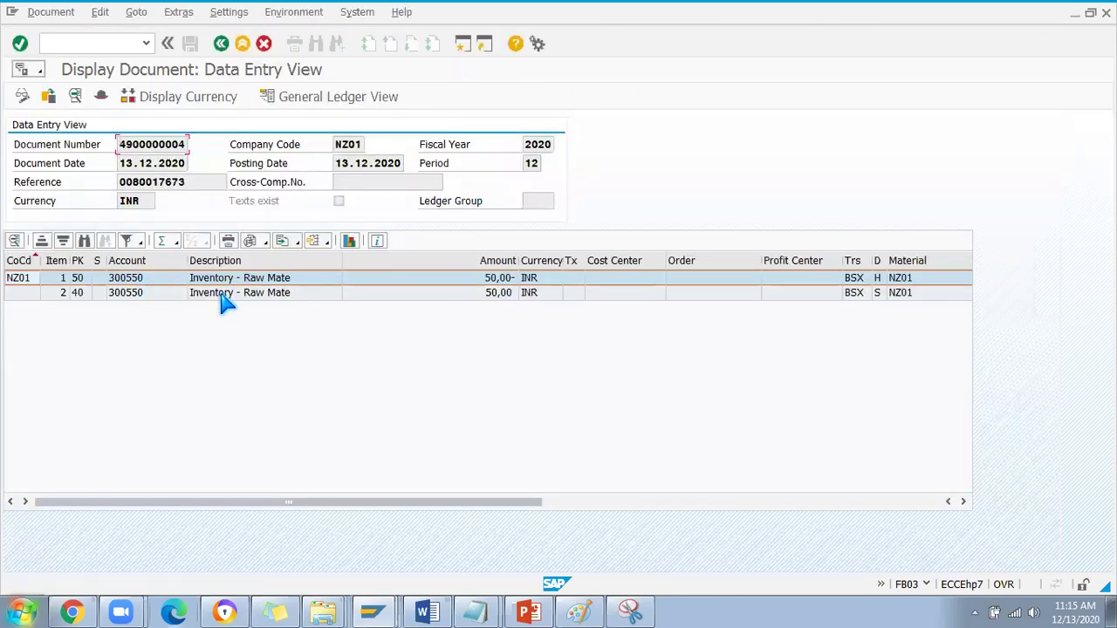
Move the Transaction column in front of Amount, widen it and check the transaction key and account of the first line.
left_click(494, 297)
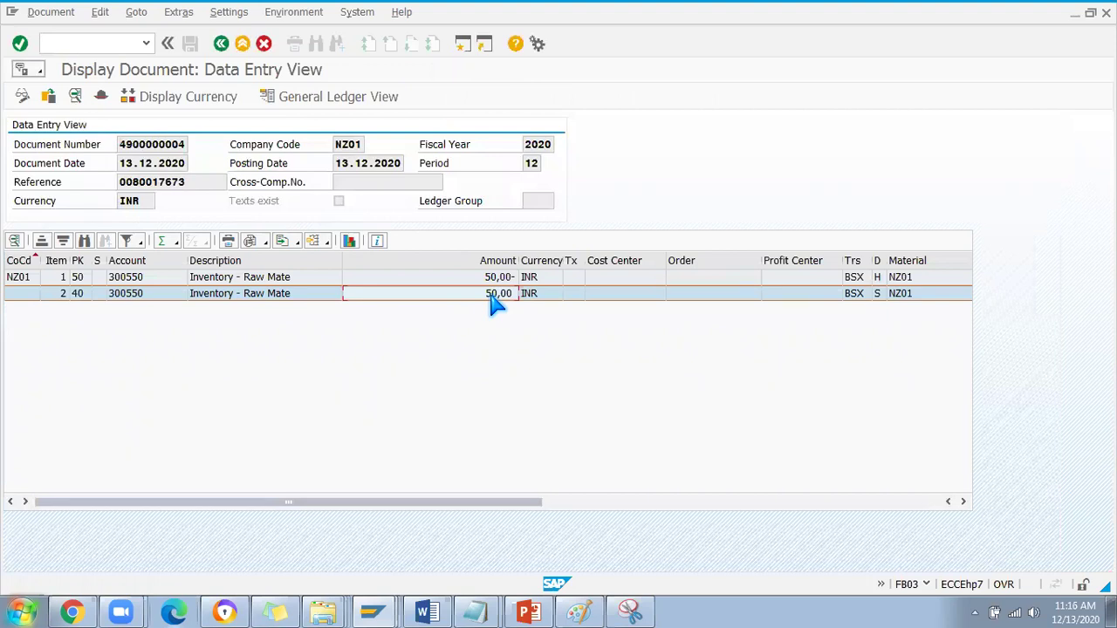
left_click(853, 261)
left_click_drag(622, 349, 405, 311)
left_click_drag(411, 254, 413, 255)
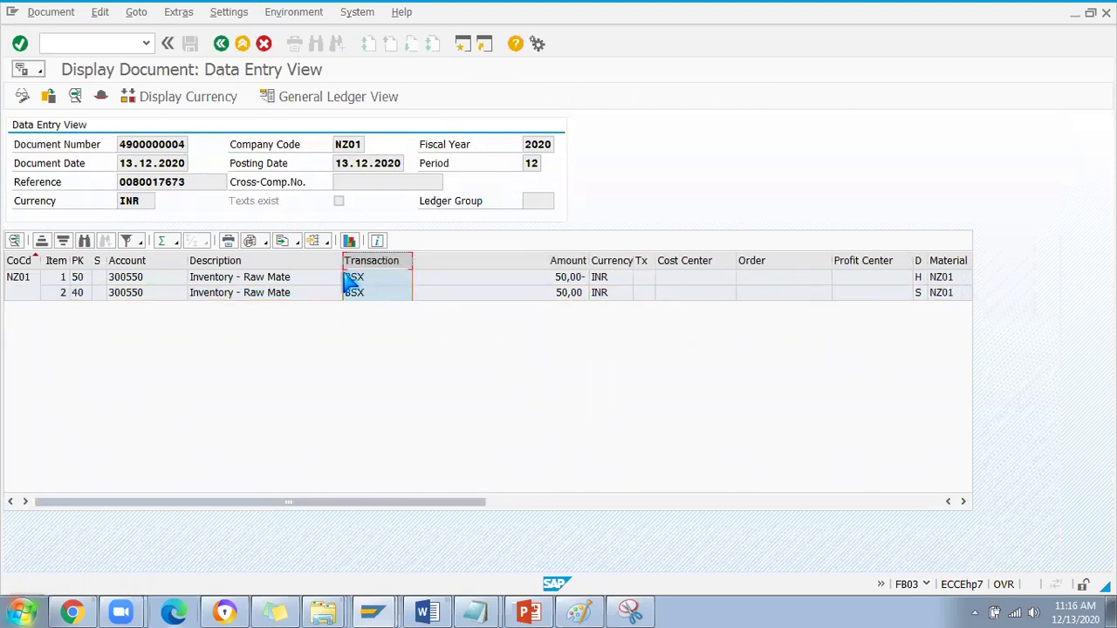
left_click(361, 279)
left_click(125, 283)
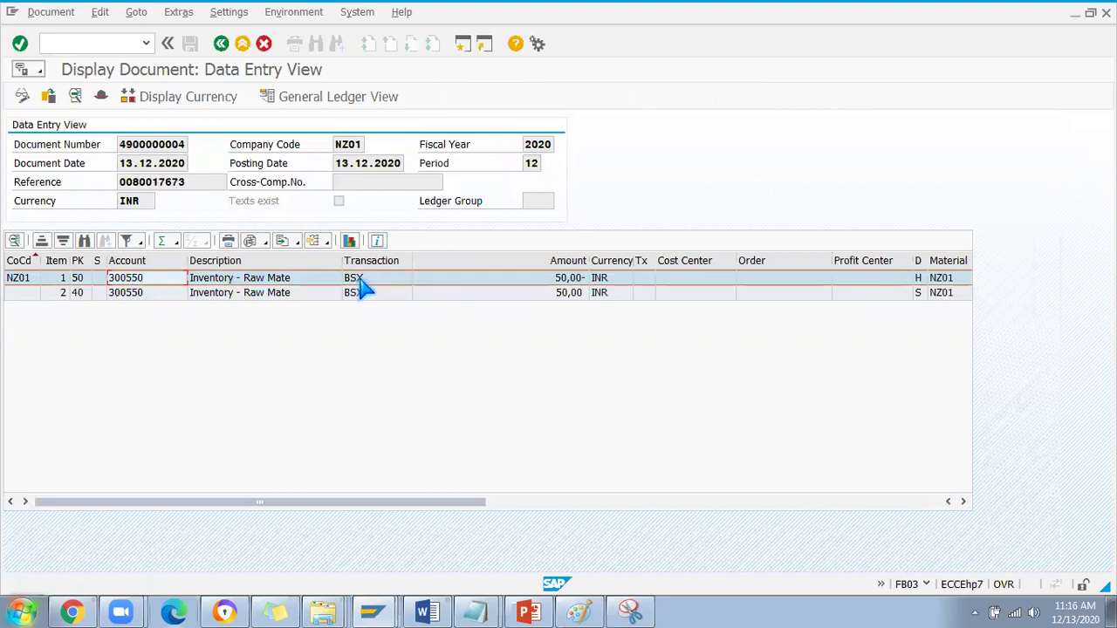
Open the material display transaction MM03 in the other session.
left_click(63, 44)
type("/n")
key("Return")
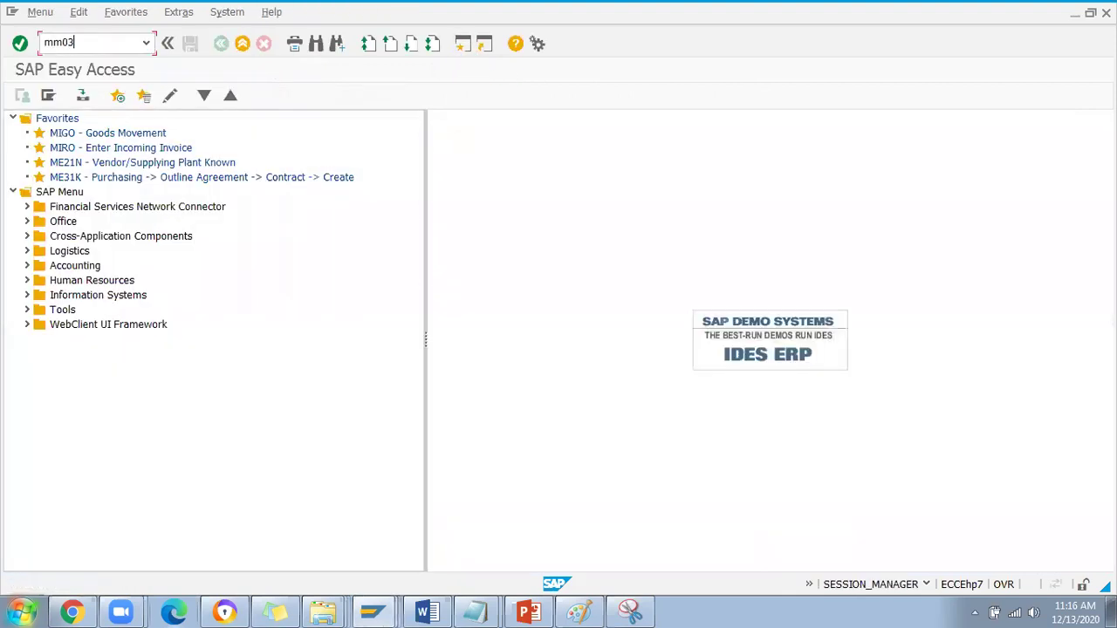
key("Return")
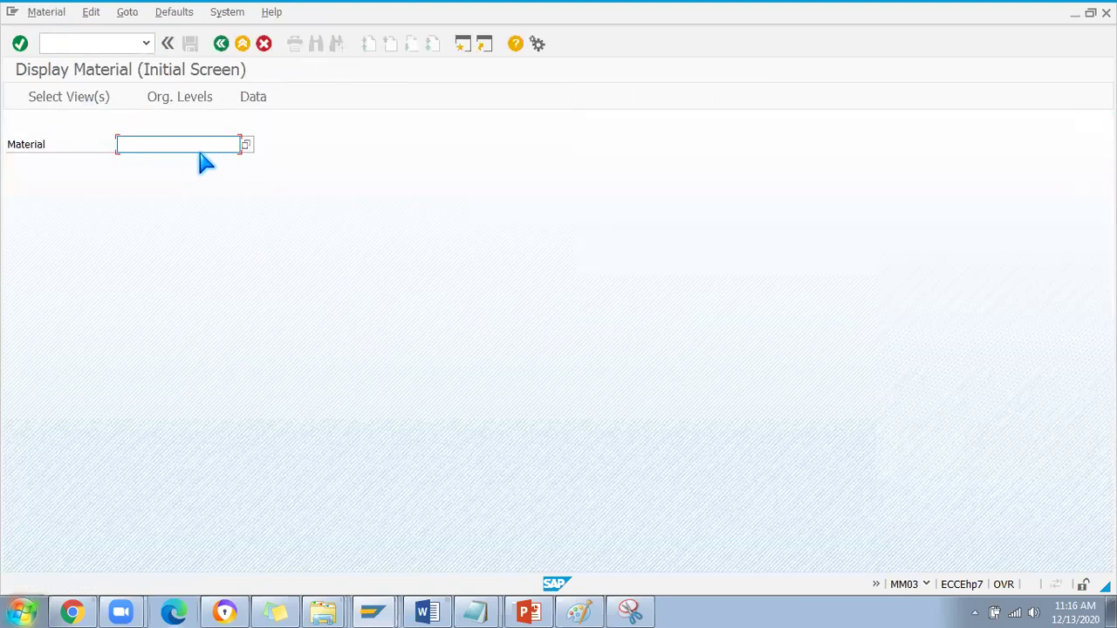
Go back to the accounting document session, leave the document and close the accounting list to return to the material document.
key("alt+Tab")
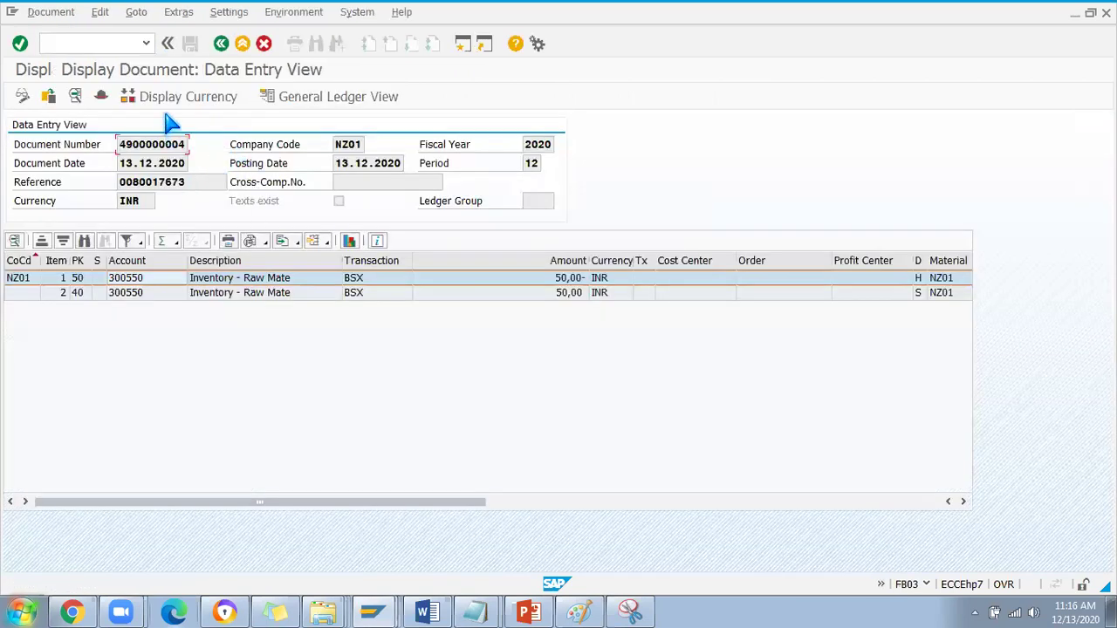
left_click(222, 42)
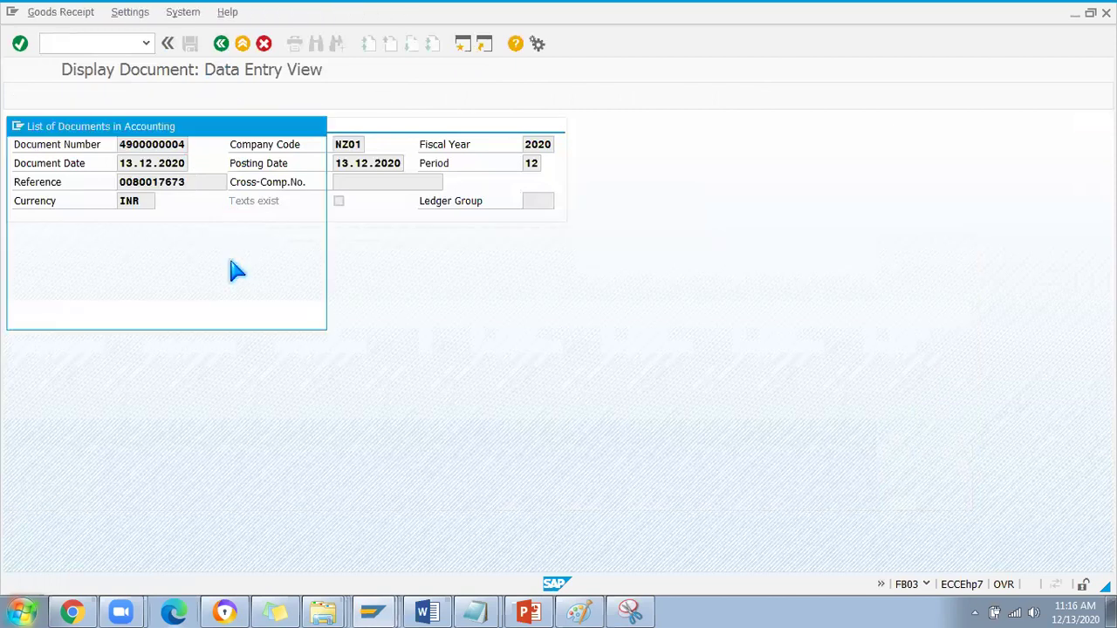
key("Escape")
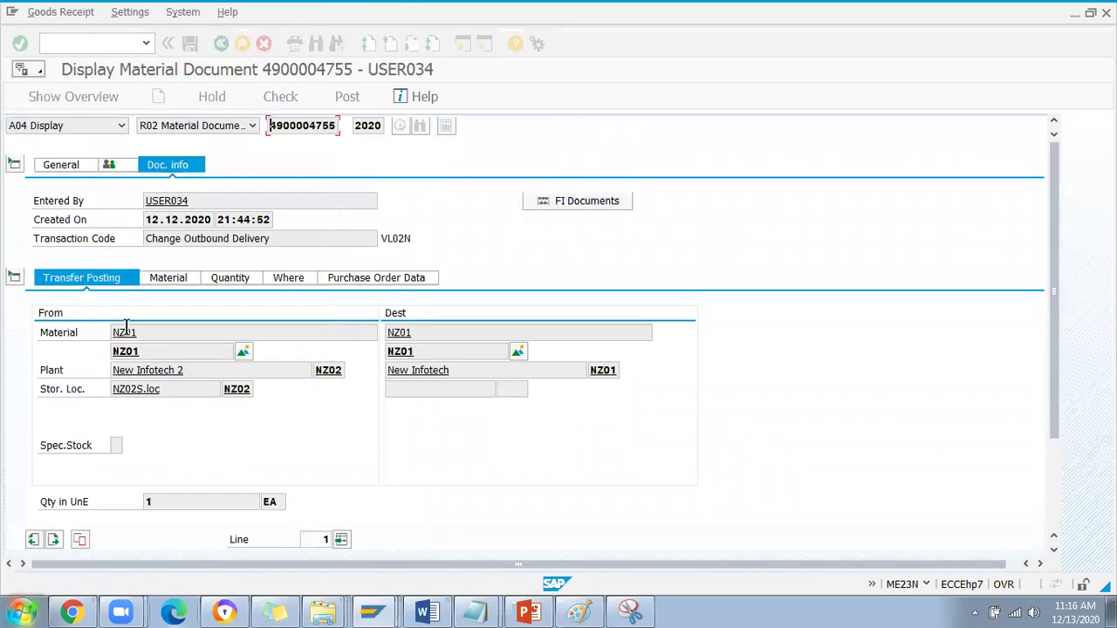
Copy the material number NZ01 from the material document's item details and enter it in the material display session.
left_click(168, 277)
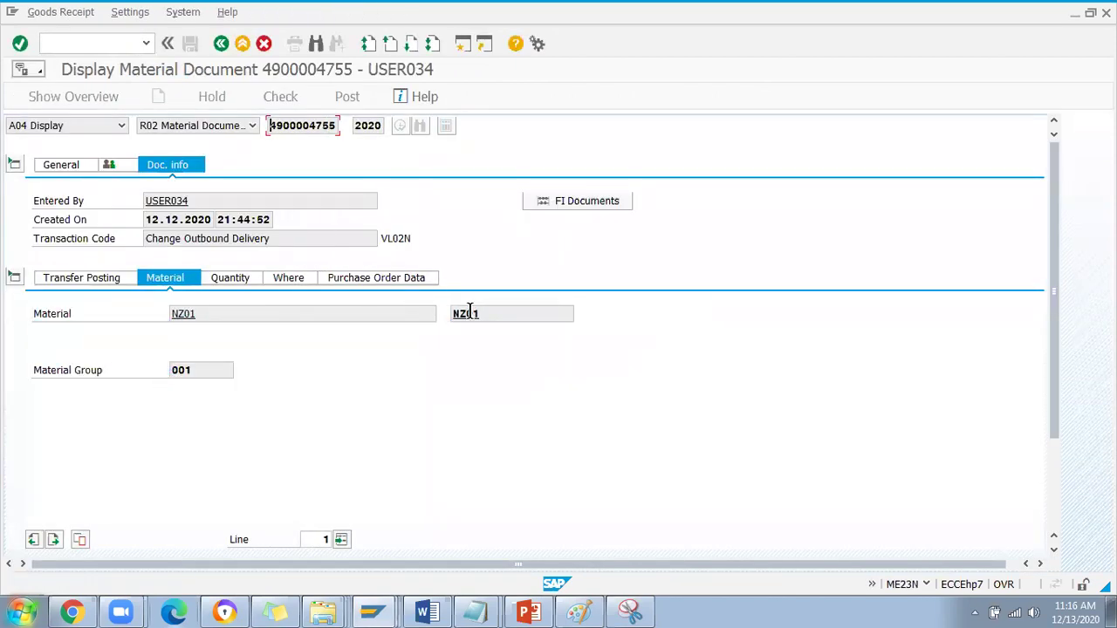
left_click_drag(195, 311, 105, 312)
key("ctrl+c")
key("alt+Tab")
key("ctrl+v")
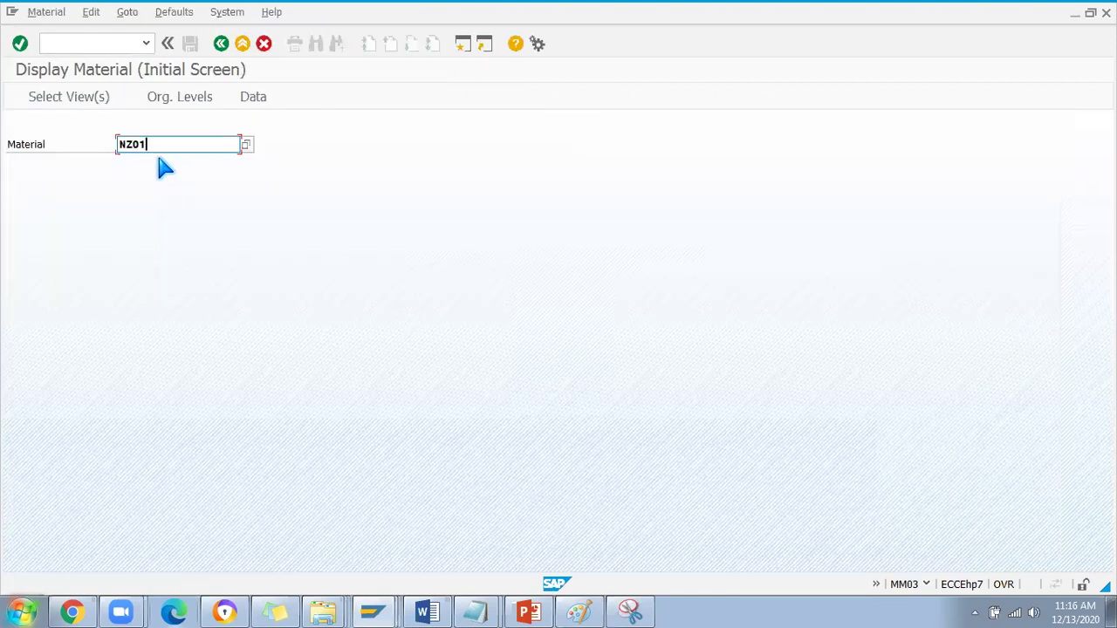
key("Return")
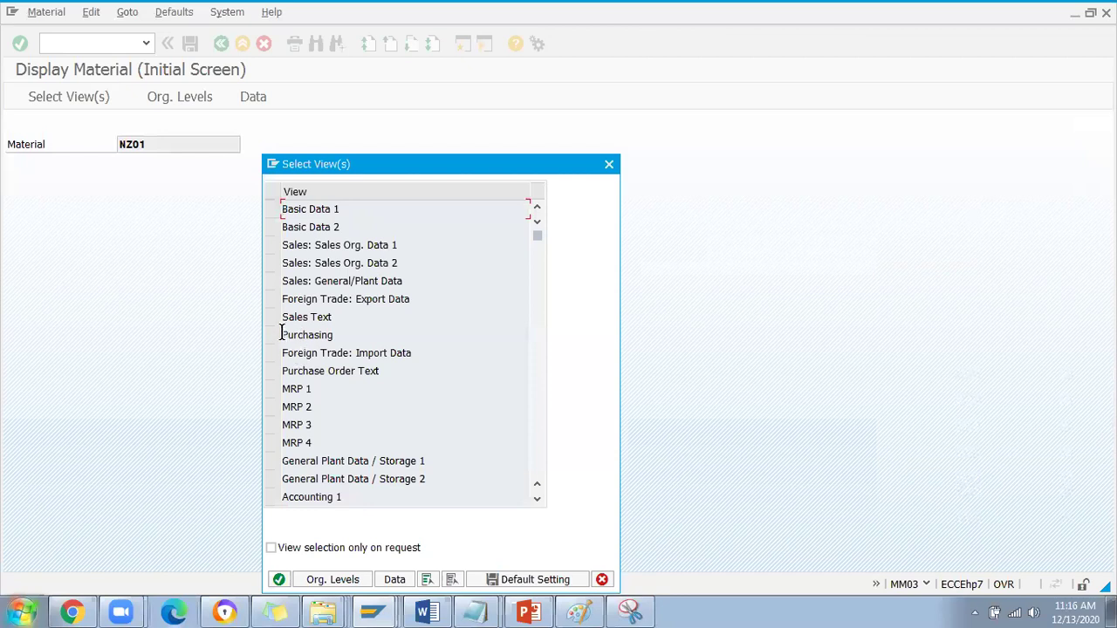
Select the Accounting 1 view for displaying material NZ01 and continue to its organizational levels.
left_click(277, 335)
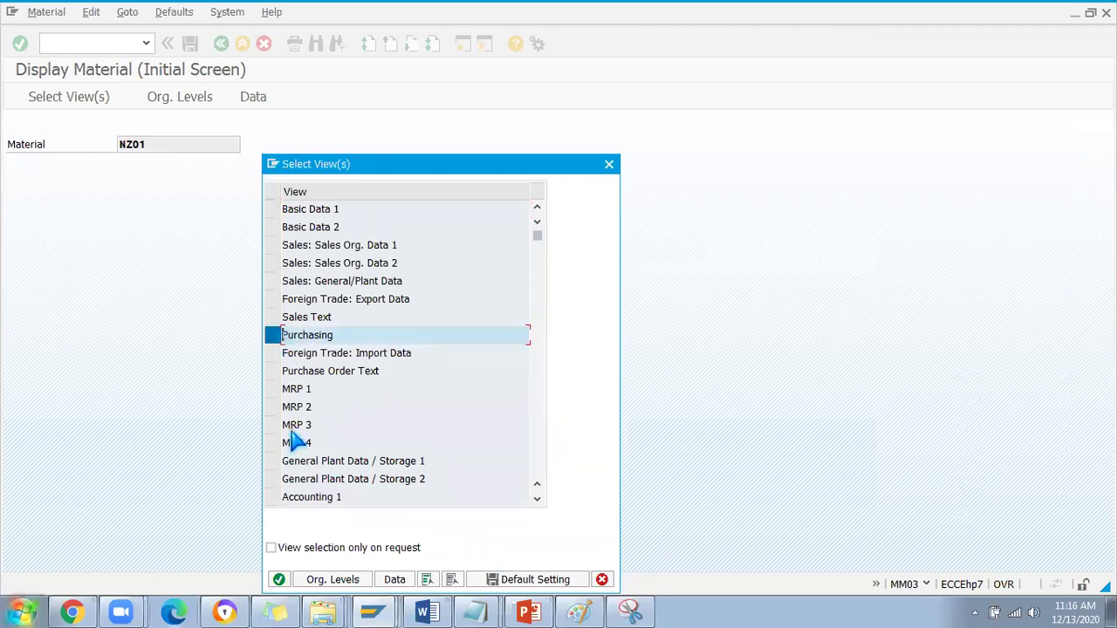
scroll(291, 427, "down", 3)
scroll(292, 323, "up", 2)
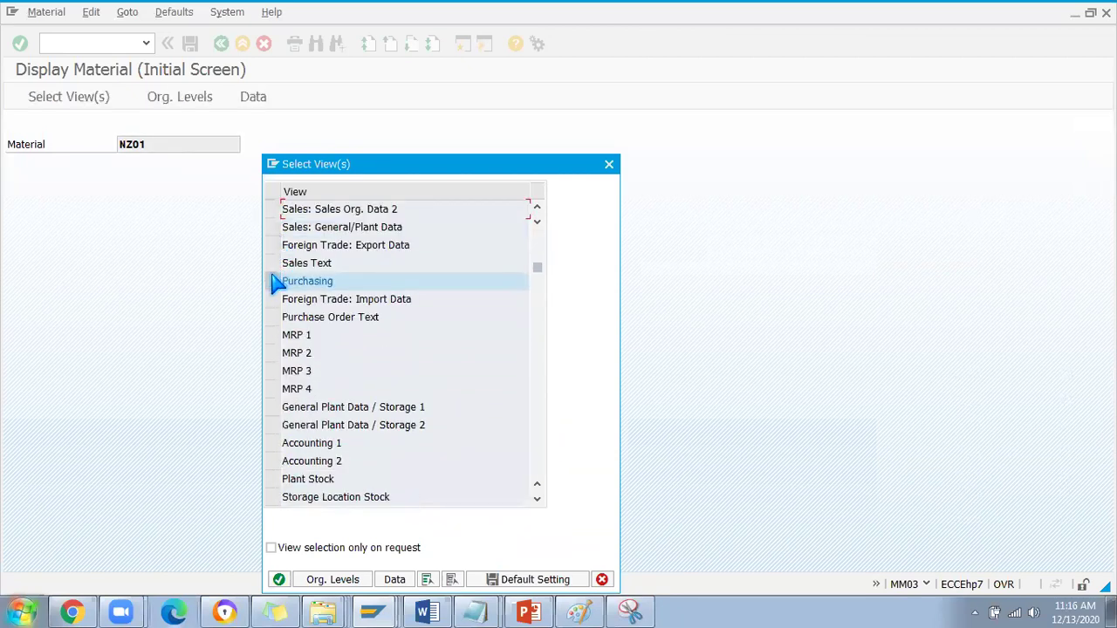
scroll(299, 449, "down", 3)
left_click(274, 283)
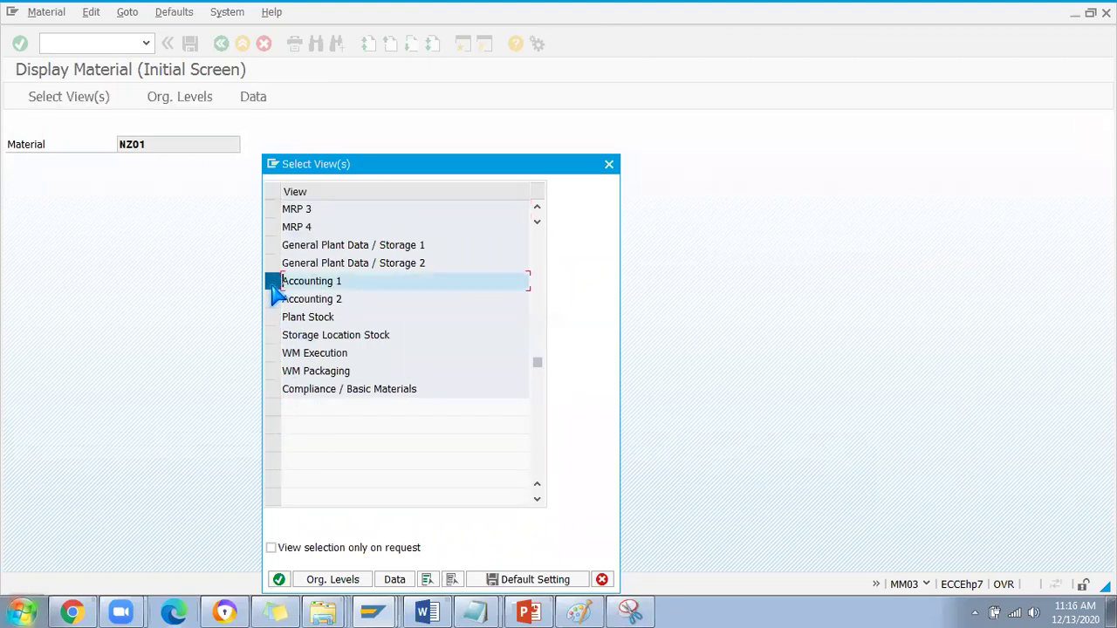
key("Return")
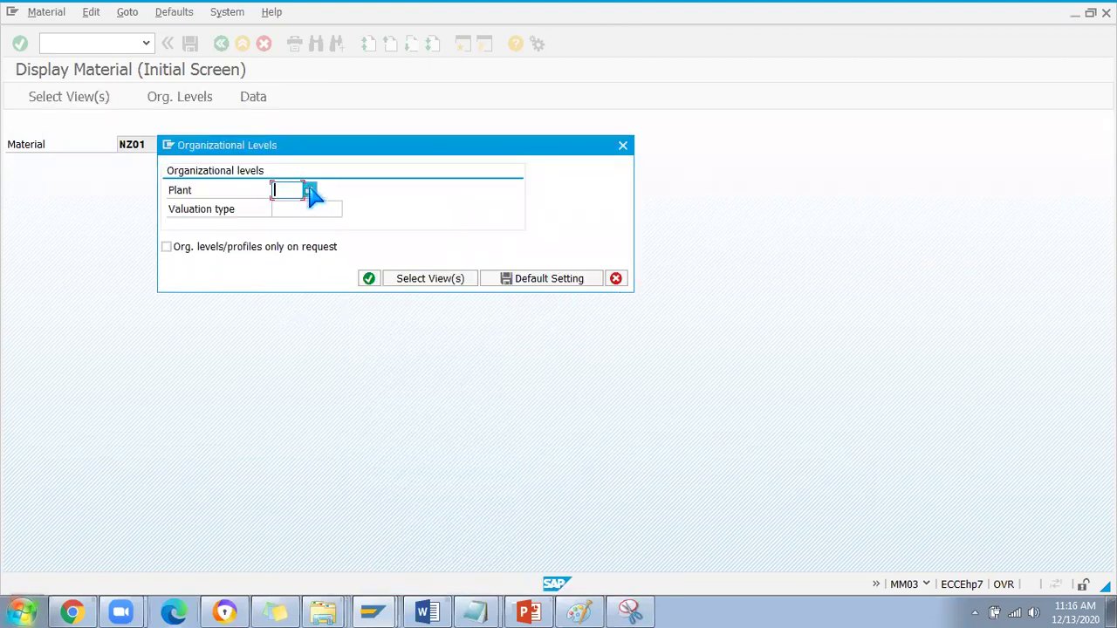
Choose plant NZ01 as the organizational level and display the material's Accounting 1 data, looking at the valuation class.
key("F4")
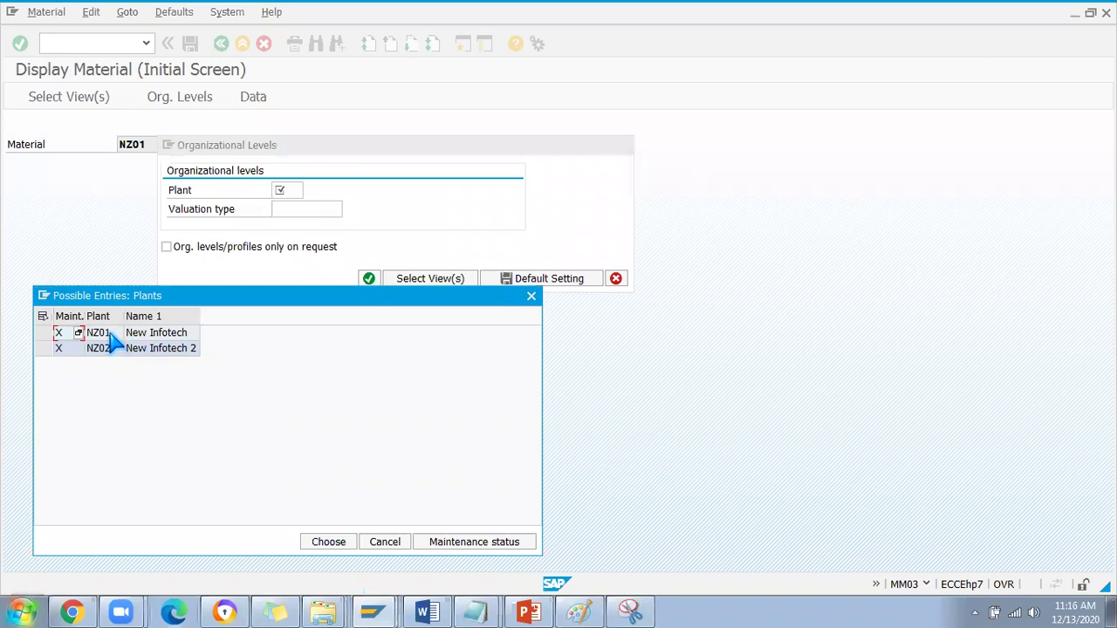
key("alt+Tab")
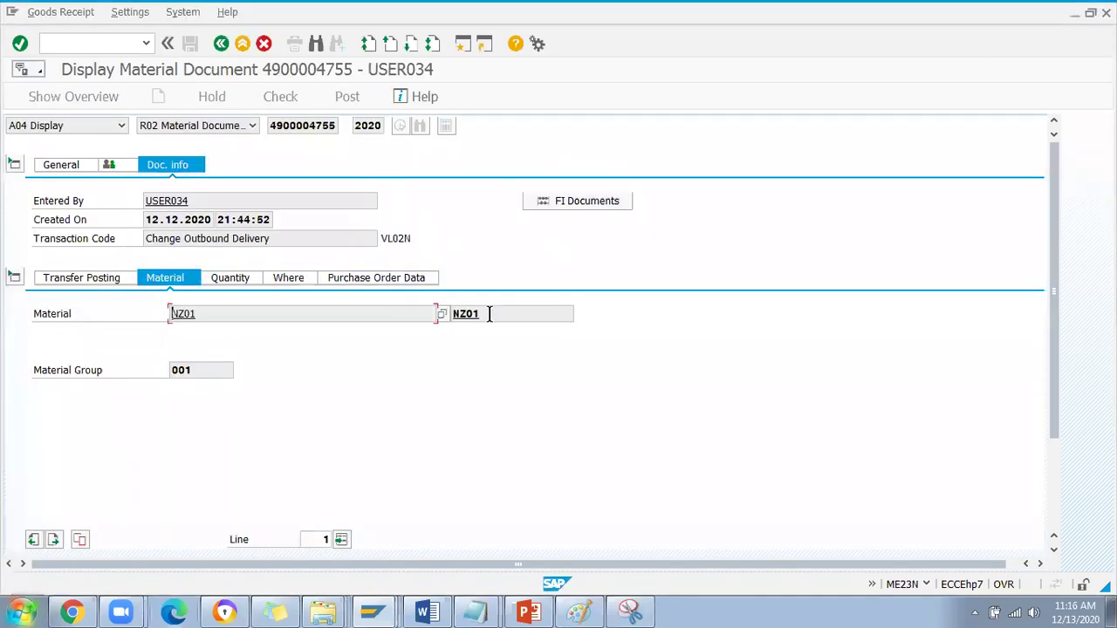
left_click(494, 315)
key("alt+Tab")
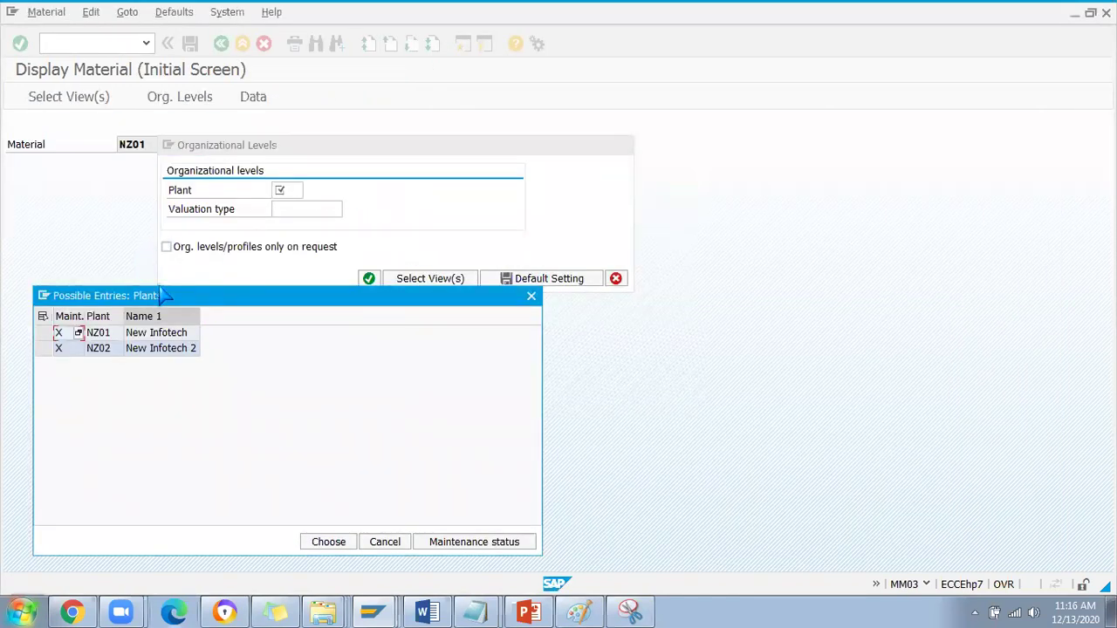
double_click(91, 332)
key("Return")
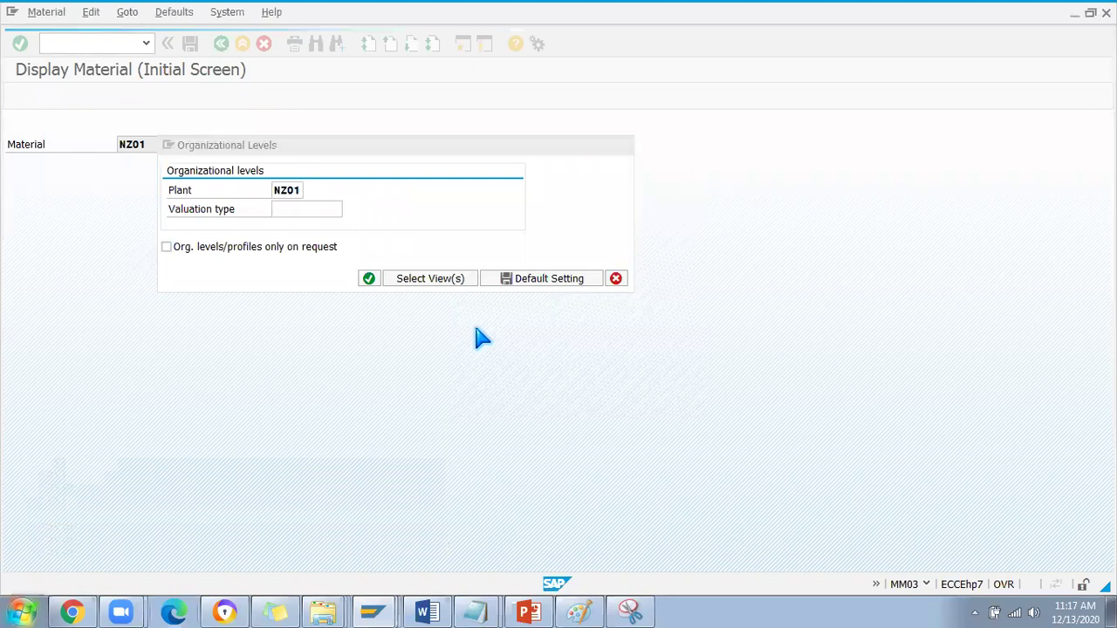
left_click(160, 351)
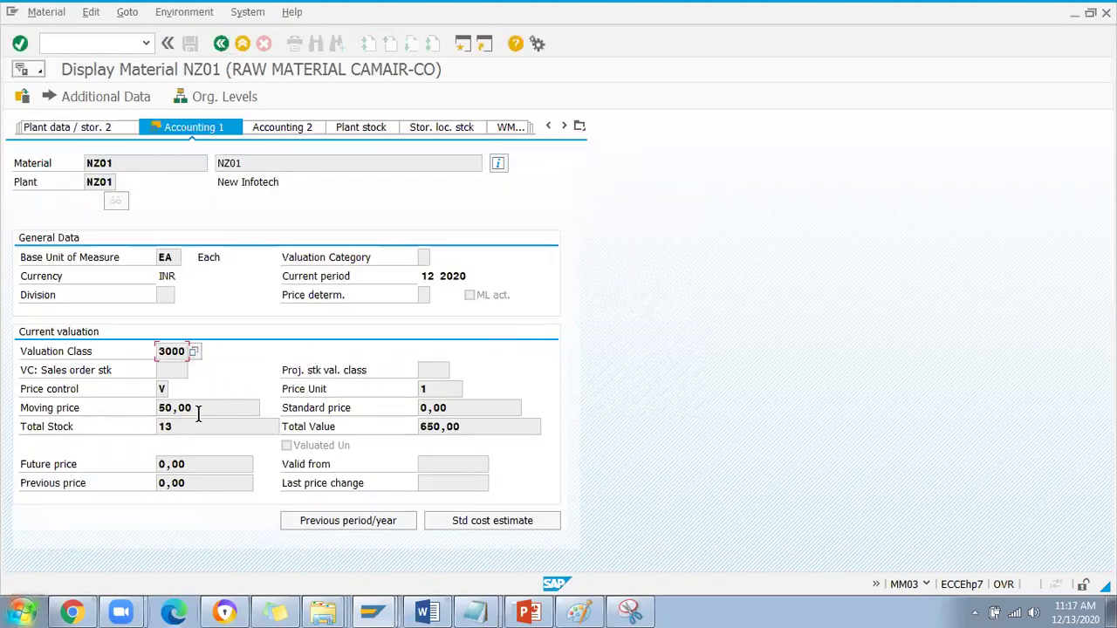
Check the moving price, total stock and total value of material NZ01 in plant NZ01.
left_click_drag(193, 408, 138, 407)
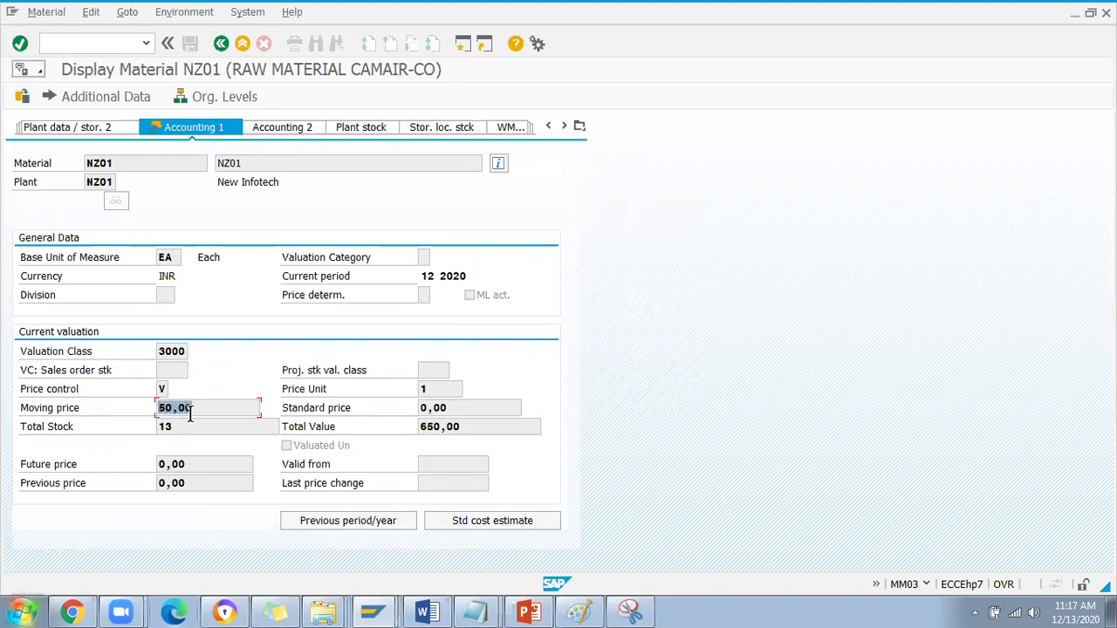
left_click(175, 426)
left_click_drag(140, 426, 183, 444)
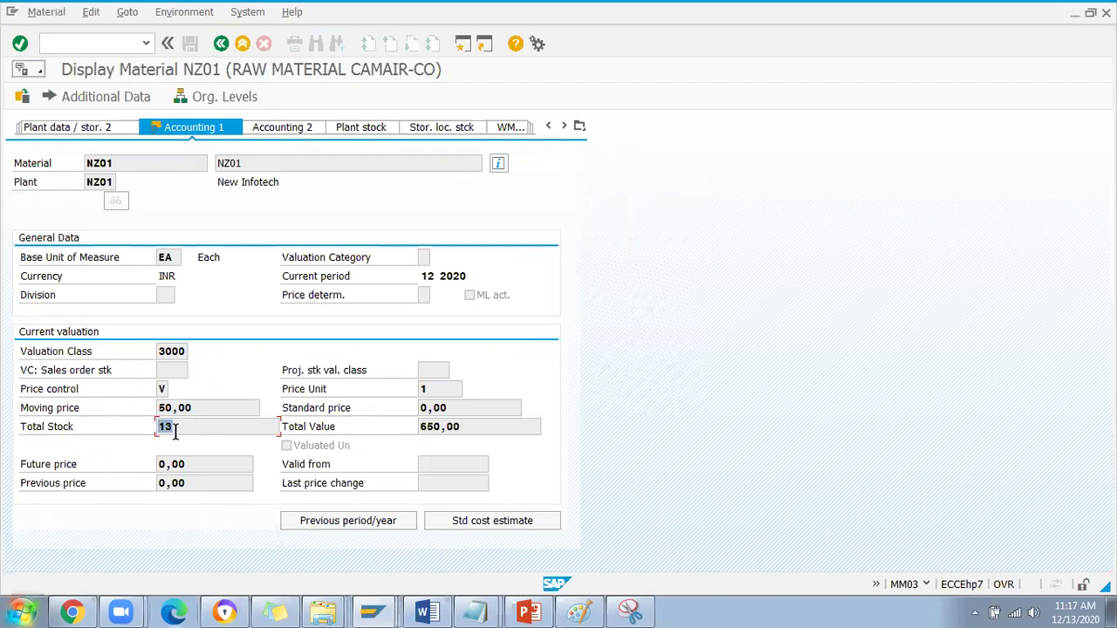
left_click_drag(496, 423, 379, 415)
Leave the material display, open transaction OBYC and show the BSX inventory posting accounts for chart of accounts INT.
left_click(220, 43)
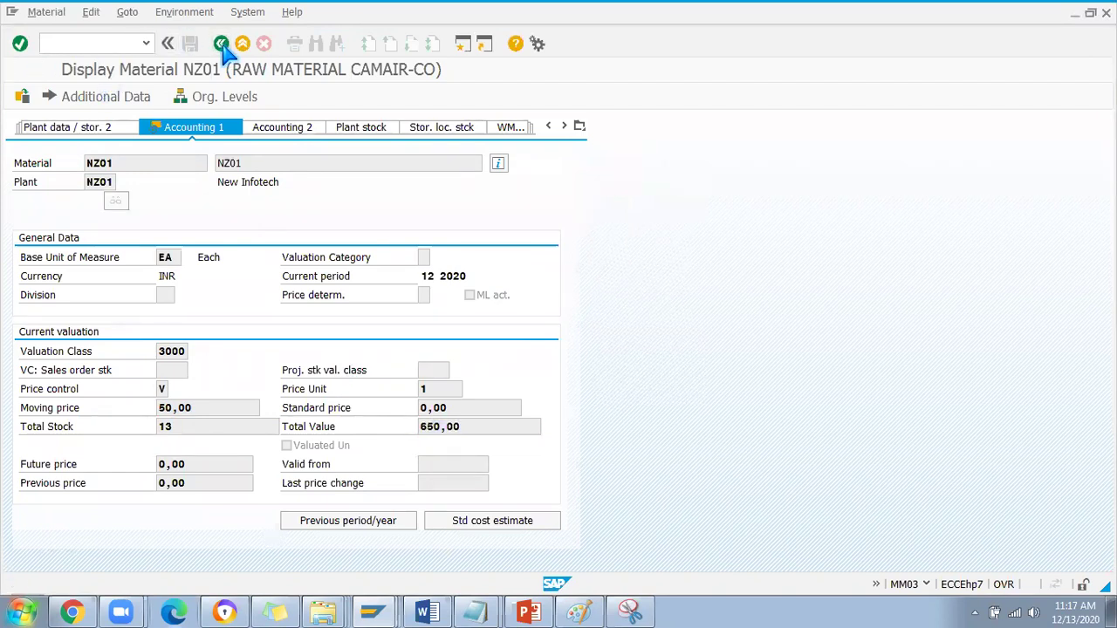
left_click(106, 47)
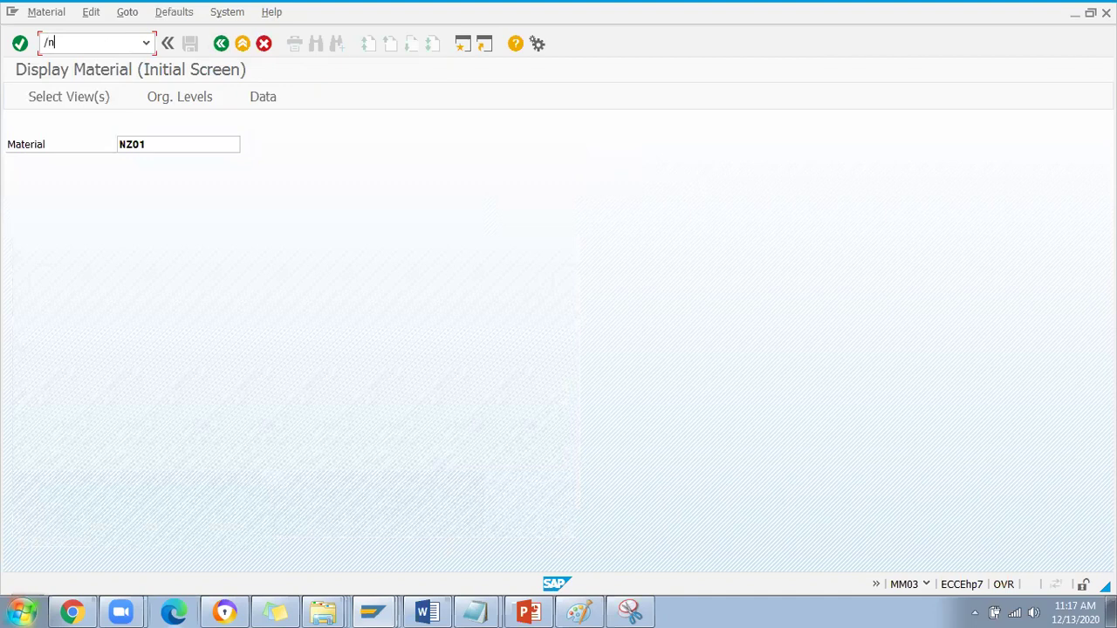
type("/nobyc")
key("Return")
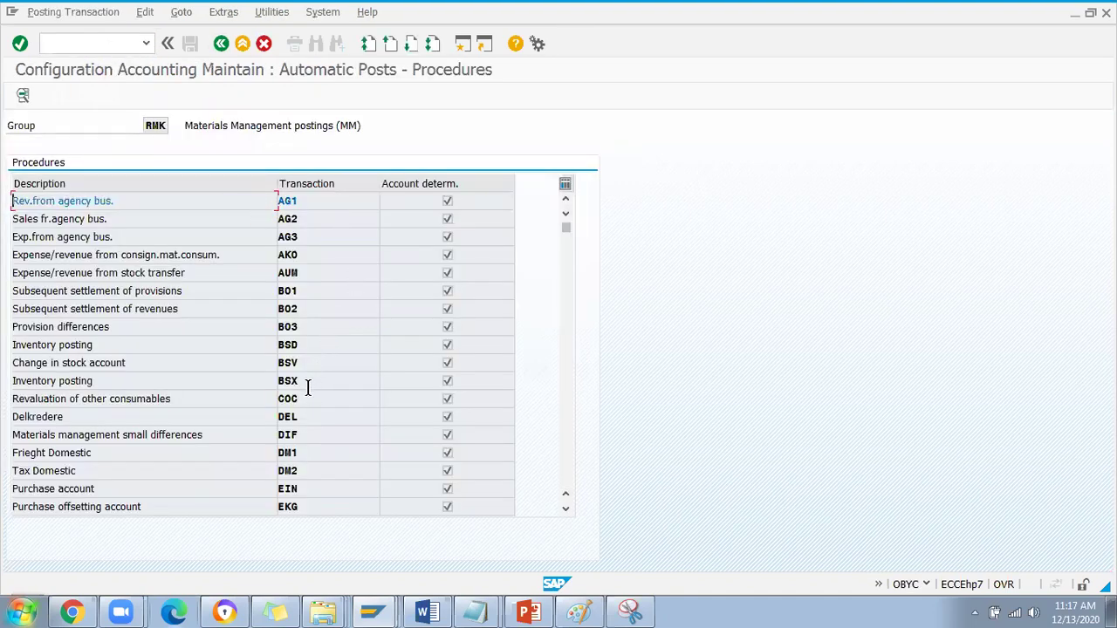
double_click(307, 383)
type("INT")
key("Return")
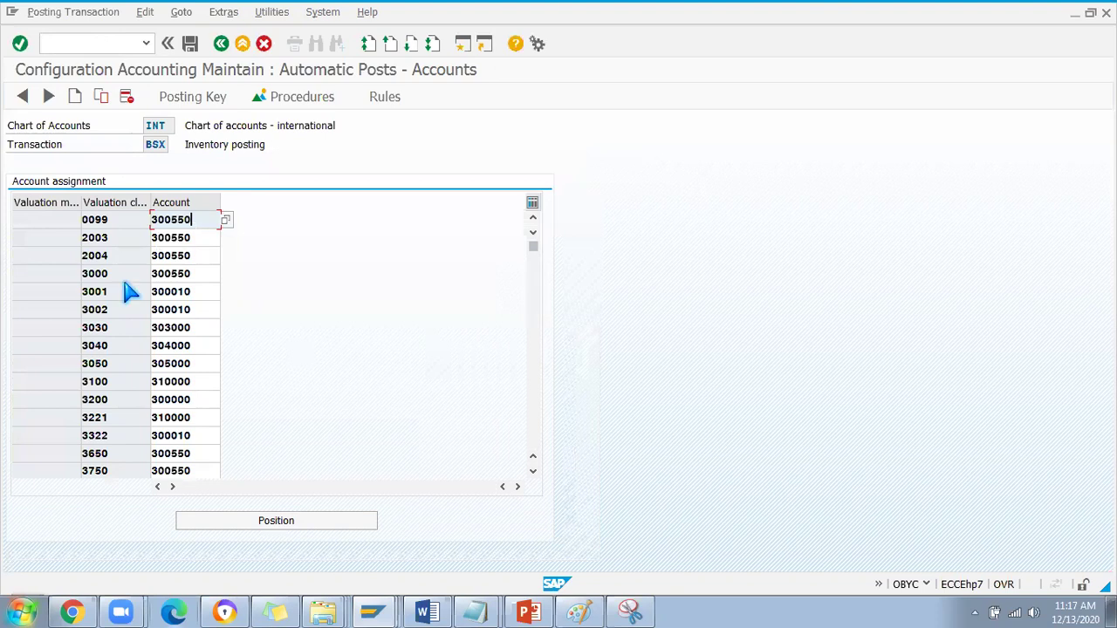
Position the BSX account assignment list on 3000 and look through the accounts assigned to the valuation classes.
left_click(264, 521)
type("3000")
key("Return")
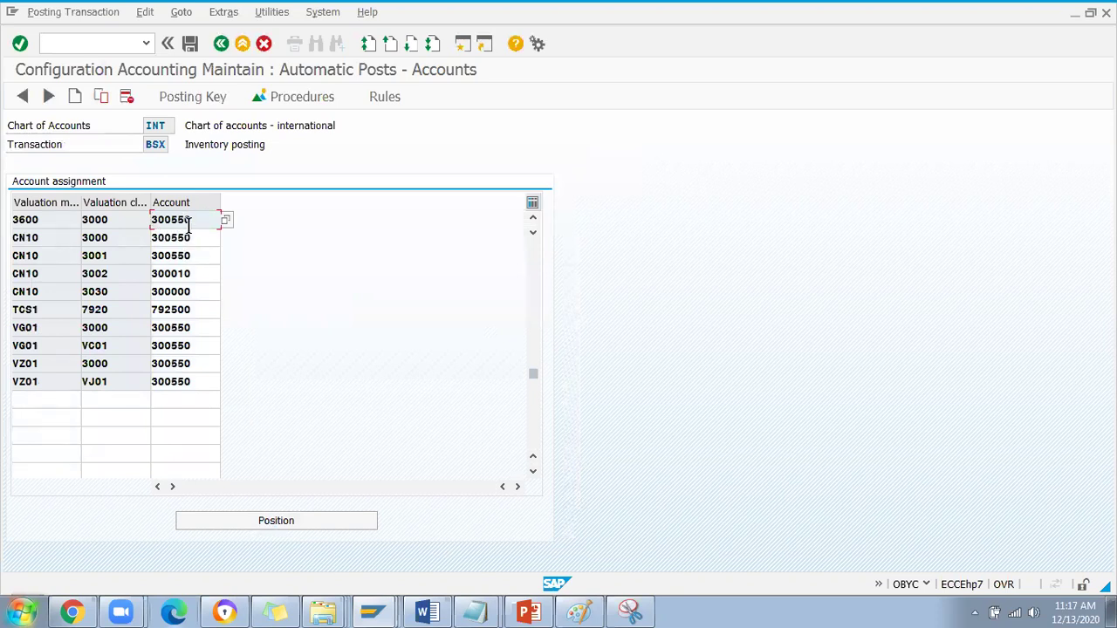
scroll(112, 230, "up", 2)
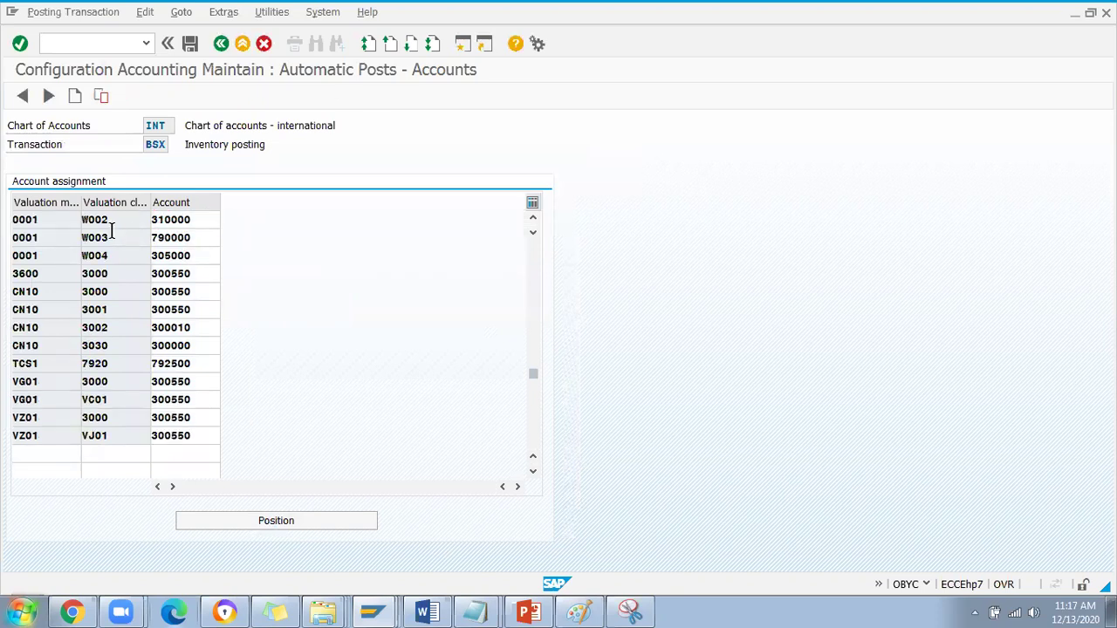
scroll(127, 328, "up", 2)
Display the accounting document from the material document again, widen its Account column to review the lines, and return.
key("alt+Tab")
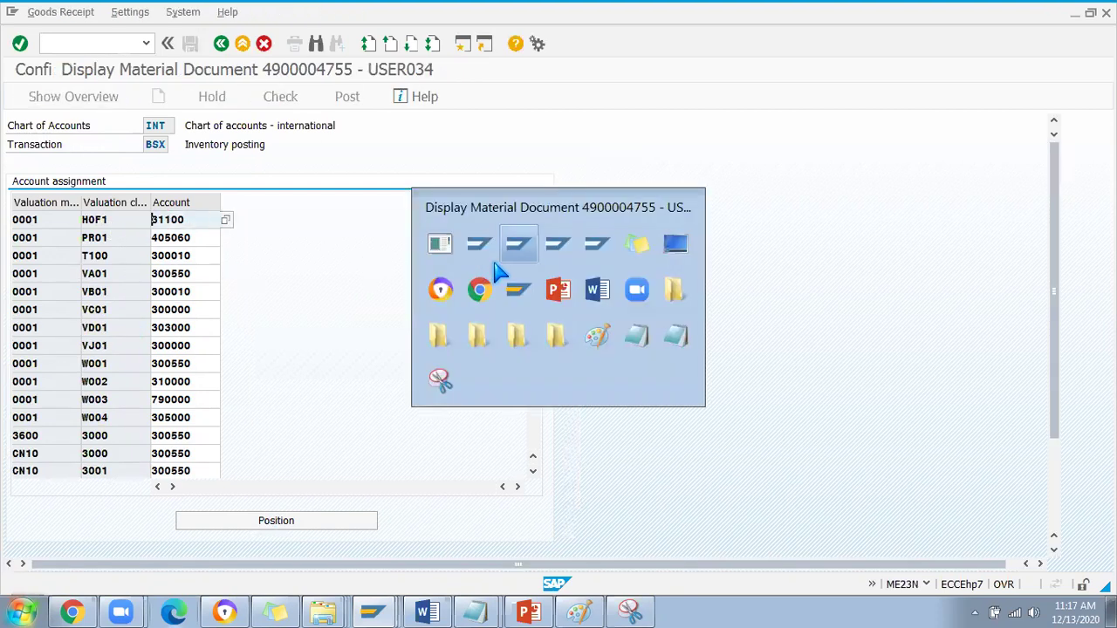
left_click(611, 201)
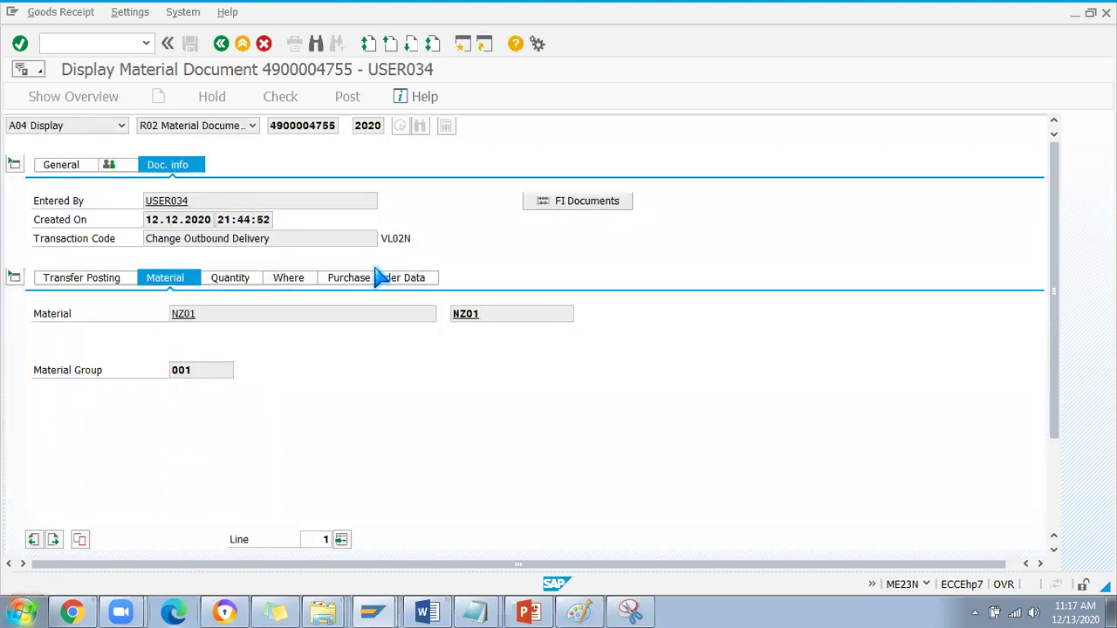
double_click(130, 192)
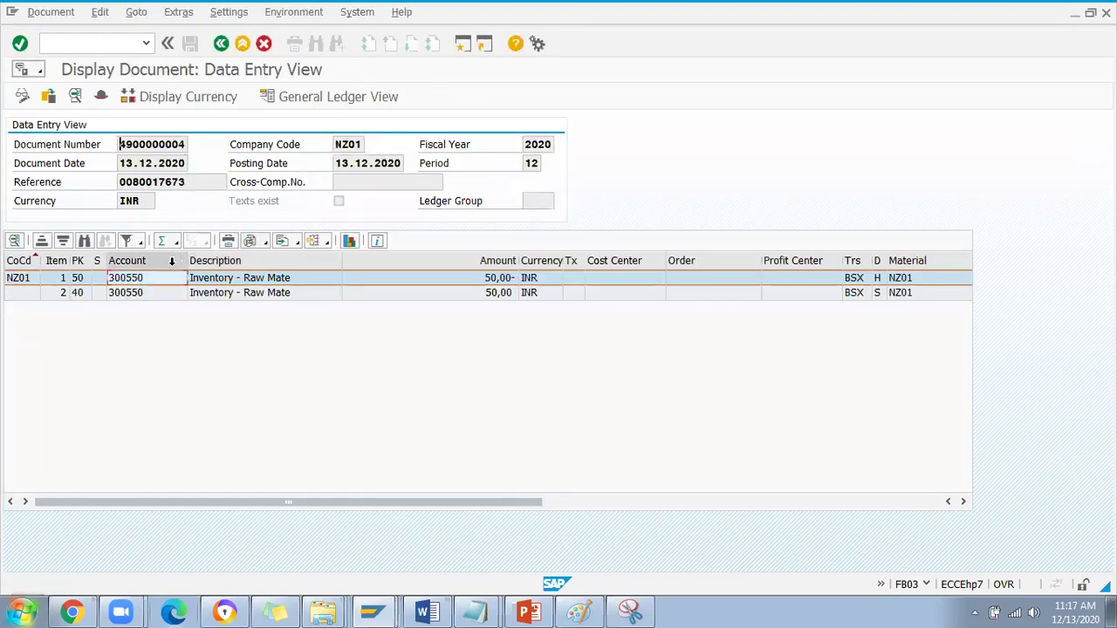
left_click_drag(185, 259, 214, 260)
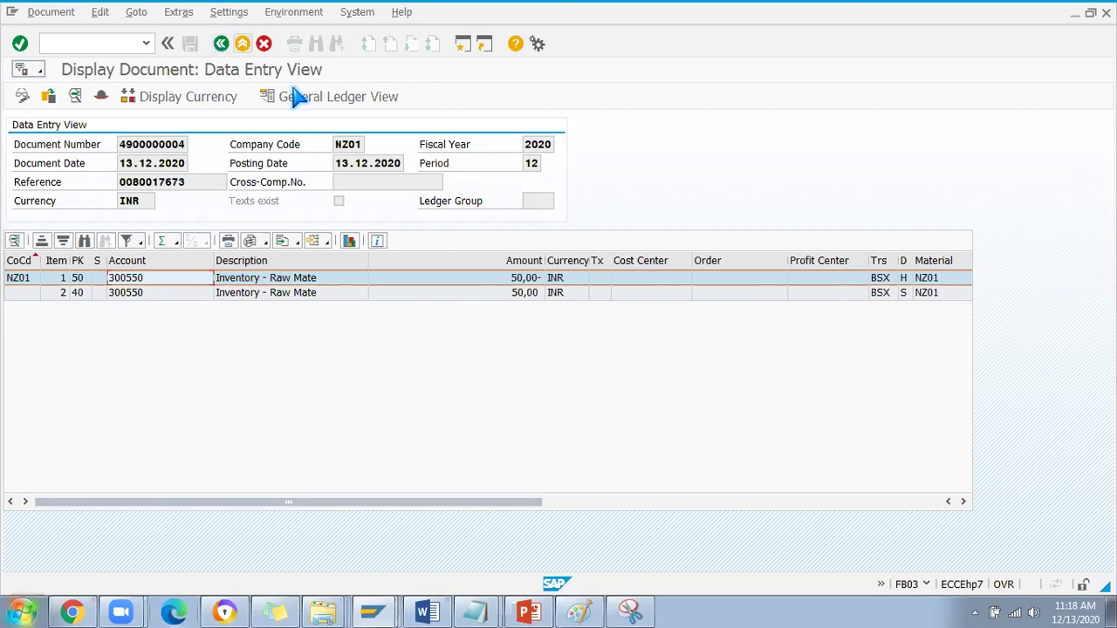
left_click(221, 44)
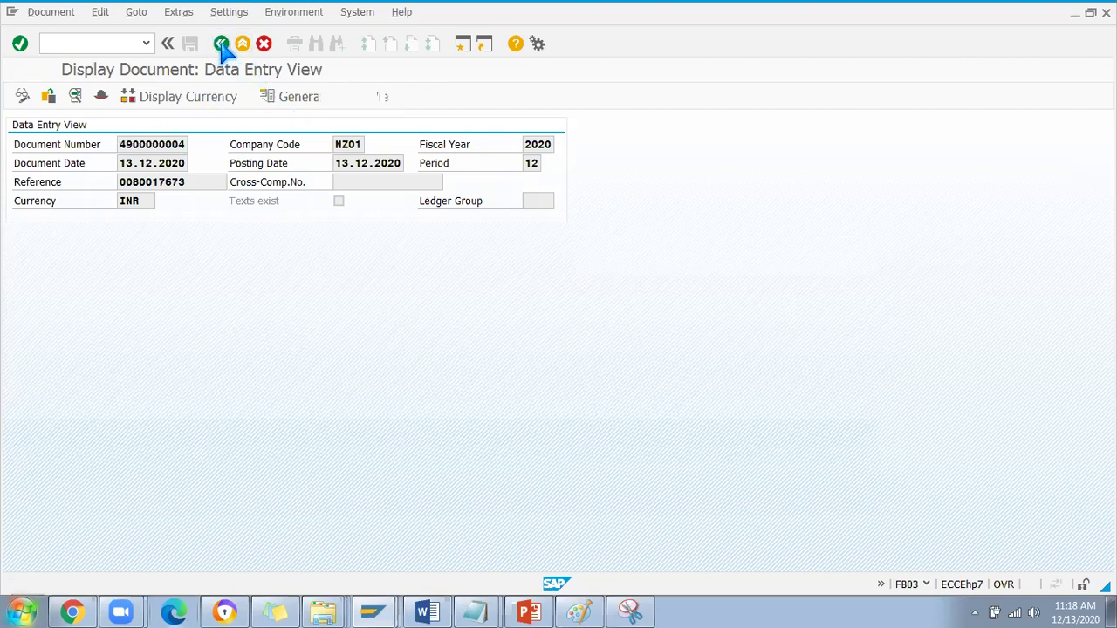
left_click(315, 126)
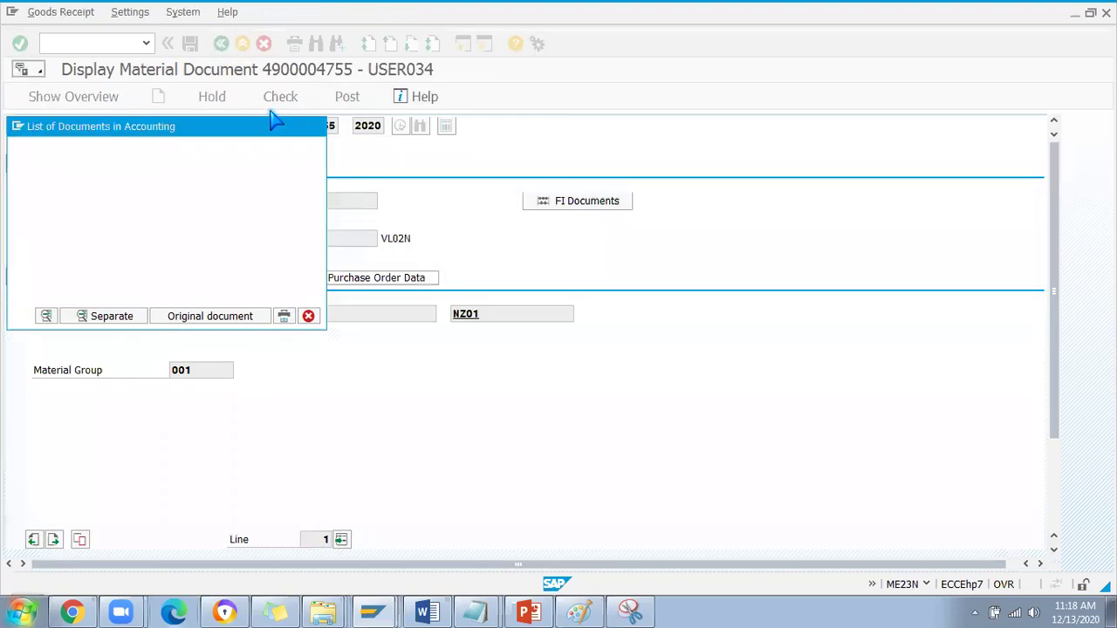
Start a new MIGO transaction and set the goods receipt reference to R05 Outbound Delivery.
left_click(64, 46)
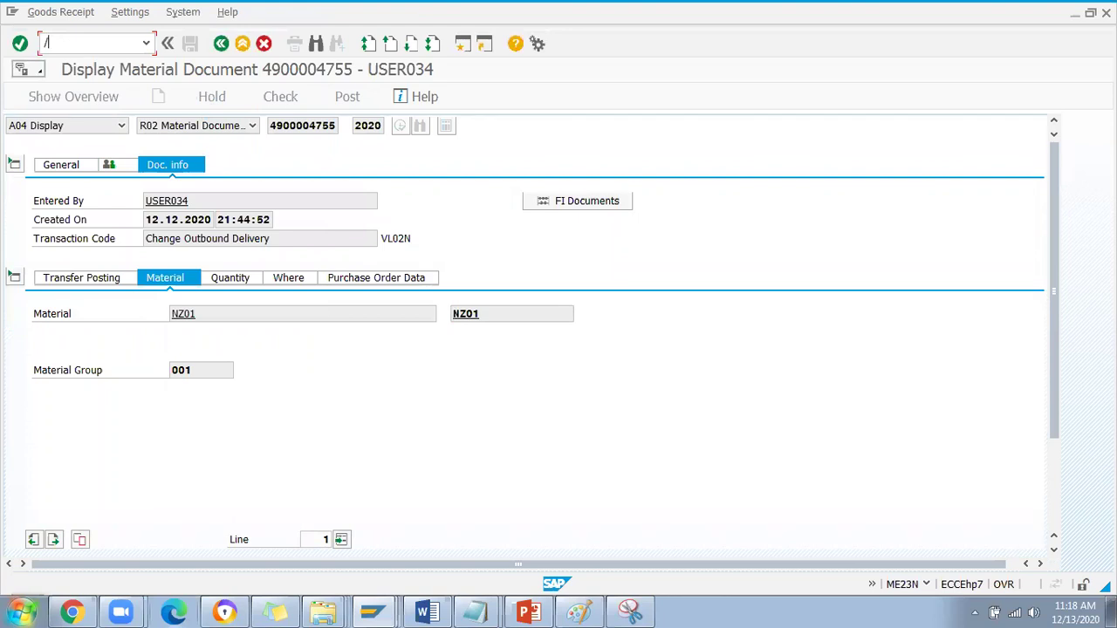
key("Return")
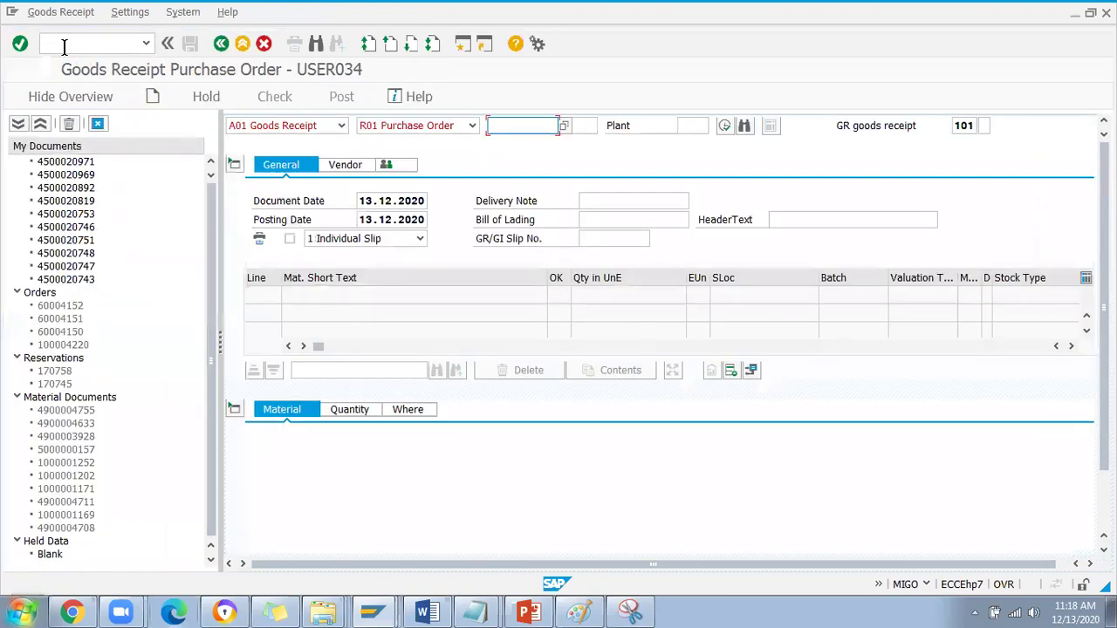
left_click(472, 126)
left_click(415, 180)
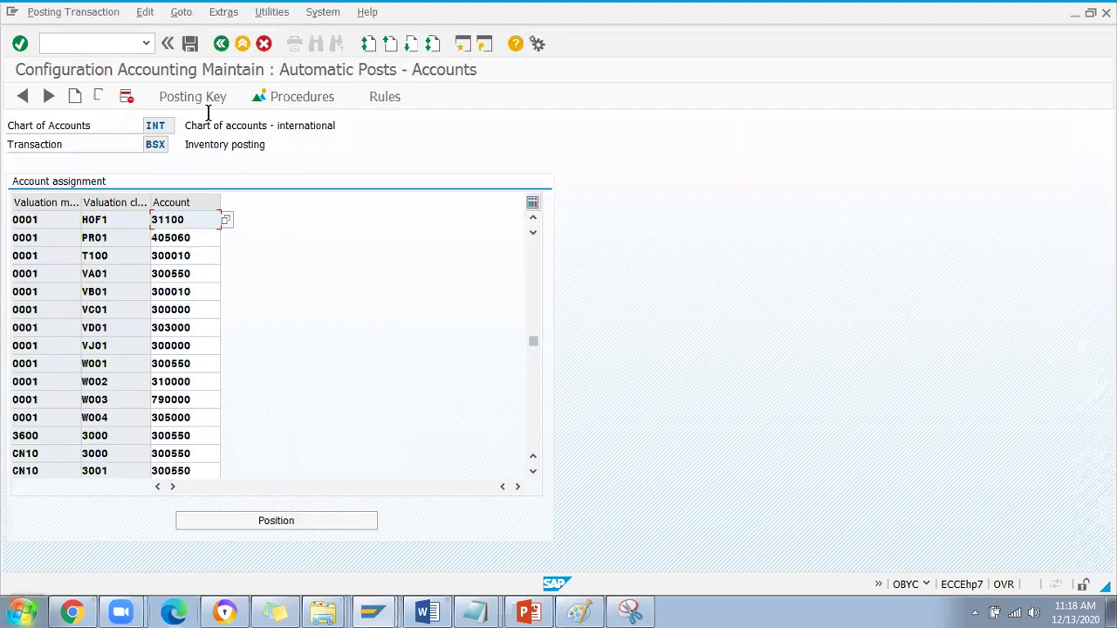
Leave the automatic posting configuration in the other session and return to SAP Easy Access.
left_click(114, 48)
type("/n")
key("Return")
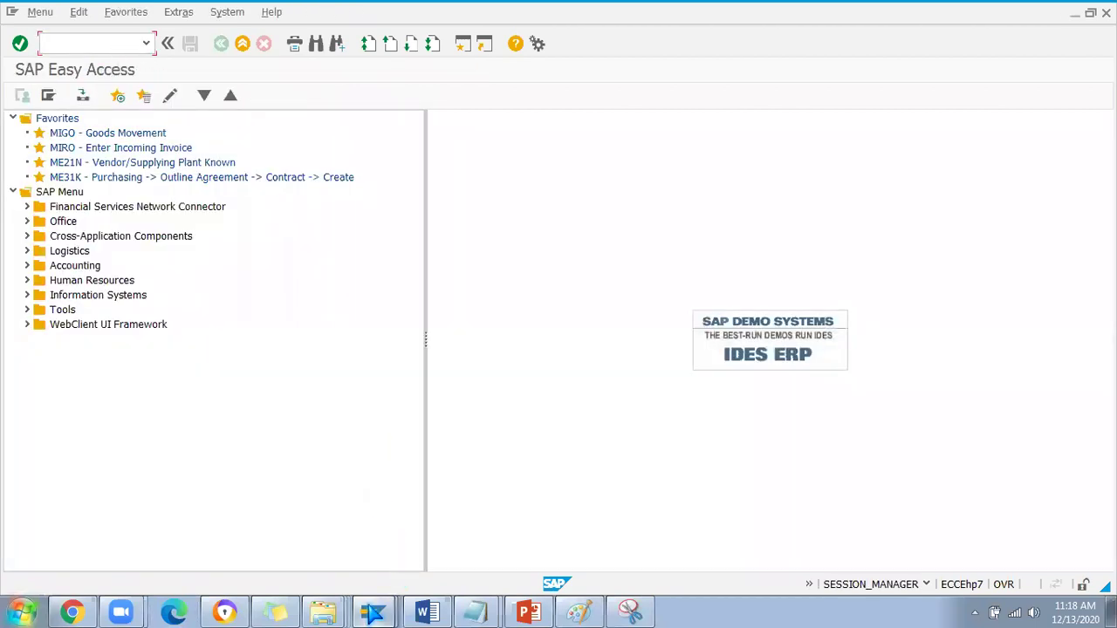
Check the open sessions, start ME23N from SAP Easy Access and display the stock transport order item's purchase order history.
left_click(372, 611)
left_click(332, 496)
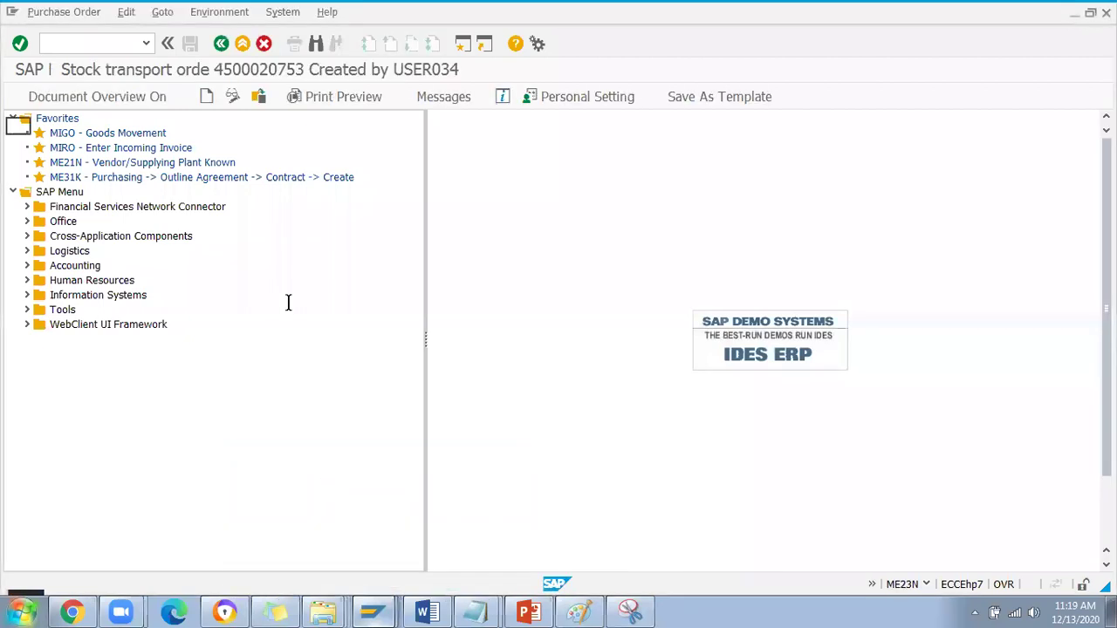
left_click(388, 613)
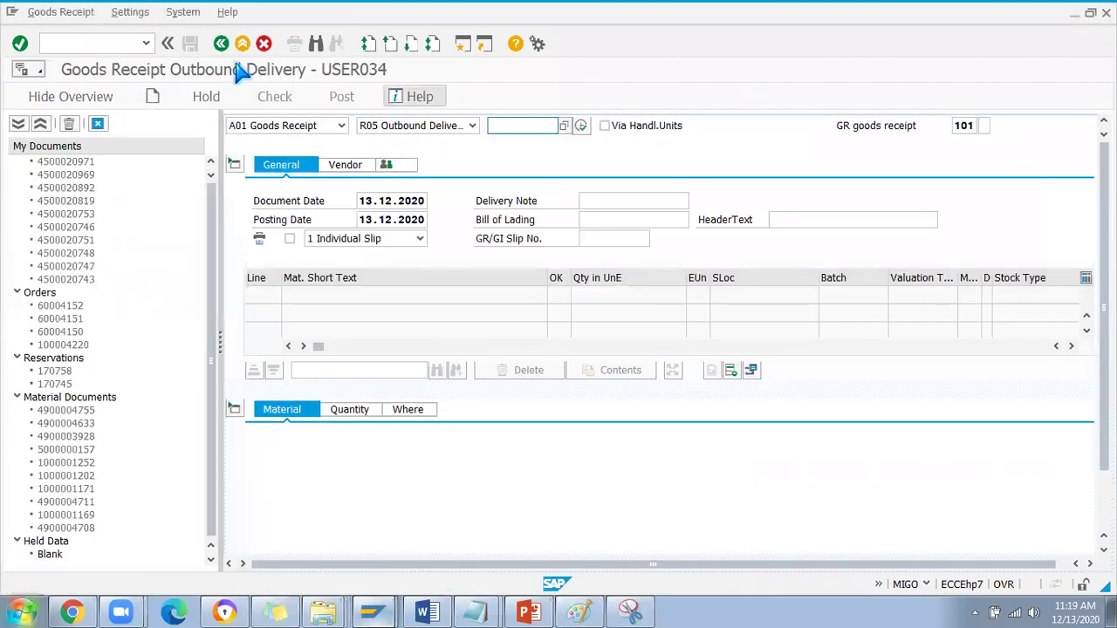
key("F3")
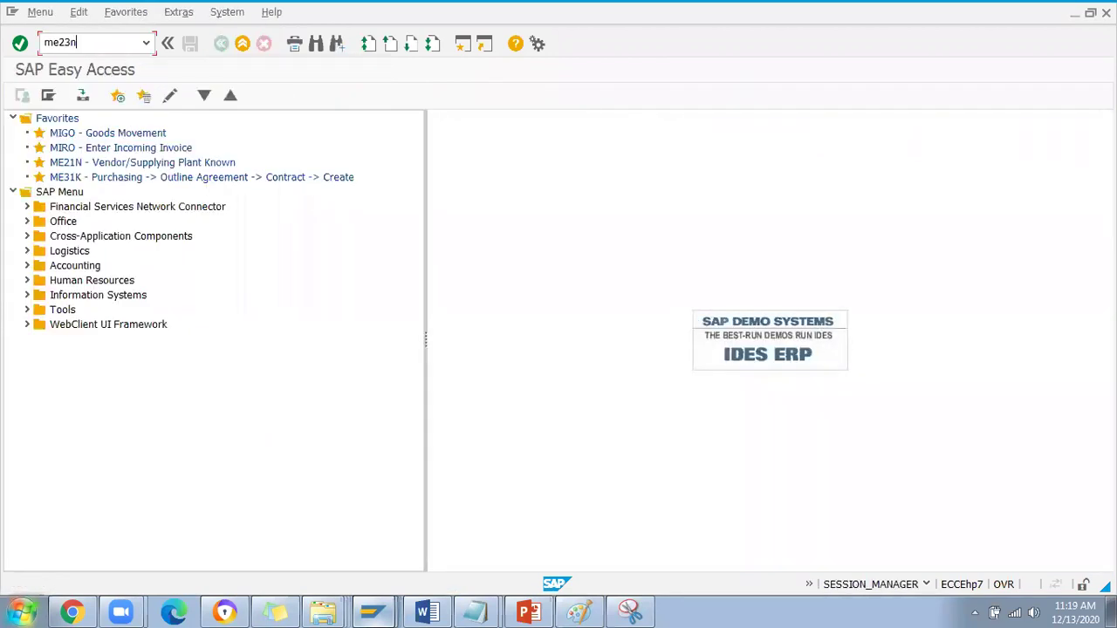
key("Return")
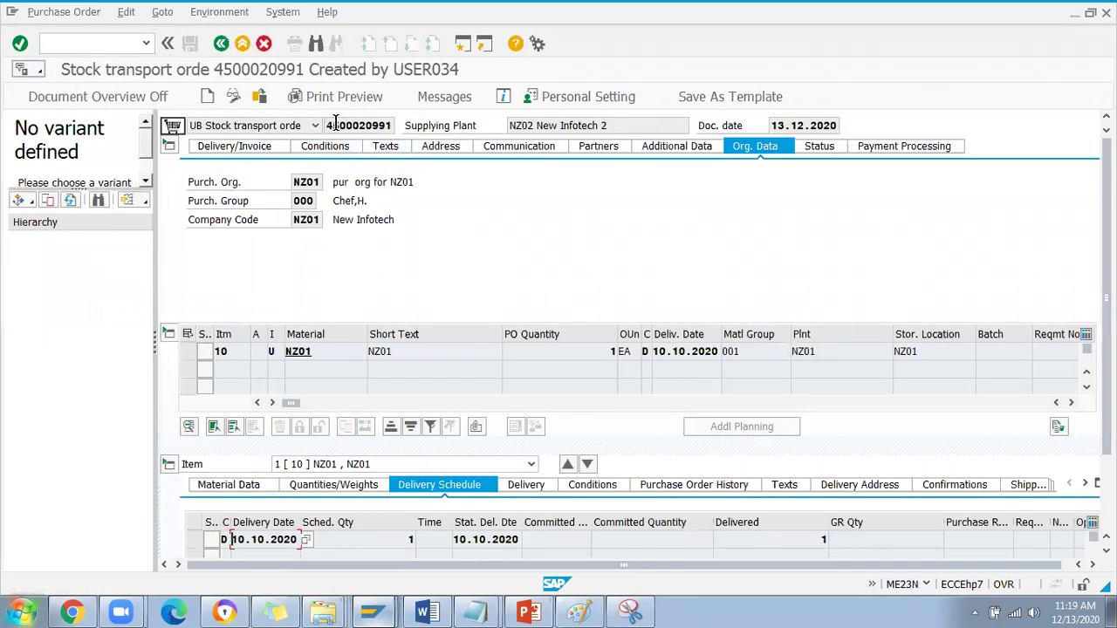
left_click(711, 486)
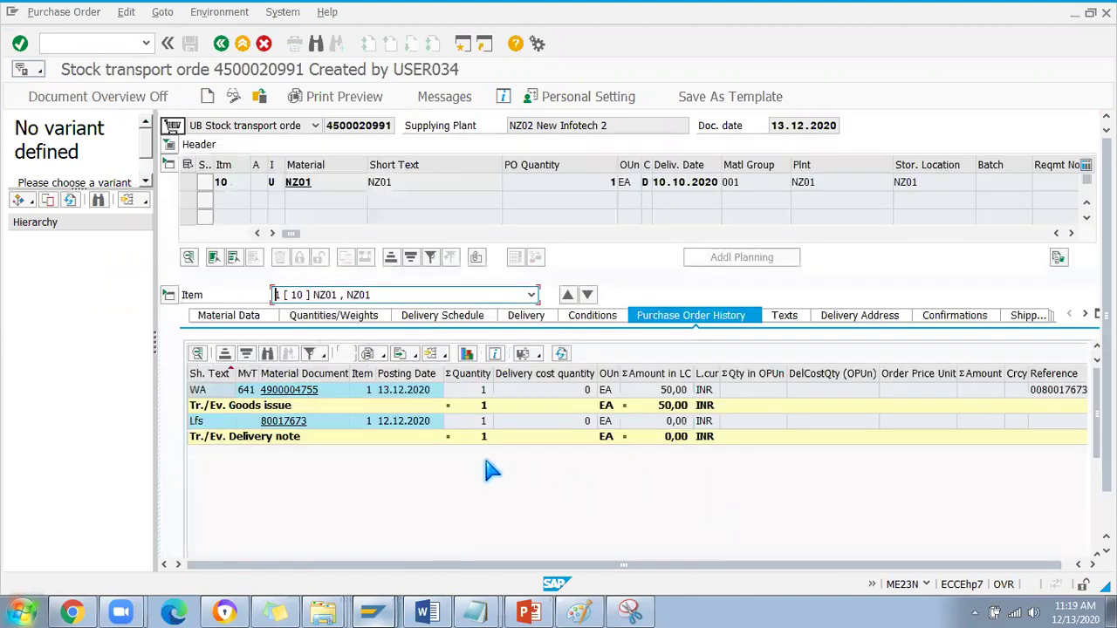
Copy the delivery note number from the purchase order history, run MB5T for material NZ01's stock in transit, and return to the selection.
left_click(395, 423)
left_click(395, 423)
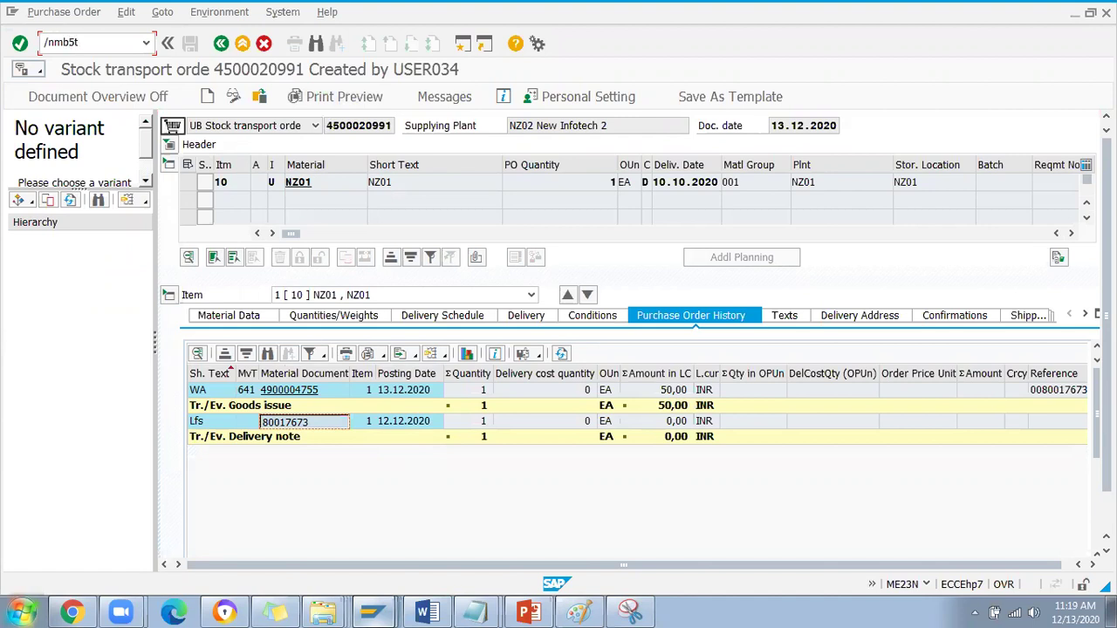
key("Return")
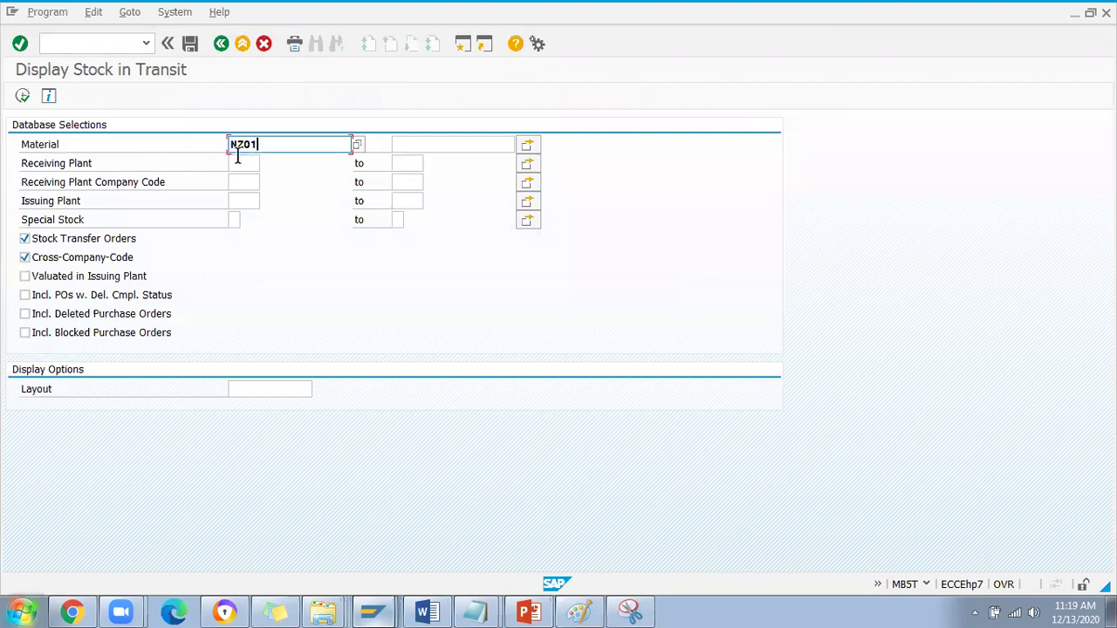
left_click(22, 95)
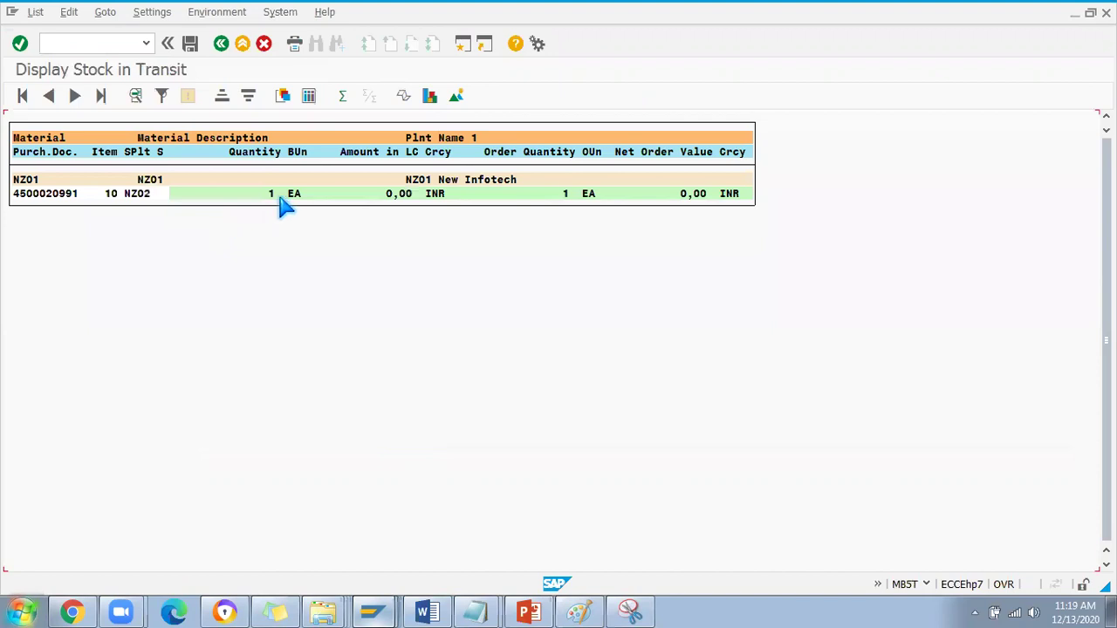
left_click(272, 196)
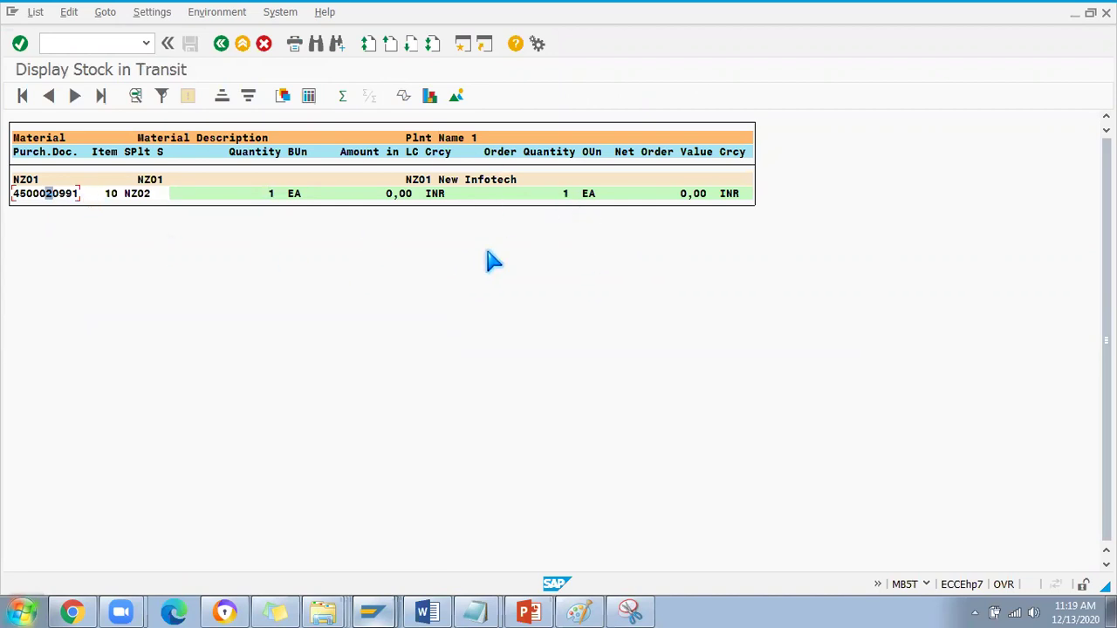
left_click(221, 43)
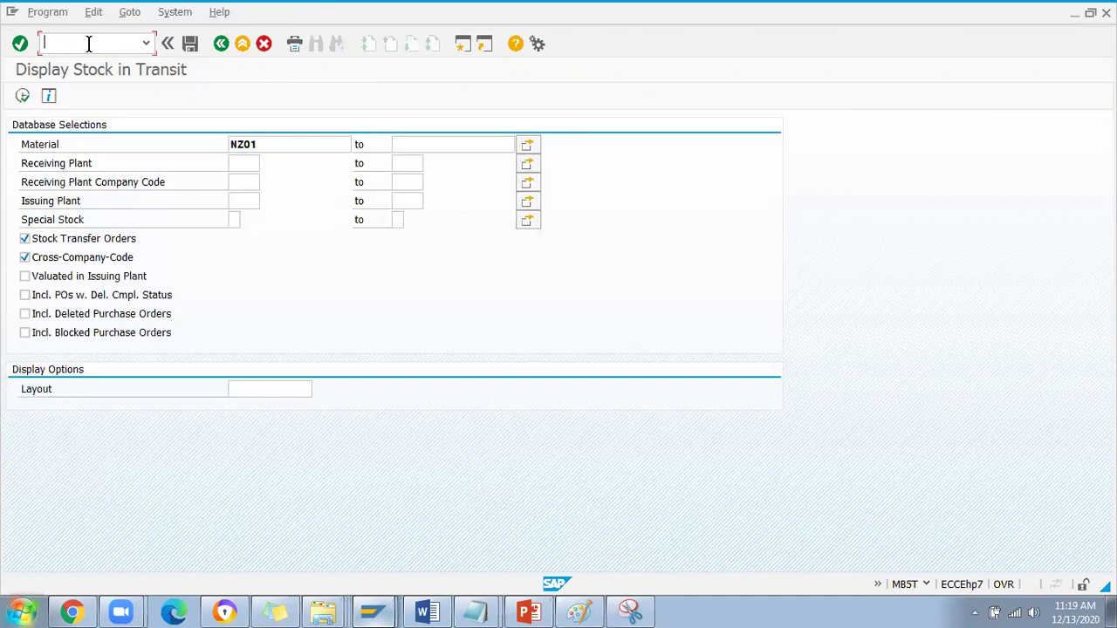
Start MIGO and load outbound delivery 80017673 as the goods receipt reference.
type("/nmigo")
key("Return")
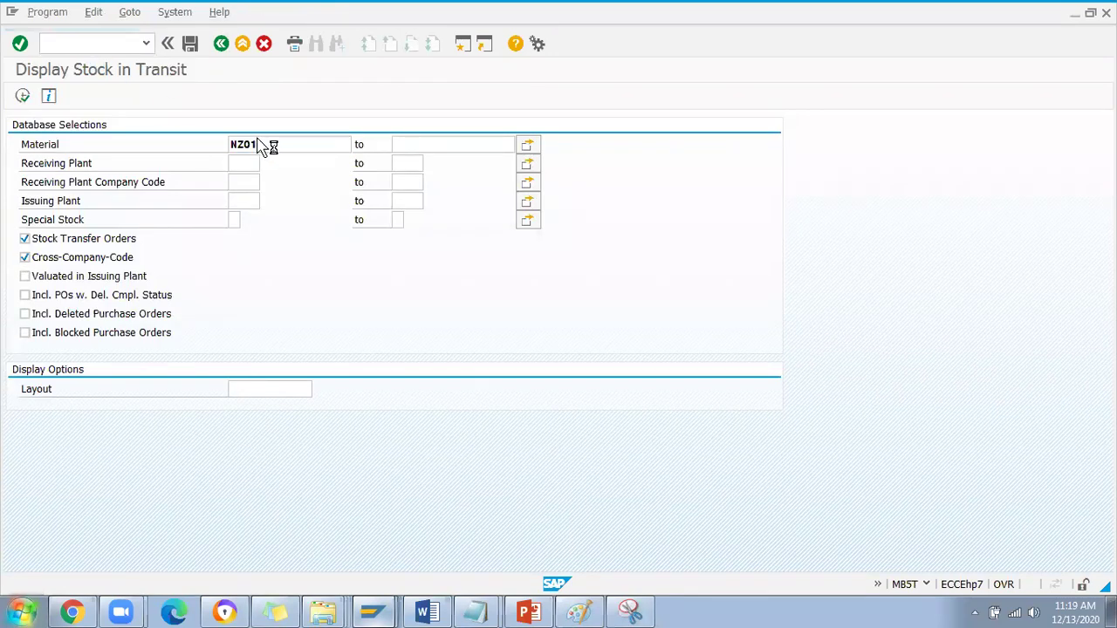
left_click(98, 123)
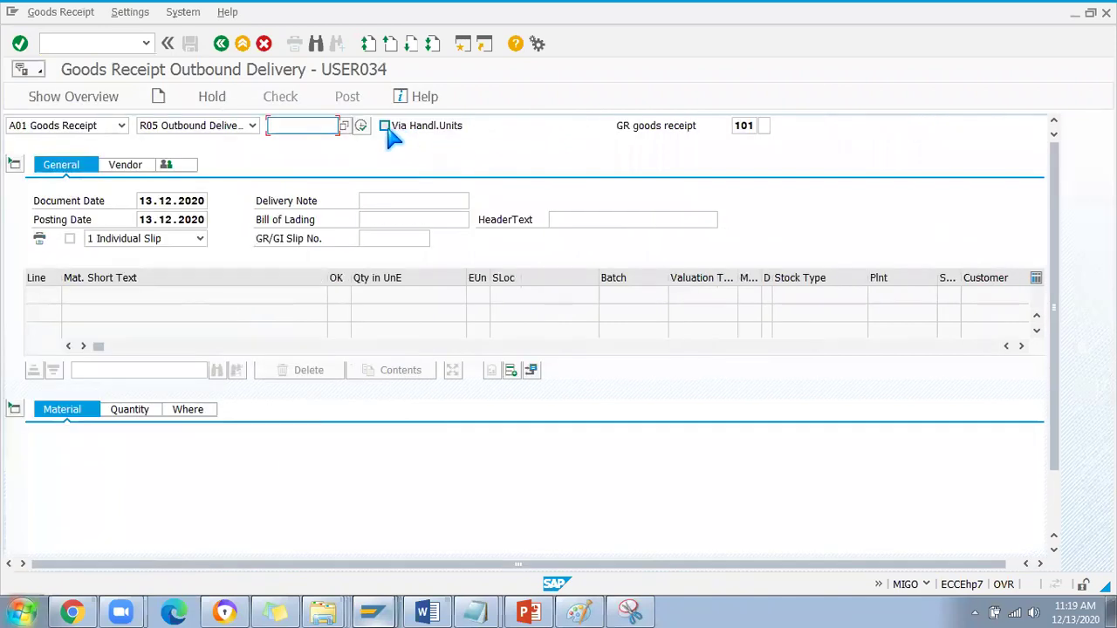
type("80017673")
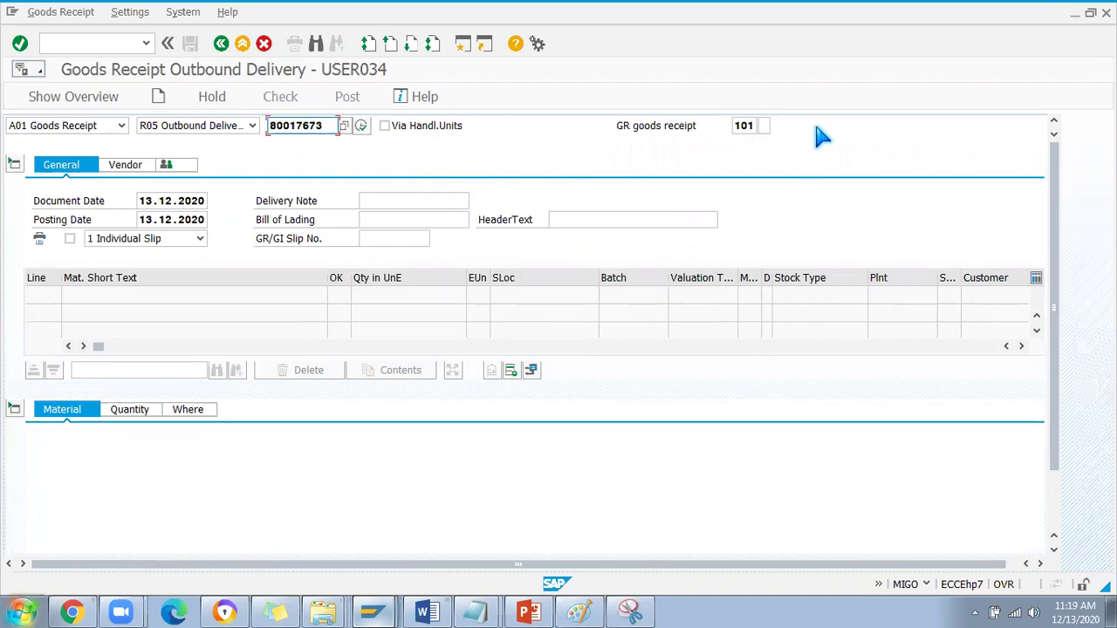
key("Return")
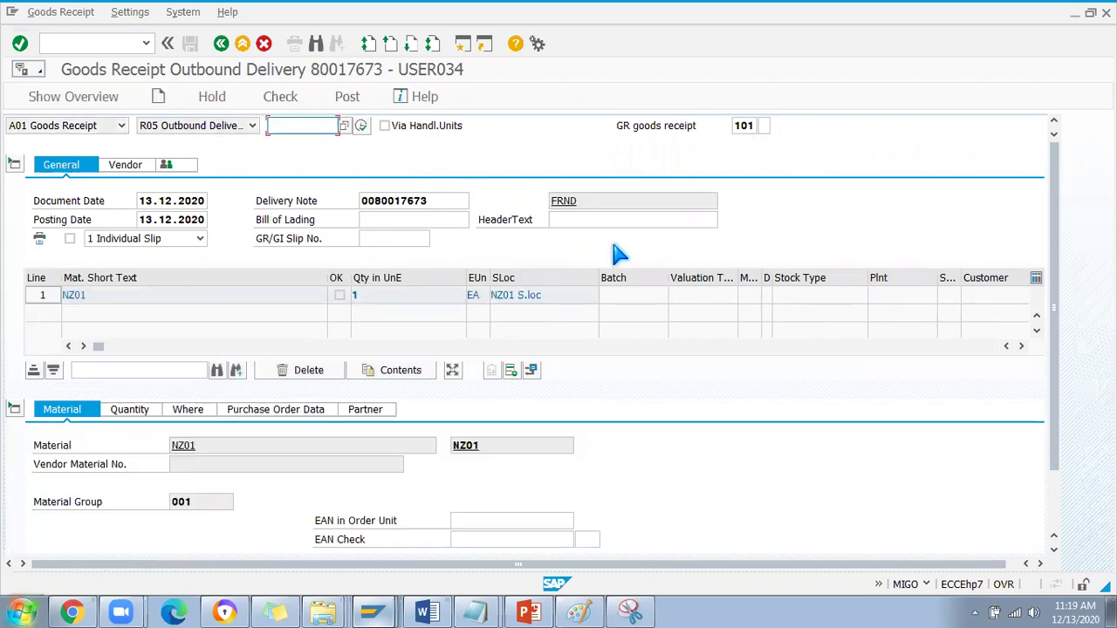
Review the goods receipt item's quantity, destination plant and storage location.
left_click(127, 410)
left_click(185, 410)
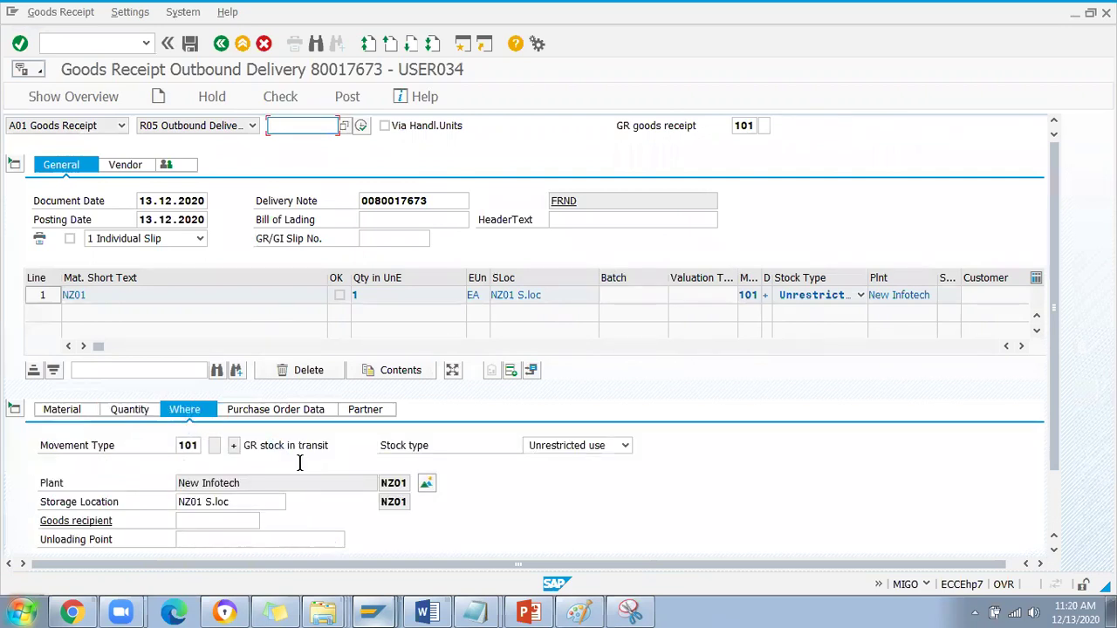
left_click(237, 501)
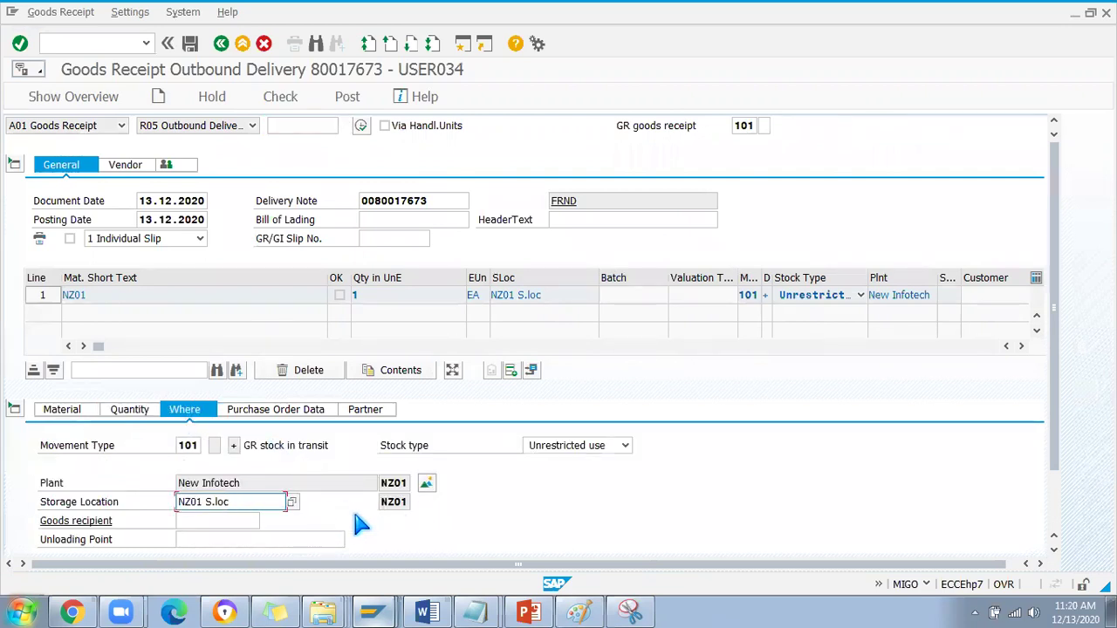
left_click(381, 504)
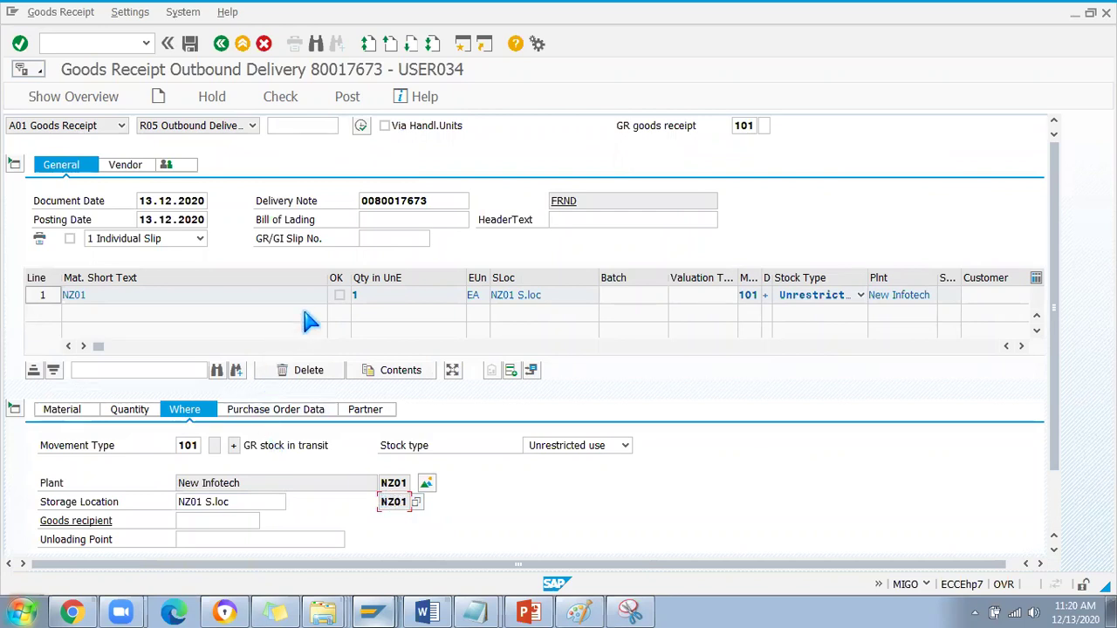
Display outbound delivery 80017673 in the other session and review its item columns and goods movement data.
key("alt+Tab")
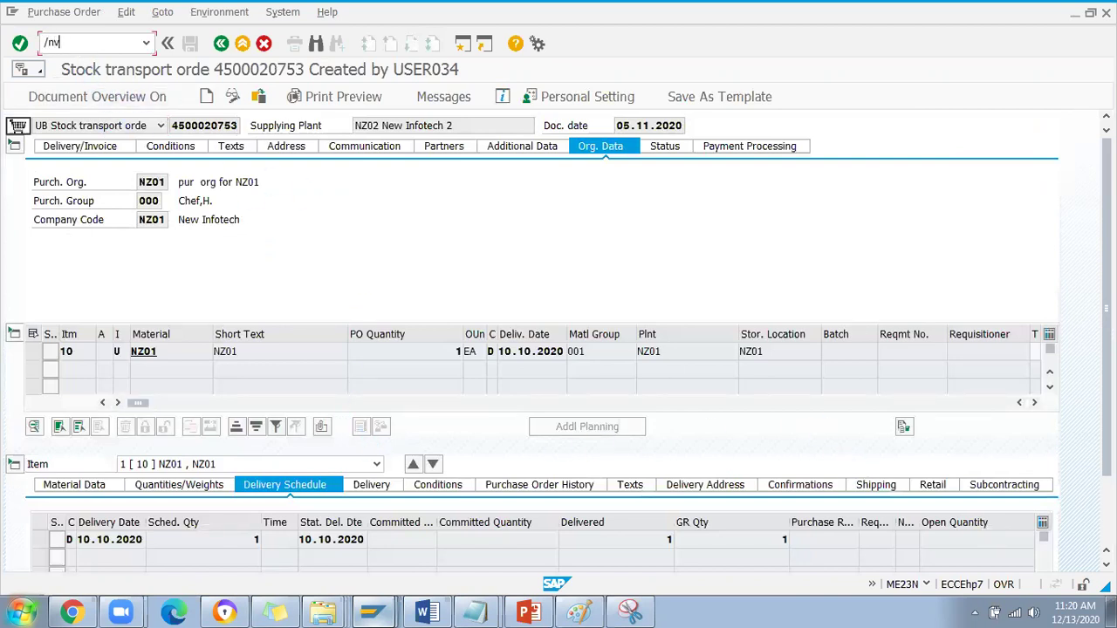
key("Return")
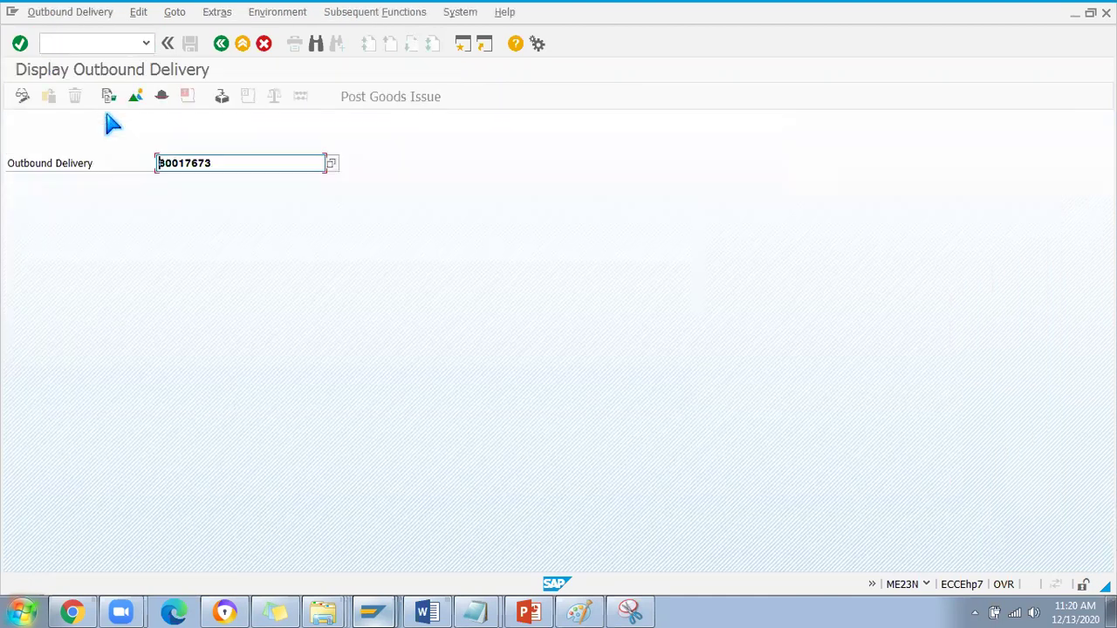
key("Return")
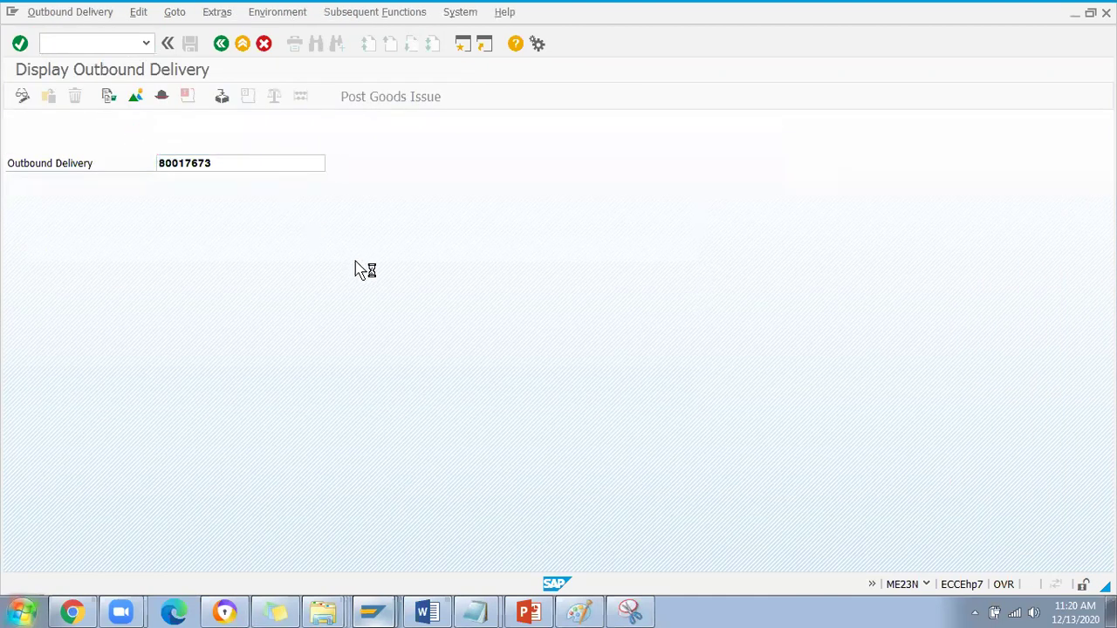
left_click_drag(235, 491, 733, 478)
left_click(439, 185)
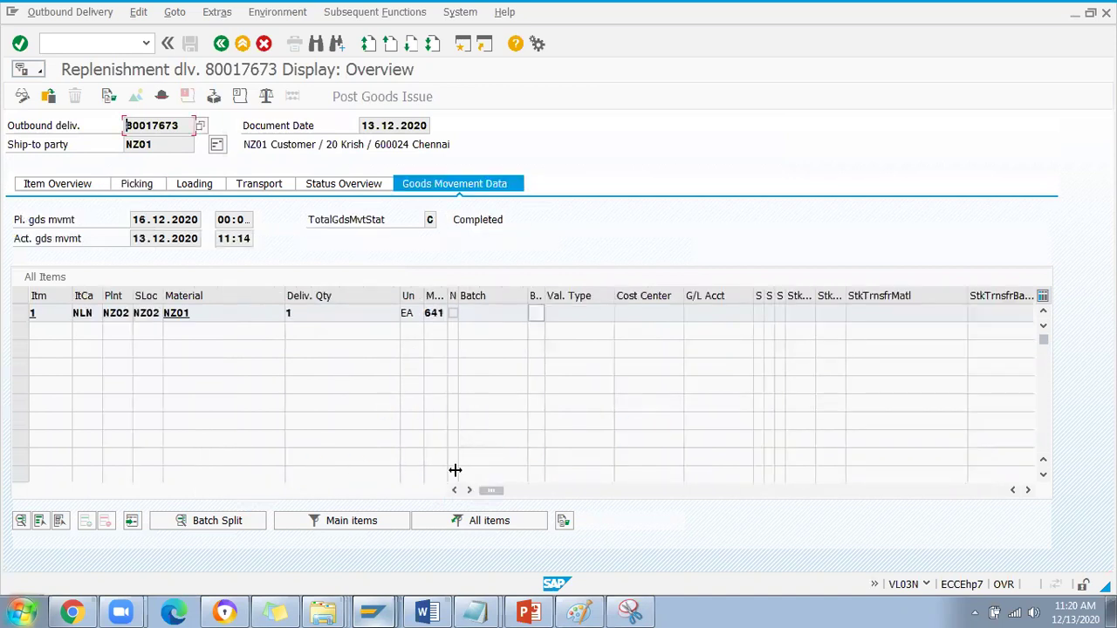
left_click_drag(491, 490, 434, 479)
Examine the picking and loading data of the outbound delivery item across all columns.
left_click(135, 183)
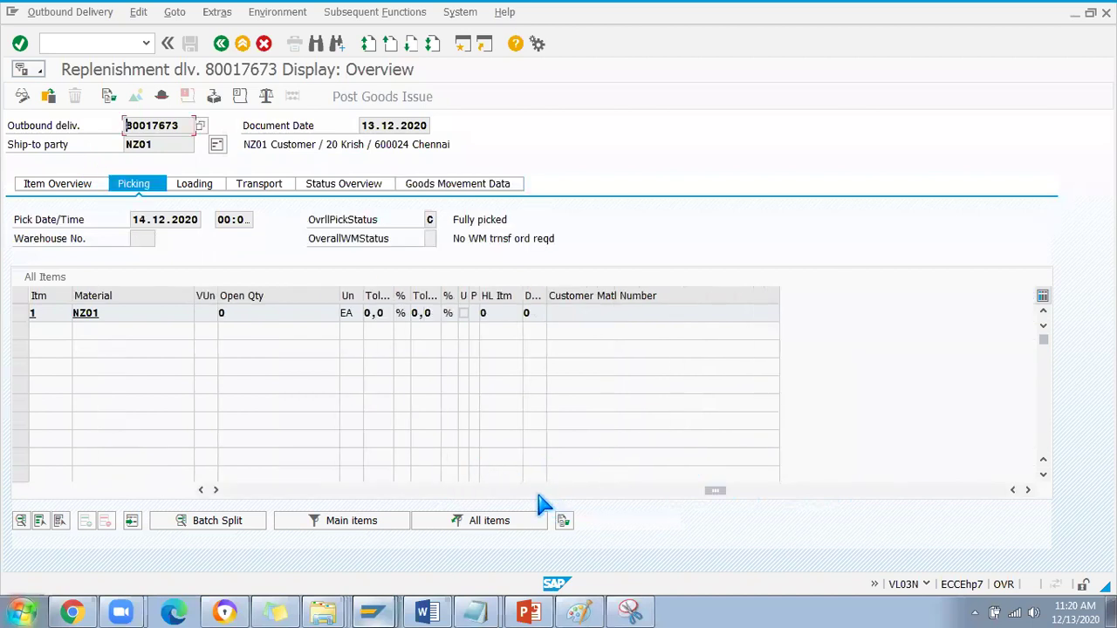
left_click_drag(713, 489, 234, 487)
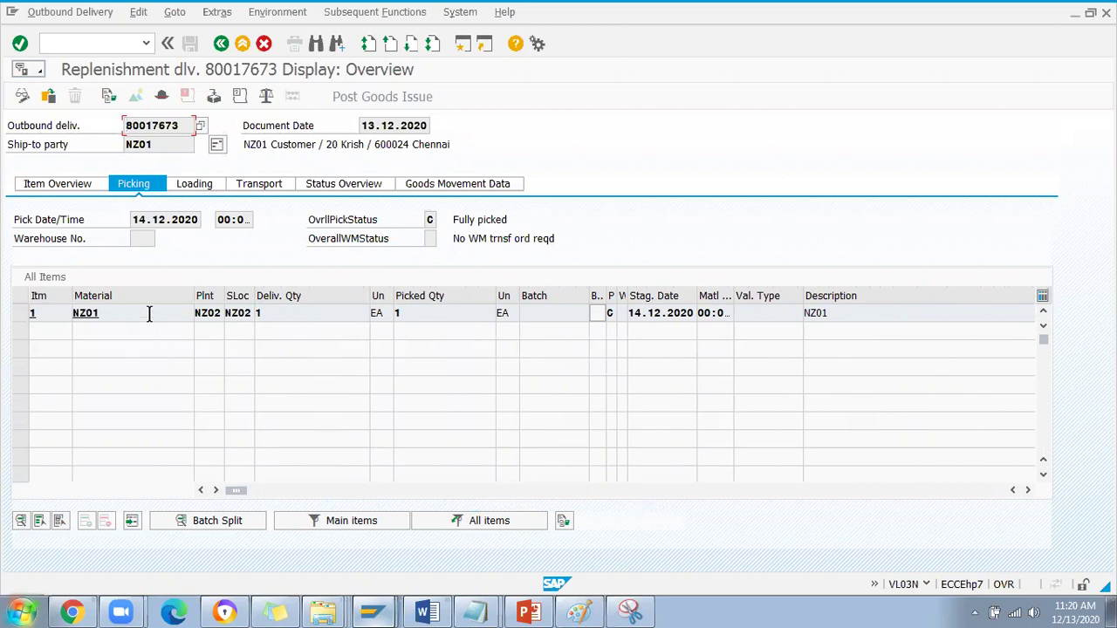
left_click(91, 180)
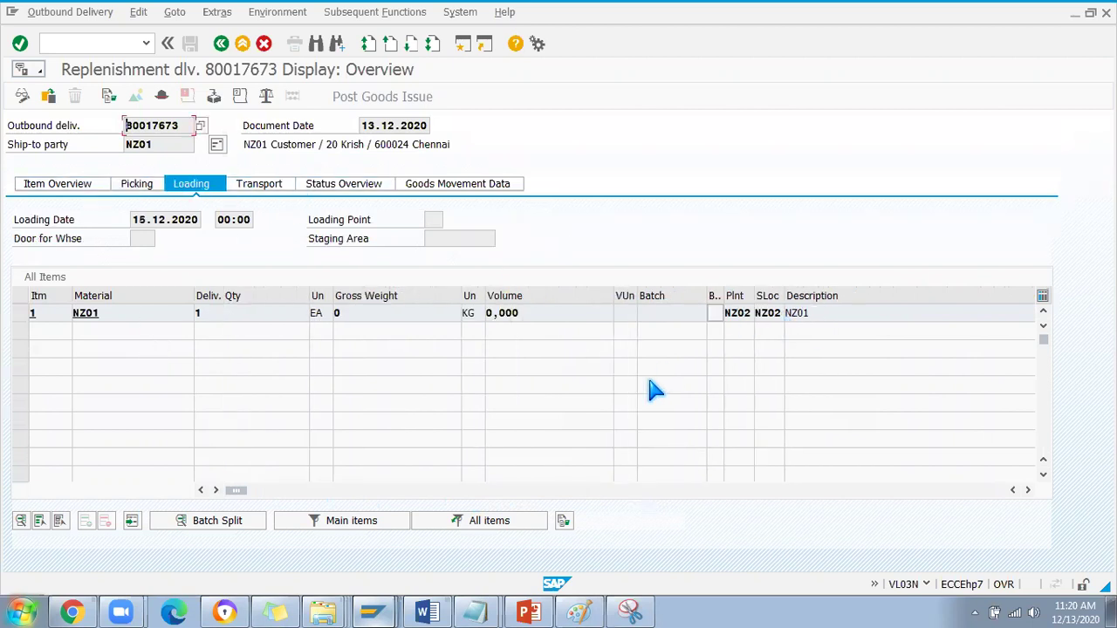
left_click_drag(236, 490, 169, 471)
Examine the item overview of the outbound delivery, checking every column for plant and storage location.
left_click(56, 188)
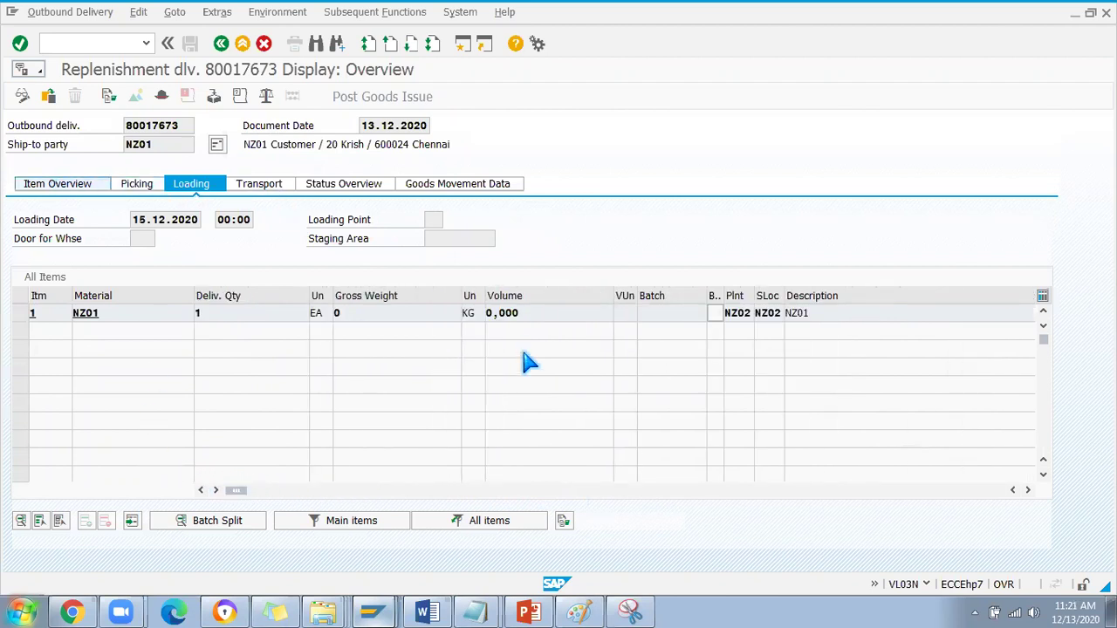
left_click(1028, 489)
left_click(1027, 489)
left_click(1028, 489)
left_click(1028, 489)
left_click(1028, 490)
left_click(1028, 489)
left_click(1027, 489)
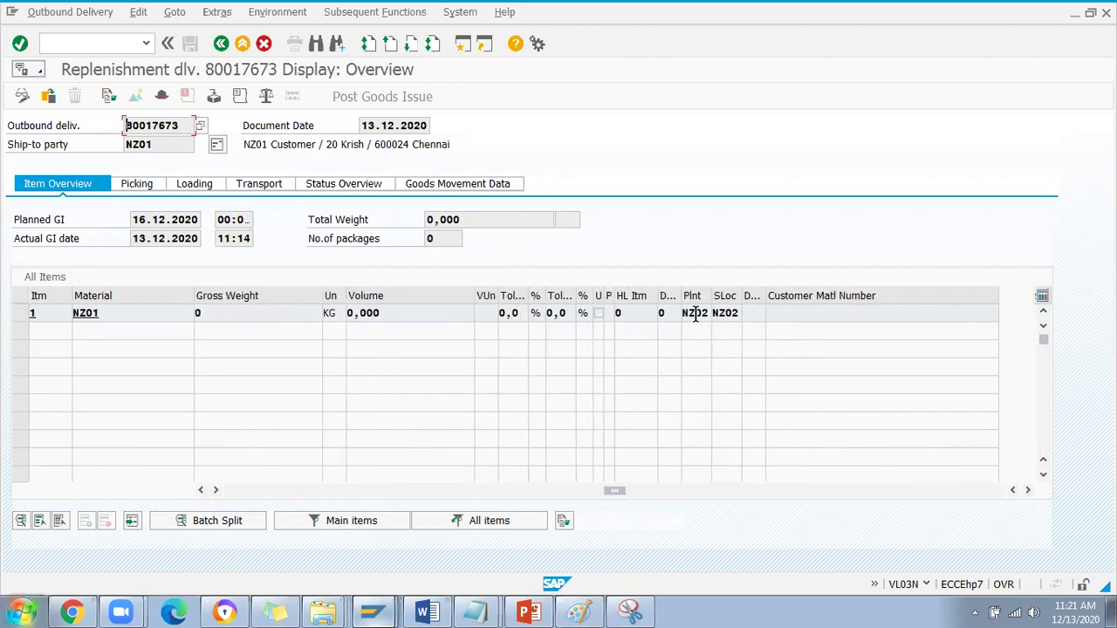
left_click(1028, 489)
left_click(1028, 490)
left_click_drag(686, 491, 171, 476)
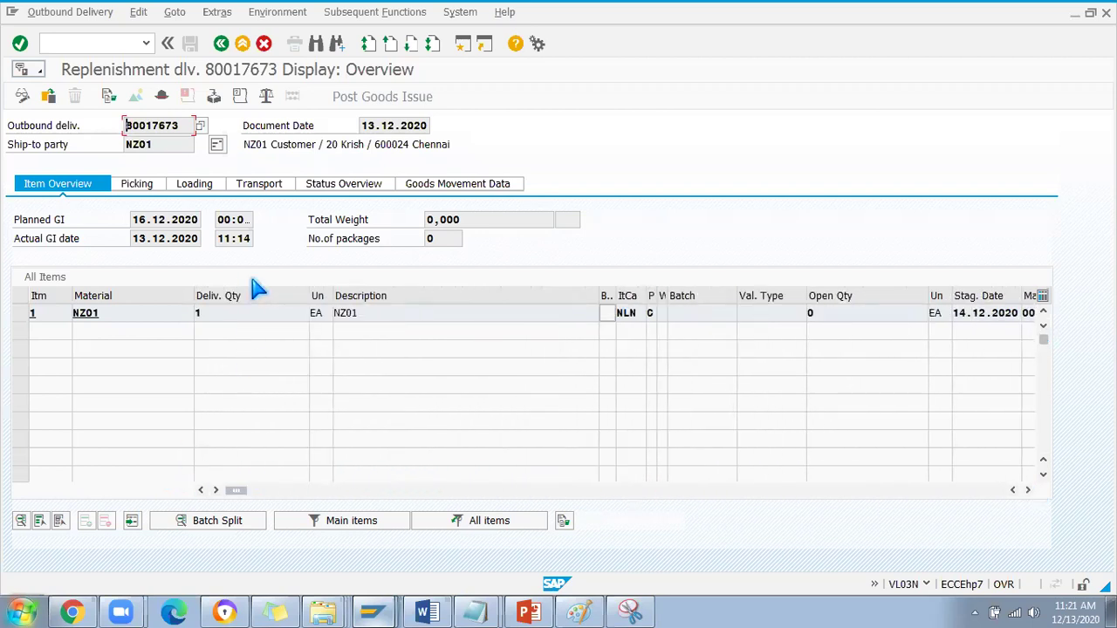
Check the goods movement data of the outbound delivery again and return to the goods receipt session.
left_click(370, 186)
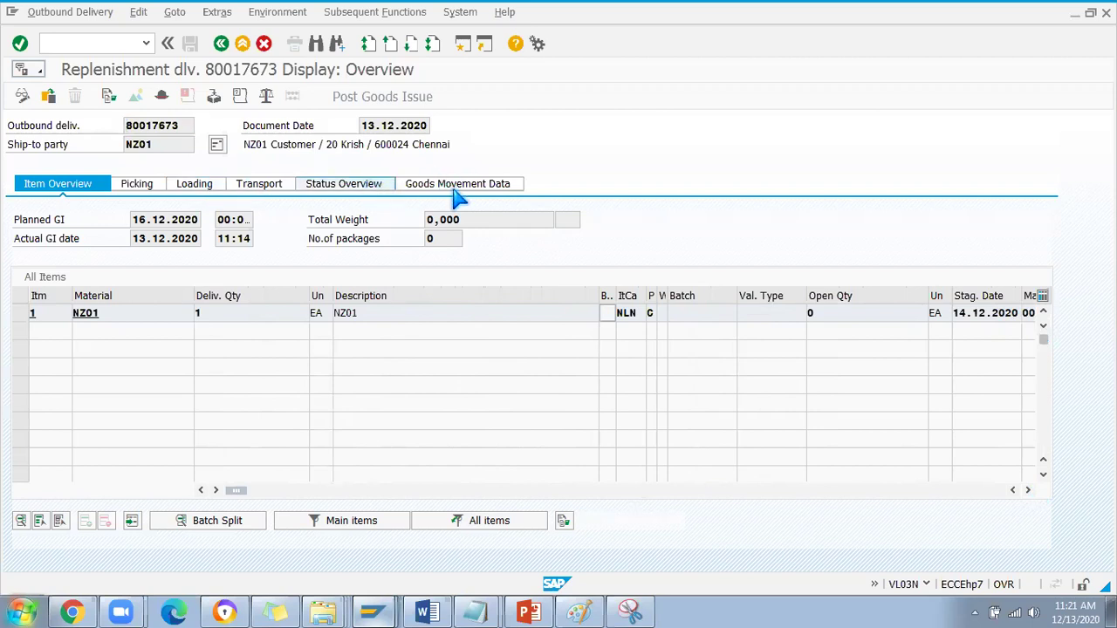
left_click(443, 191)
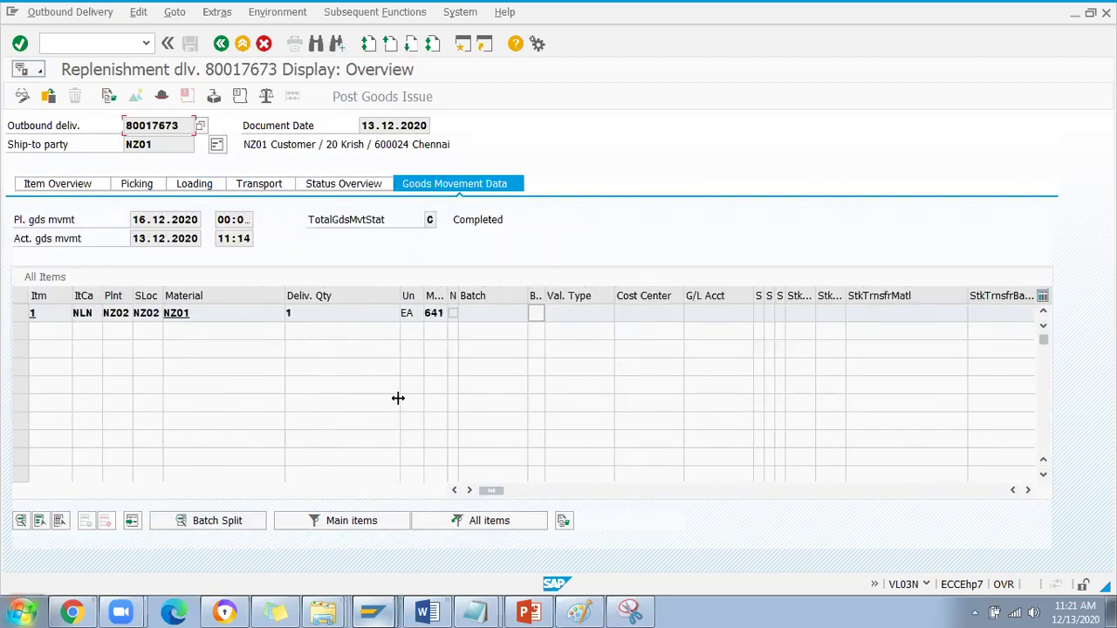
left_click_drag(491, 490, 448, 490)
key("alt+Tab")
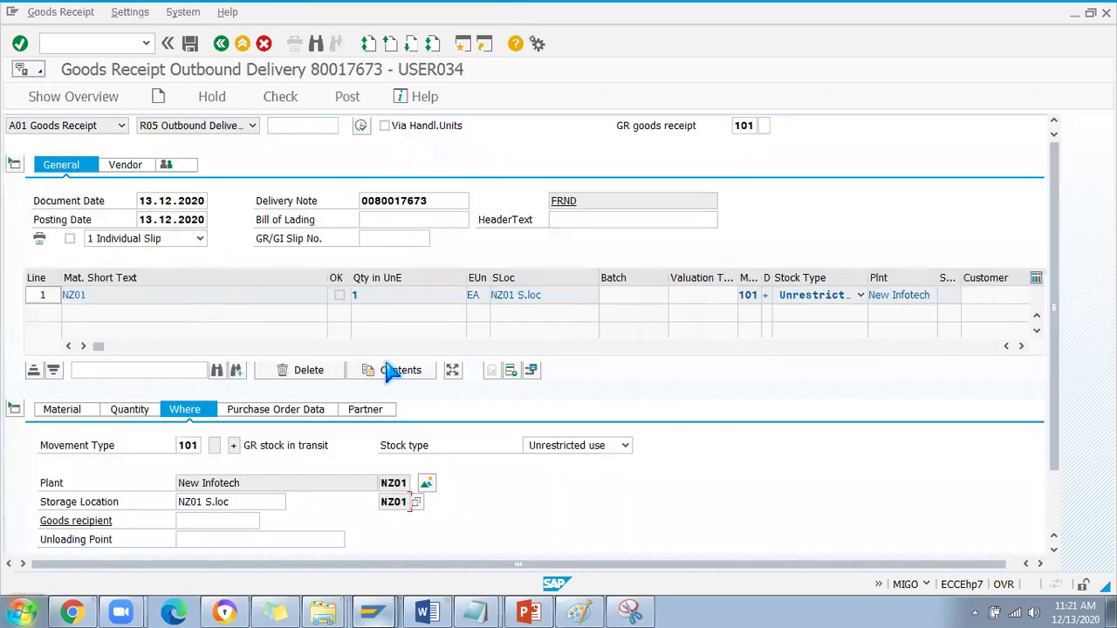
Display the stock transport order with ME23N in another session, check the item's storage location, and return to the goods receipt.
key("alt+Tab")
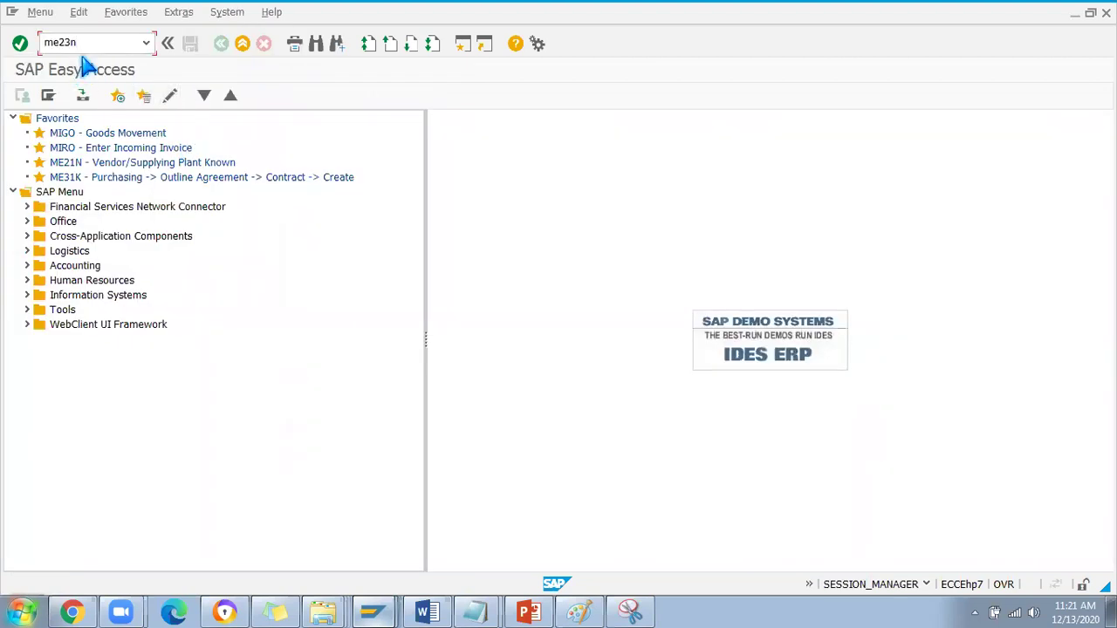
key("Return")
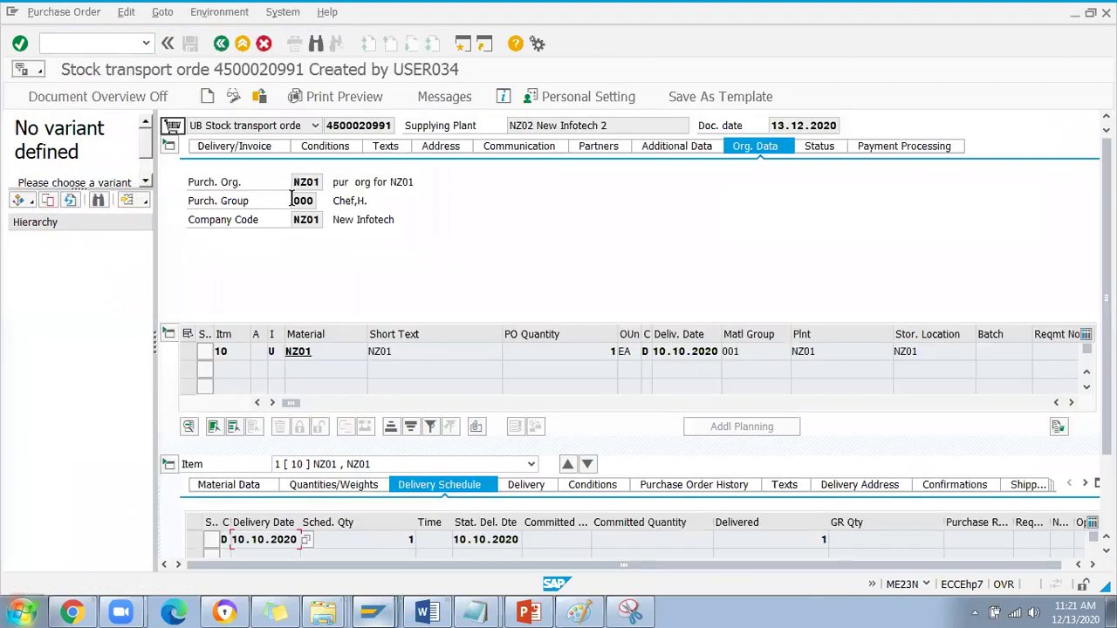
left_click_drag(290, 402, 425, 406)
left_click(533, 351)
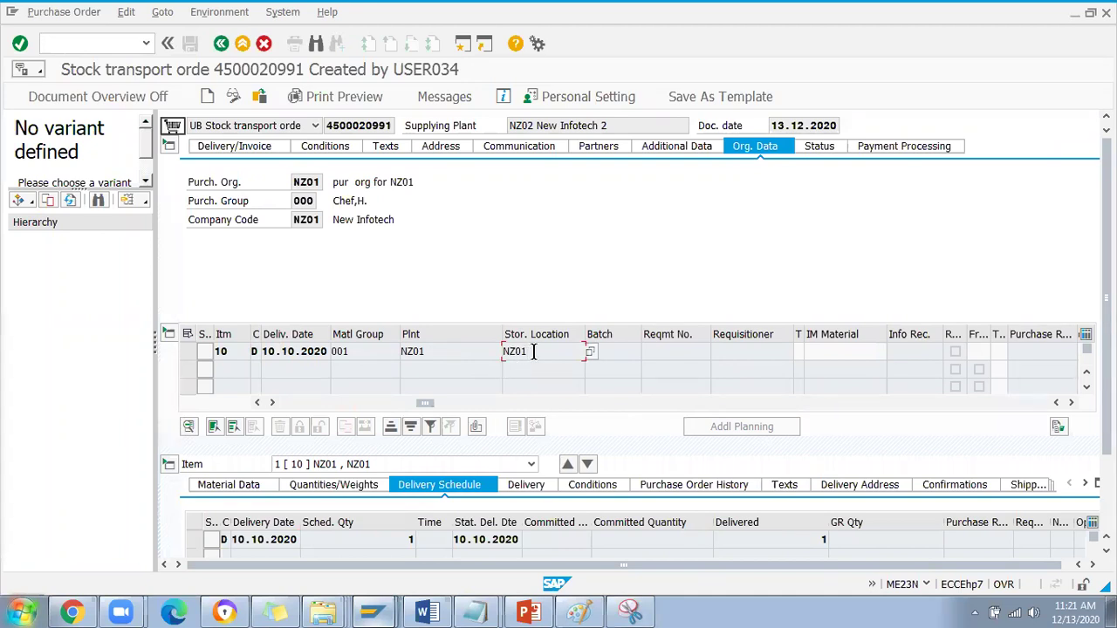
key("alt+Tab")
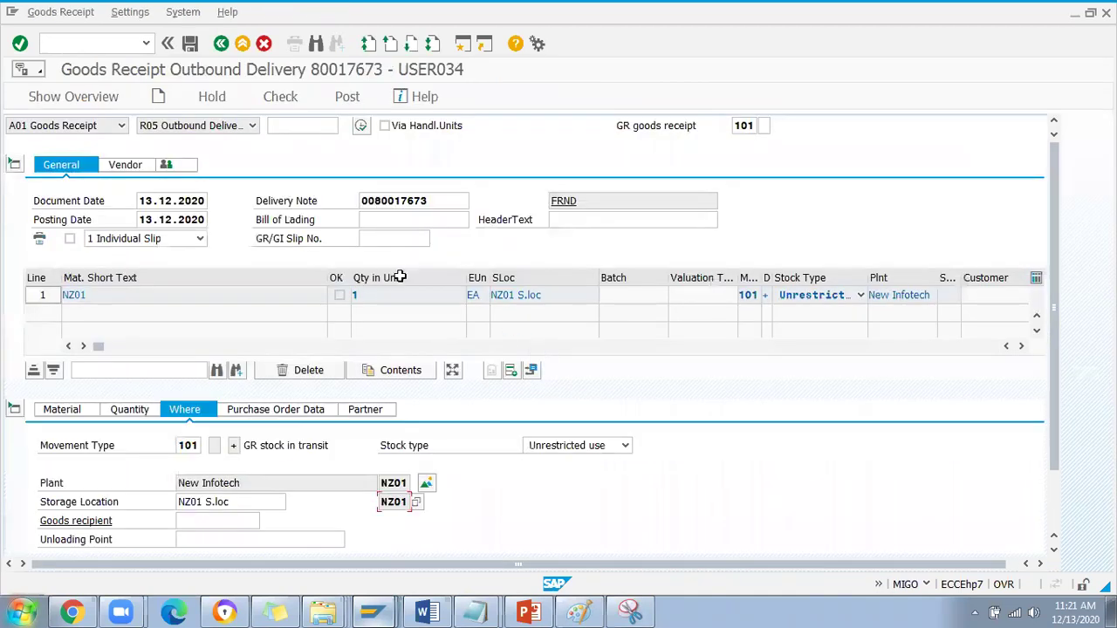
Check the storage location of the goods receipt item and mark the item as OK.
left_click(244, 504)
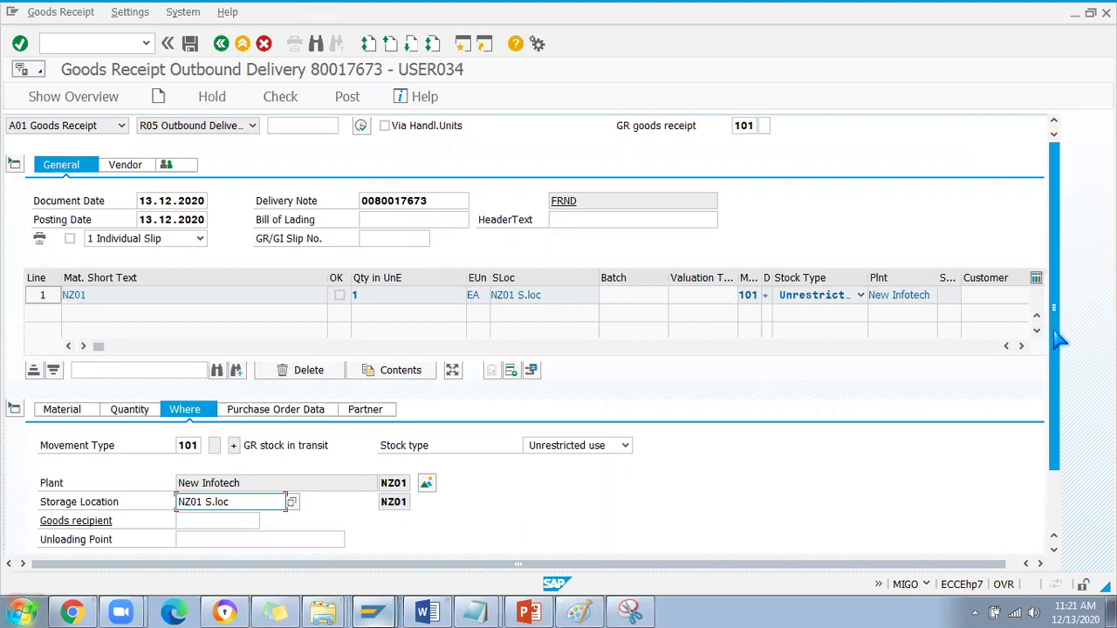
scroll(1054, 332, "down", 2)
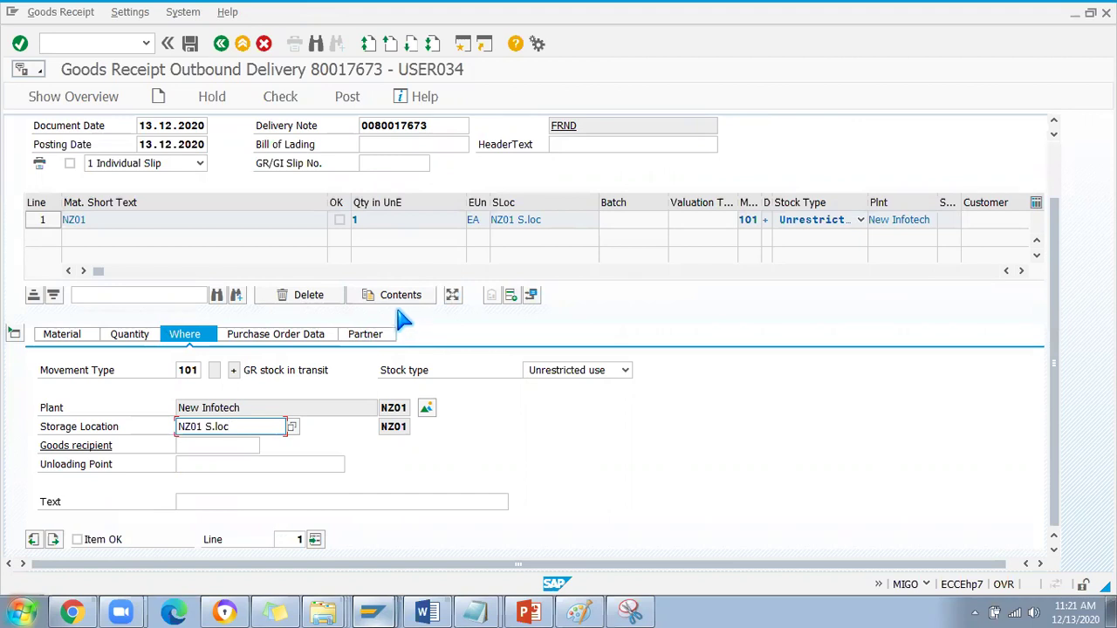
left_click(77, 539)
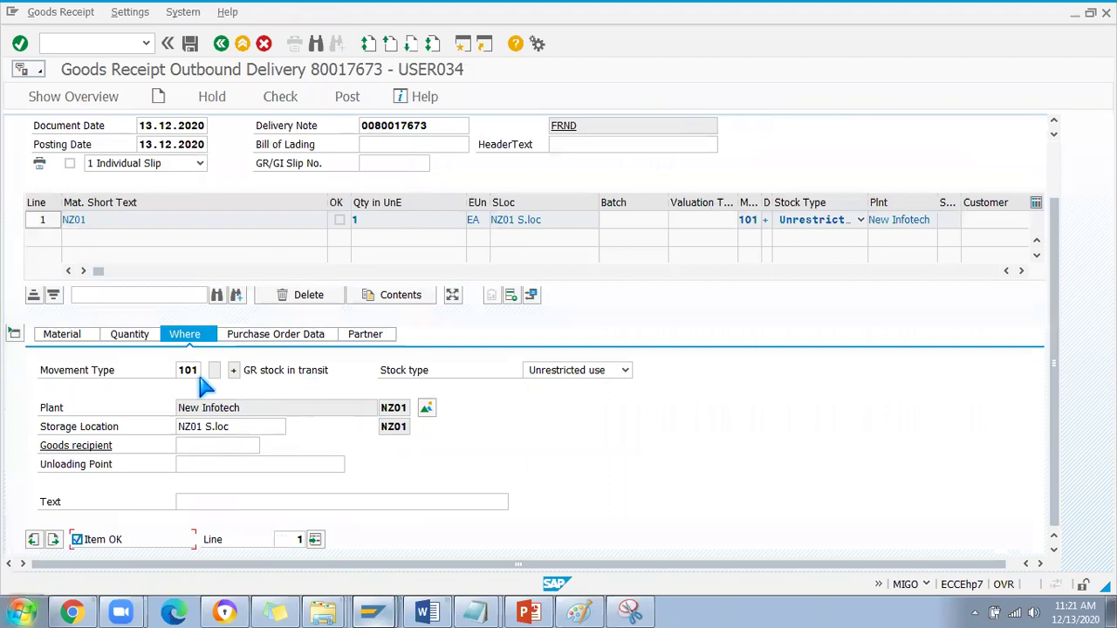
Open the stock transport order from the goods receipt item's purchase order data, review it, and return.
left_click(275, 337)
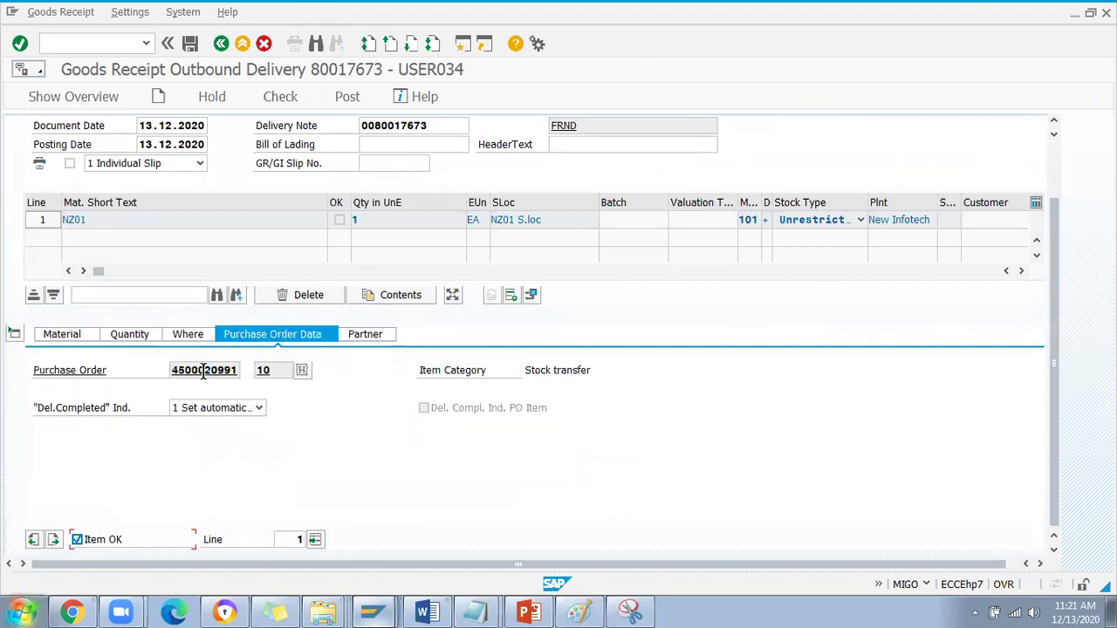
double_click(204, 371)
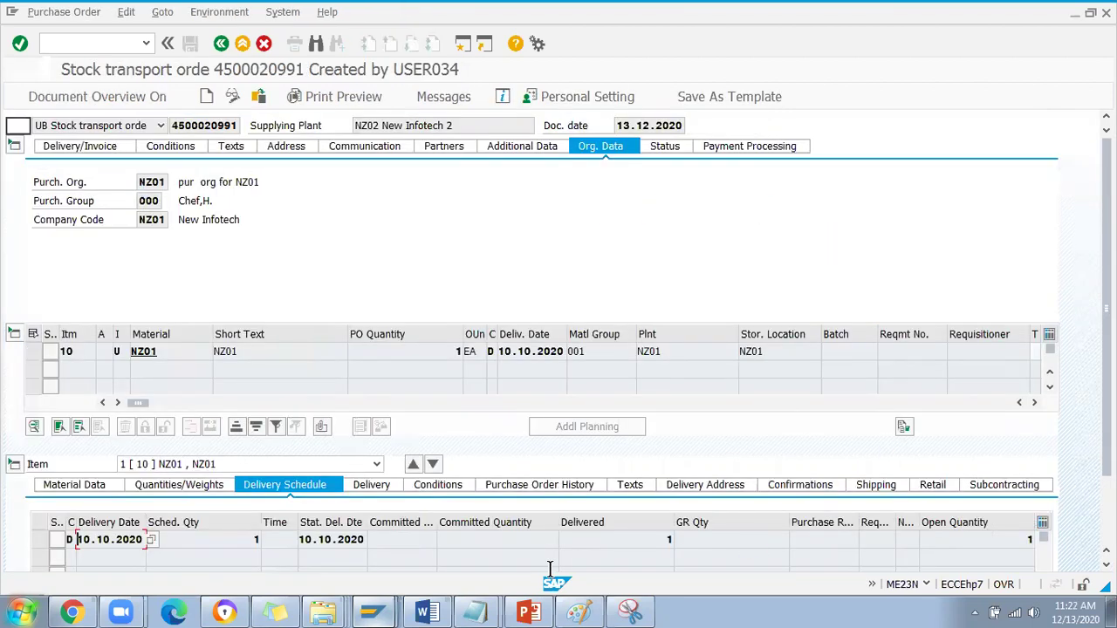
key("F3")
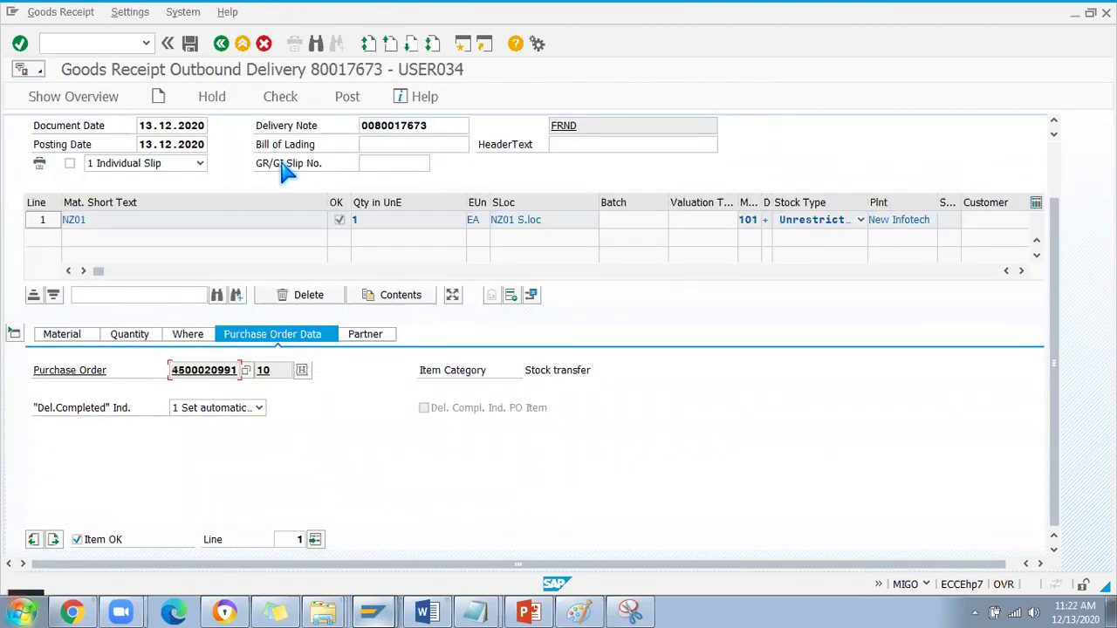
Post the goods receipt for the outbound delivery.
scroll(1056, 237, "up", 3)
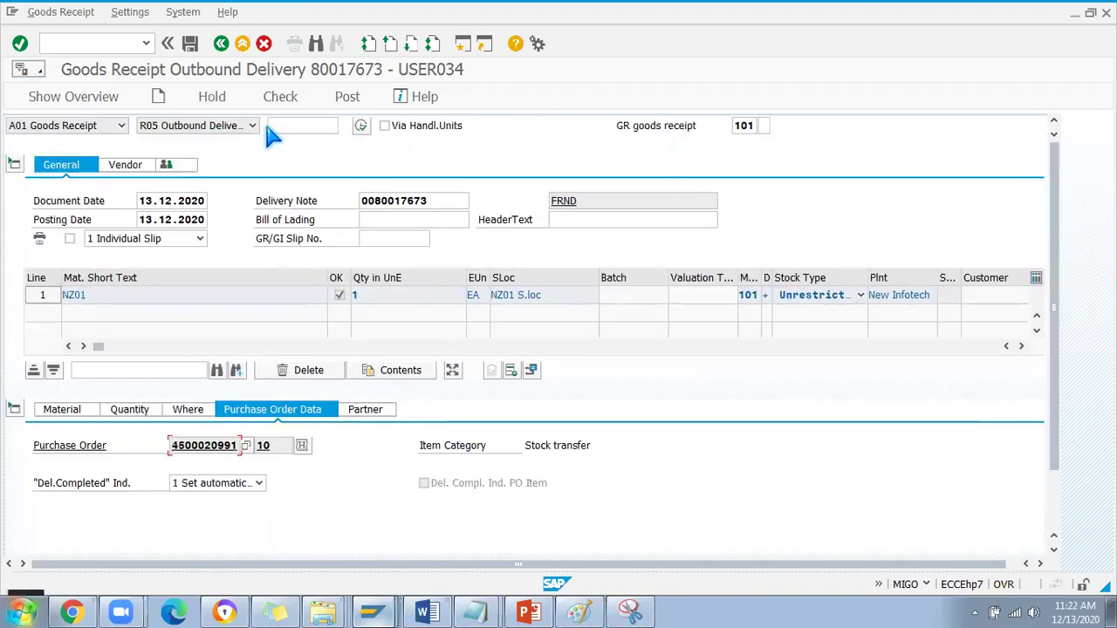
left_click(255, 101)
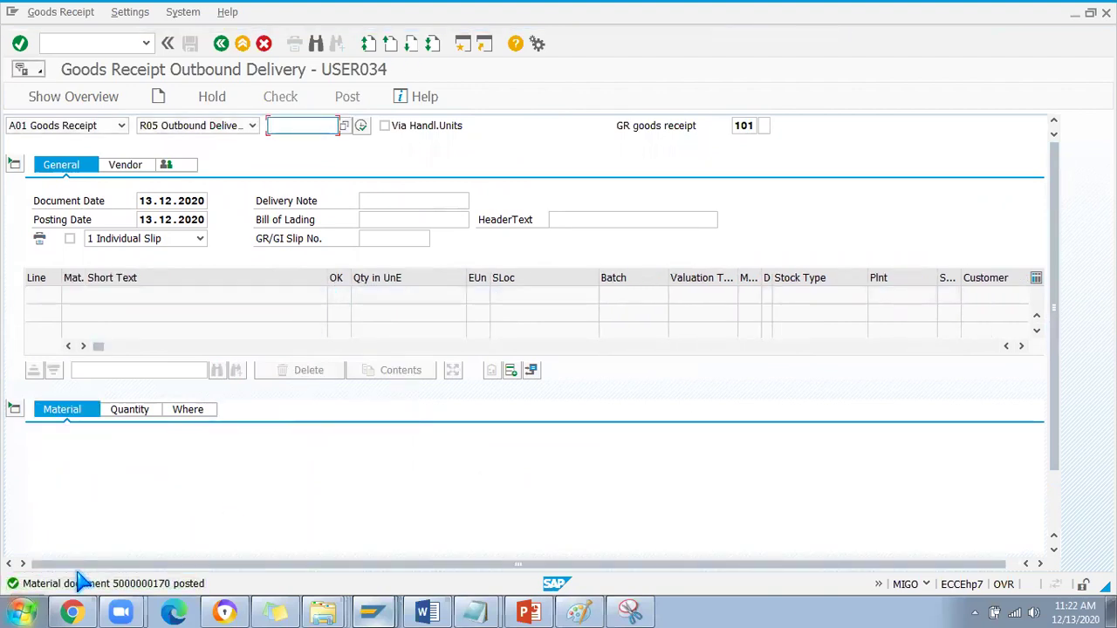
Switch to the stock transport order session, reload the order, and review the item's purchase order history.
key("alt+Tab")
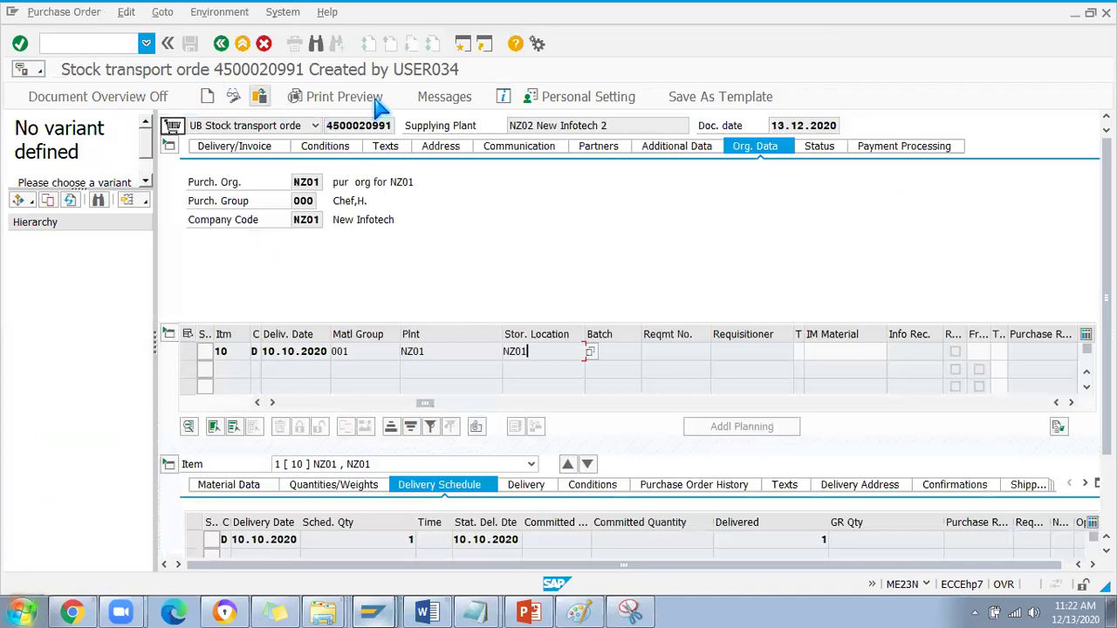
left_click(259, 96)
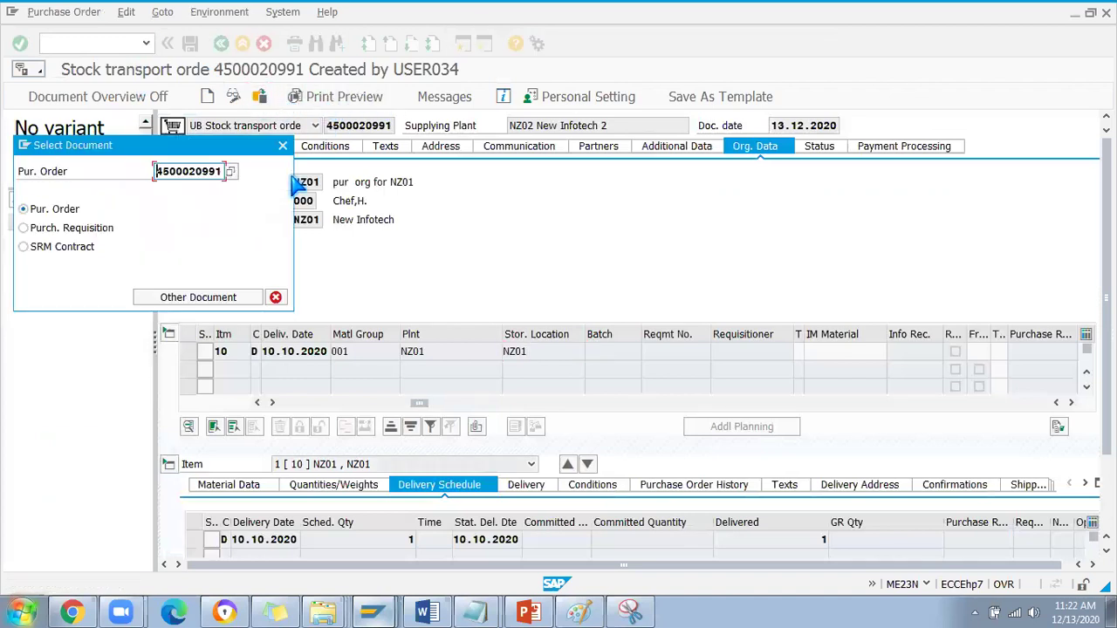
left_click(545, 351)
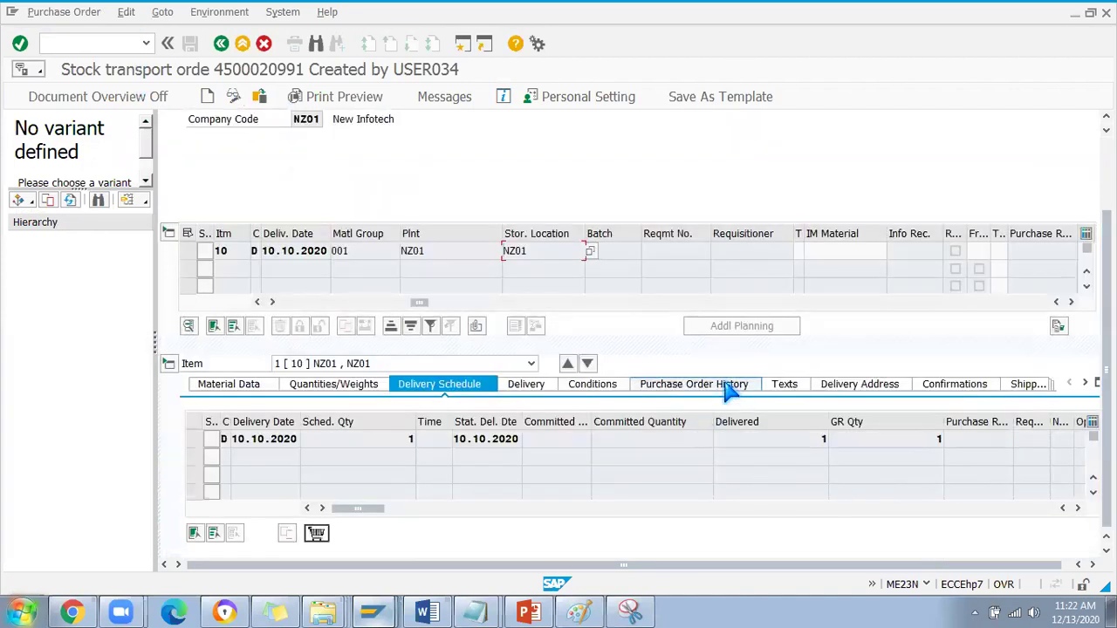
left_click(732, 385)
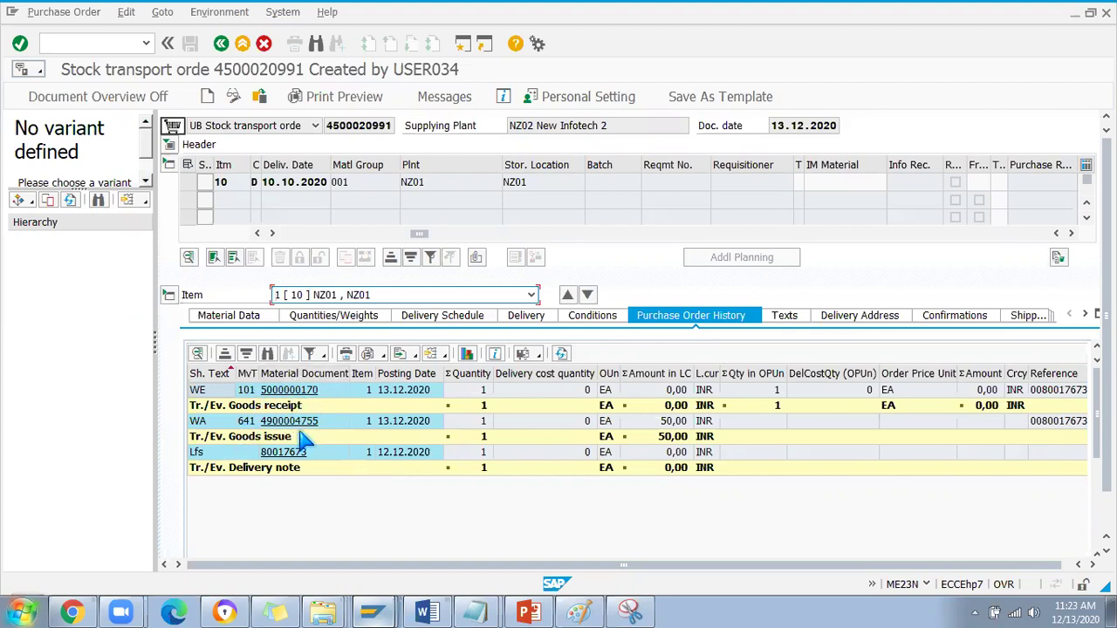
Start a blank Notepad note without saving the old one, enter VL09, and close it unsaved.
left_click(436, 556)
left_click(195, 32)
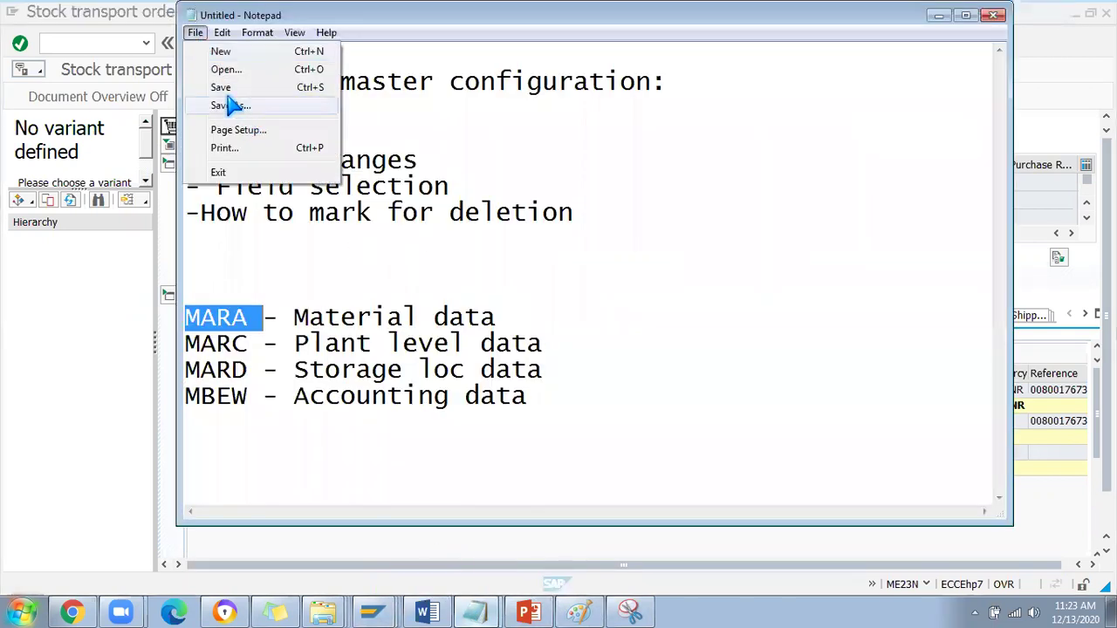
left_click(223, 53)
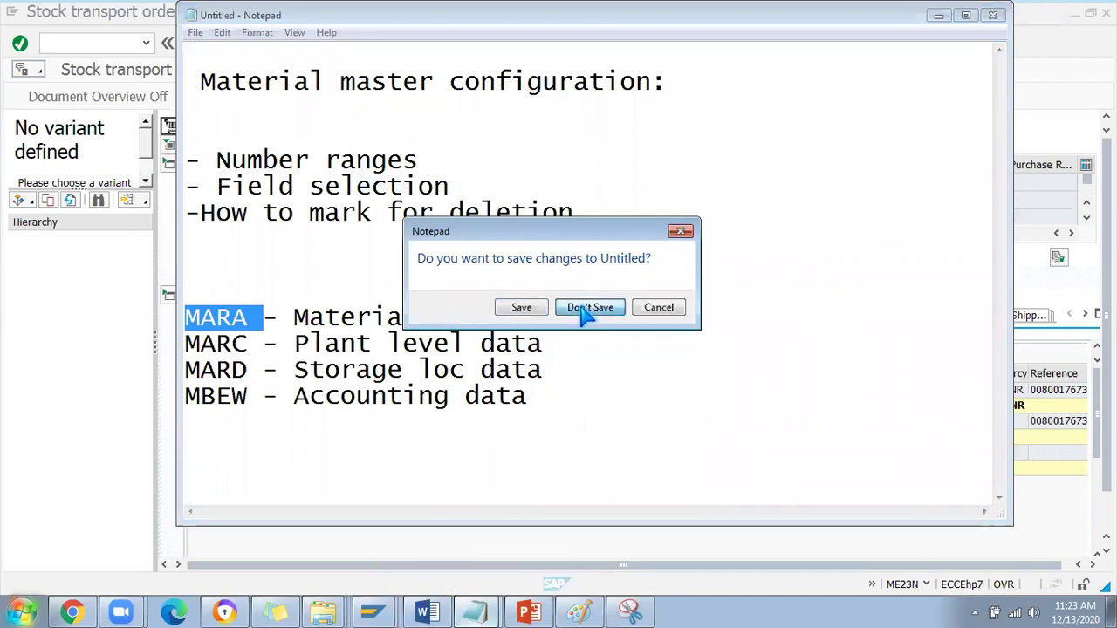
left_click(584, 309)
type("VL09")
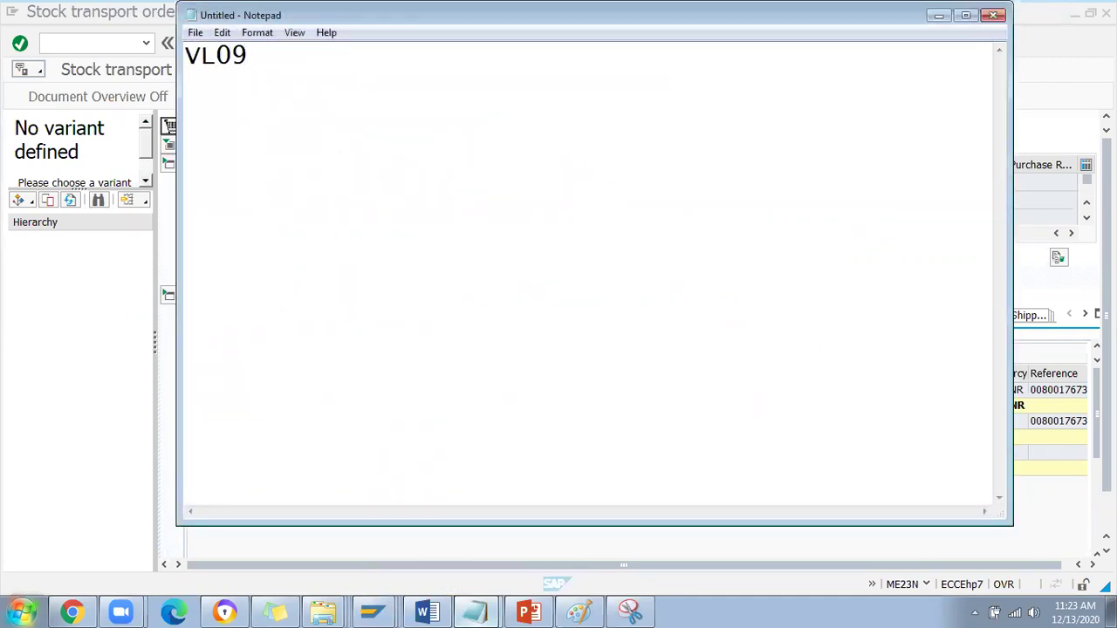
left_click(994, 16)
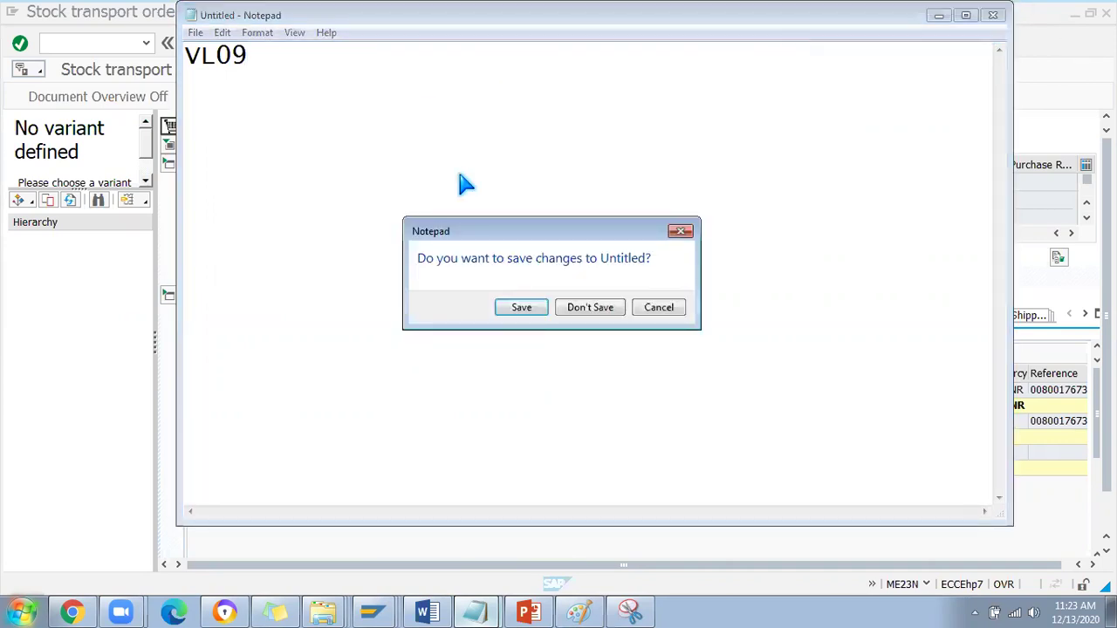
left_click(590, 307)
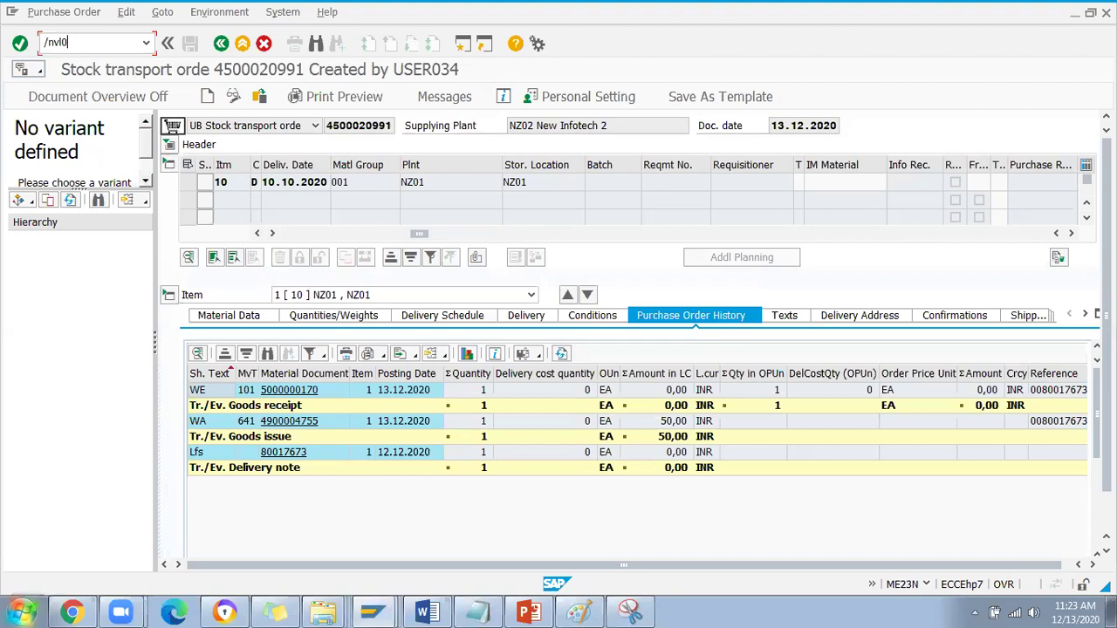
Start transaction VL09 in the current session and list the outbound delivery for goods movement reversal.
type("/nvl09")
key("Return")
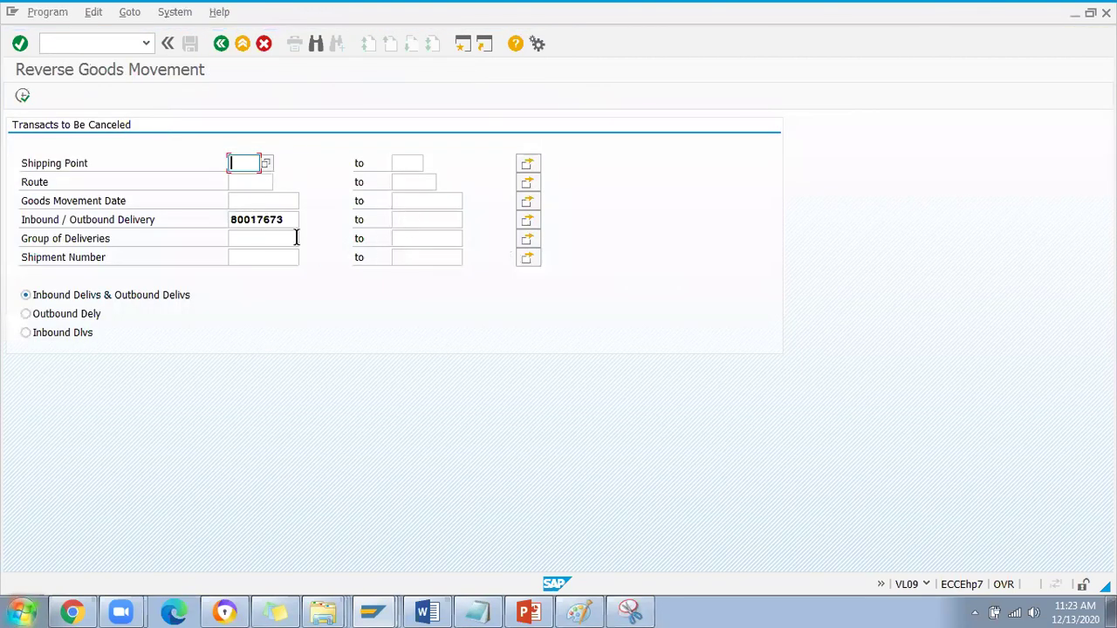
left_click(290, 220)
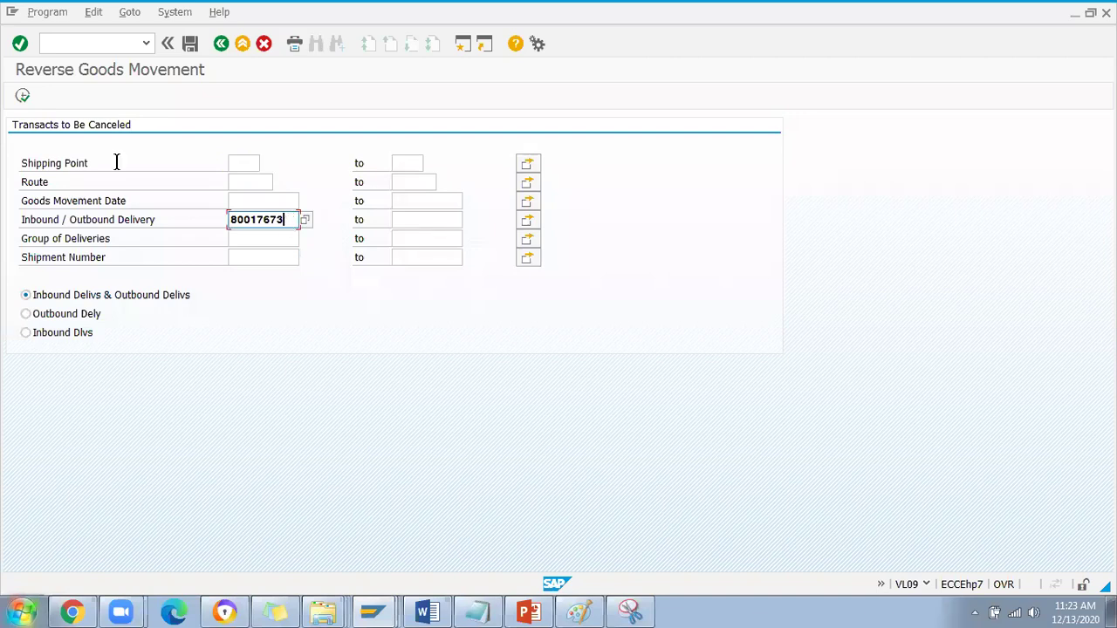
left_click(23, 95)
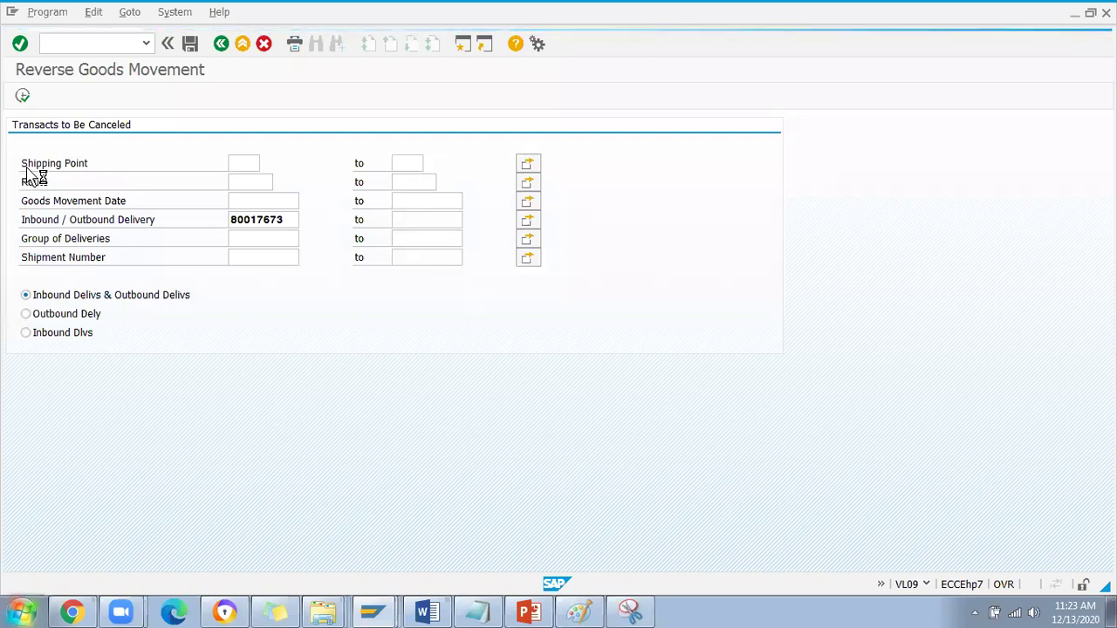
Try to reverse the delivery's goods movement, review and close the log, and return to SAP Easy Access.
left_click(13, 138)
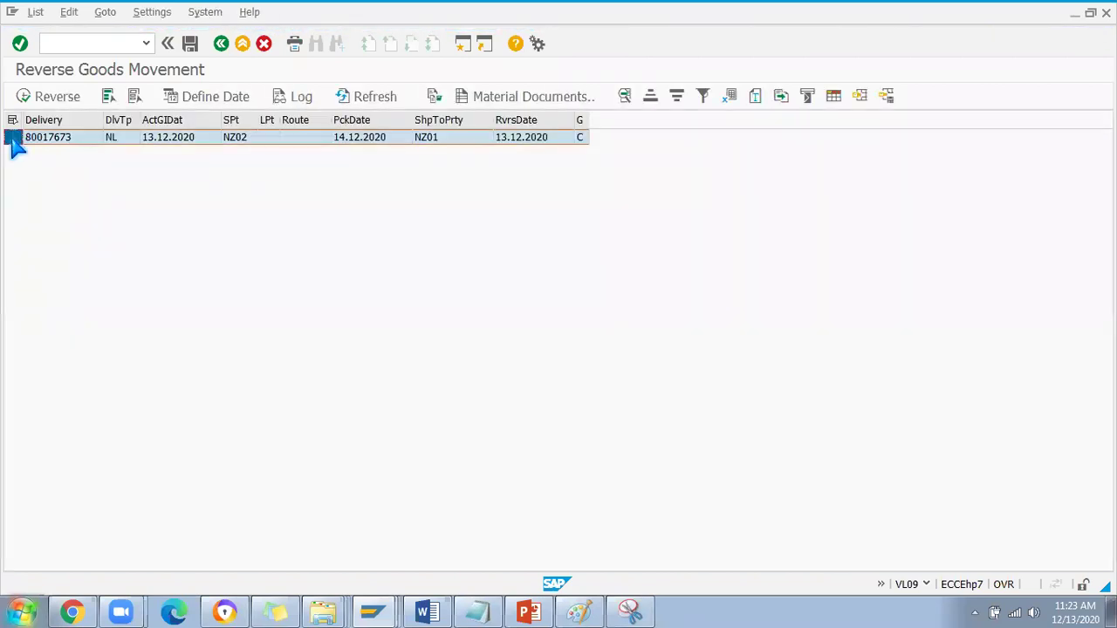
left_click(45, 96)
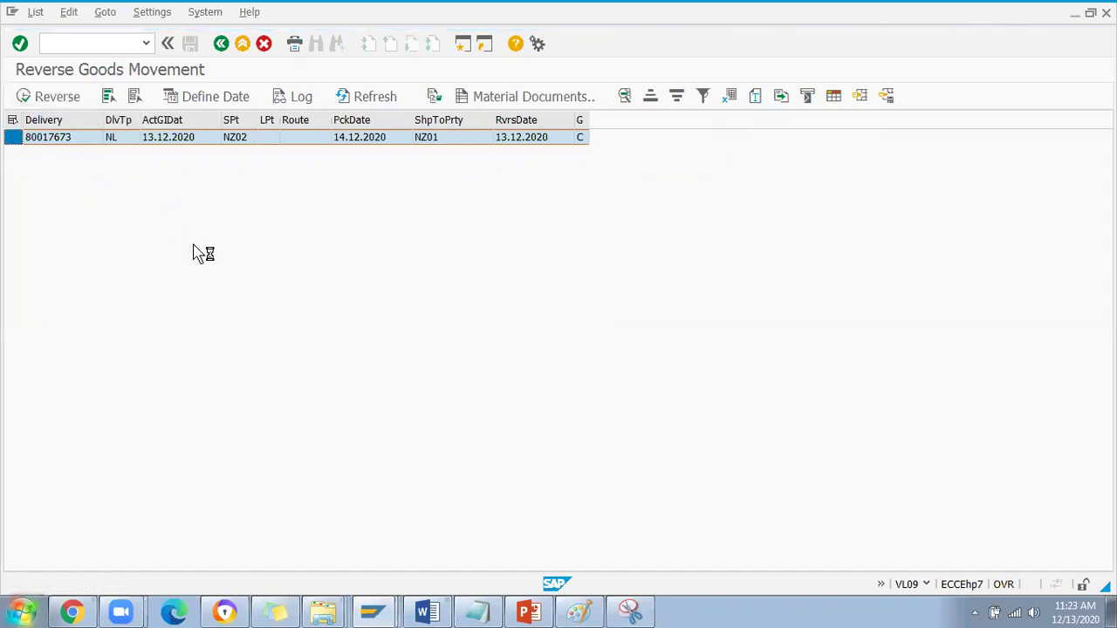
left_click(465, 353)
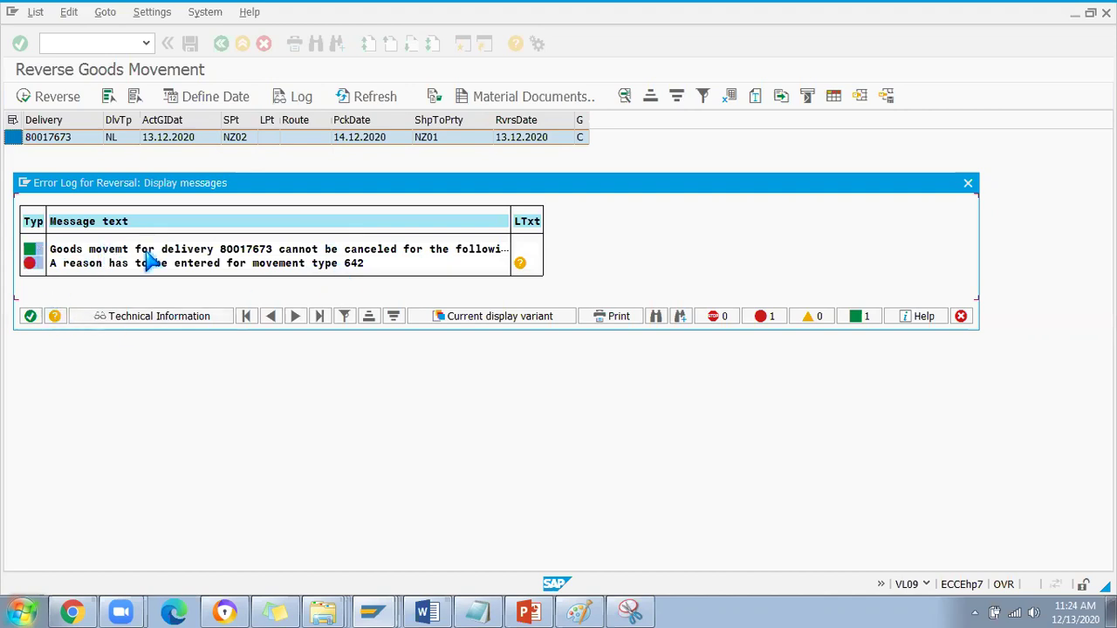
left_click(31, 315)
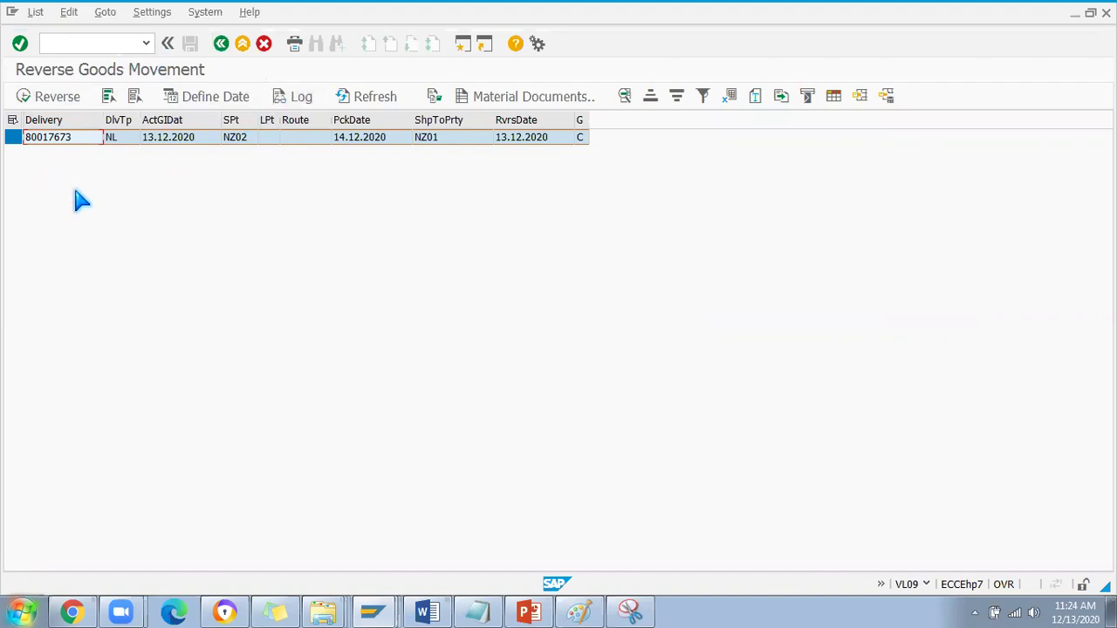
left_click(222, 45)
left_click(221, 45)
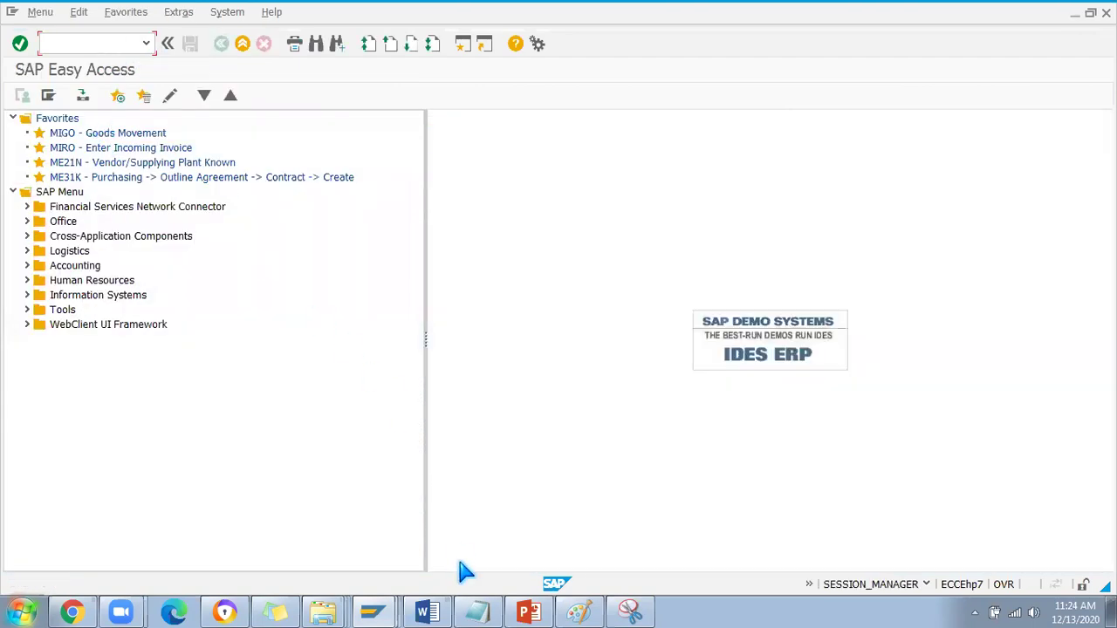